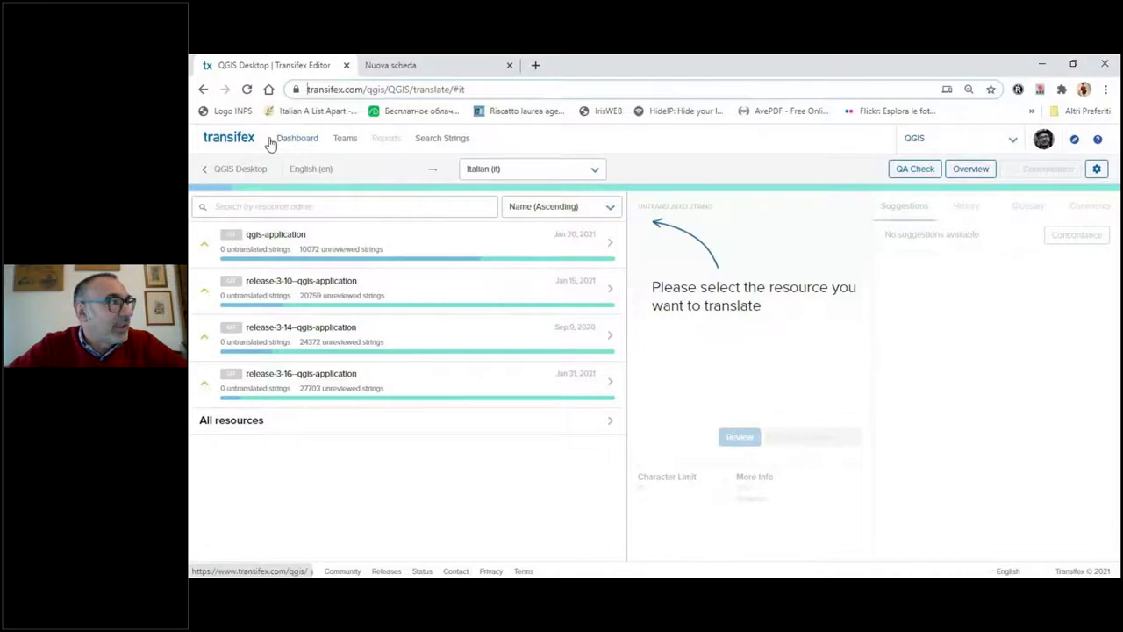
Open the dashboard and choose QGIS from the list of organizations.
left_click(293, 139)
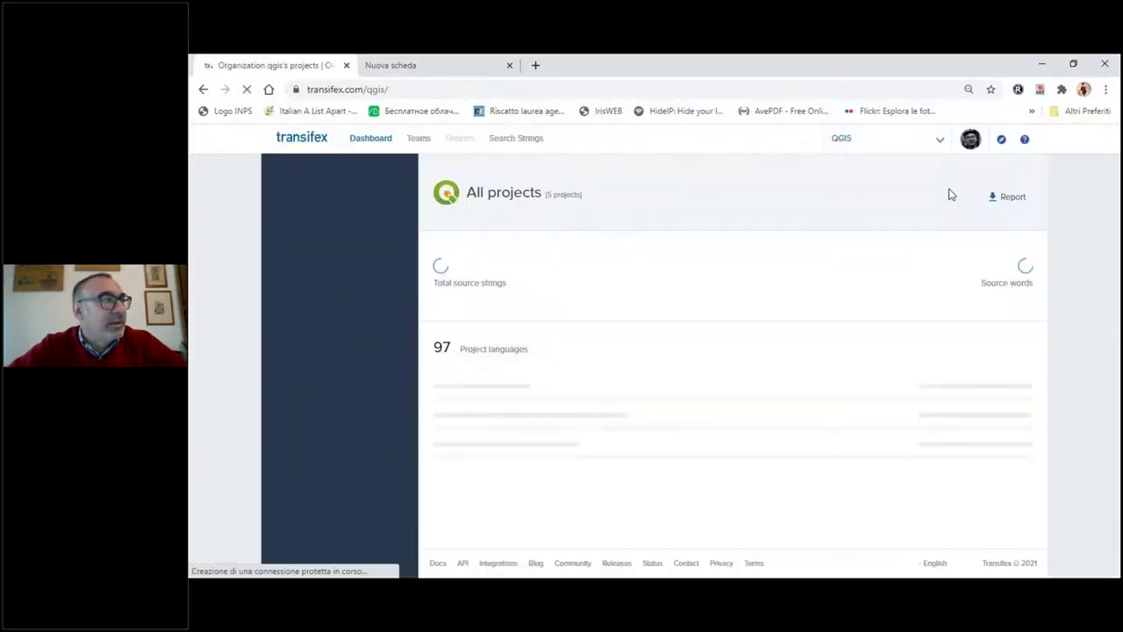
left_click(934, 142)
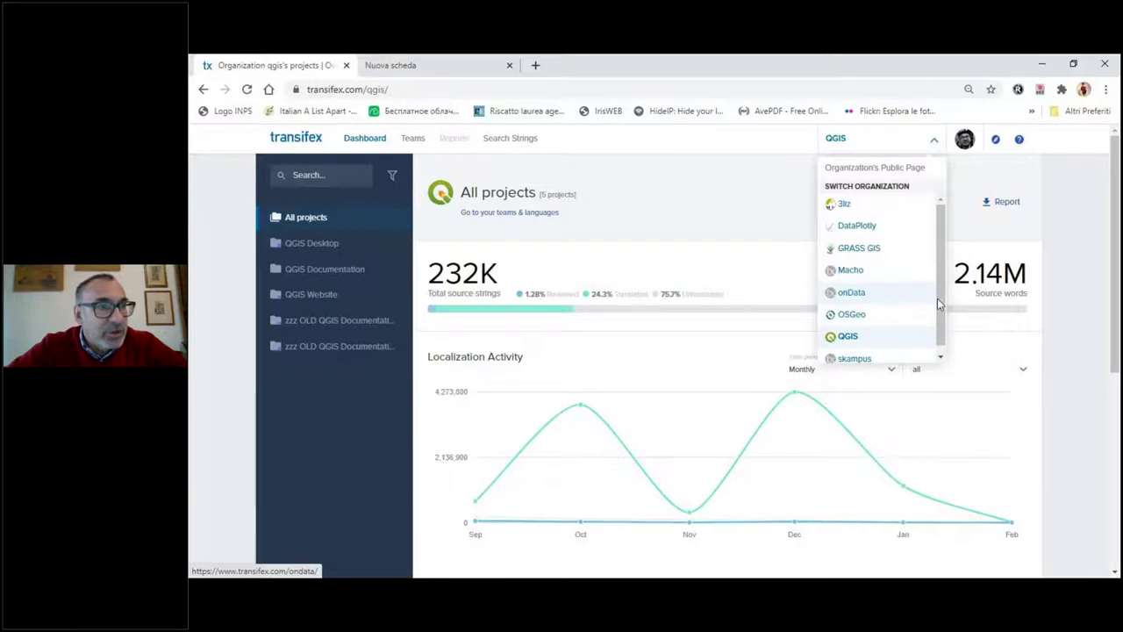
scroll(941, 321, "down", 1)
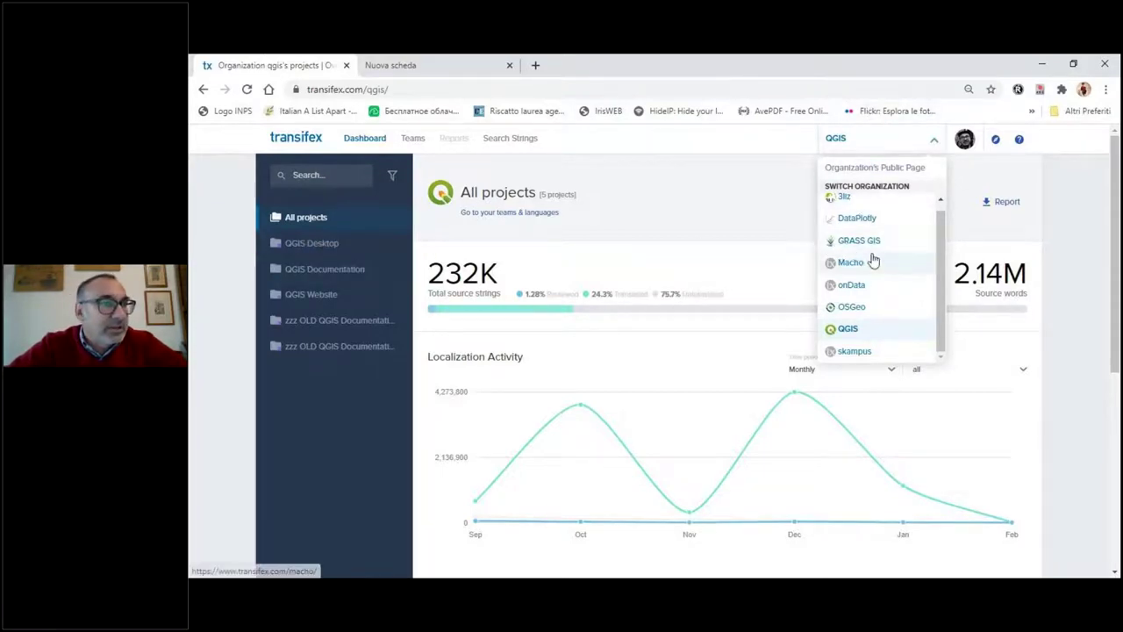
left_click(867, 327)
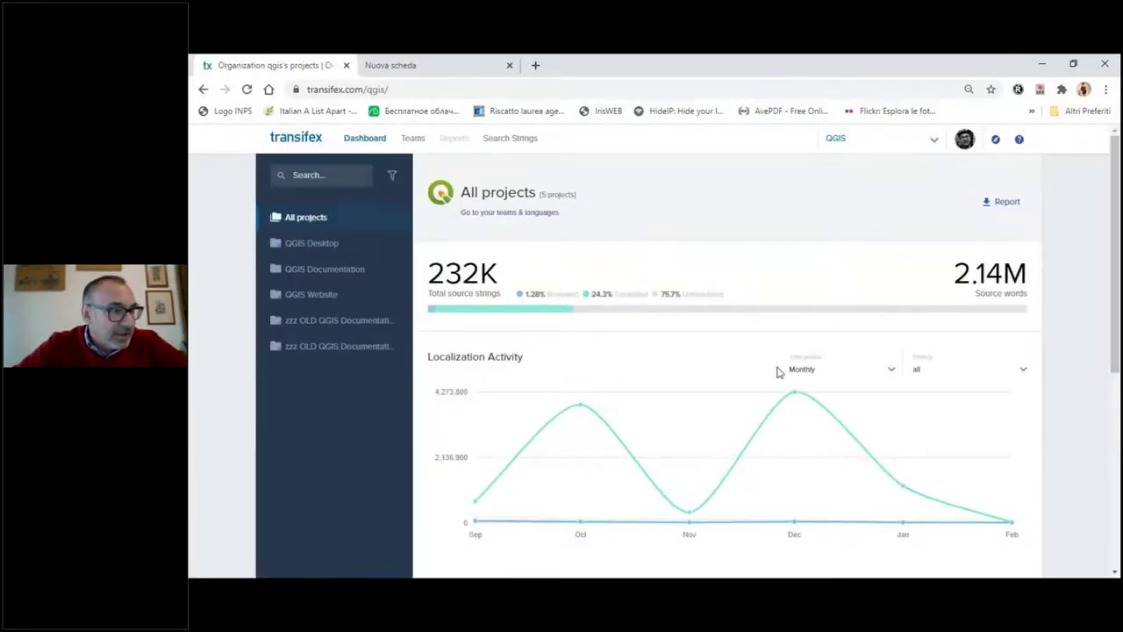
Review the organization's localization activity and project languages, and open the QGIS Desktop project's overview.
mouse_move(806, 397)
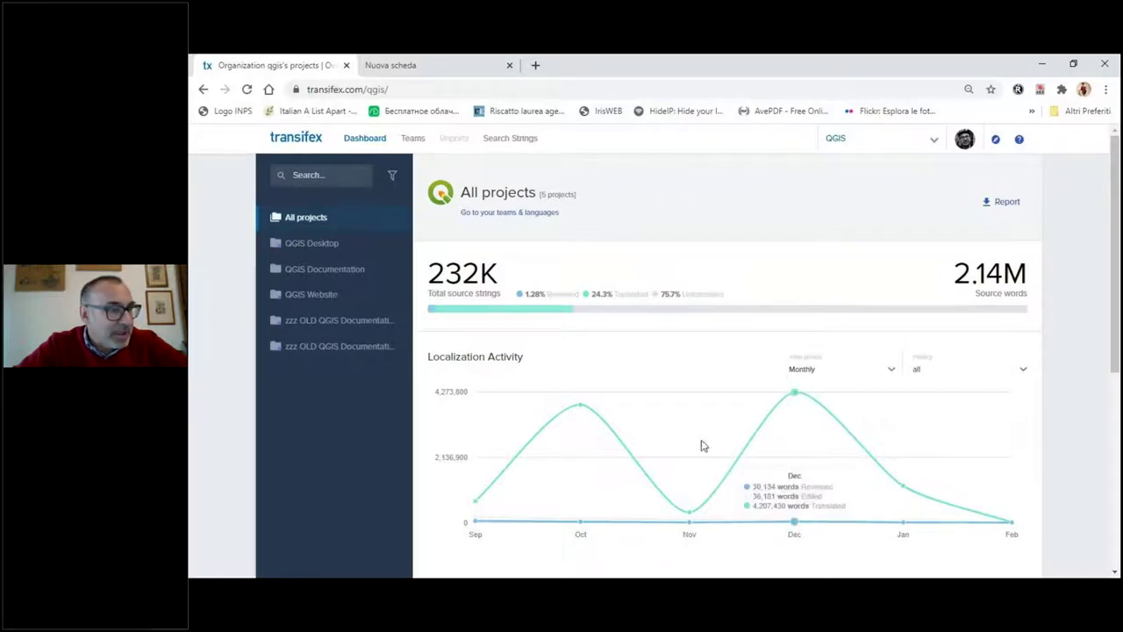
mouse_move(612, 491)
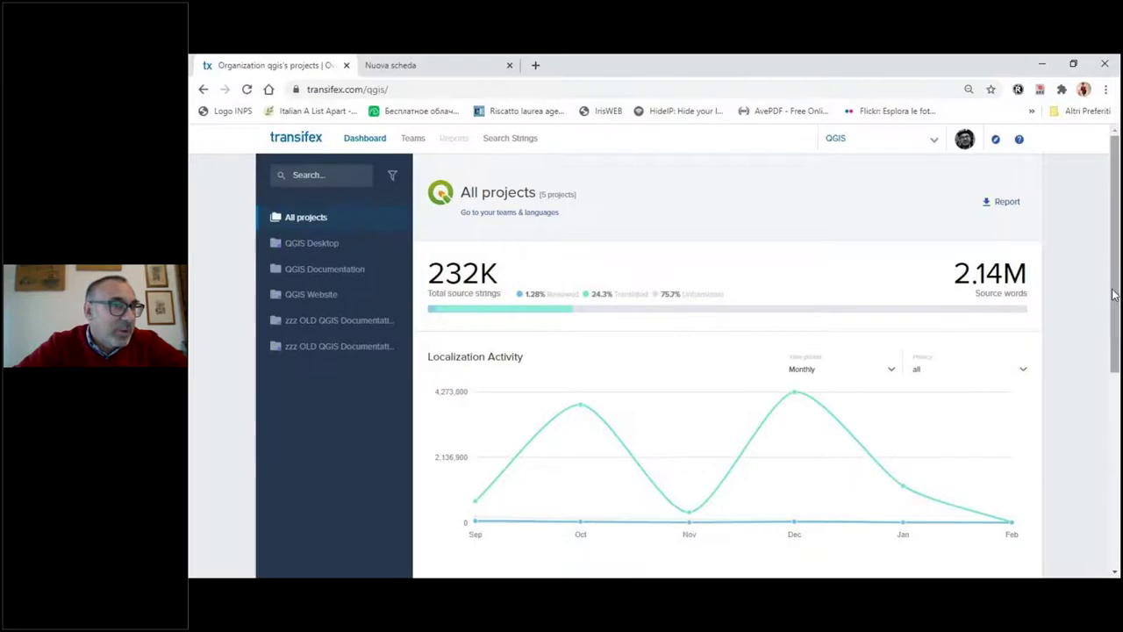
scroll(1115, 294, "down", 3)
scroll(574, 417, "down", 1)
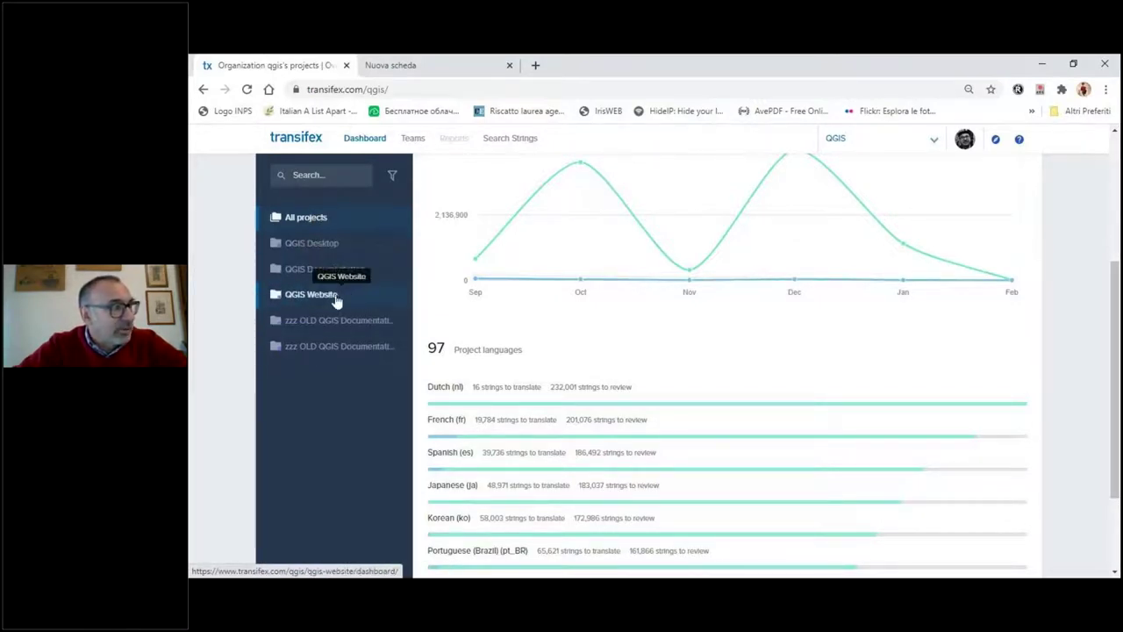
left_click(298, 249)
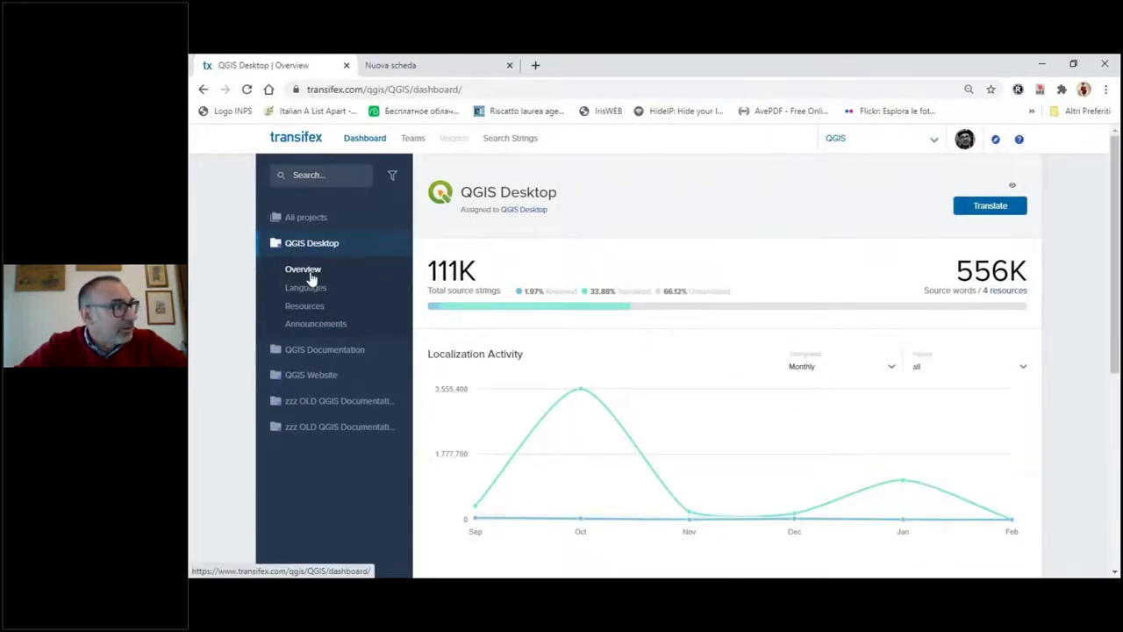
left_click(311, 278)
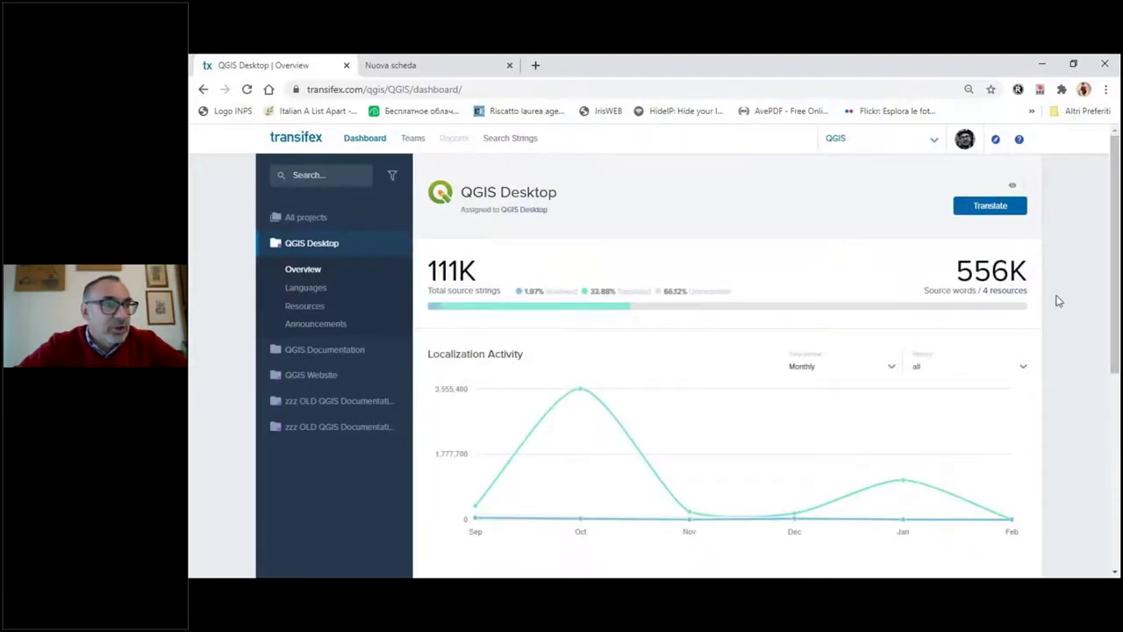
Check the QGIS Desktop string statistics and open the resources of its Italian (it) language.
mouse_move(950, 308)
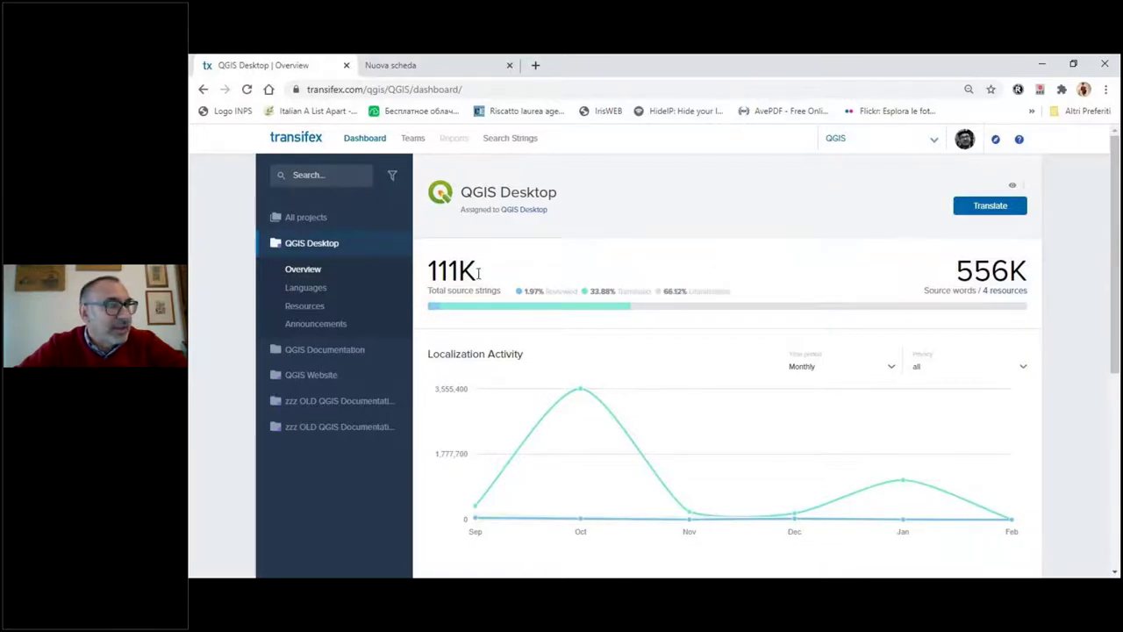
mouse_move(579, 310)
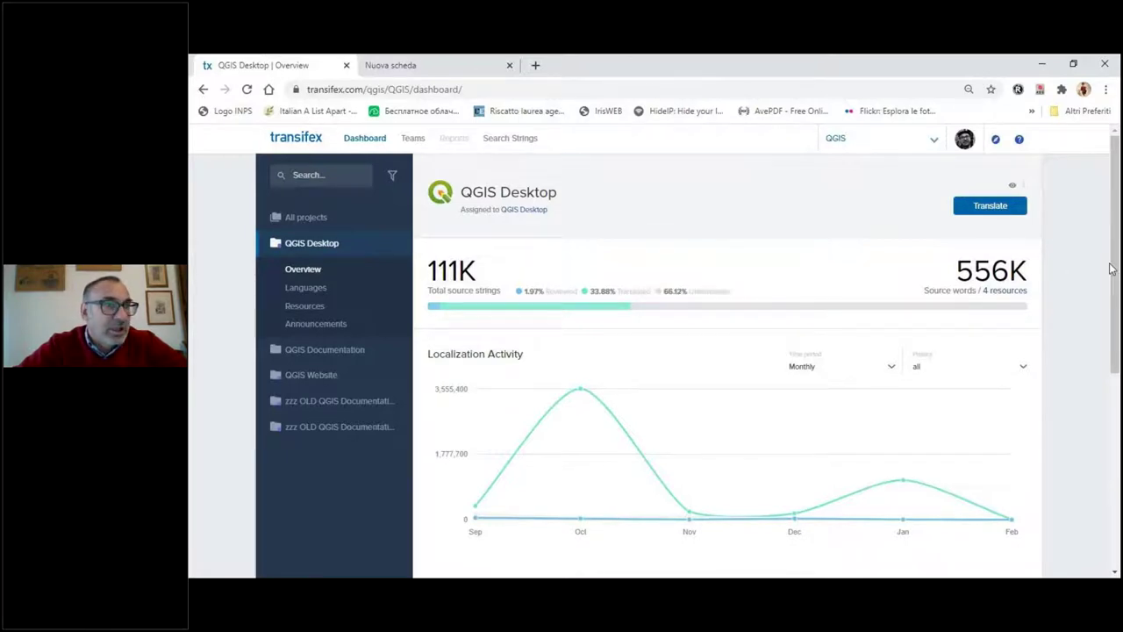
left_click_drag(1114, 287, 1114, 473)
mouse_move(476, 375)
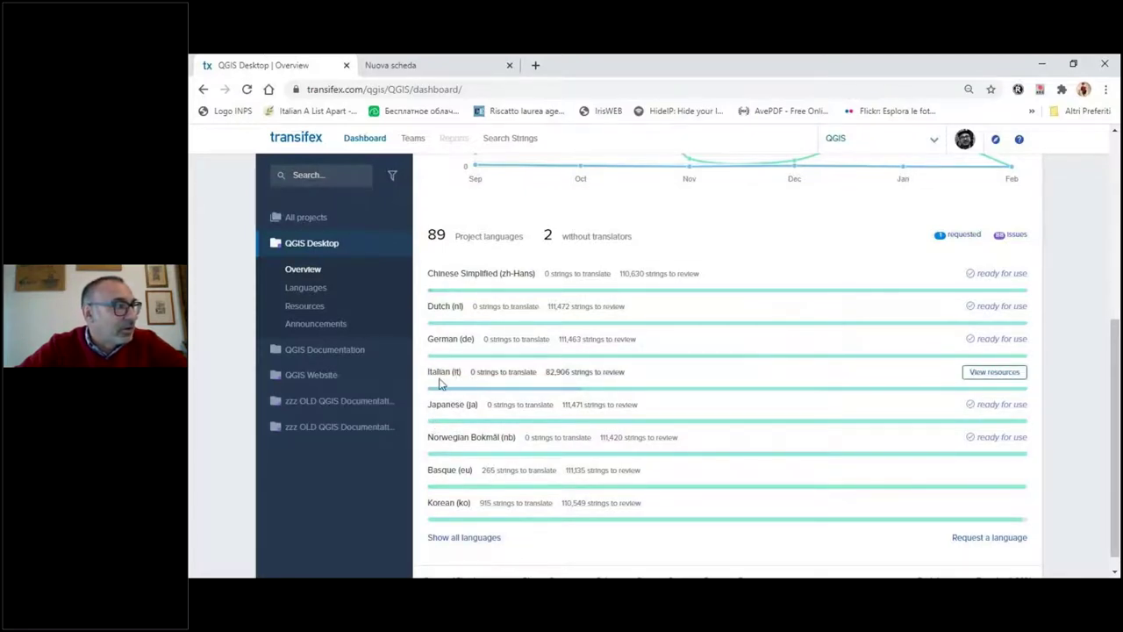
left_click(978, 373)
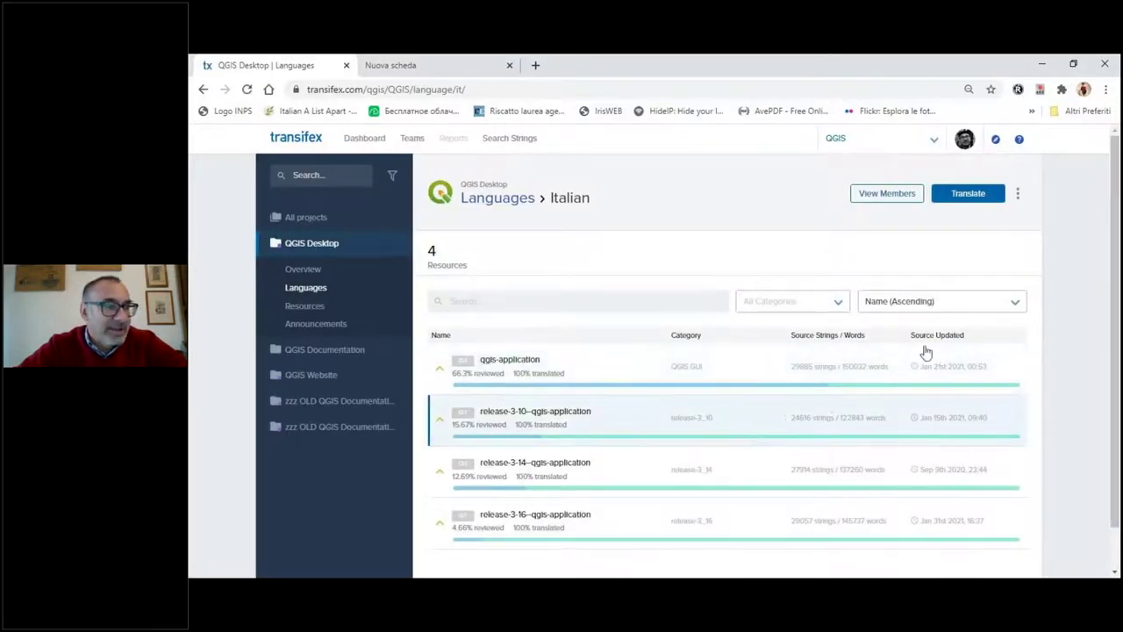
Open all Italian resources of QGIS Desktop together in the translation editor.
left_click_drag(1117, 301, 1117, 344)
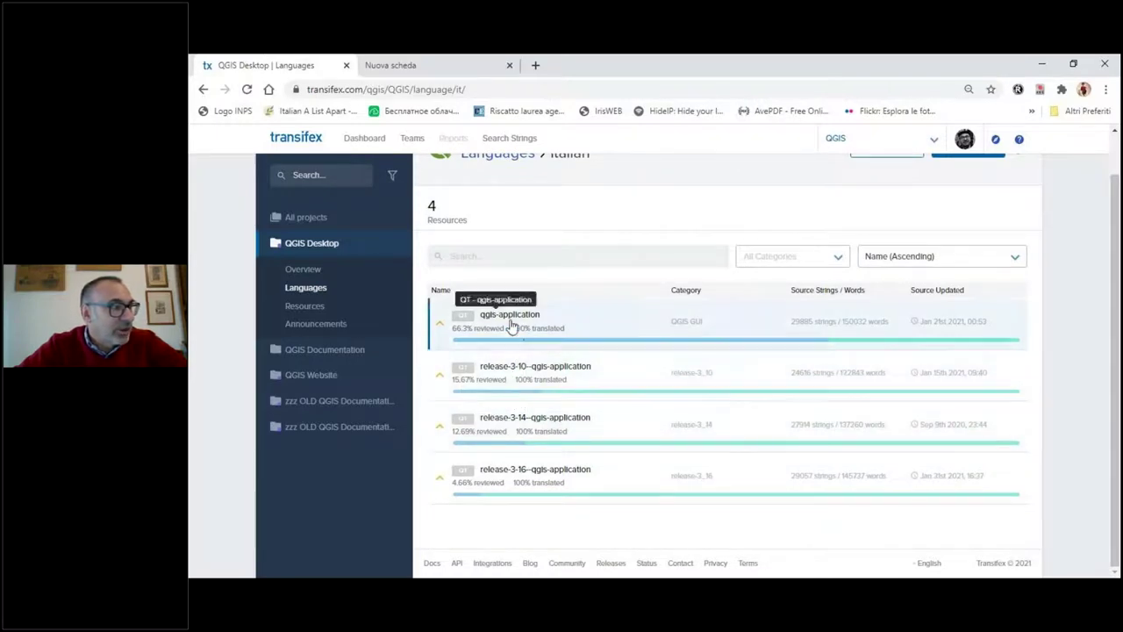
mouse_move(721, 373)
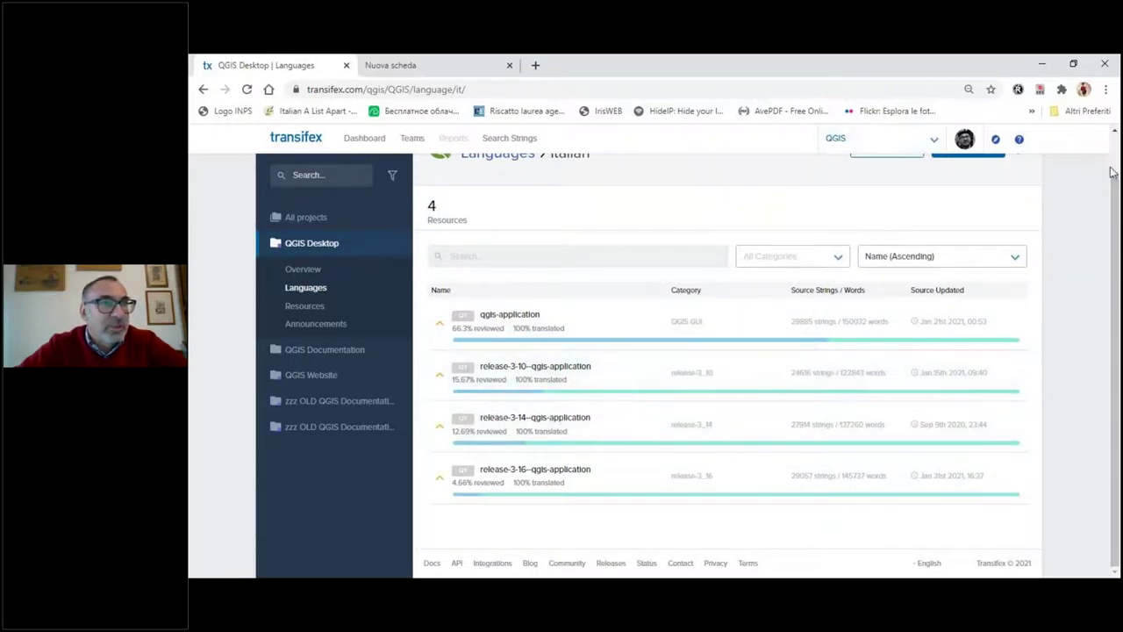
scroll(1117, 158, "up", 1)
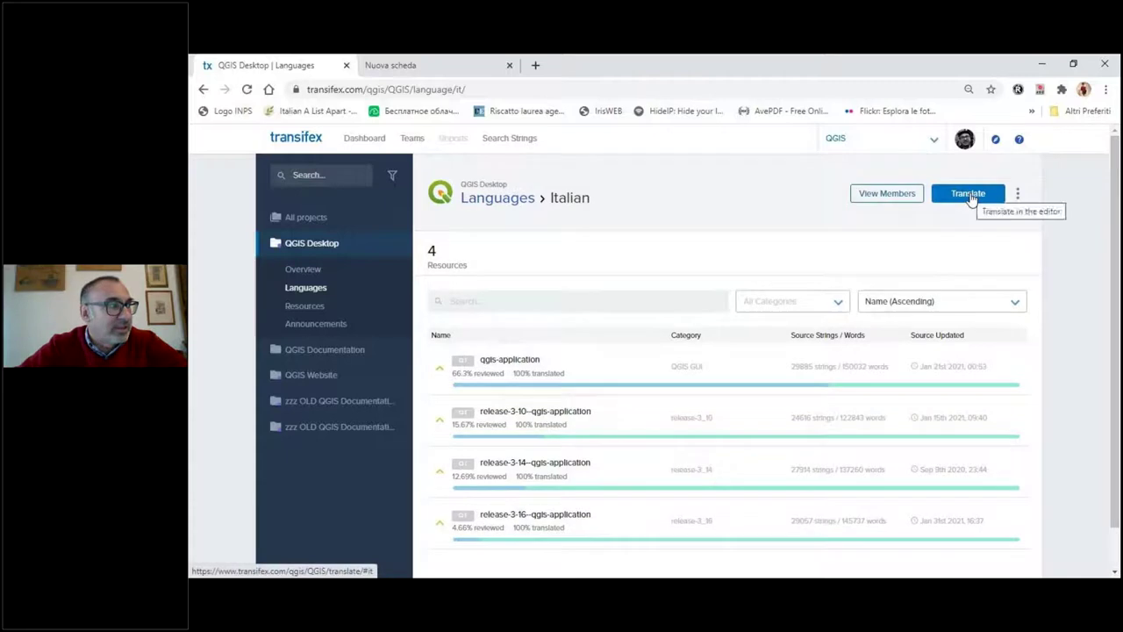
left_click(970, 195)
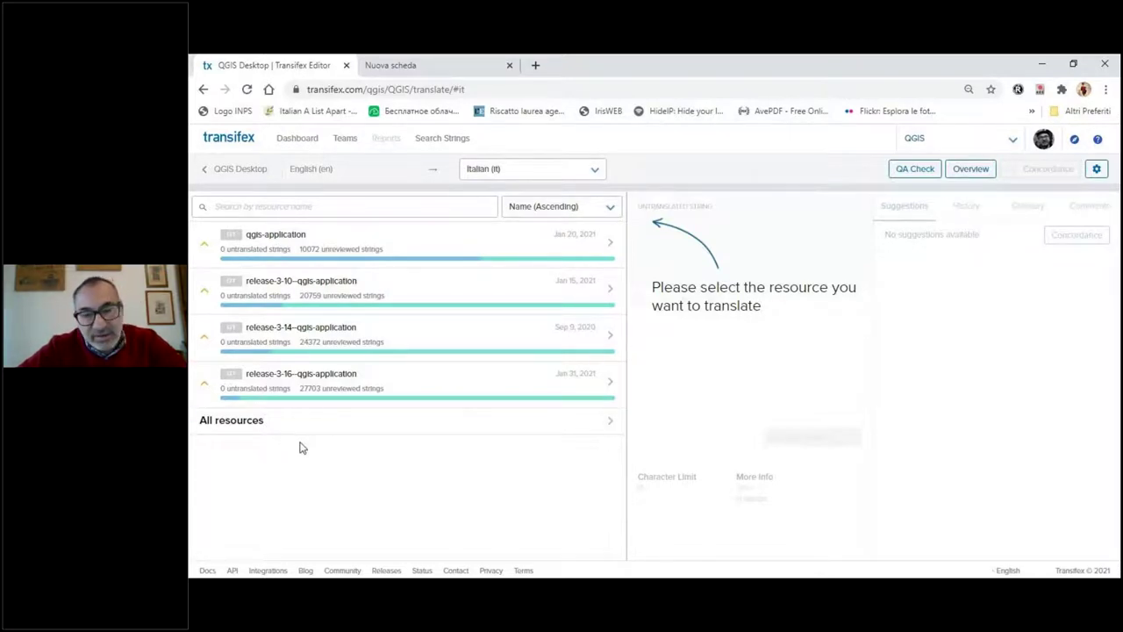
left_click(243, 424)
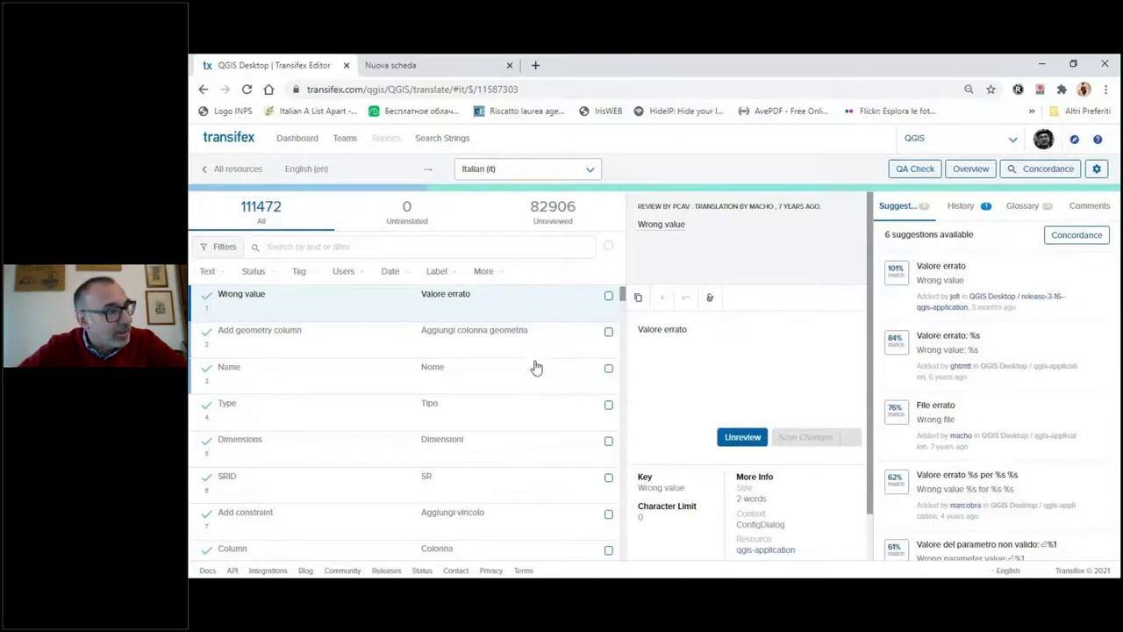
Filter the Italian strings by source text with the term "name".
left_click(383, 386)
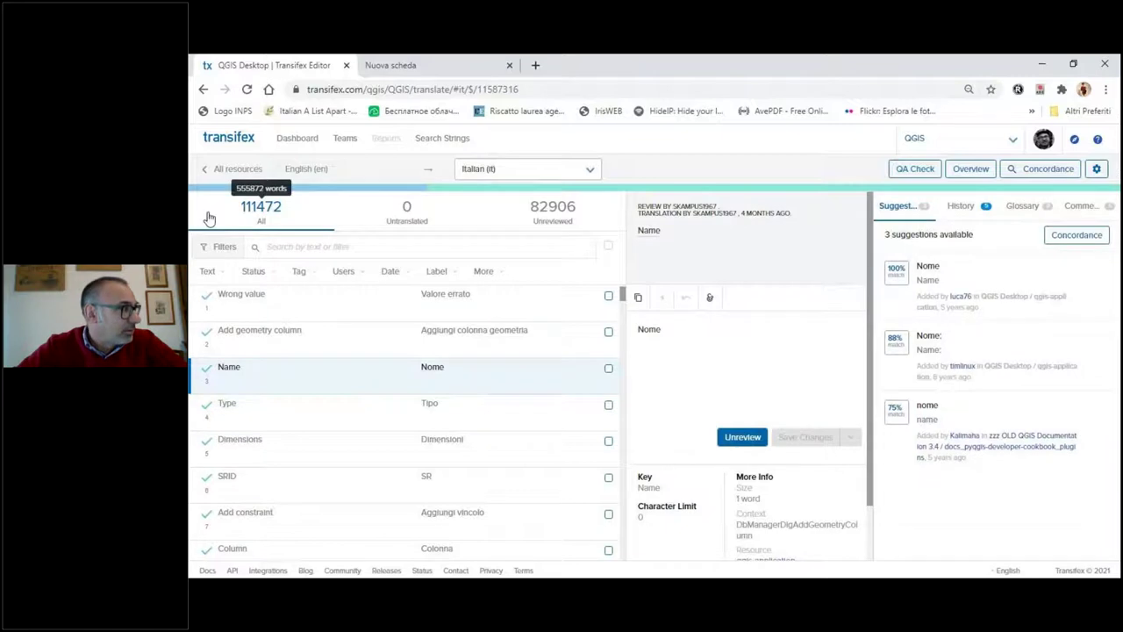
left_click(308, 249)
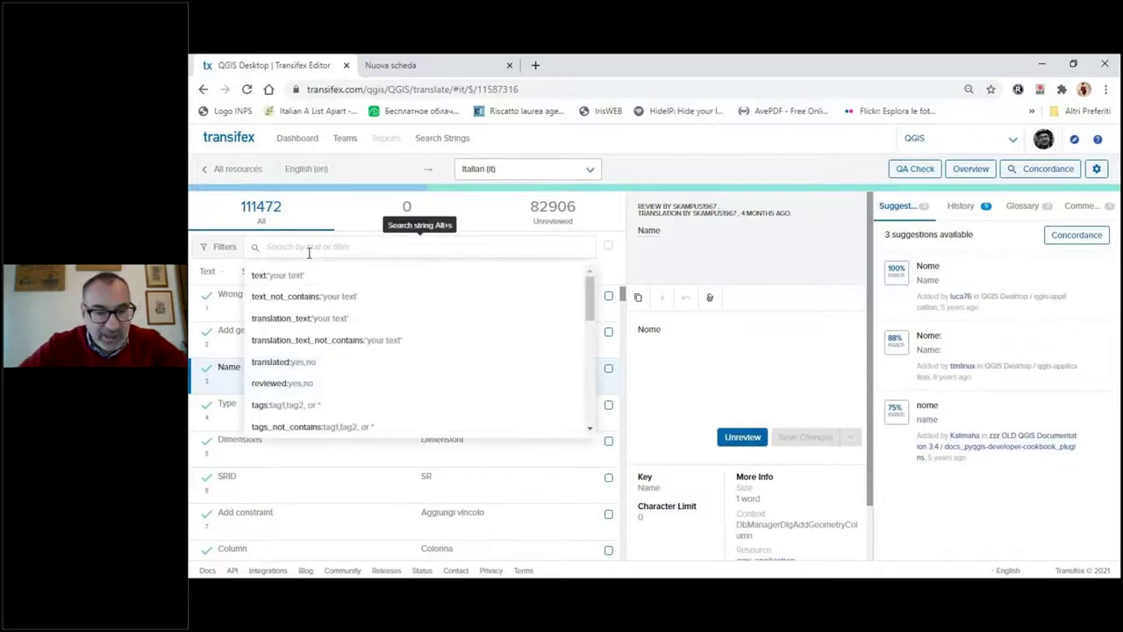
left_click(221, 249)
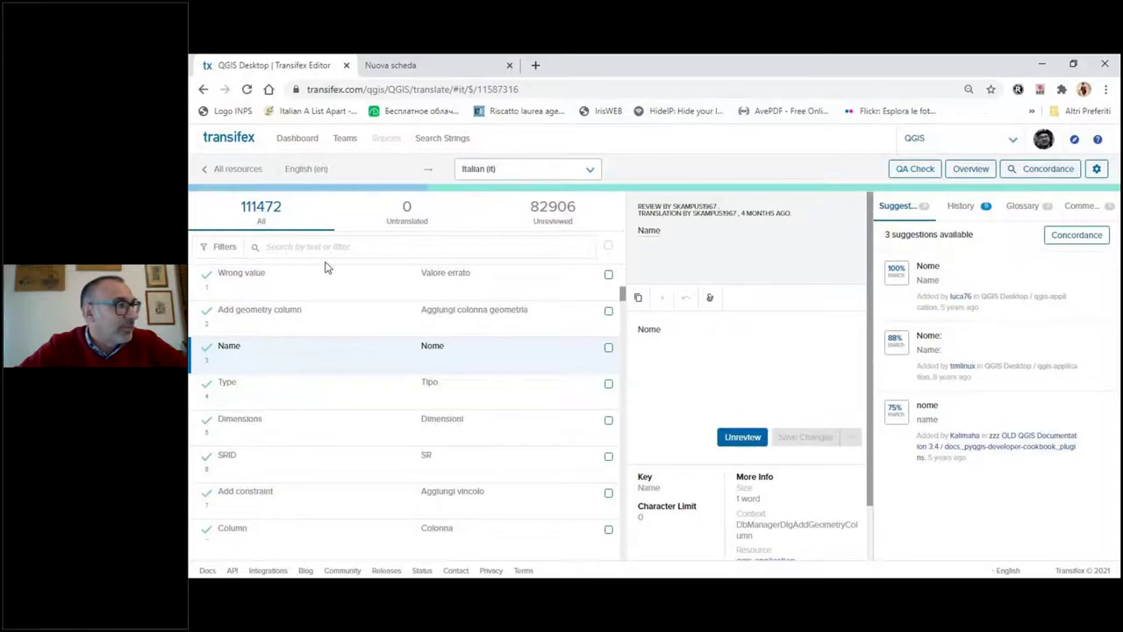
left_click(203, 252)
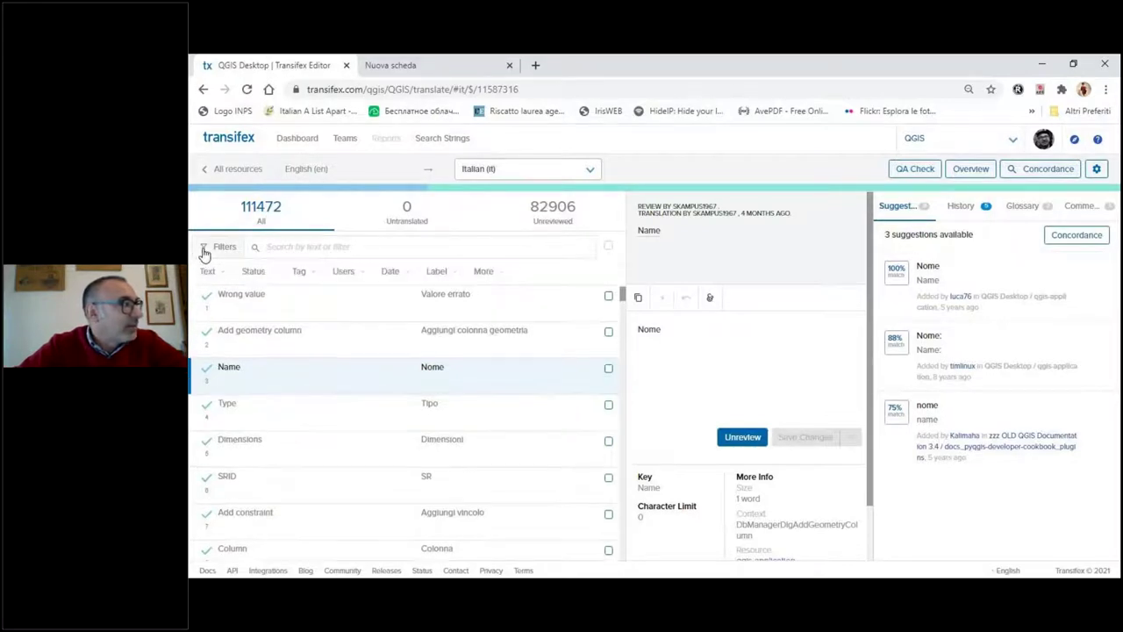
left_click(204, 251)
left_click(331, 249)
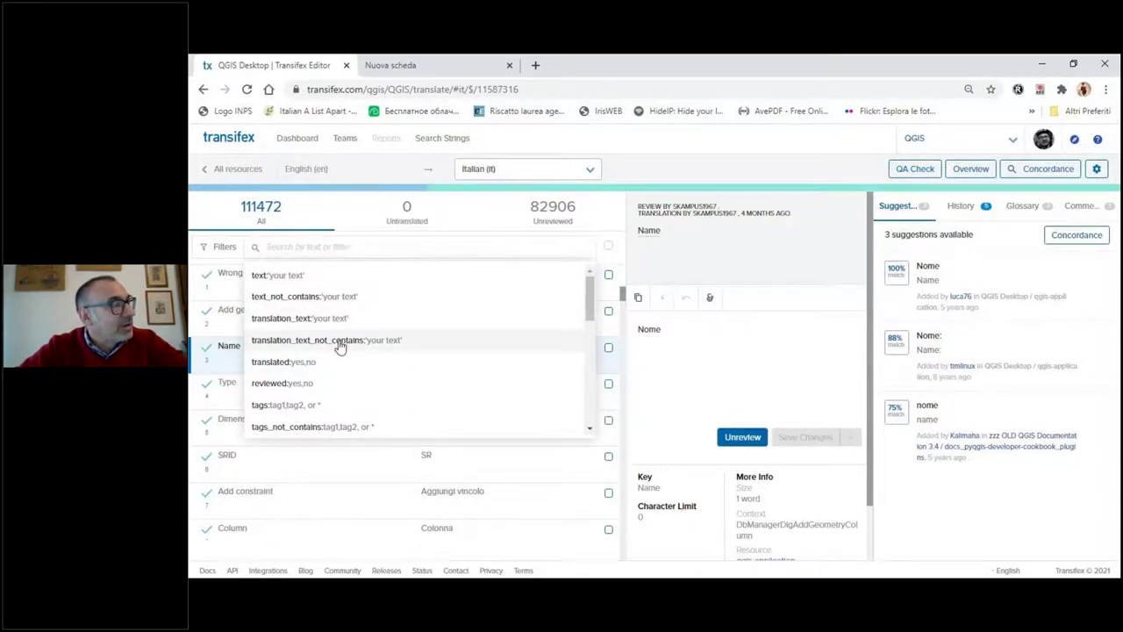
left_click(311, 277)
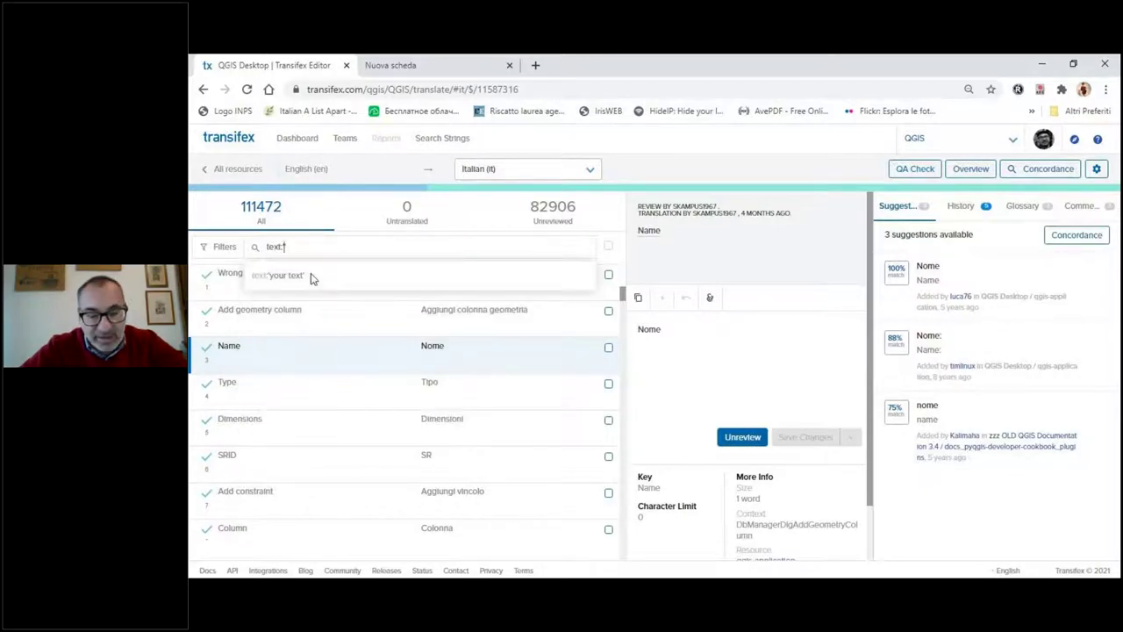
type("name")
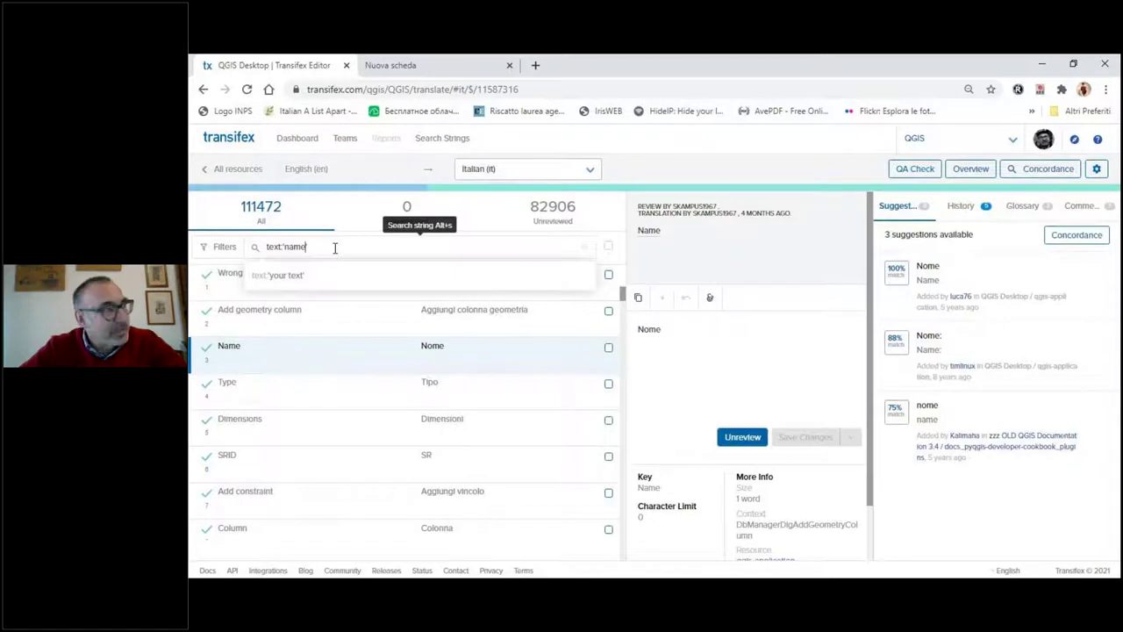
key("Return")
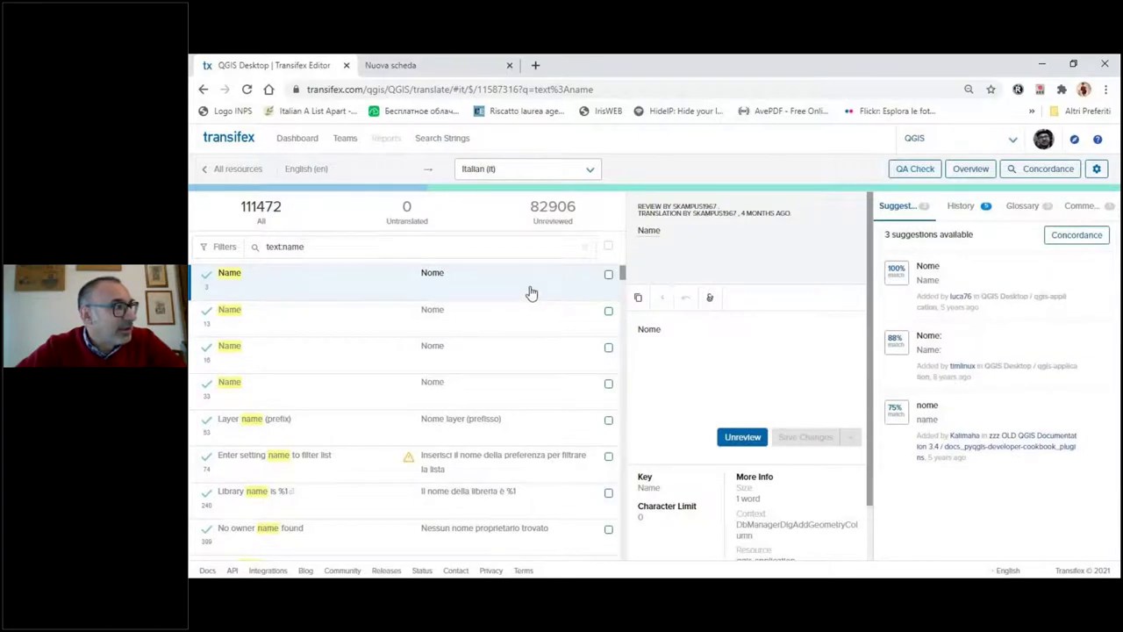
Delete the Italian translation "Nome" from the first three "Name" strings in the filtered list, saving each one empty.
left_click_drag(682, 325, 573, 340)
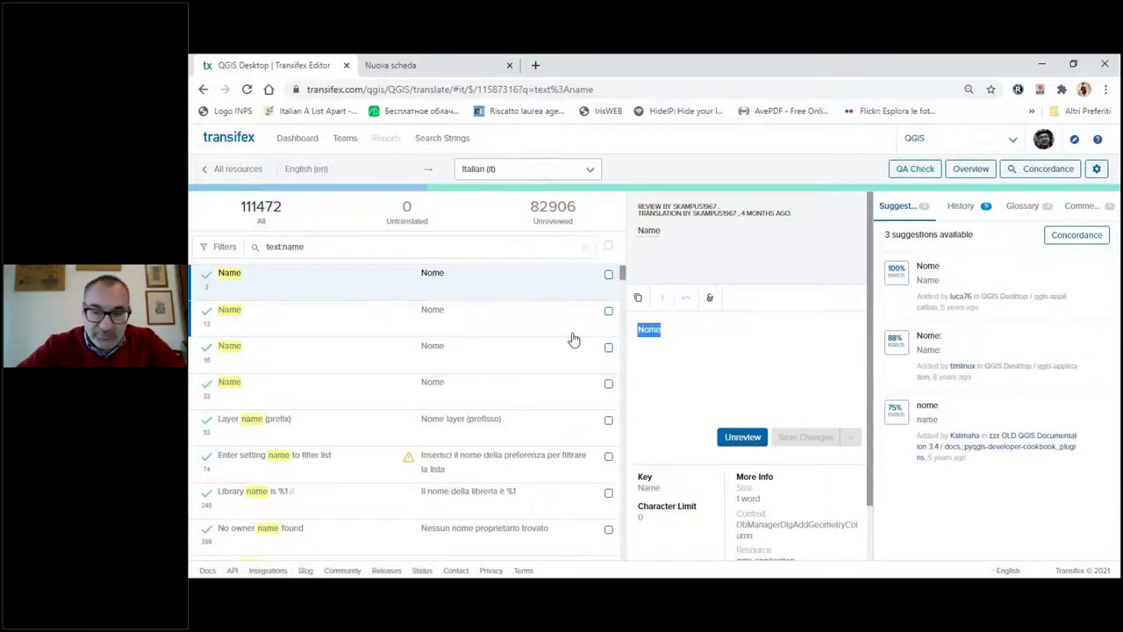
key("BackSpace")
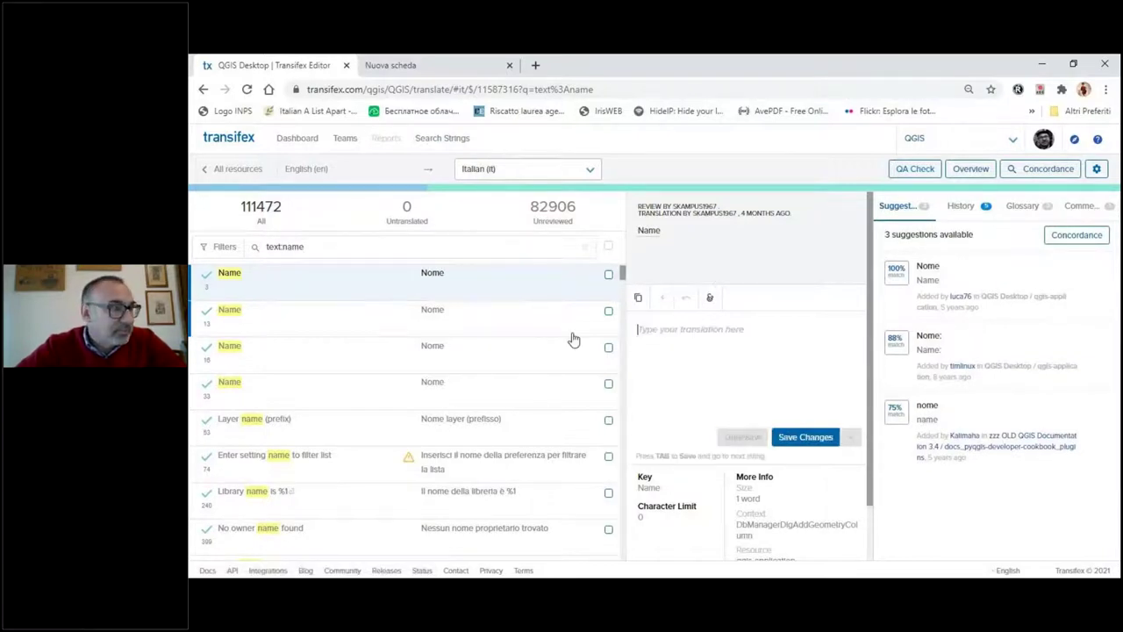
left_click(808, 436)
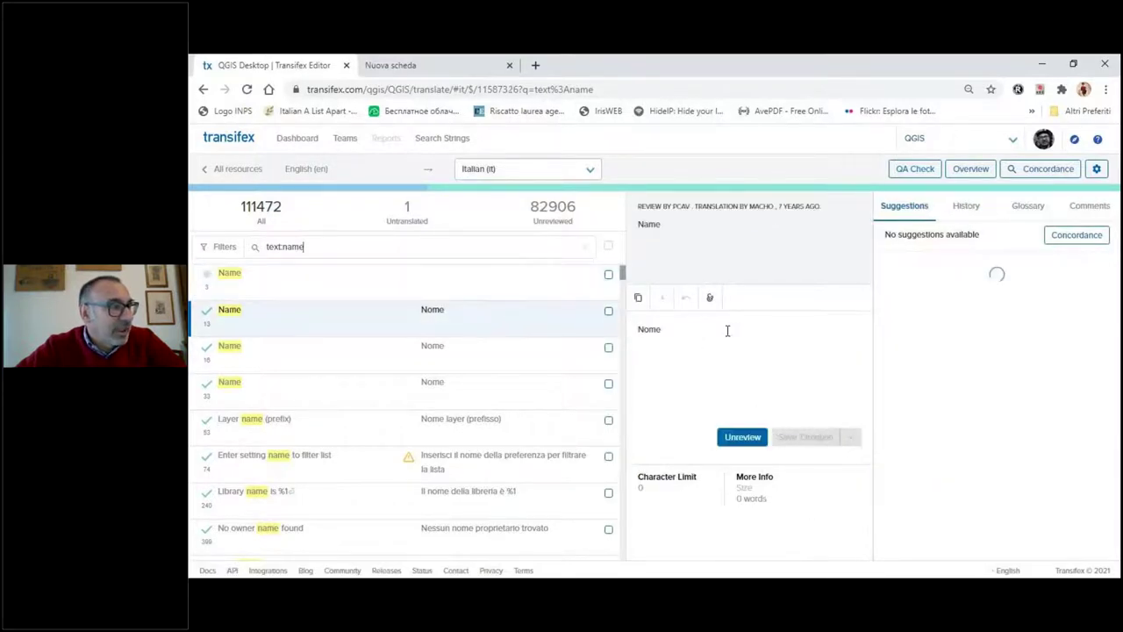
left_click_drag(681, 328, 615, 336)
key("BackSpace")
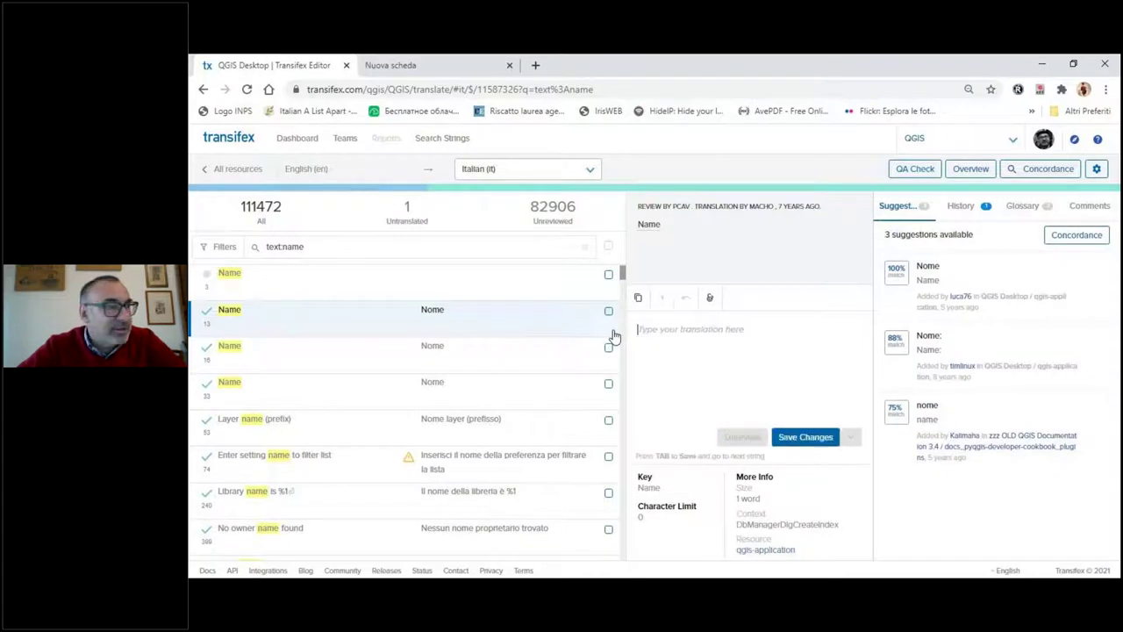
left_click(803, 436)
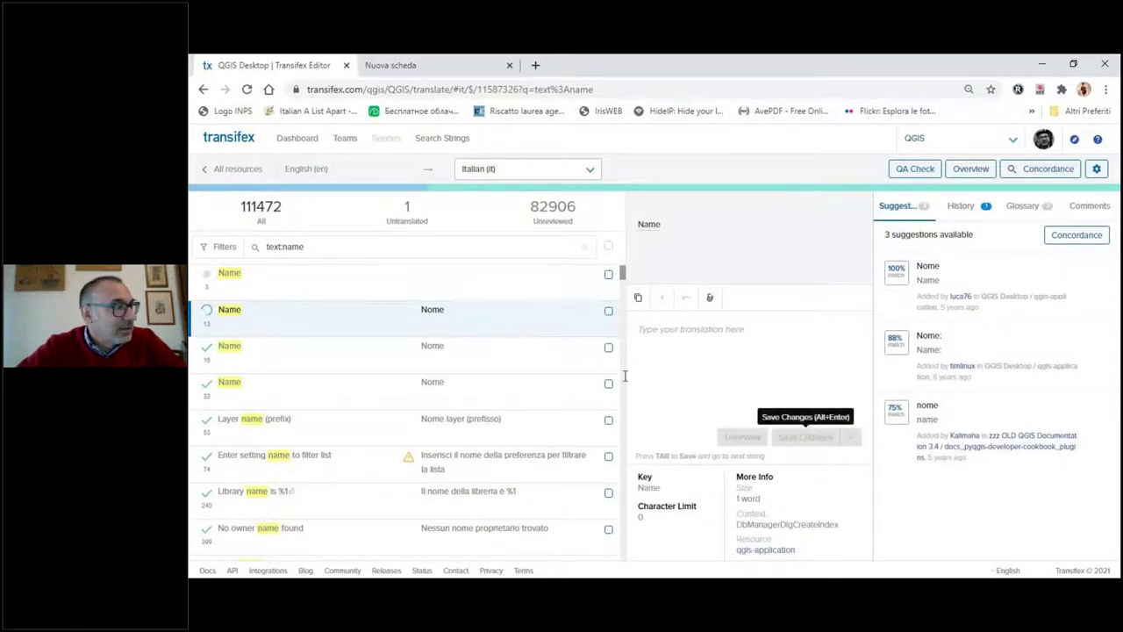
left_click(476, 357)
left_click_drag(718, 349, 614, 328)
key("BackSpace")
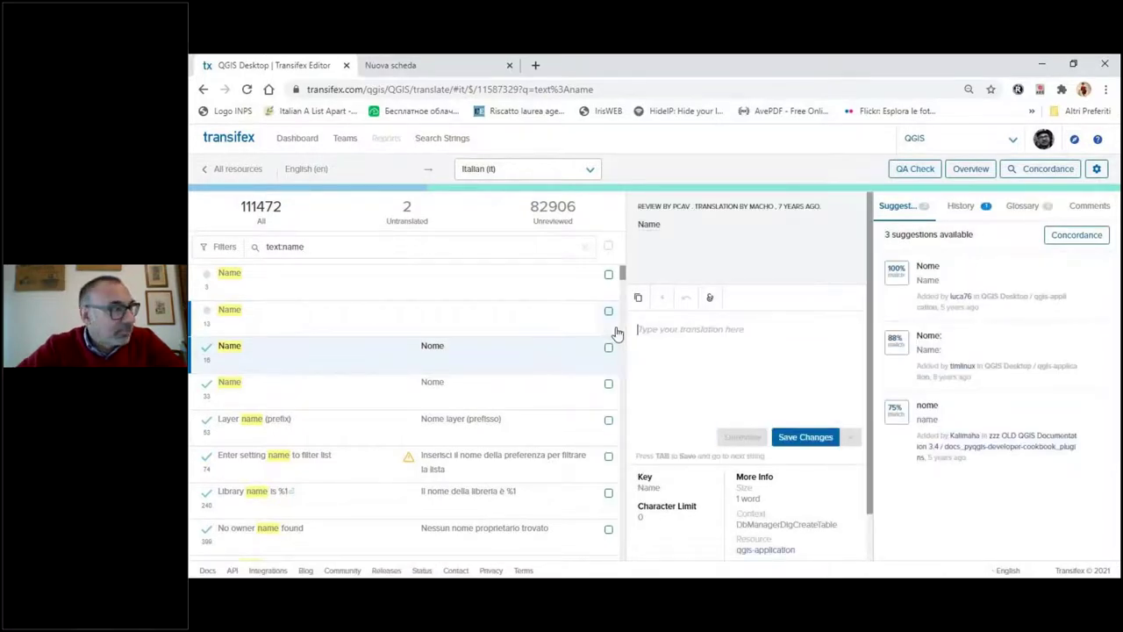
left_click(790, 435)
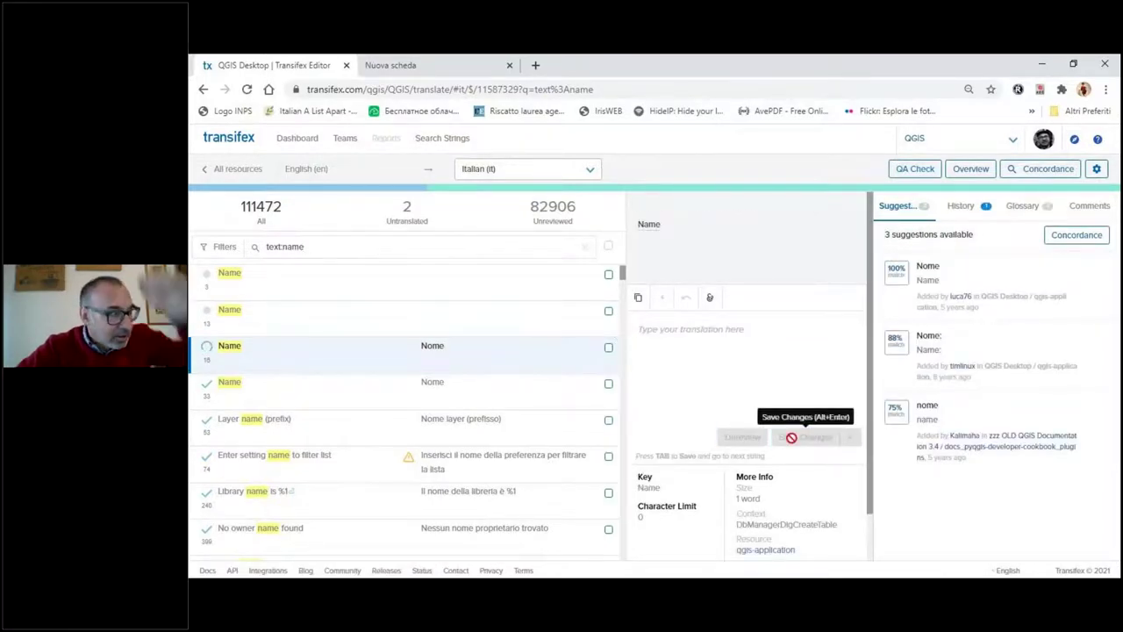
Delete the Italian translation "Nome" from the fourth "Name" string in the filtered list and save it empty.
left_click(543, 393)
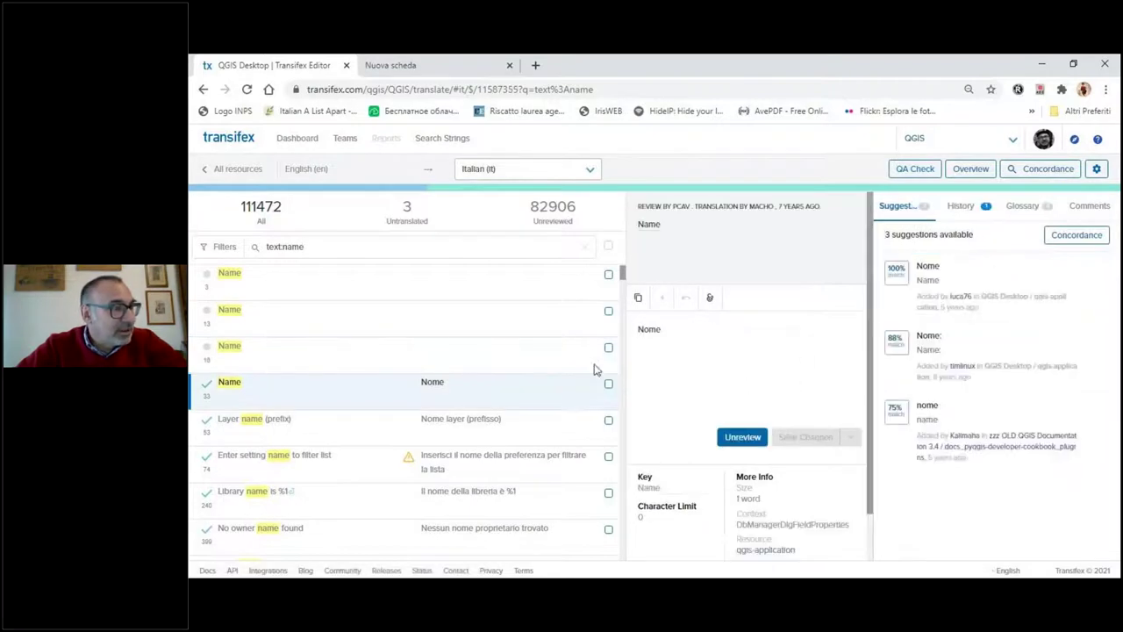
left_click_drag(670, 324, 614, 330)
key("BackSpace")
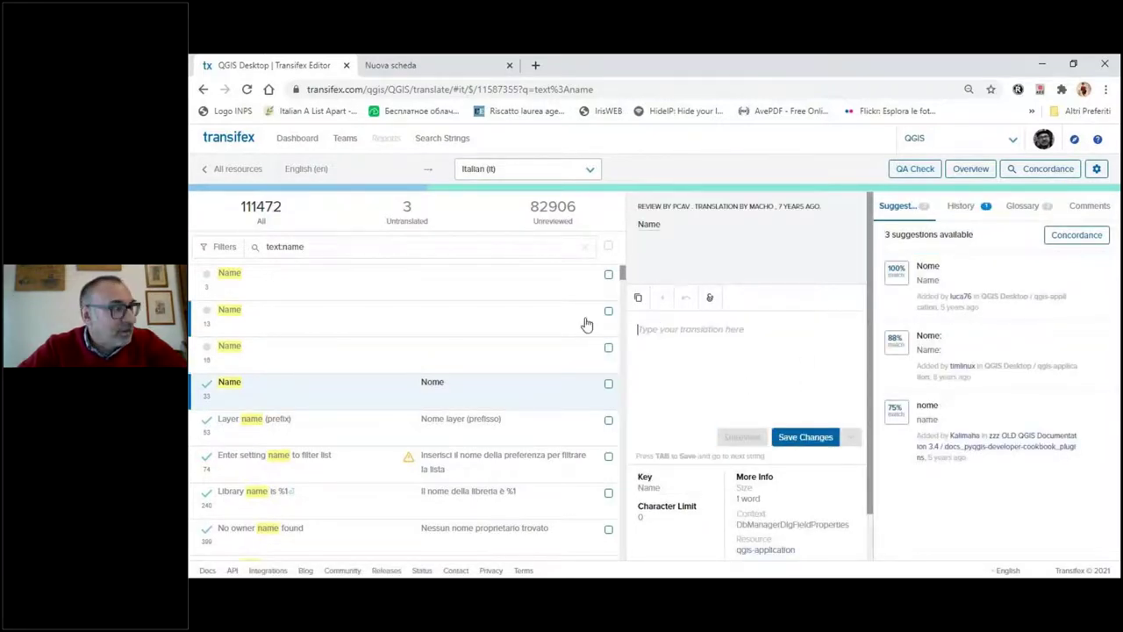
left_click(808, 437)
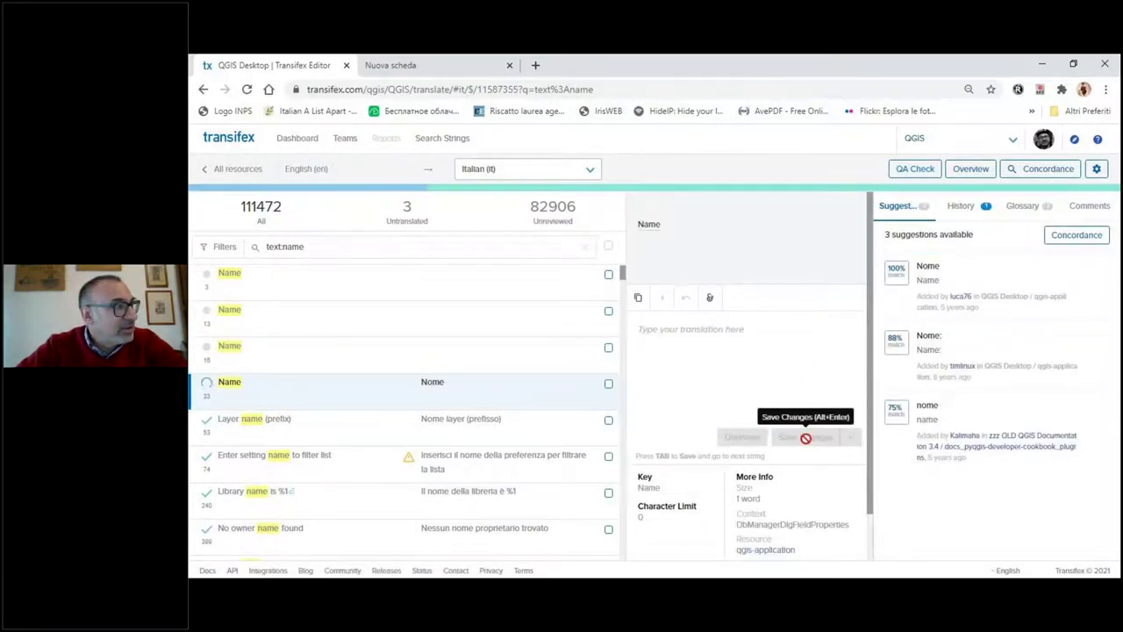
Translate the first "Name" string in the filtered list as "Nome" and save the translation.
left_click(486, 291)
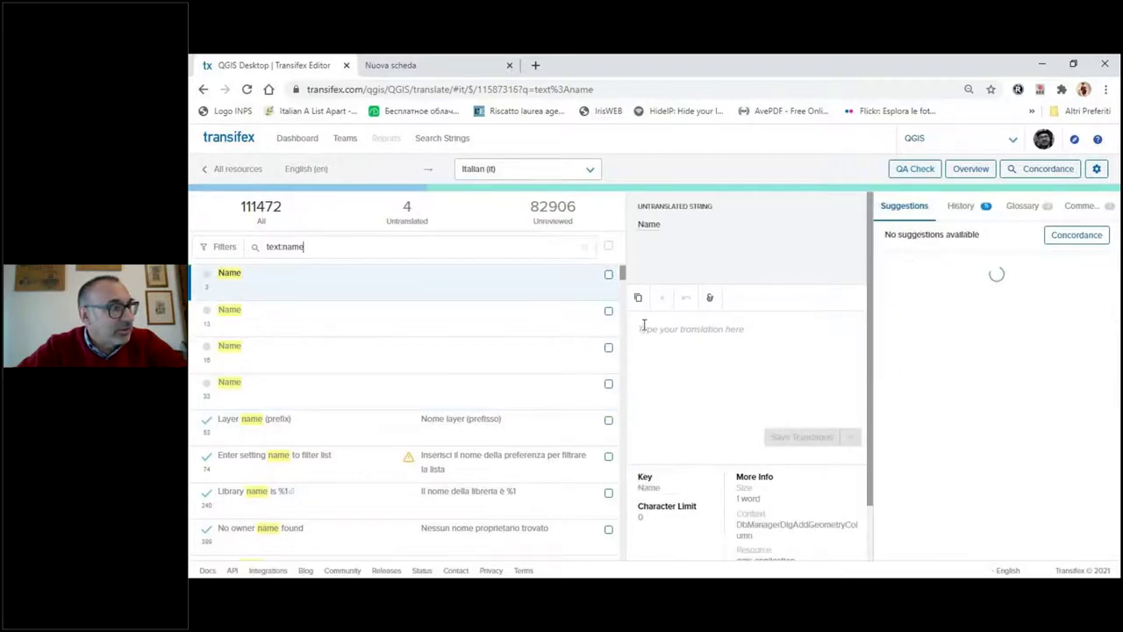
type("Nome")
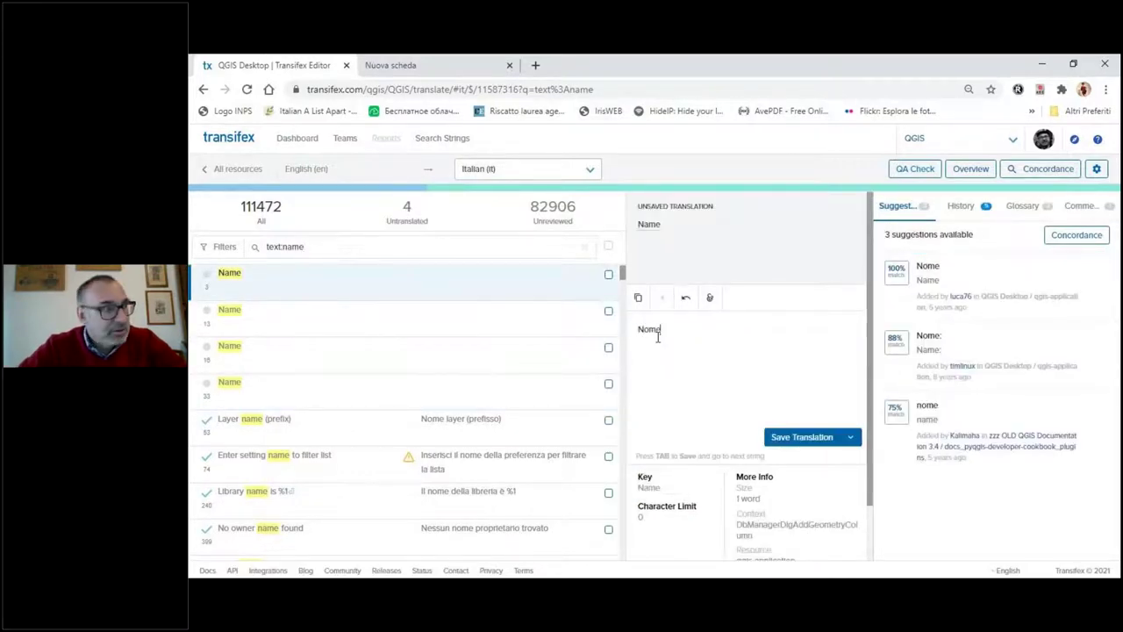
left_click(786, 434)
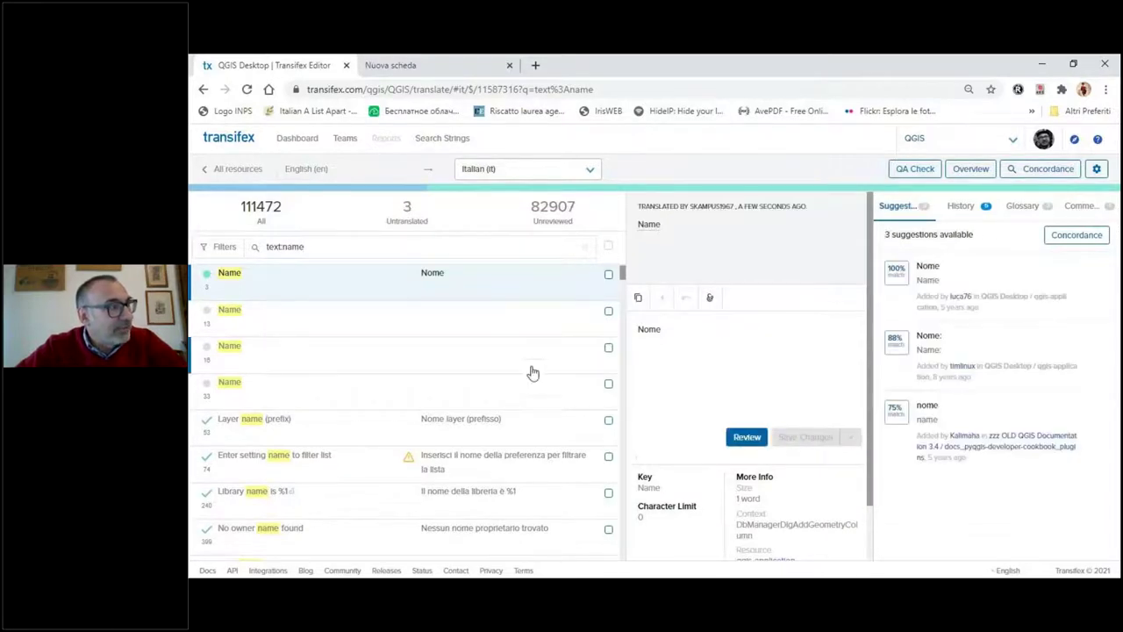
Open the second, third and fourth "Name" strings in turn so the translation memory fills in "Nome".
left_click(531, 330)
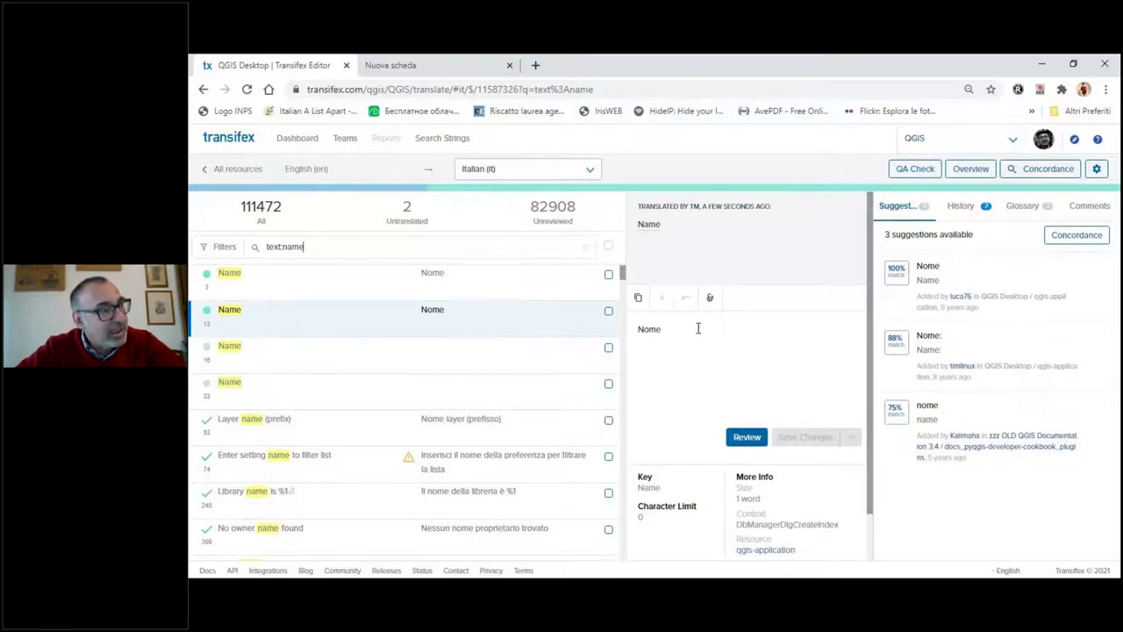
left_click(533, 376)
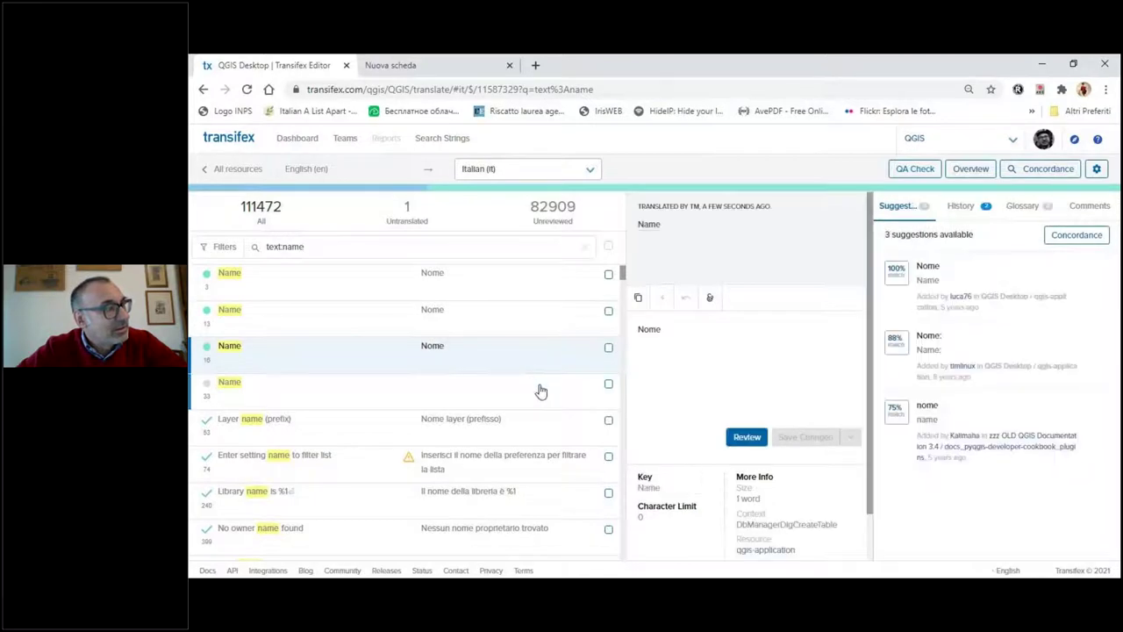
left_click(540, 403)
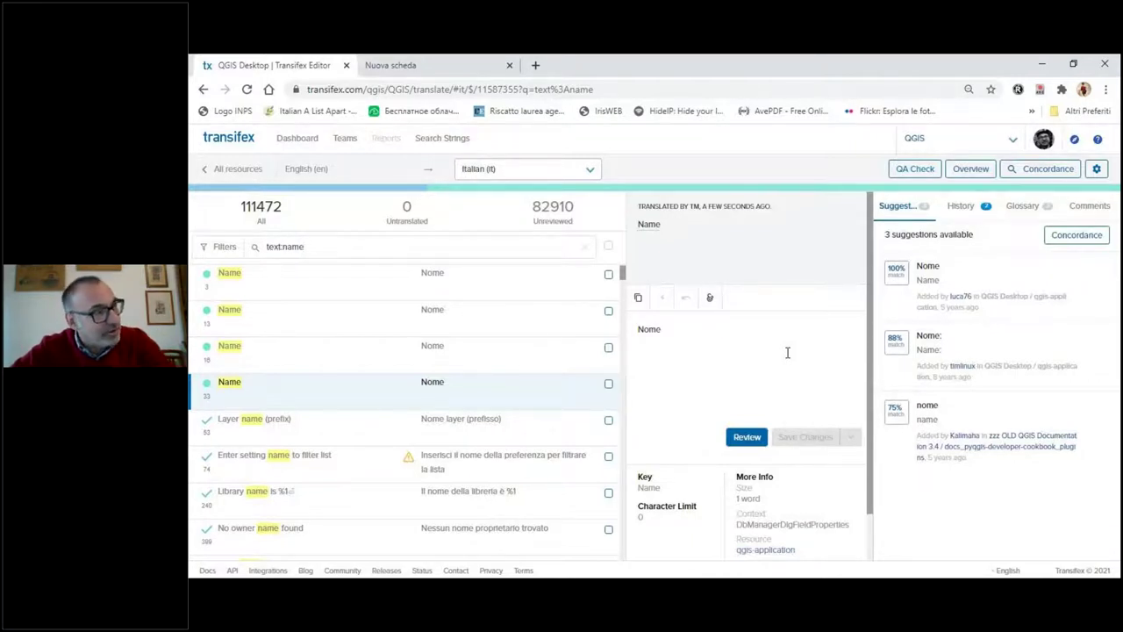
Mark the "Nome" translation of the first "Name" string as reviewed and move to the second one.
left_click(534, 285)
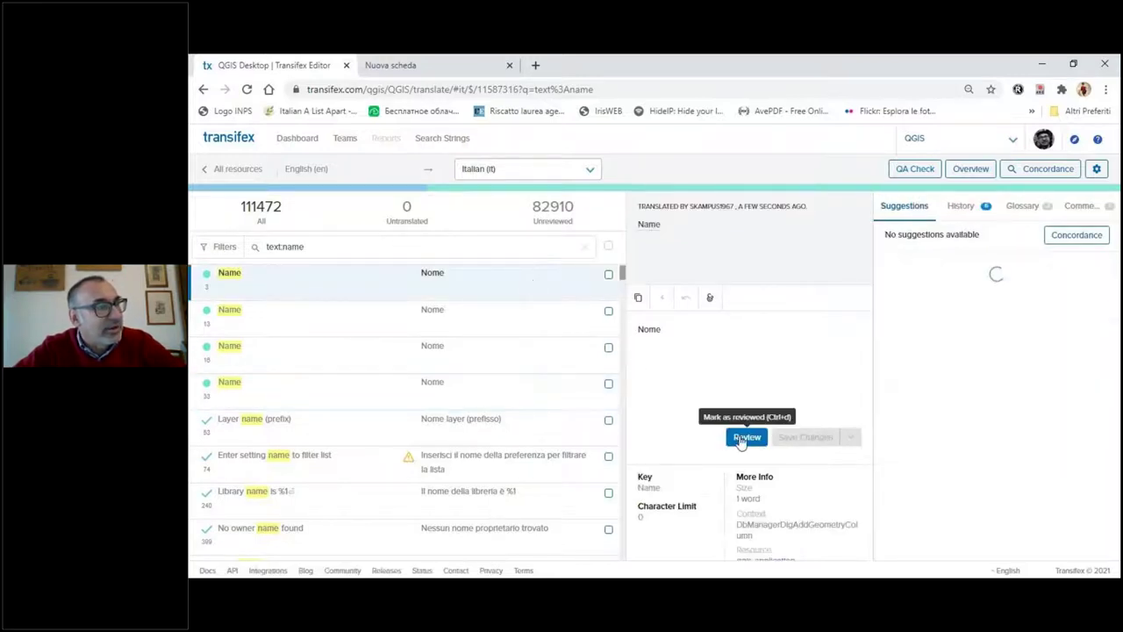
left_click(741, 436)
left_click(480, 323)
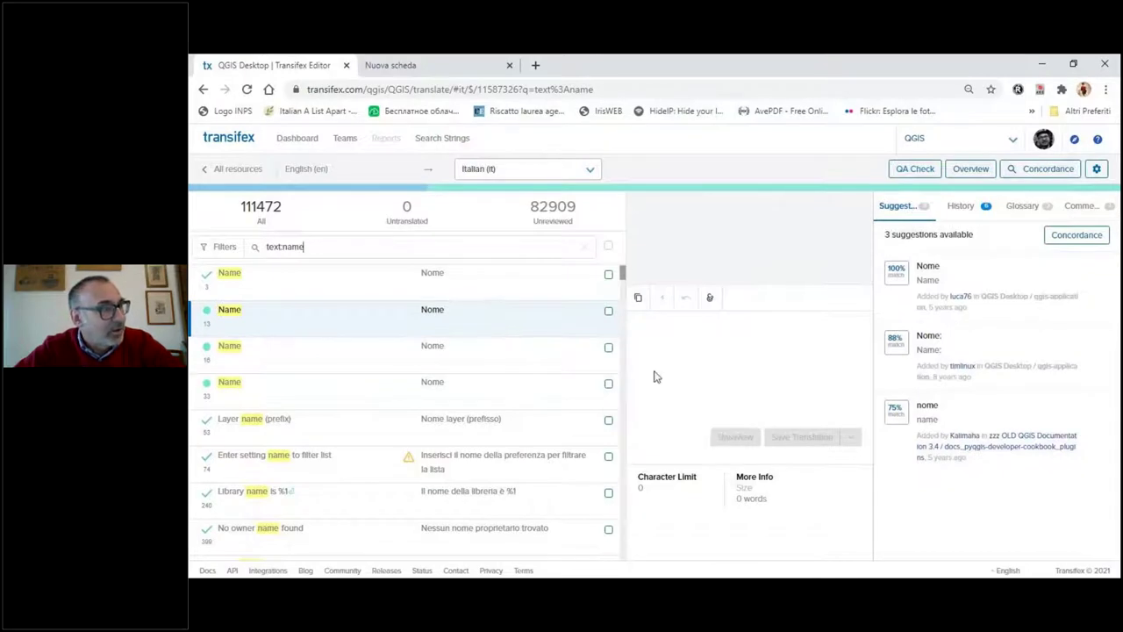
Reopen the first "Name" string and examine its translation history, returning to its suggestions.
left_click(495, 275)
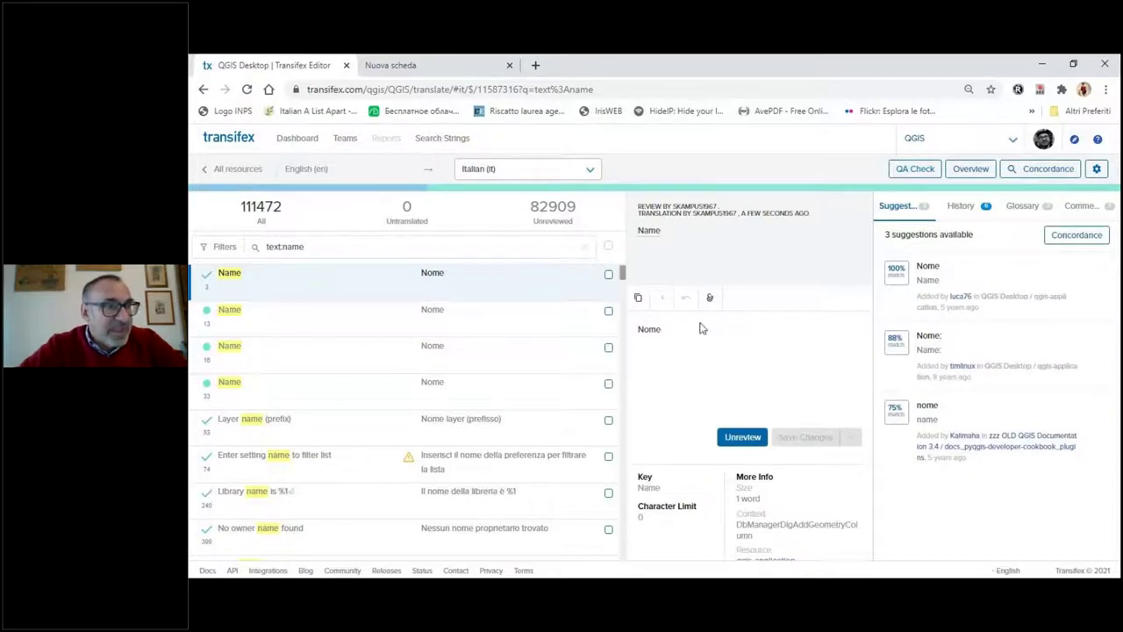
left_click(960, 207)
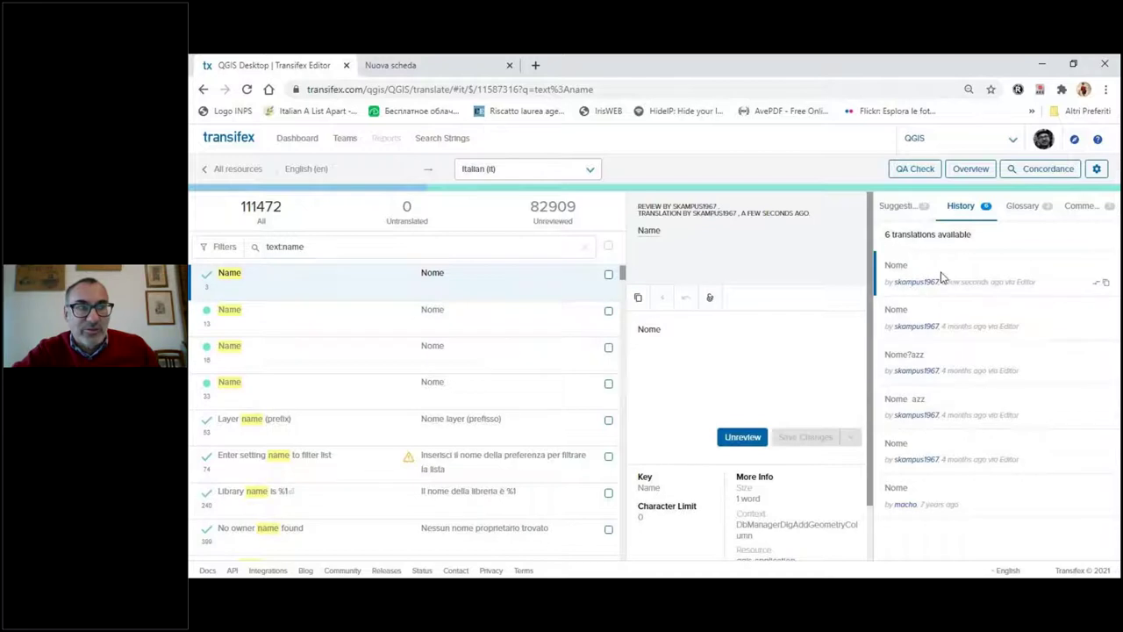
left_click(898, 208)
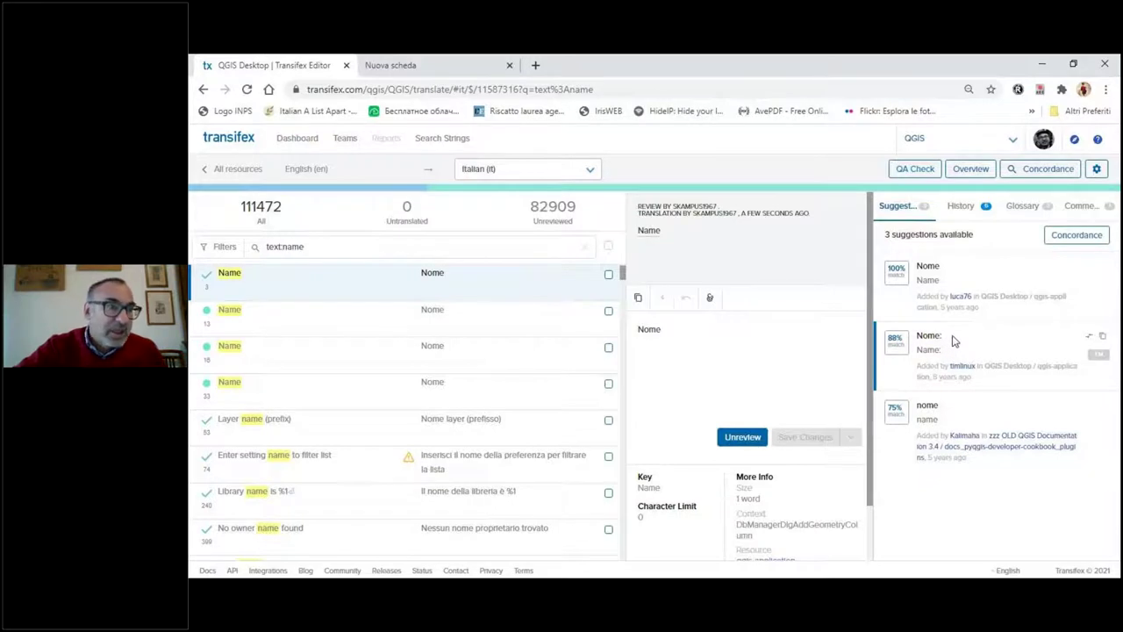
Try the 88% suggestion "Nome:" for the first "Name" string, undo it, and compare the 75% suggestion with the source.
left_click(1104, 341)
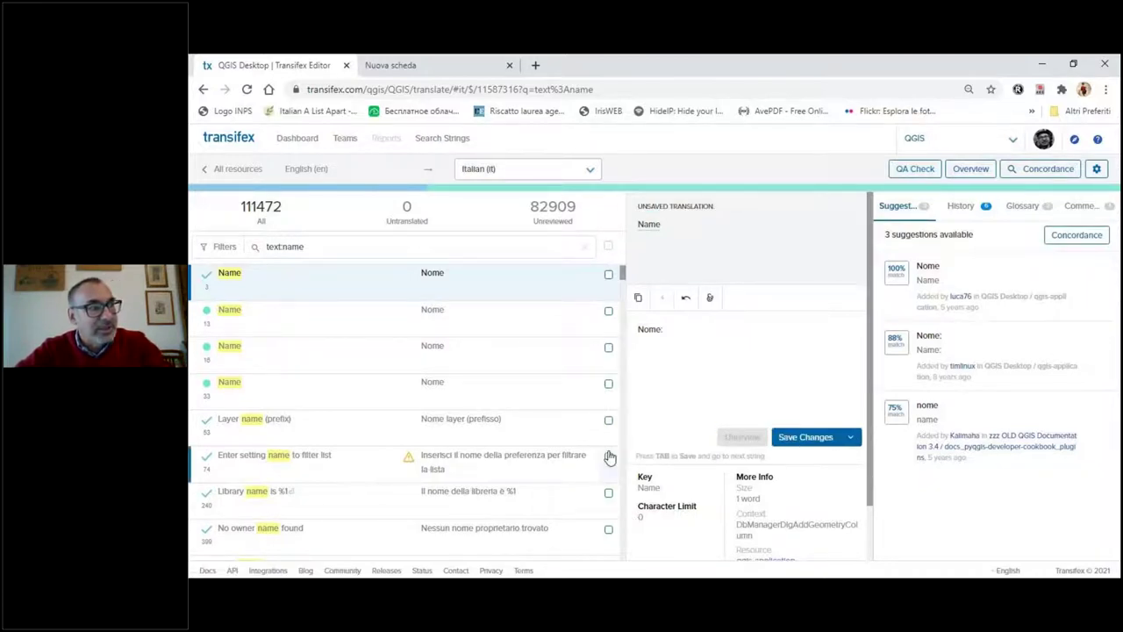
left_click(684, 299)
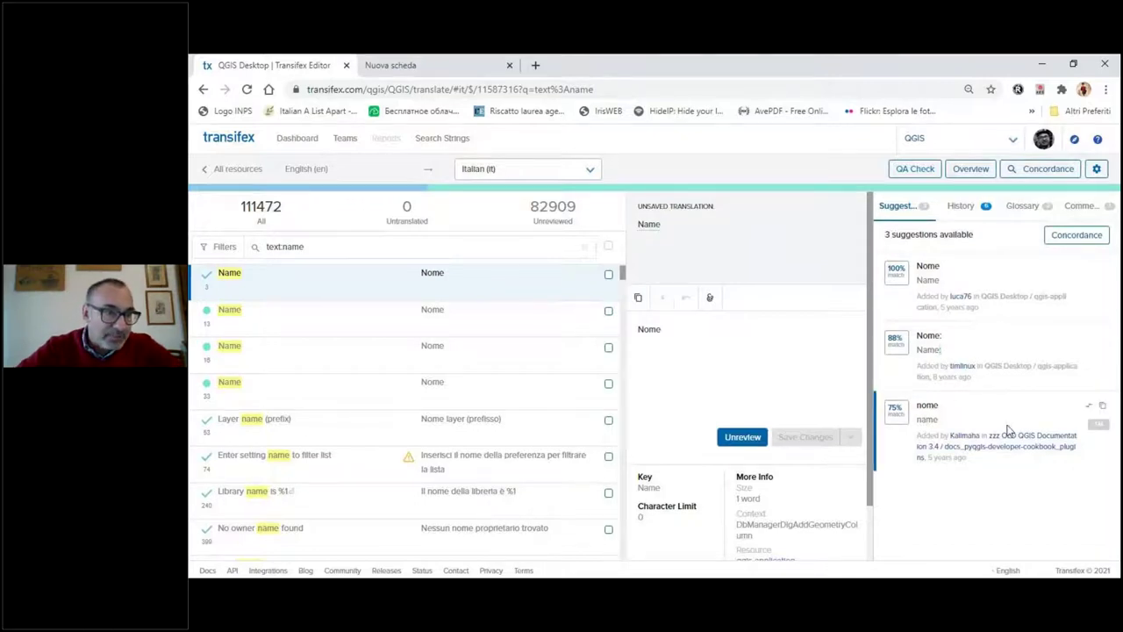
left_click(1089, 405)
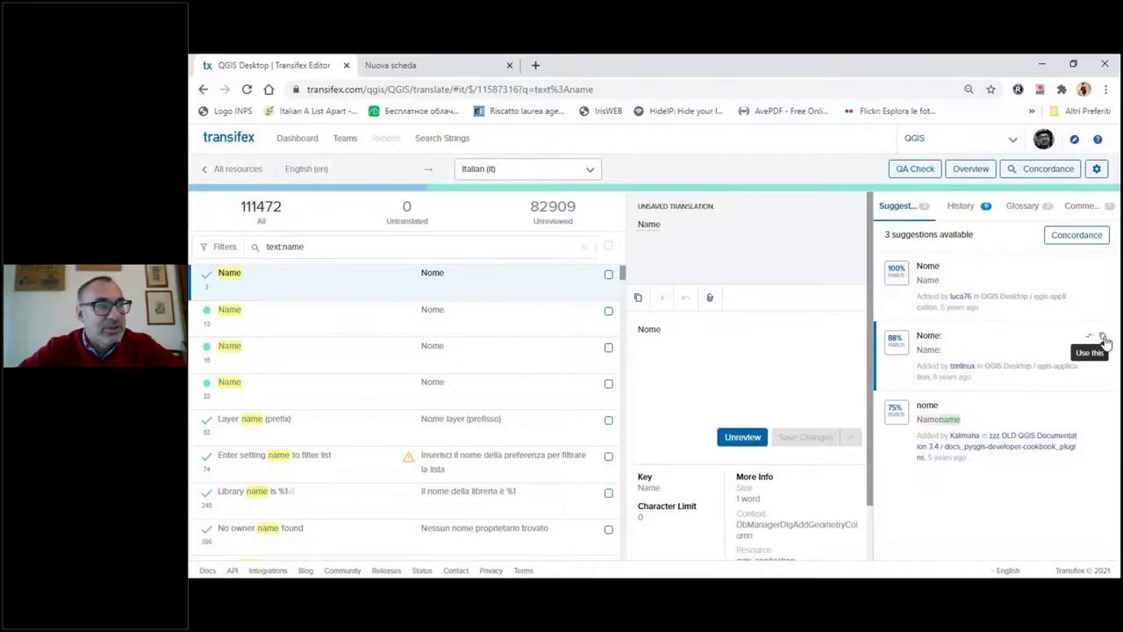
Apply the 88% suggestion "Nome:" to the first "Name" string and delete its trailing colon.
left_click(1104, 339)
left_click(680, 329)
key("BackSpace")
key("BackSpace")
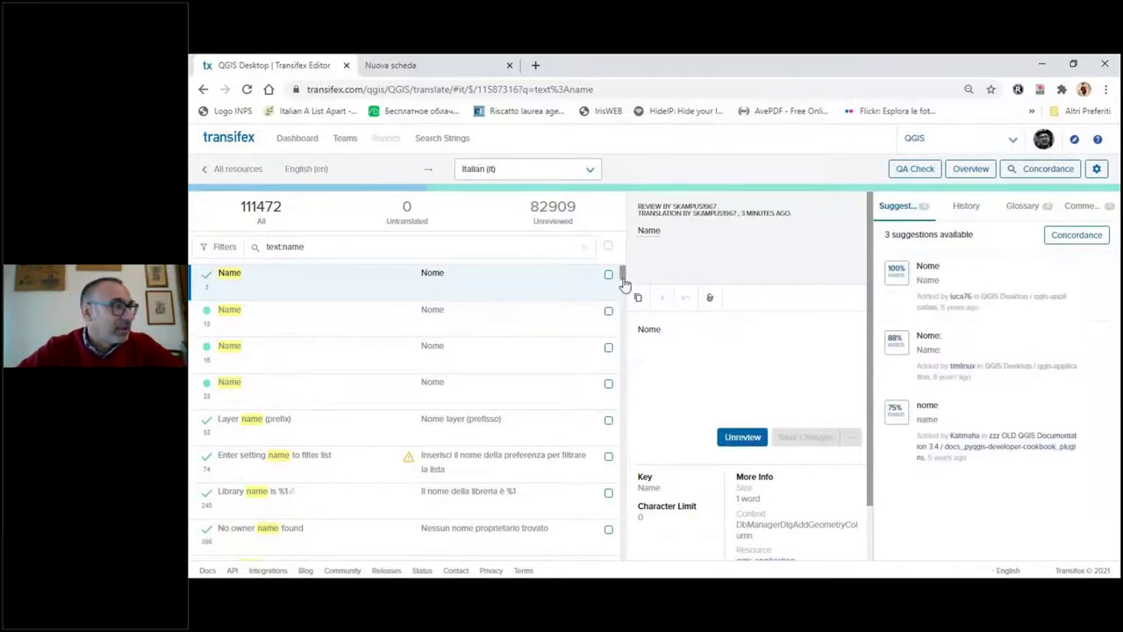
Open the long raster calculator description string and examine its two 101% translation suggestions against the English source.
scroll(619, 283, "down", 5)
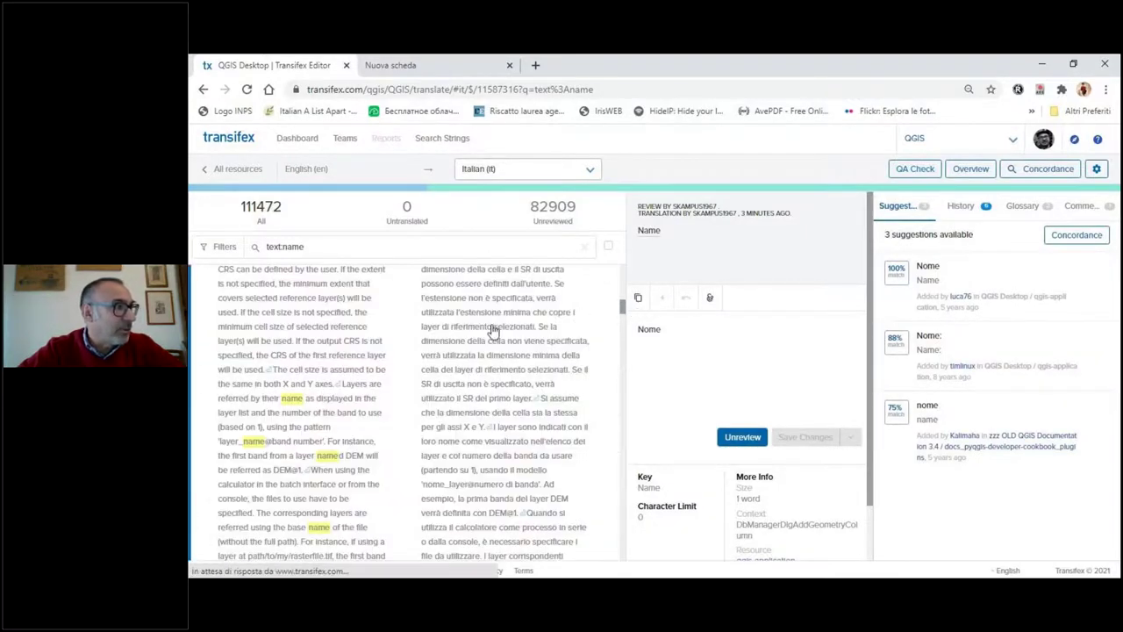
left_click(493, 332)
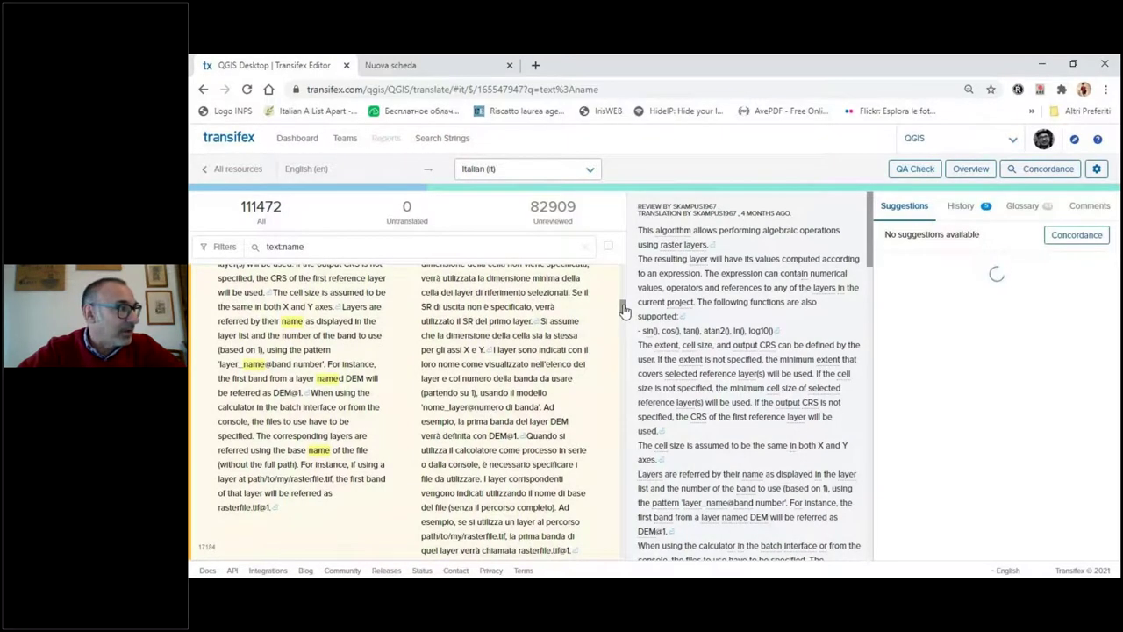
scroll(623, 309, "down", 5)
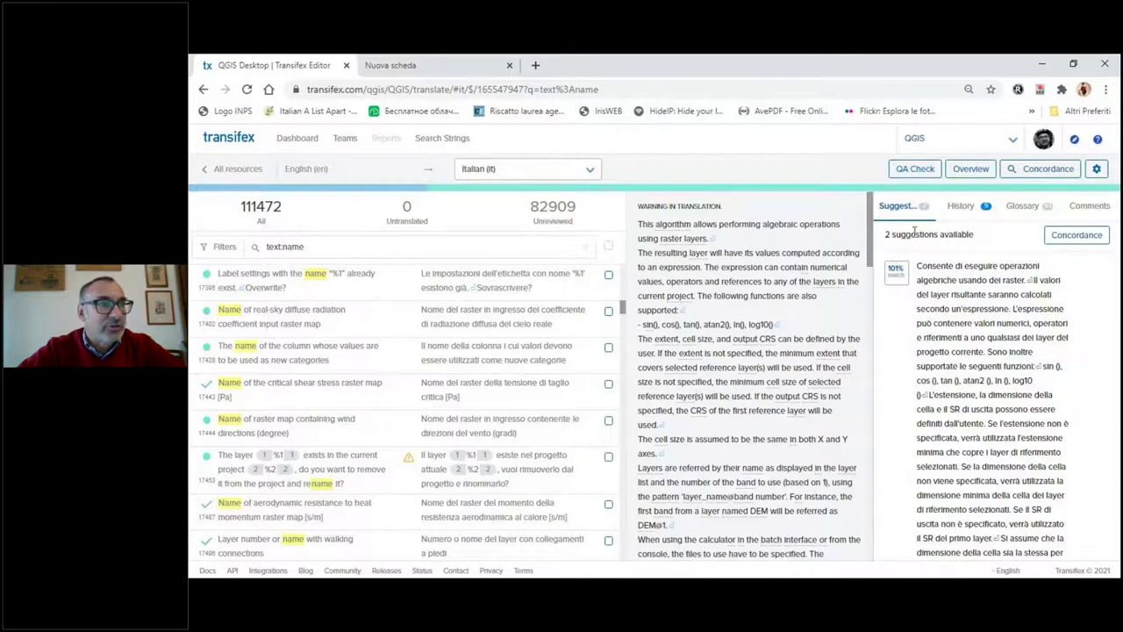
mouse_move(896, 279)
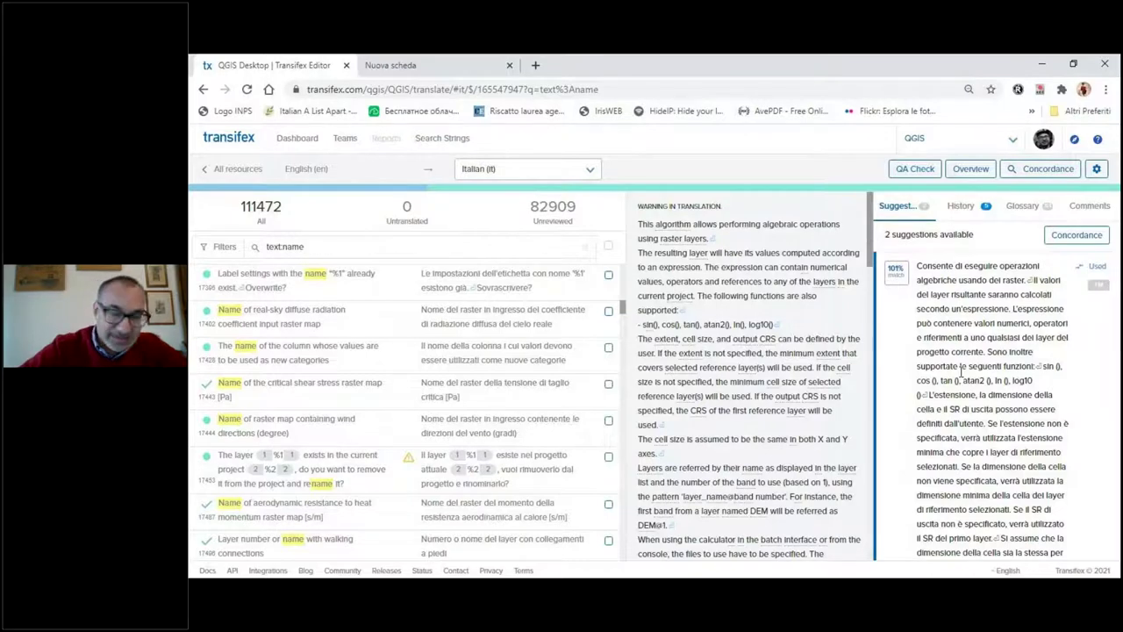
scroll(961, 372, "down", 5)
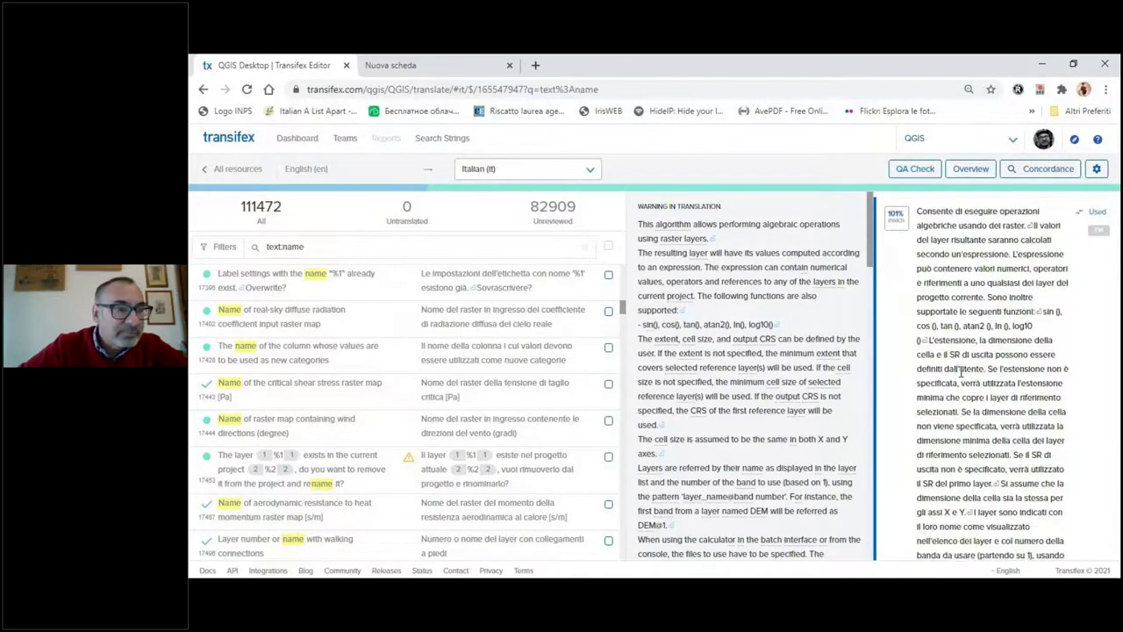
scroll(962, 372, "down", 8)
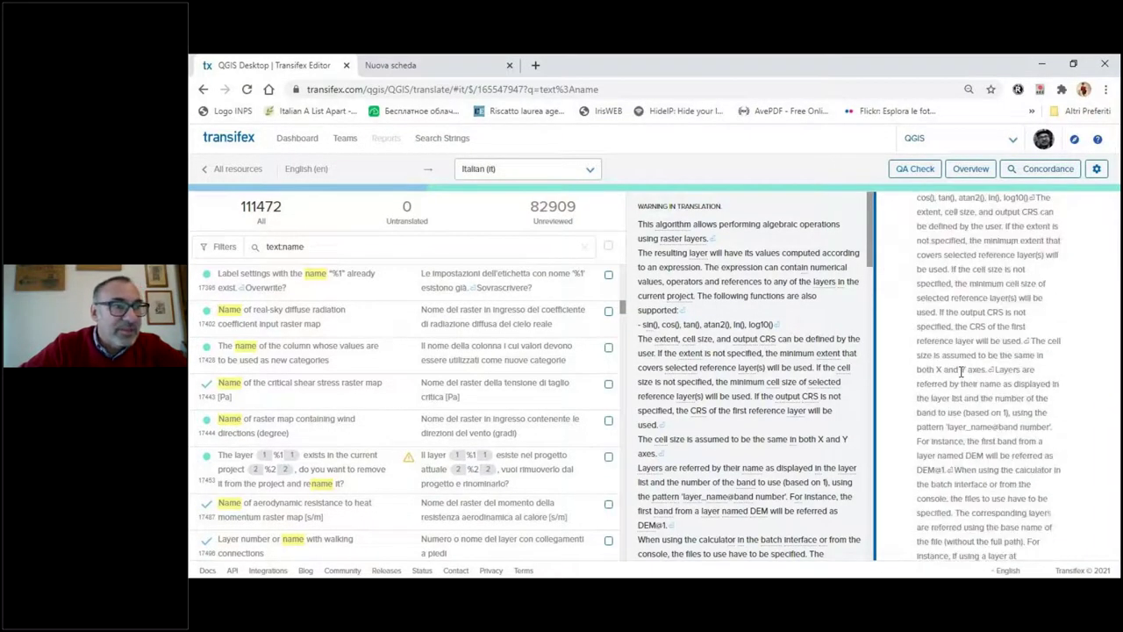
scroll(962, 376, "down", 3)
scroll(962, 375, "down", 1)
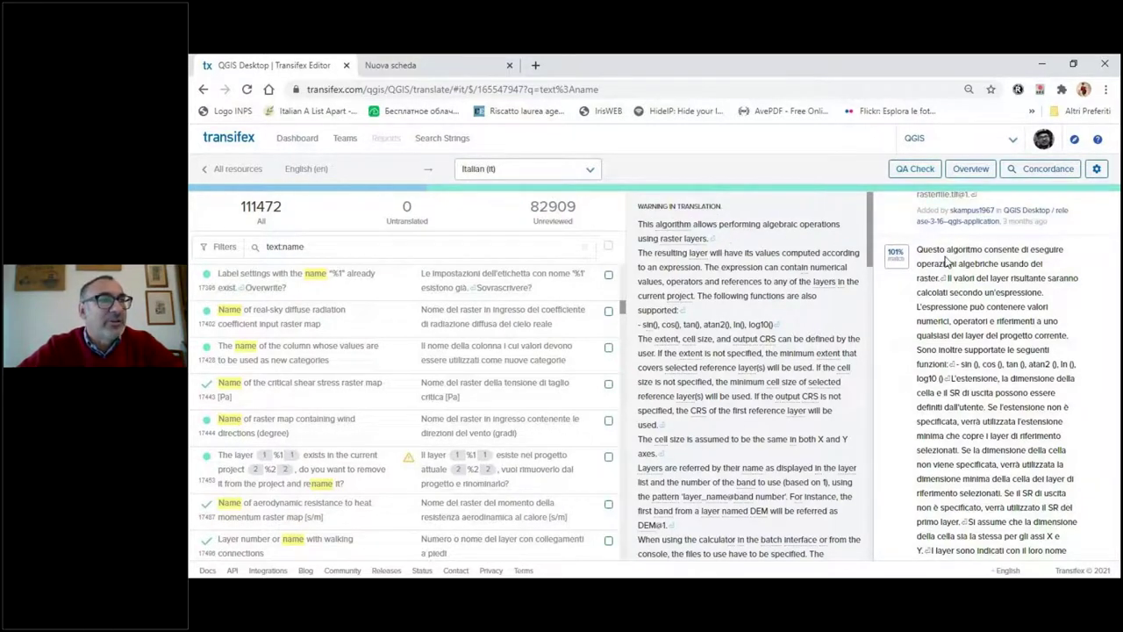
mouse_move(952, 465)
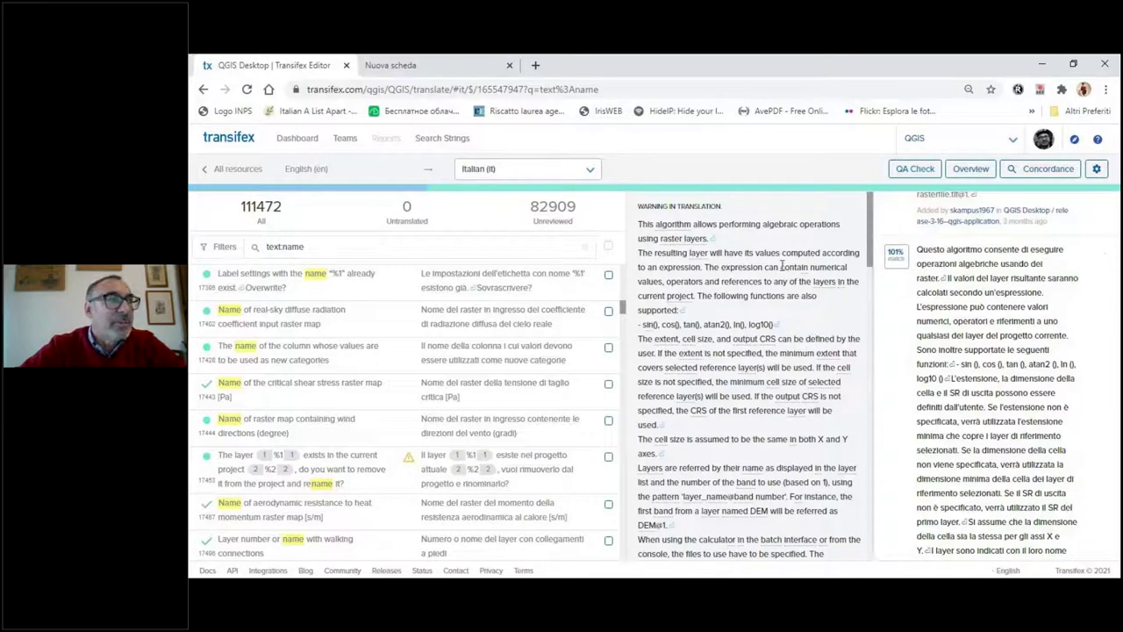
mouse_move(986, 297)
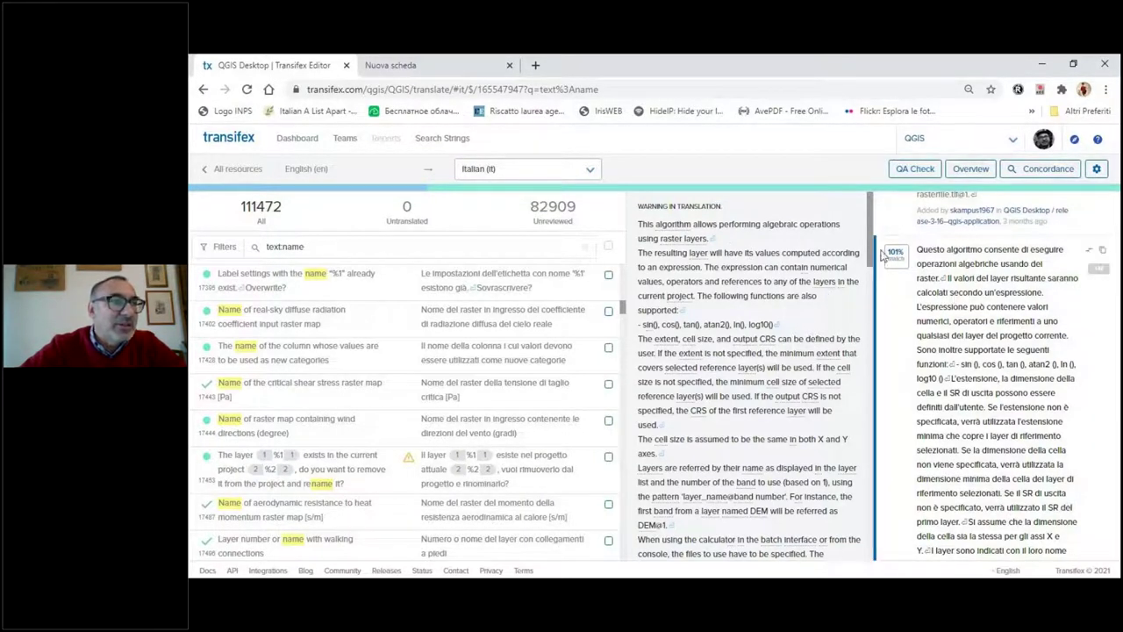
Remove the stray word "progetto" before "Consente" at the start of the Italian raster calculator description and save the changes.
scroll(874, 254, "down", 5)
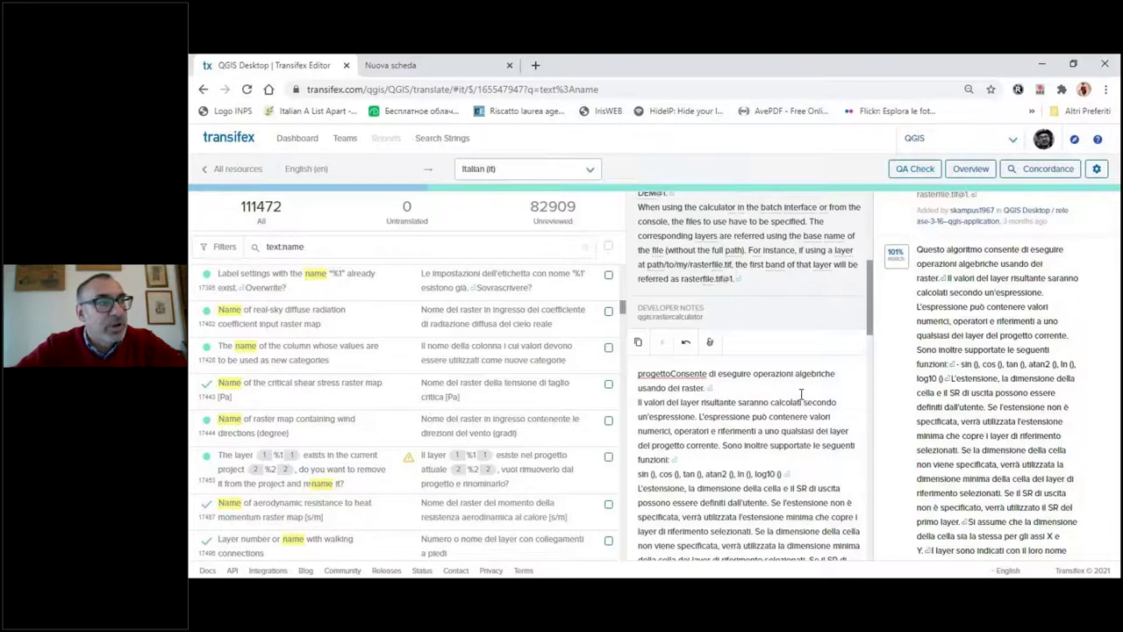
key("Delete")
type("e")
key("Home")
key("Delete")
key("Delete")
key("Delete")
key("Delete")
key("Delete")
key("Delete")
key("Delete")
key("Delete")
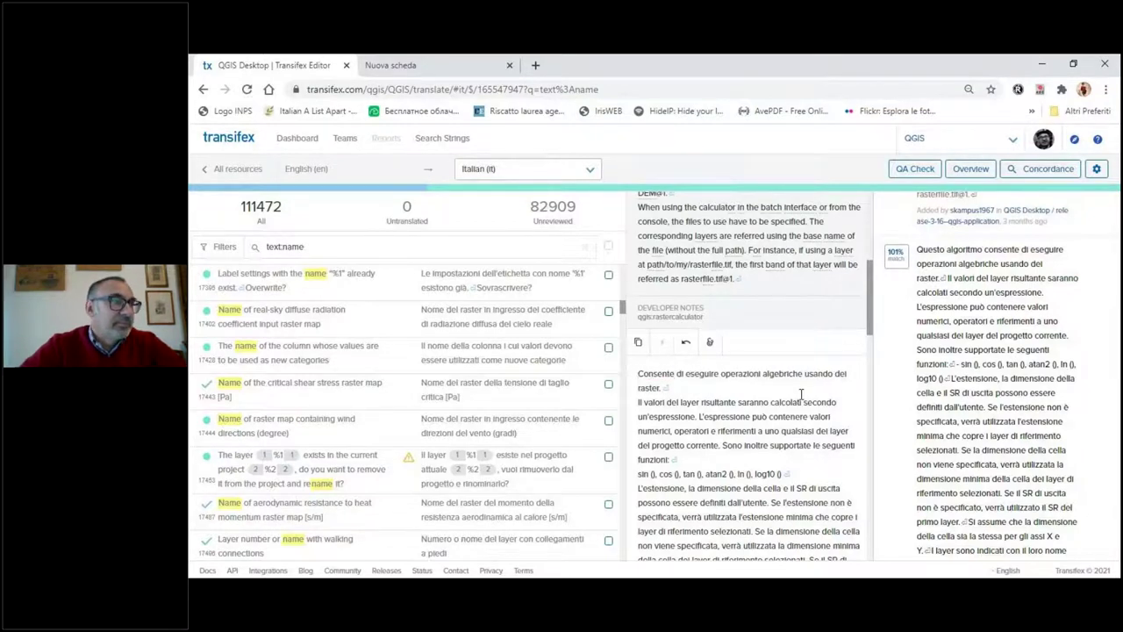
scroll(871, 339, "down", 2)
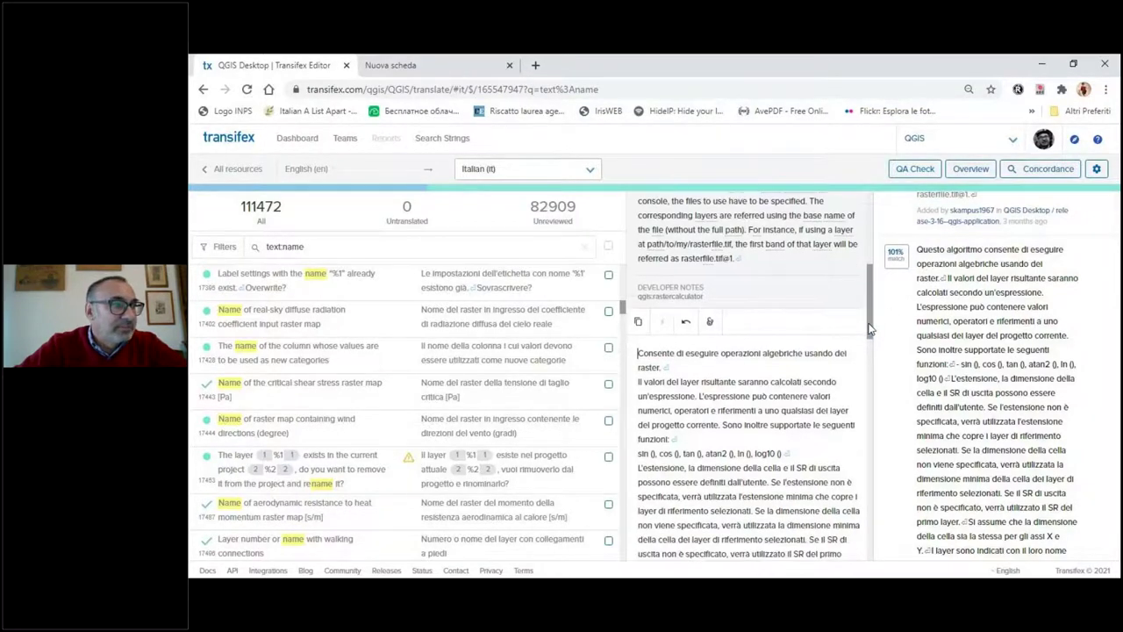
left_click_drag(870, 339, 880, 416)
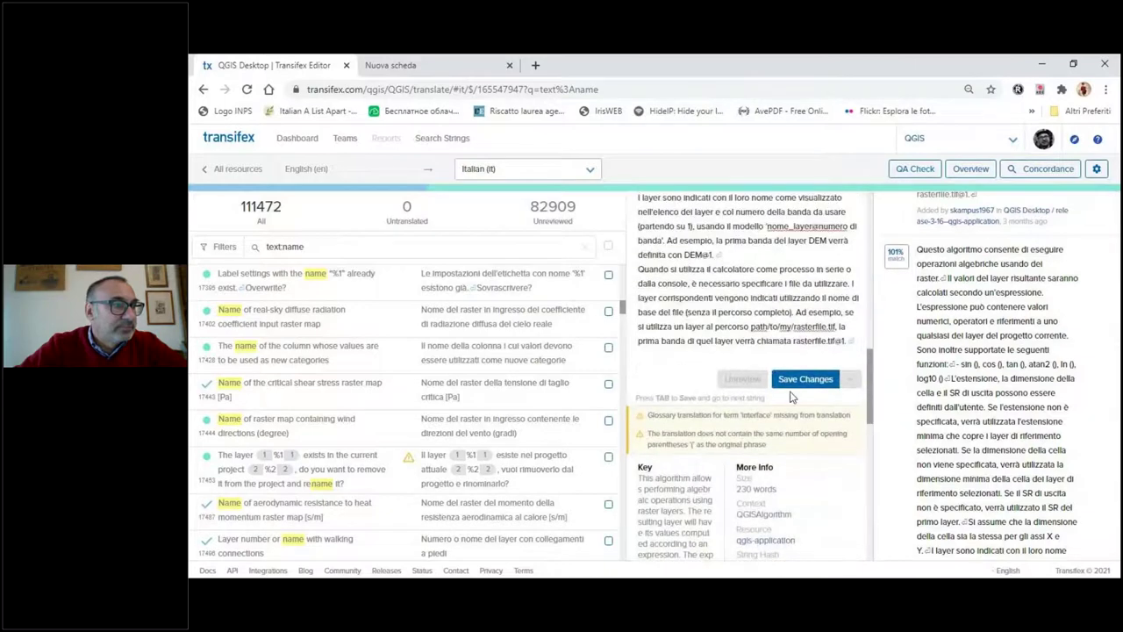
left_click(800, 381)
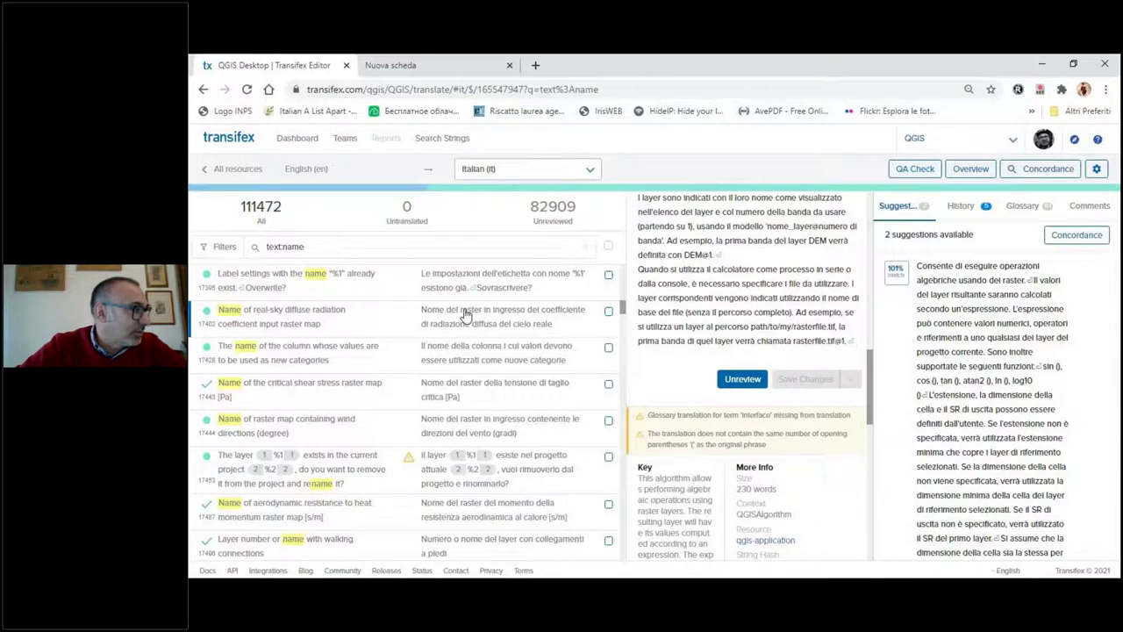
Open the "Name of raster map containing wind directions (degree)" string and view its 81% suggestion's source string in a new browser tab.
left_click(505, 436)
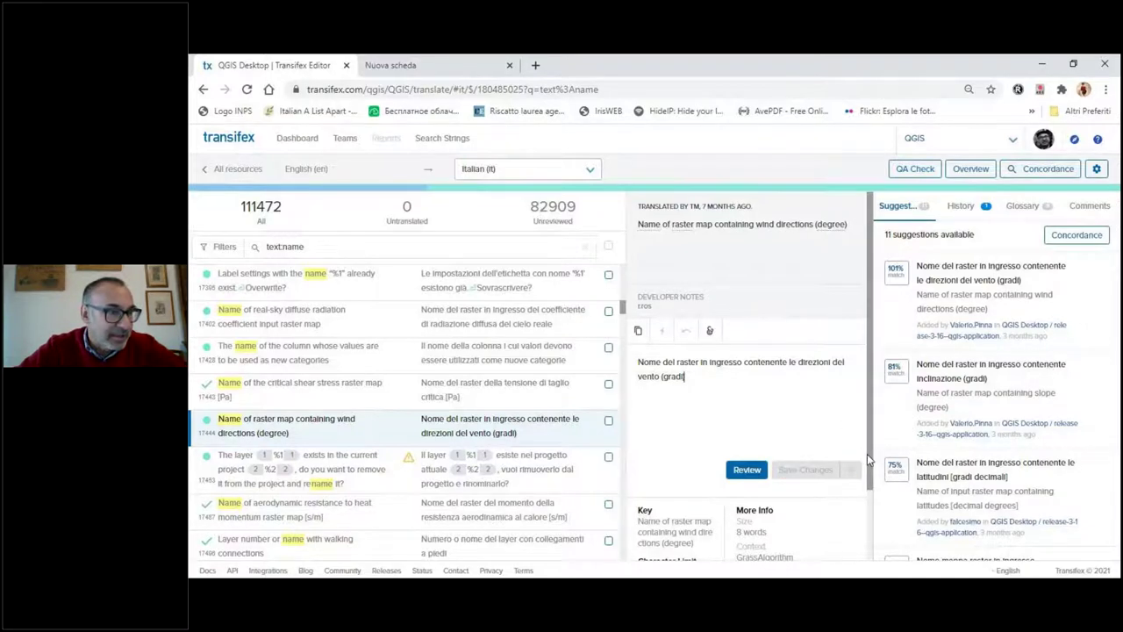
scroll(872, 461, "down", 2)
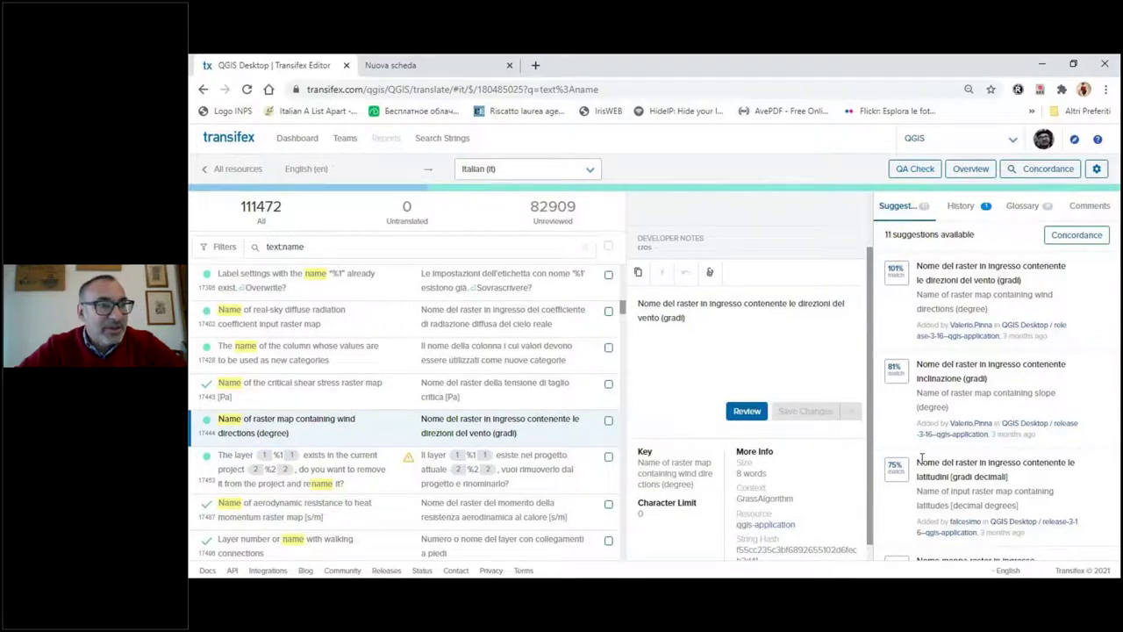
right_click(1021, 429)
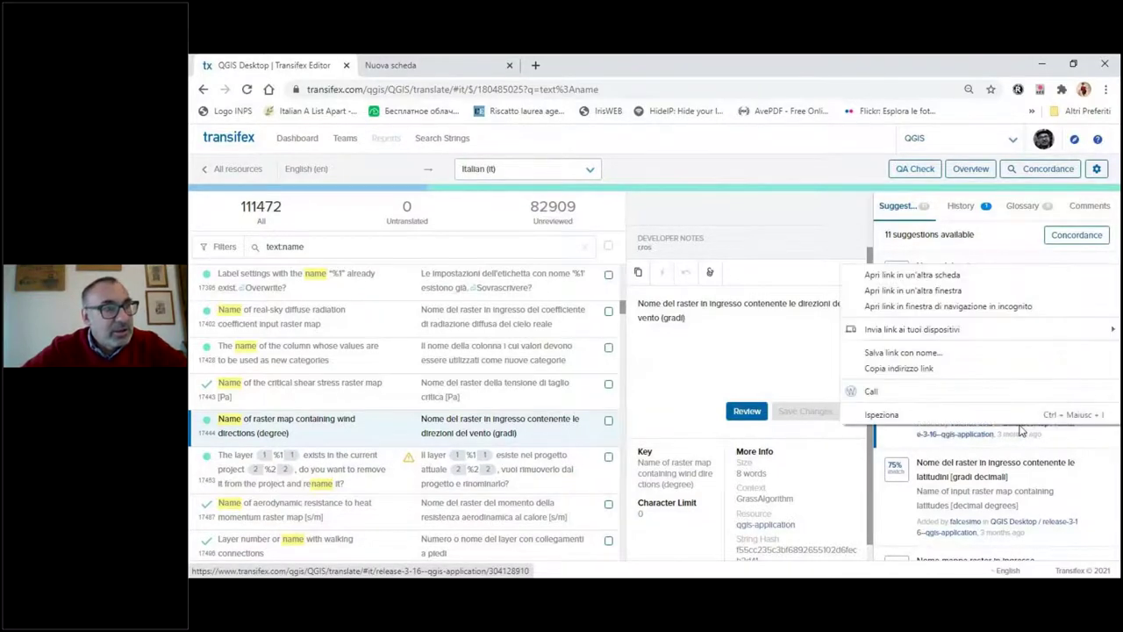
left_click(912, 283)
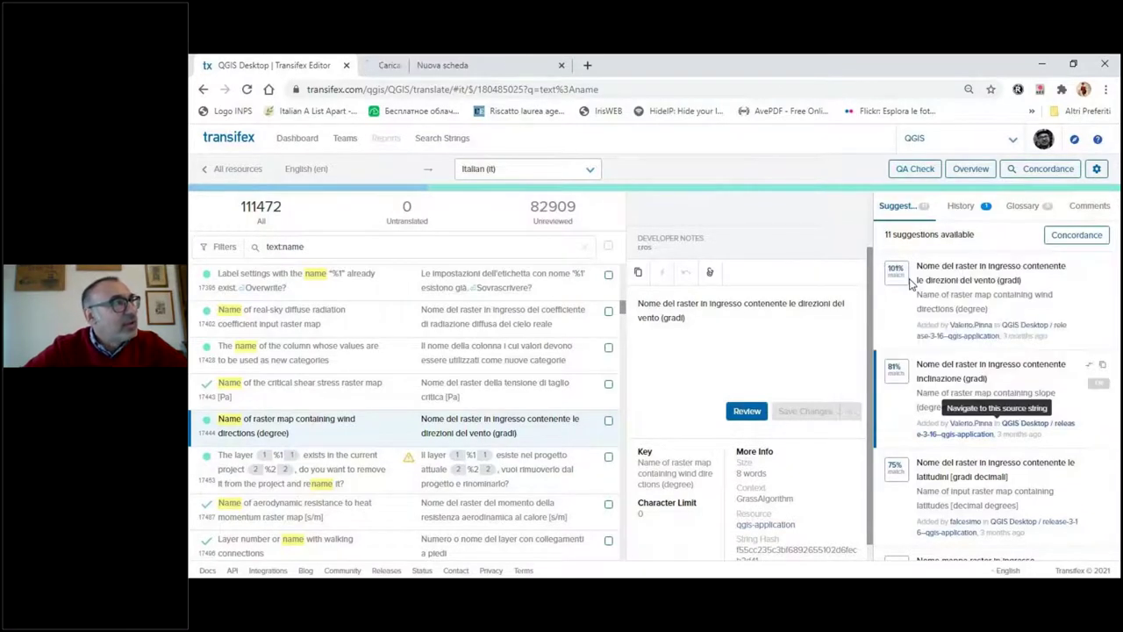
left_click(419, 68)
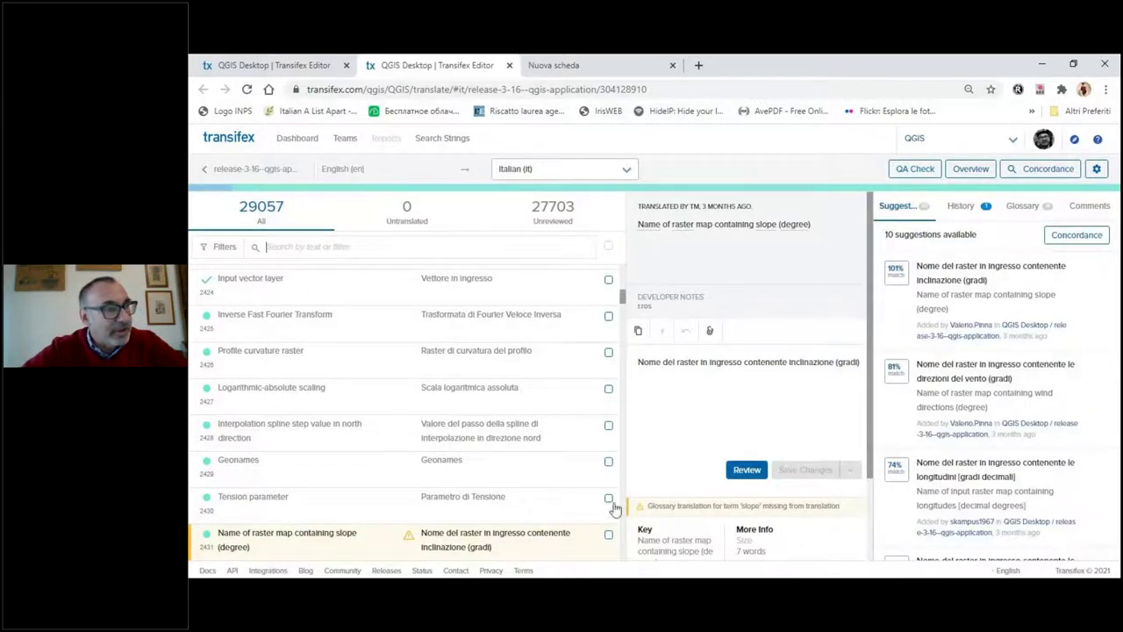
Change the Italian translation of "Tension parameter" to "Parametro di tensione" with a lowercase t and save the changes.
left_click(790, 387)
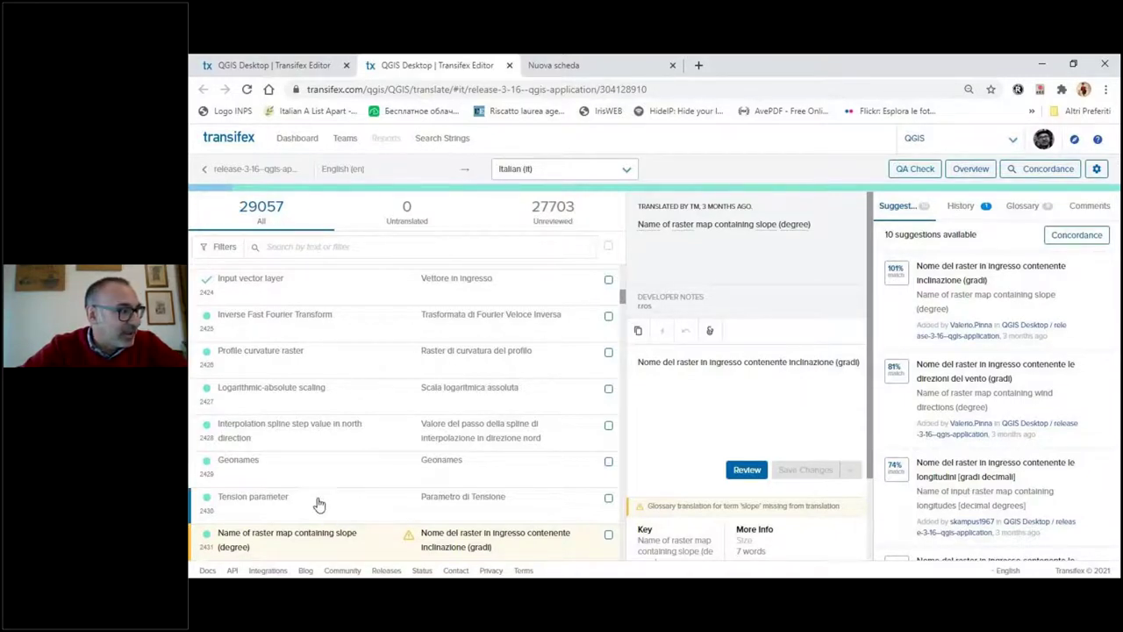
left_click_drag(303, 505, 226, 514)
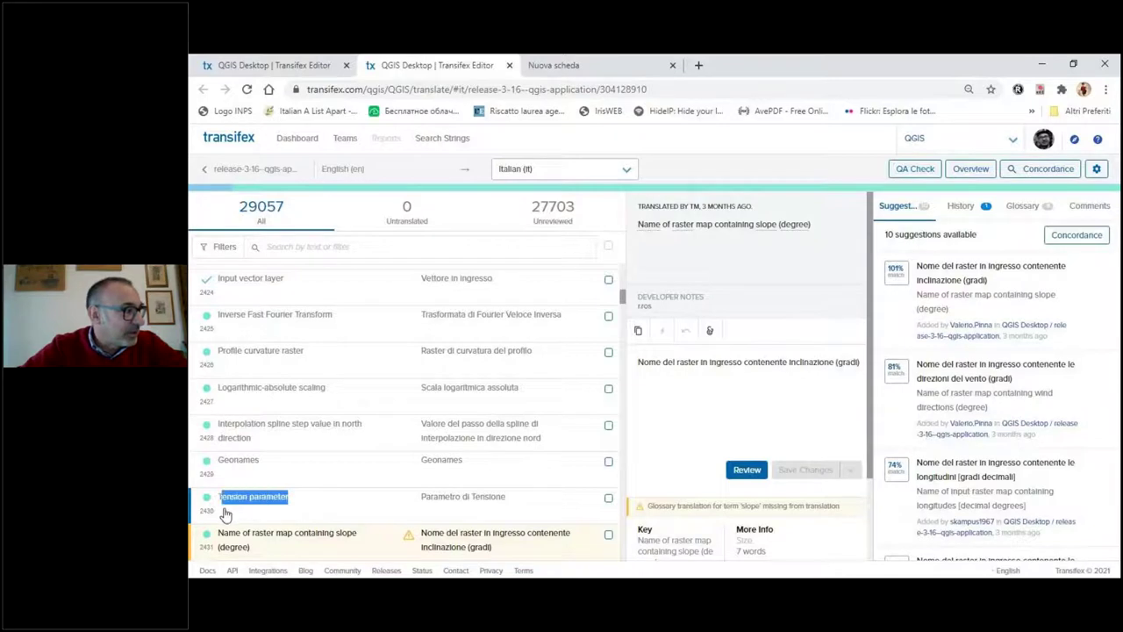
left_click(368, 505)
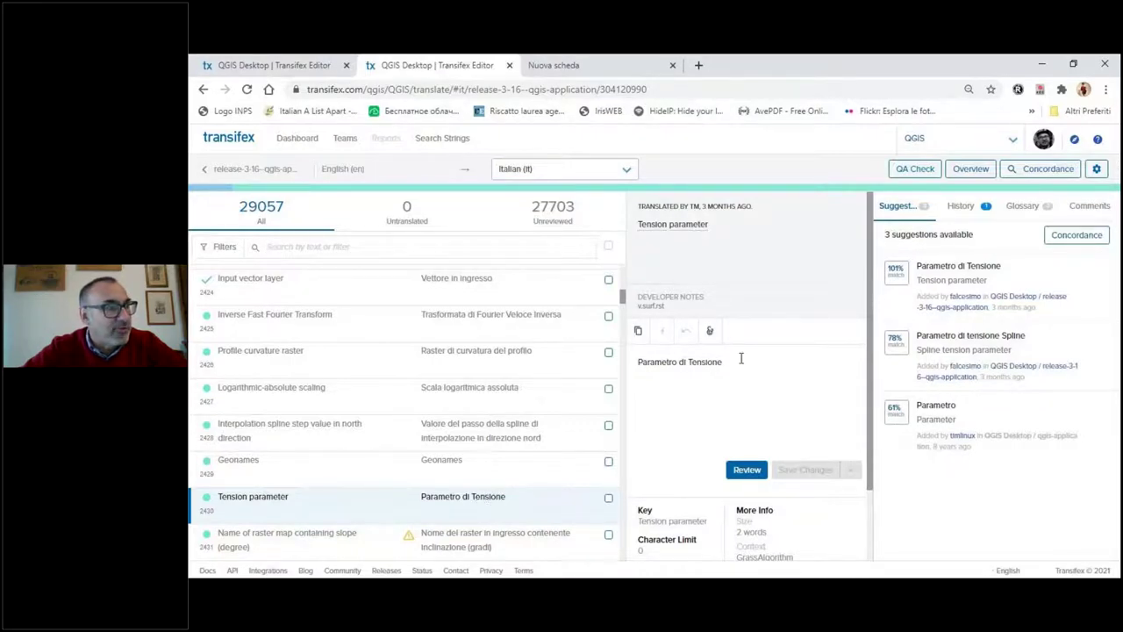
left_click_drag(687, 362, 694, 361)
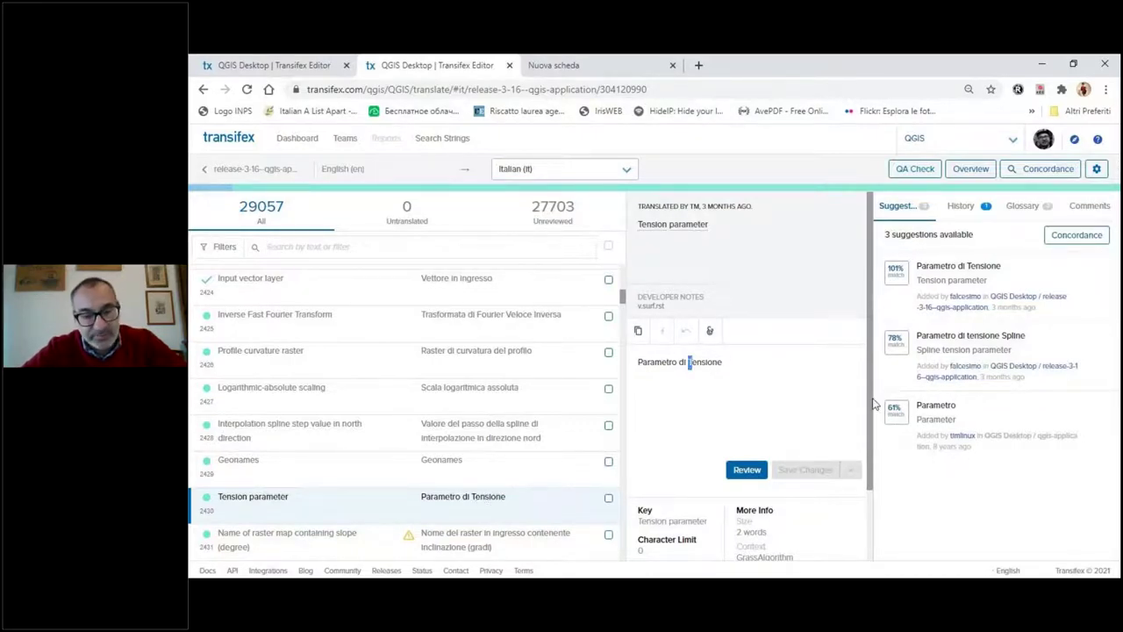
type("t")
left_click(825, 465)
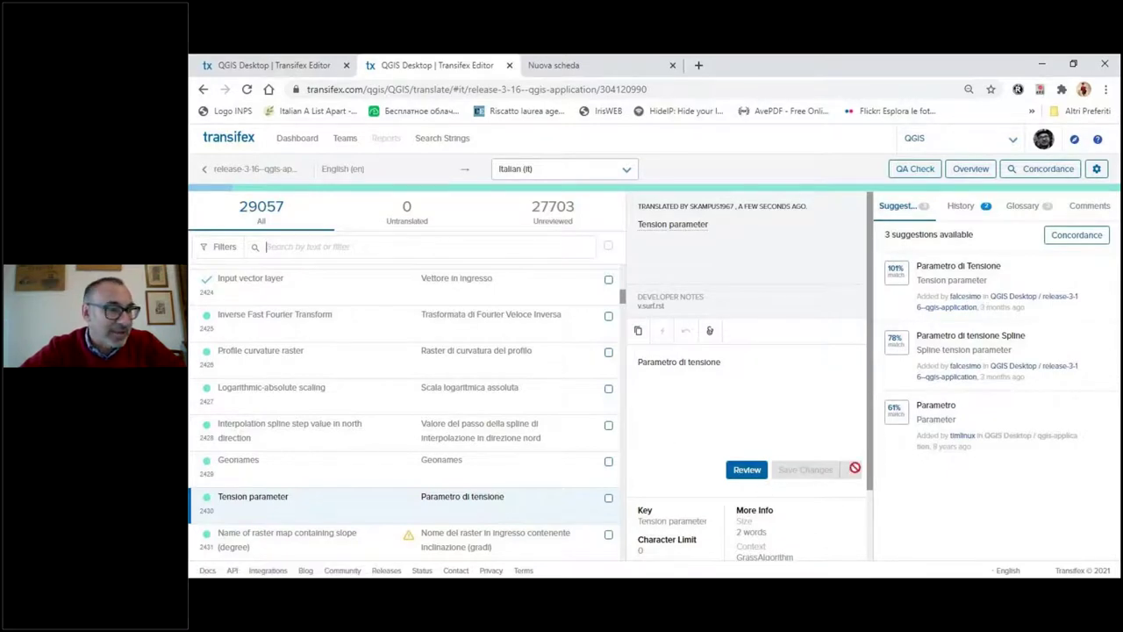
Open the source string of the 101% suggestion for "Tension parameter" in a separate tab and copy its developer note "v.surf.rst".
left_click_drag(870, 474, 874, 525)
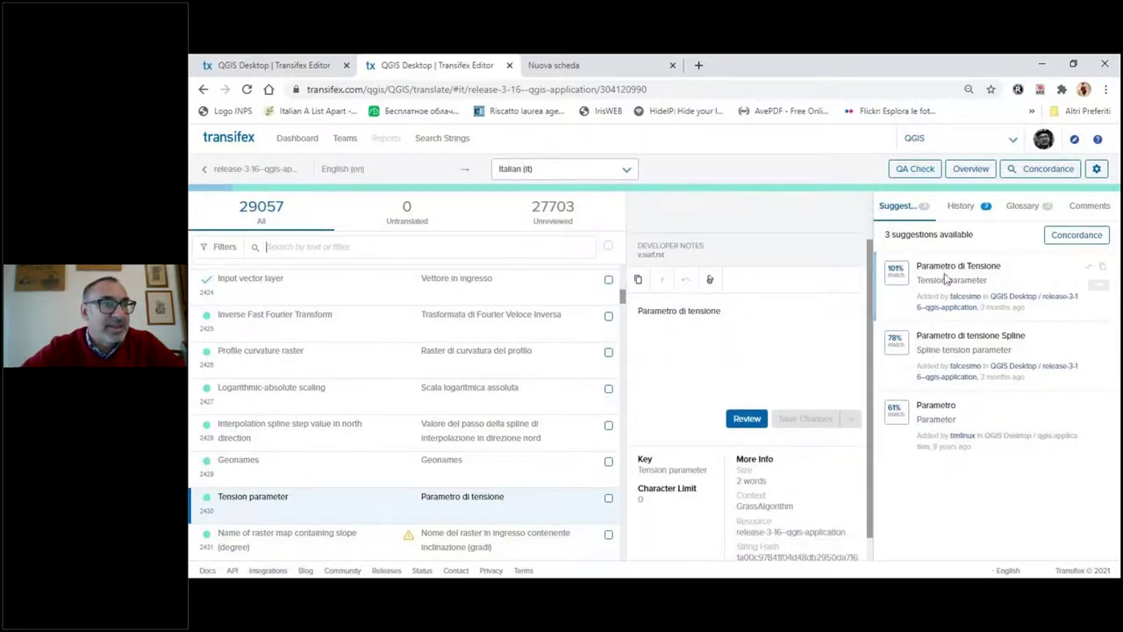
left_click(1056, 303)
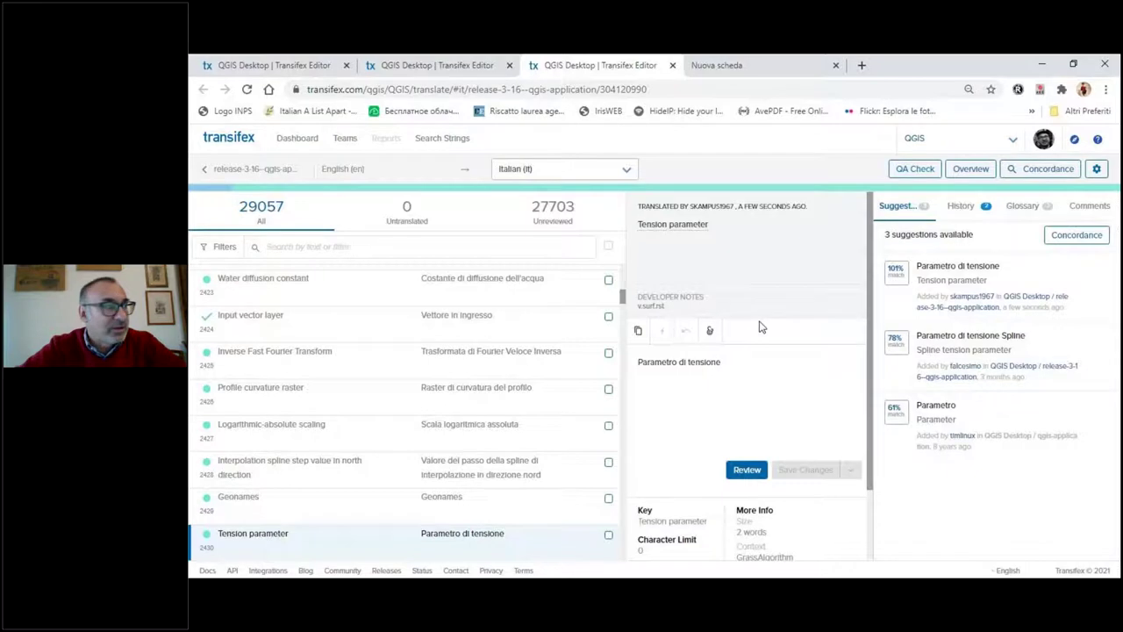
mouse_move(535, 194)
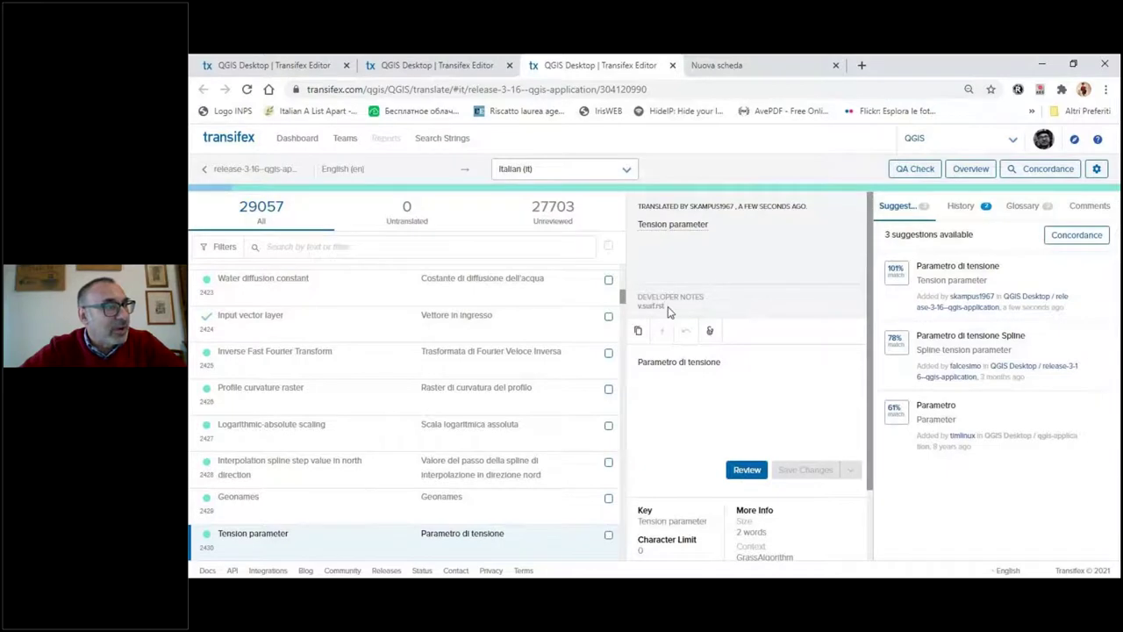
left_click_drag(660, 306, 635, 307)
key("ctrl+c")
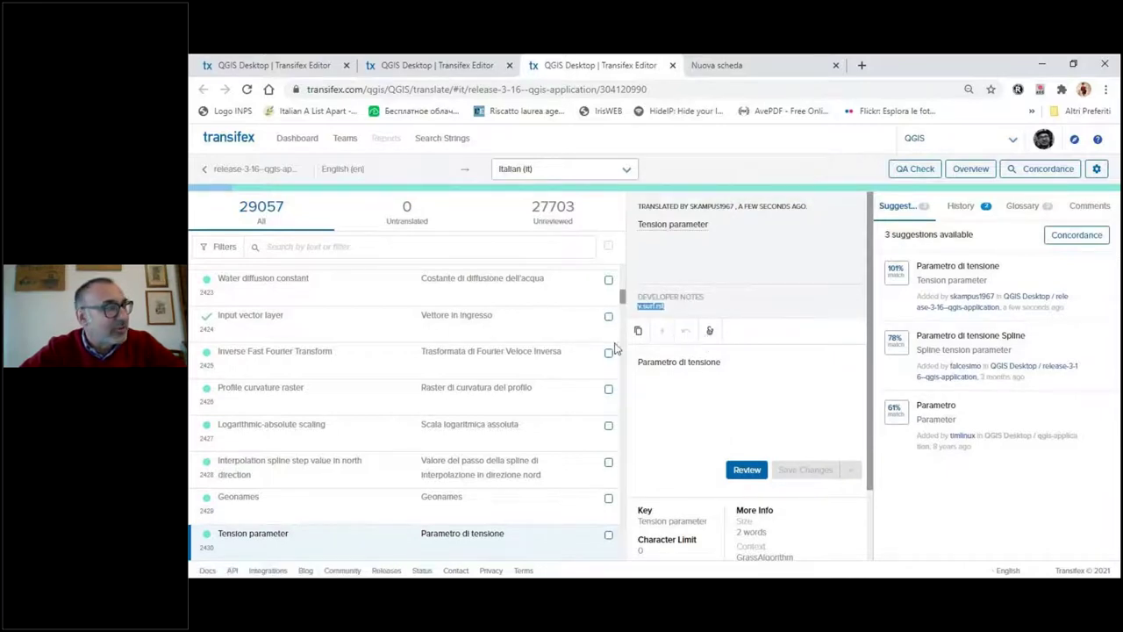
Filter the string list by the developer note "v.surf.rst".
left_click(212, 252)
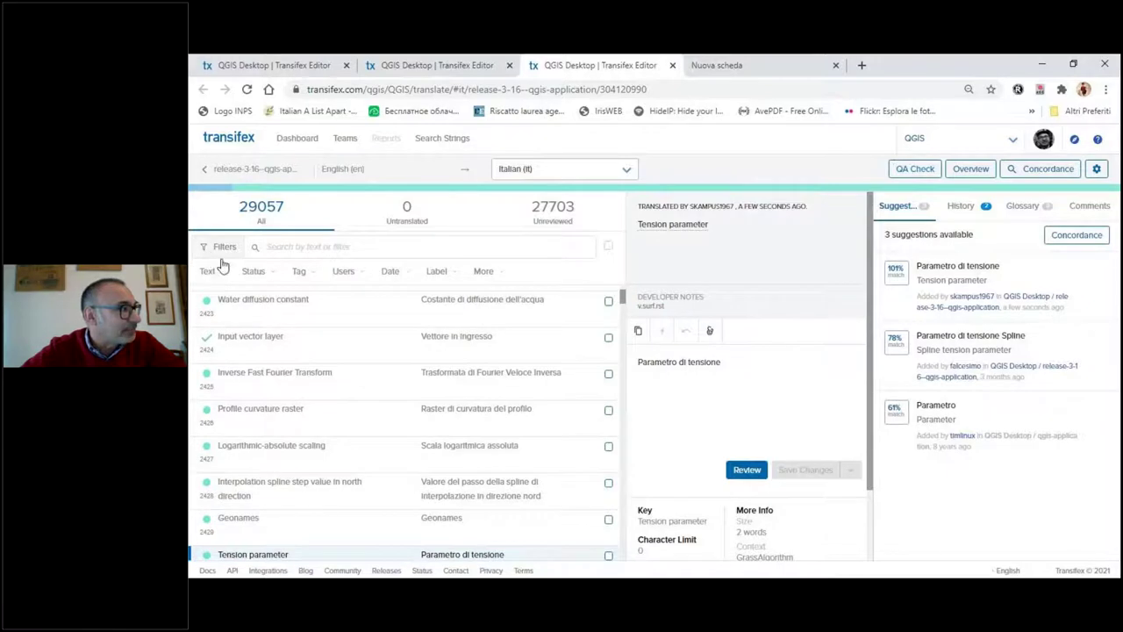
left_click(272, 274)
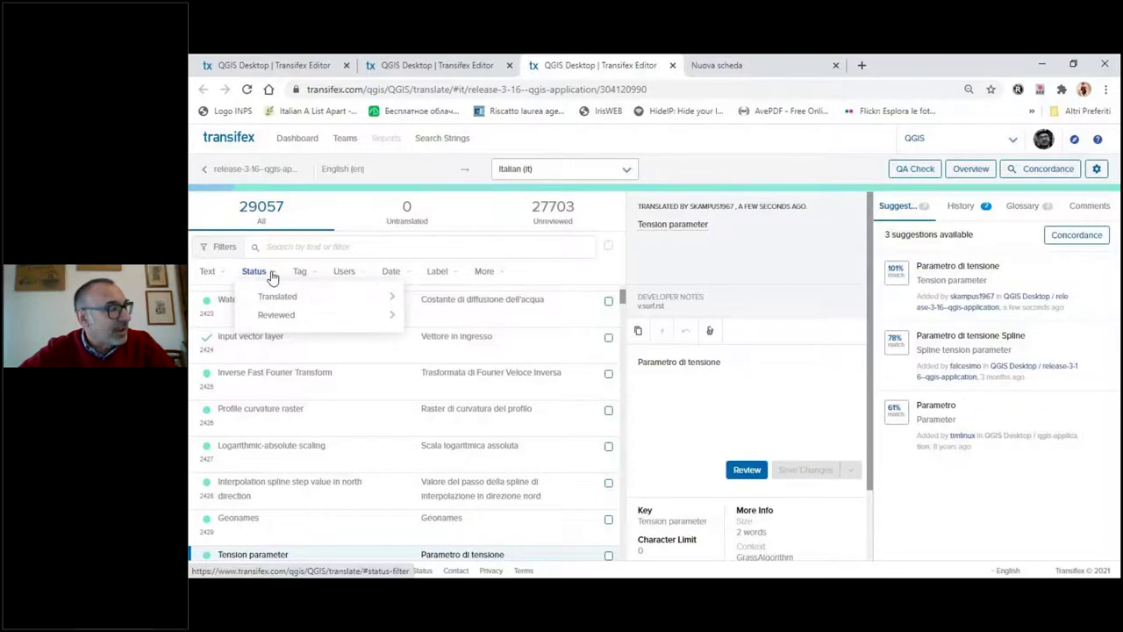
left_click(358, 276)
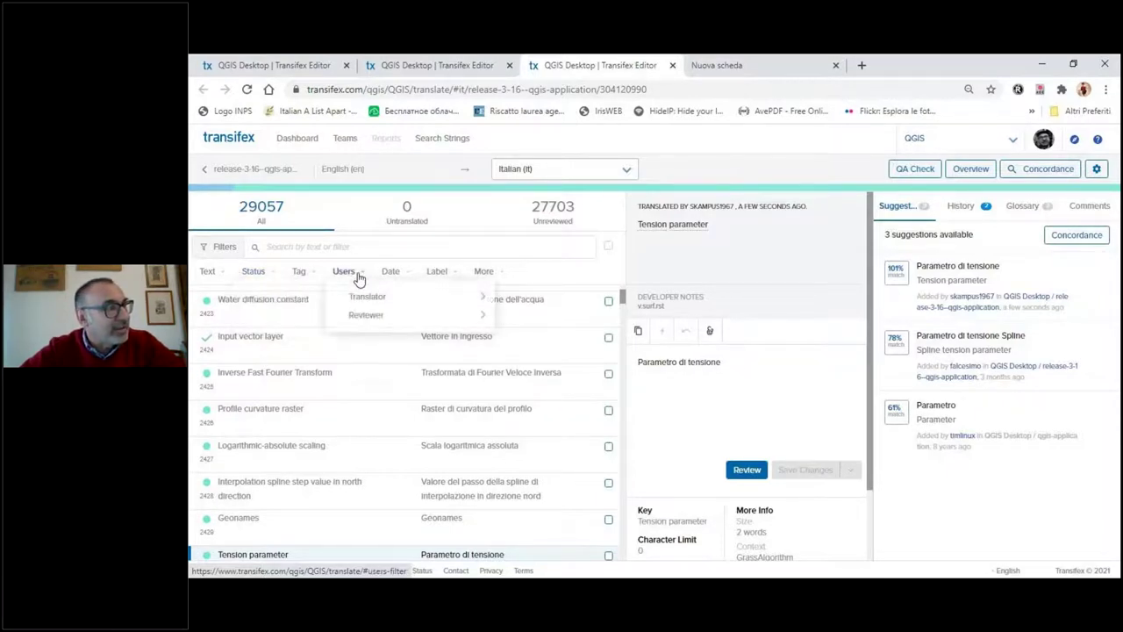
left_click(496, 274)
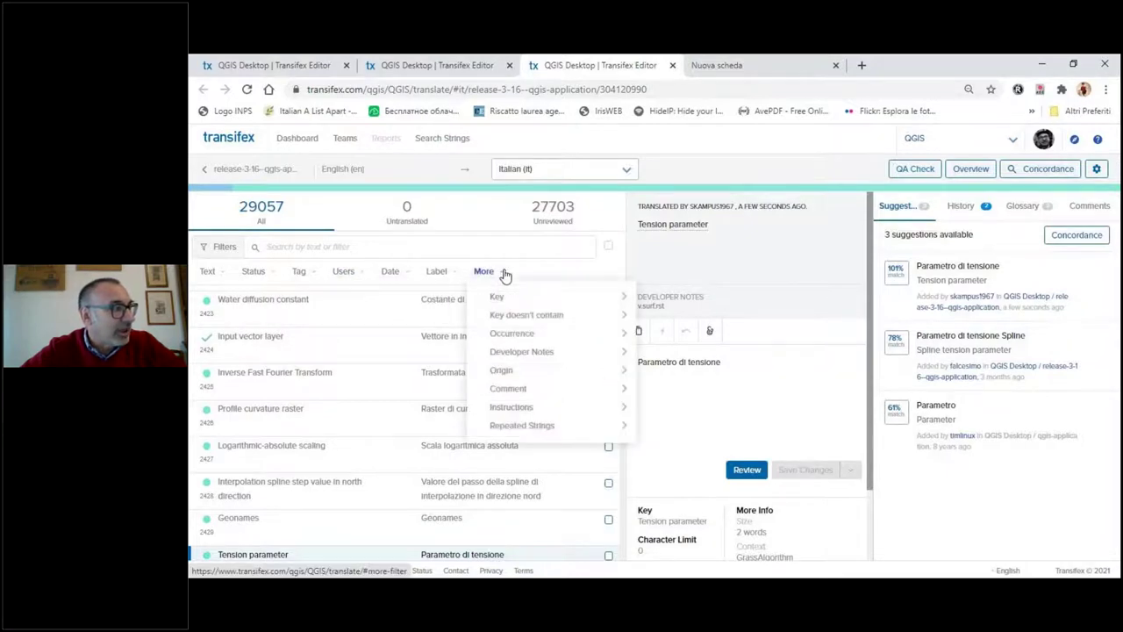
left_click(619, 354)
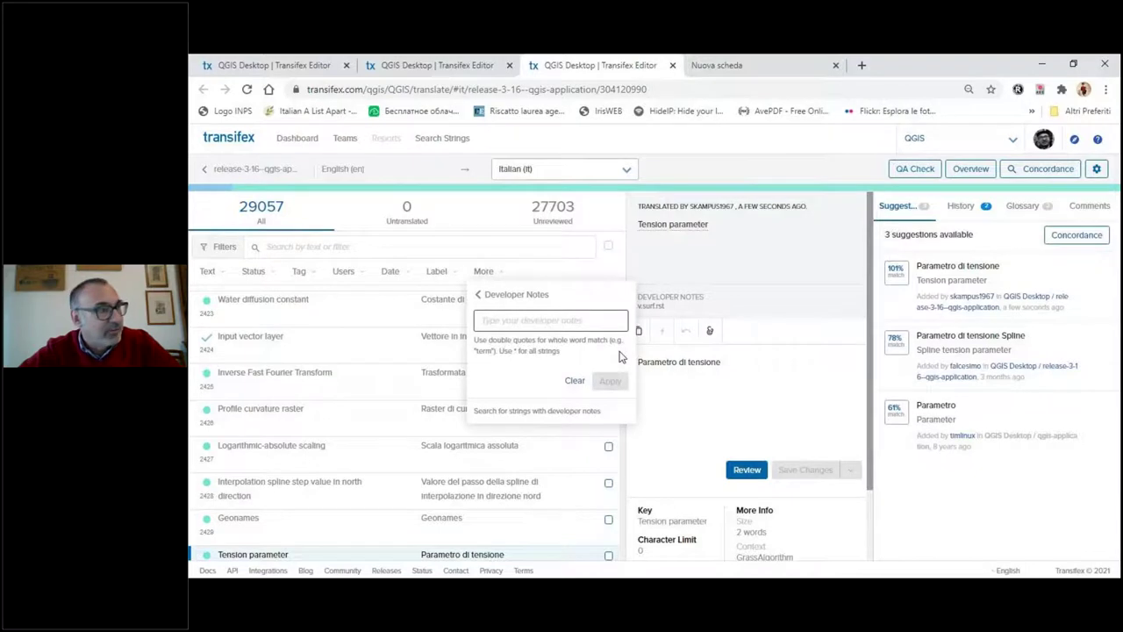
key("ctrl+v")
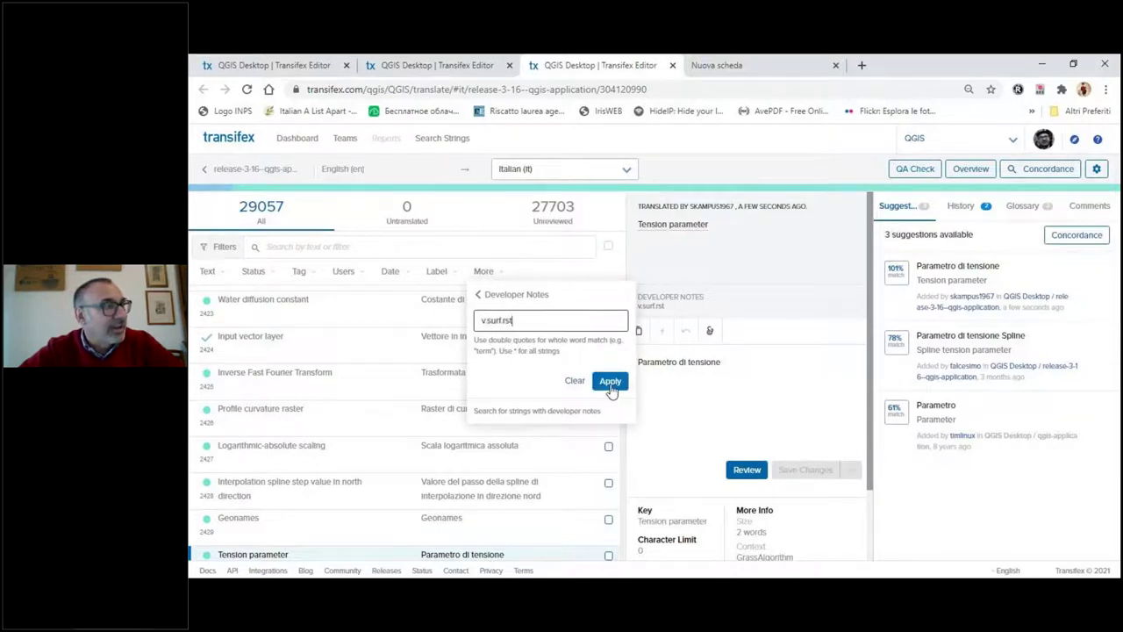
left_click(610, 381)
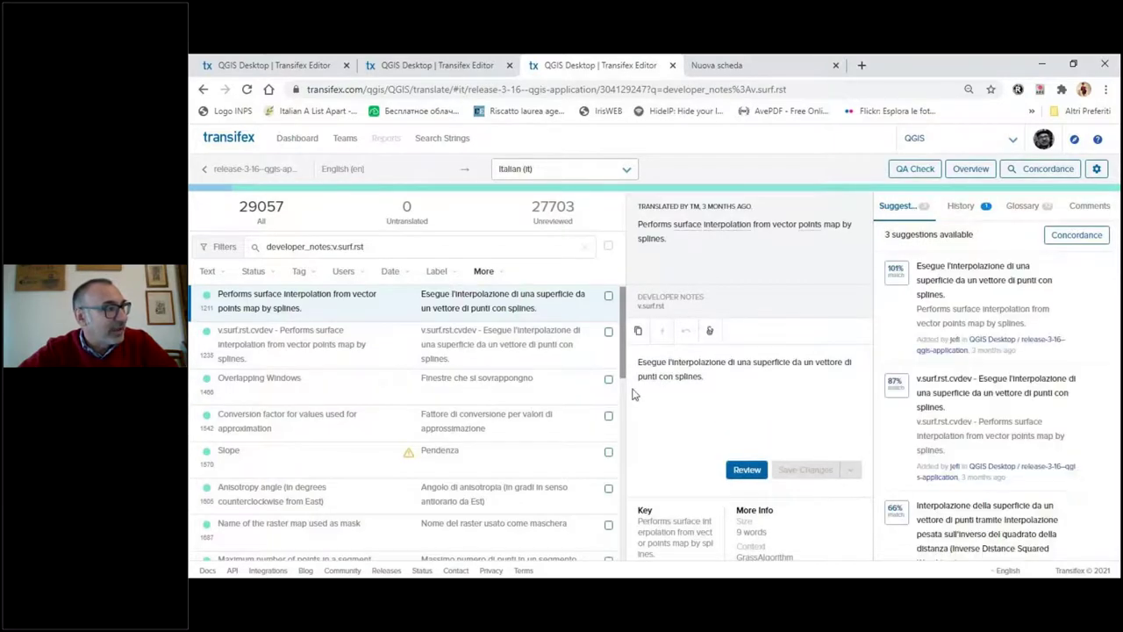
Select all the filtered strings to show the bulk actions and clear the selection again.
scroll(634, 421, "down", 3)
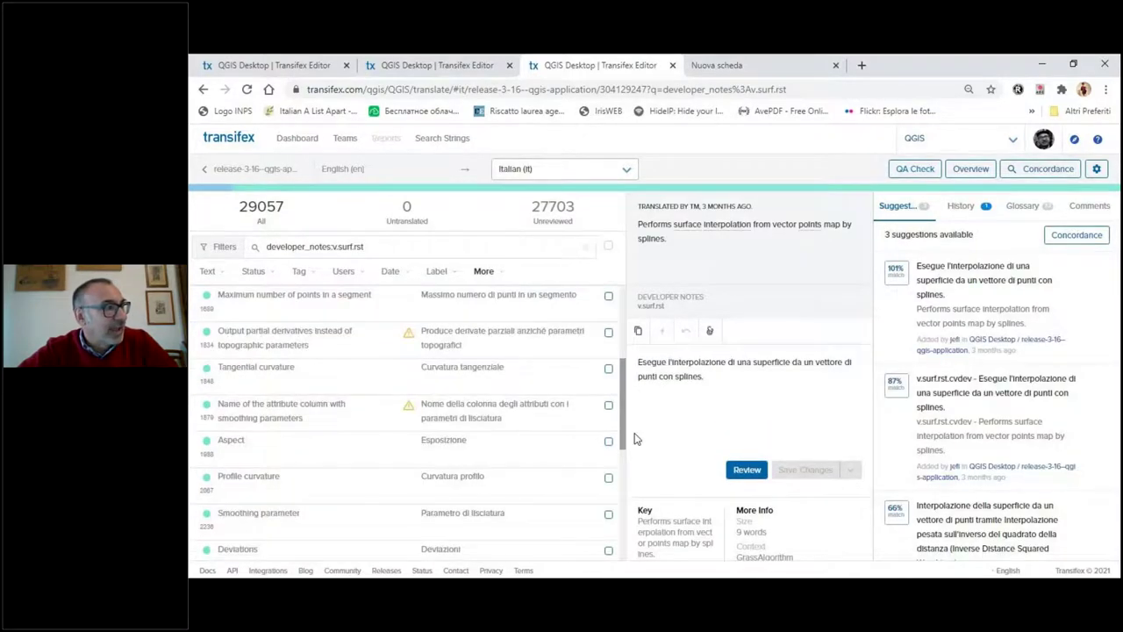
left_click(608, 248)
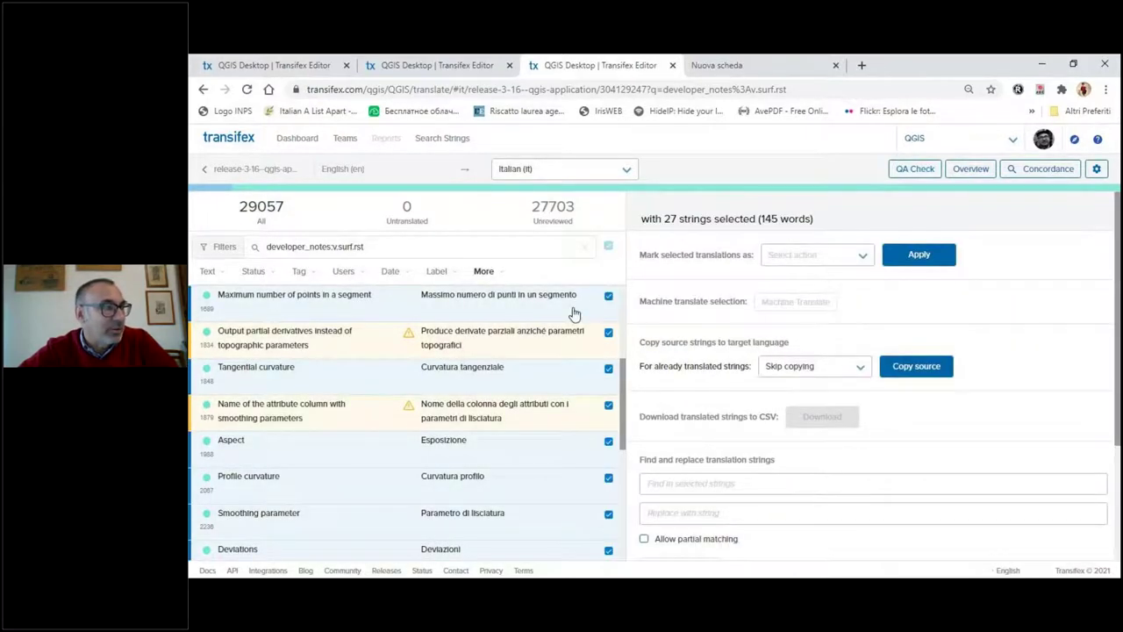
left_click(609, 248)
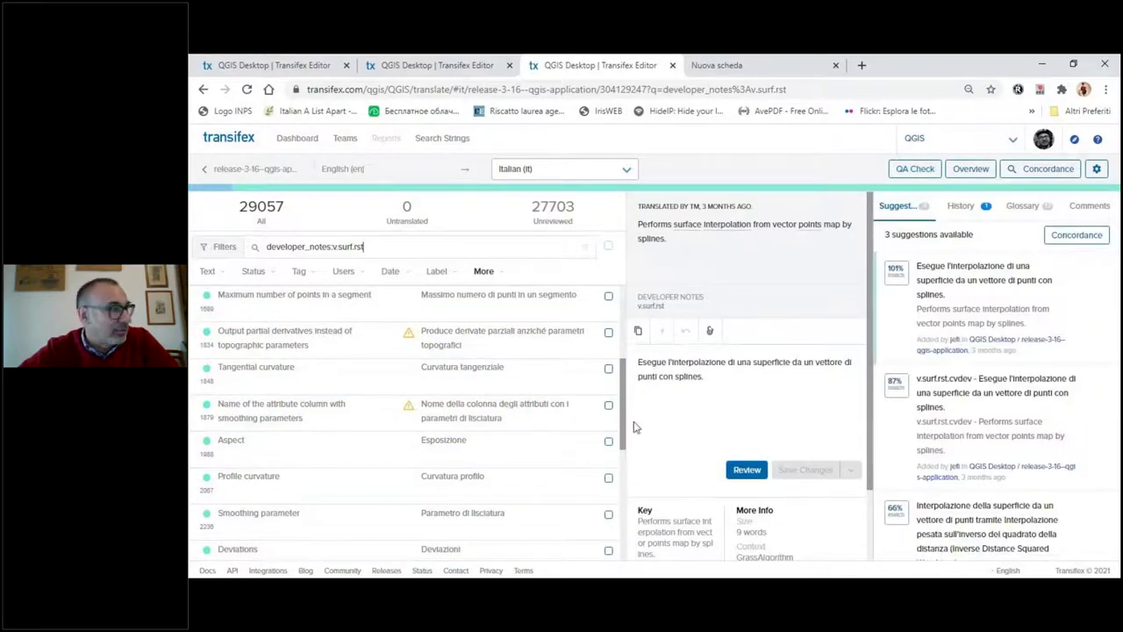
Go through the "Tangential curvature" and "Aspect" strings and examine the suggestions for "Smoothing parameter".
left_click(518, 379)
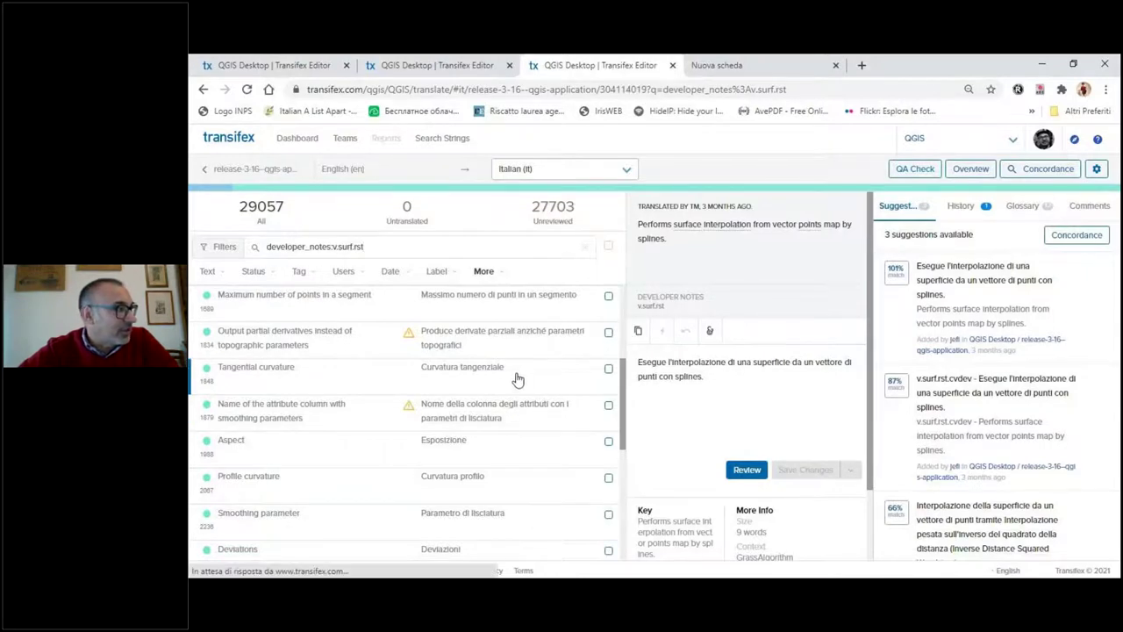
left_click(529, 458)
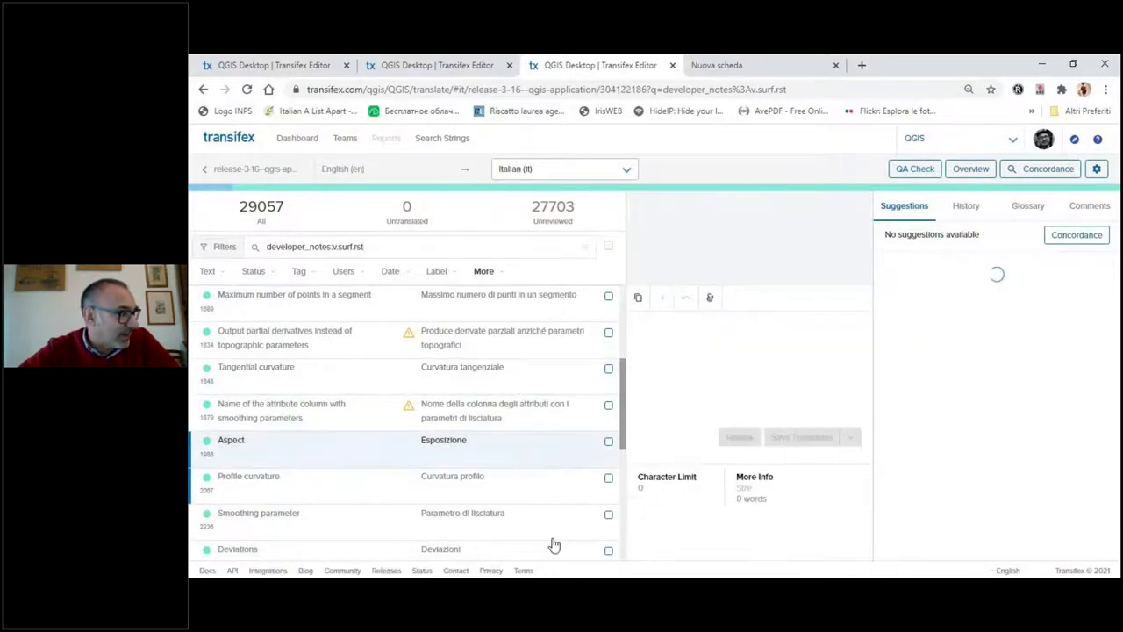
left_click(554, 525)
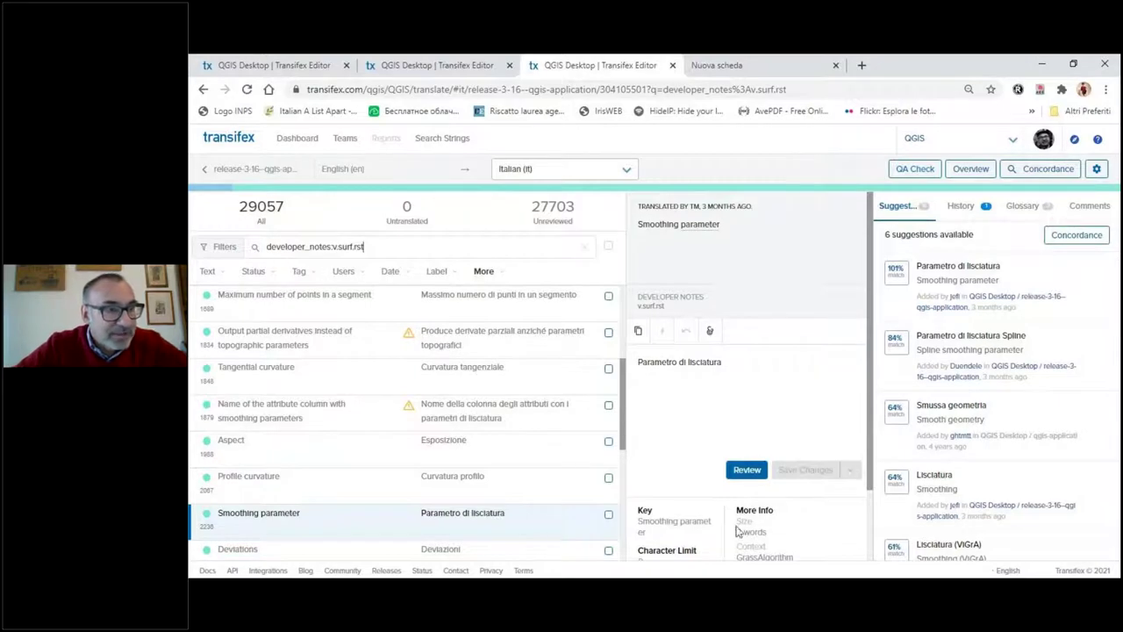
double_click(1038, 436)
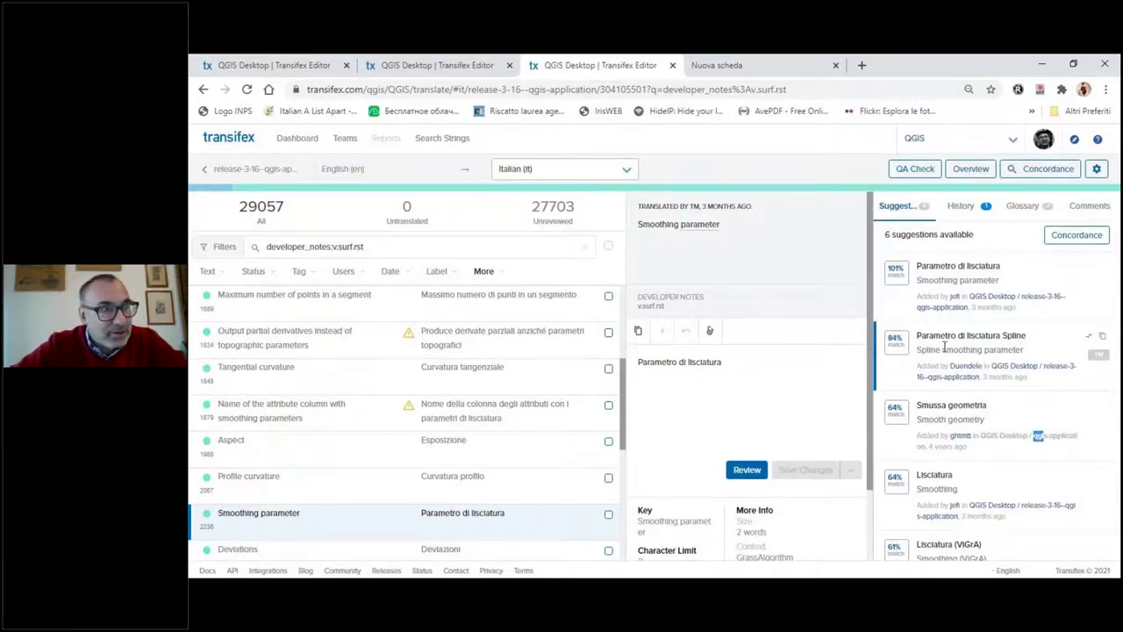
Run a Concordance search of the translation memory for "smoothing" and look through the existing Italian translations.
left_click(1038, 178)
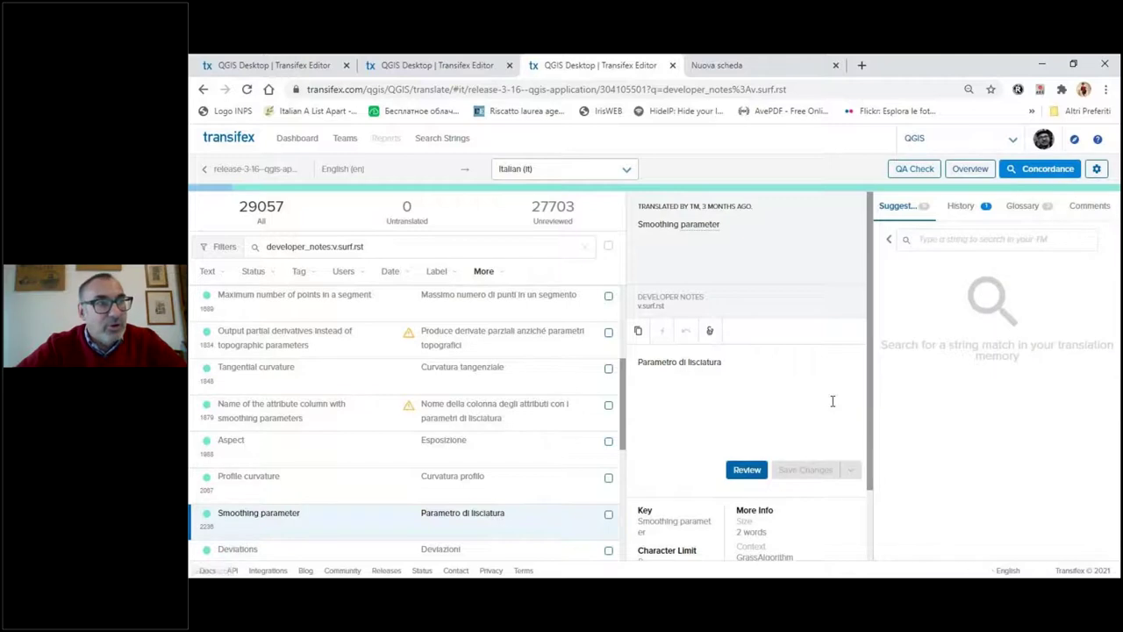
type("smoot")
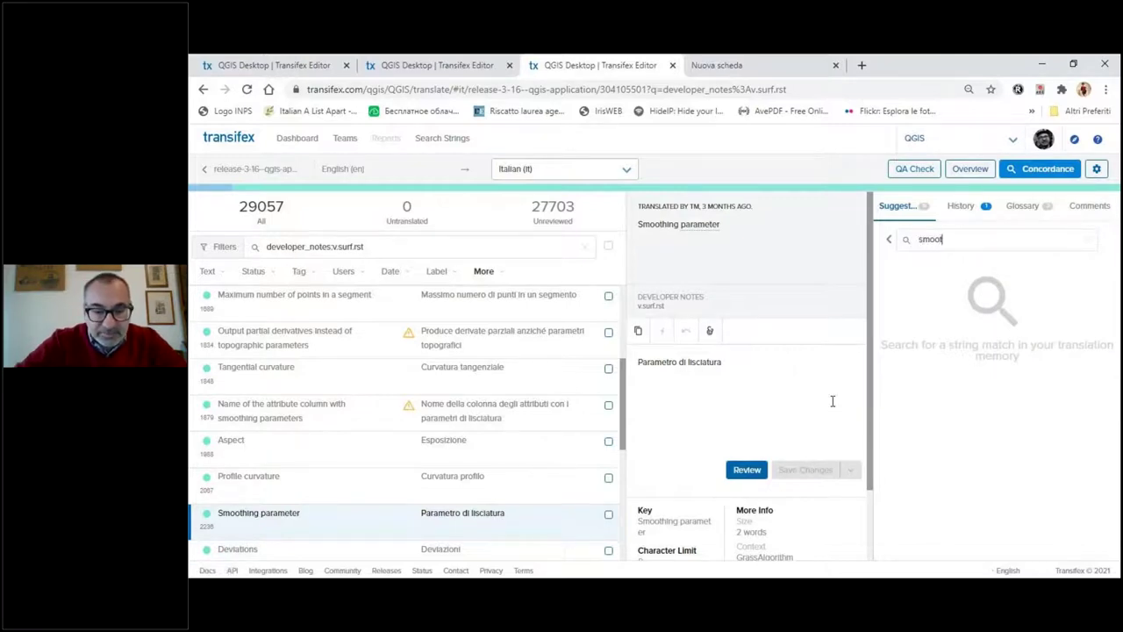
type("hing")
key("Return")
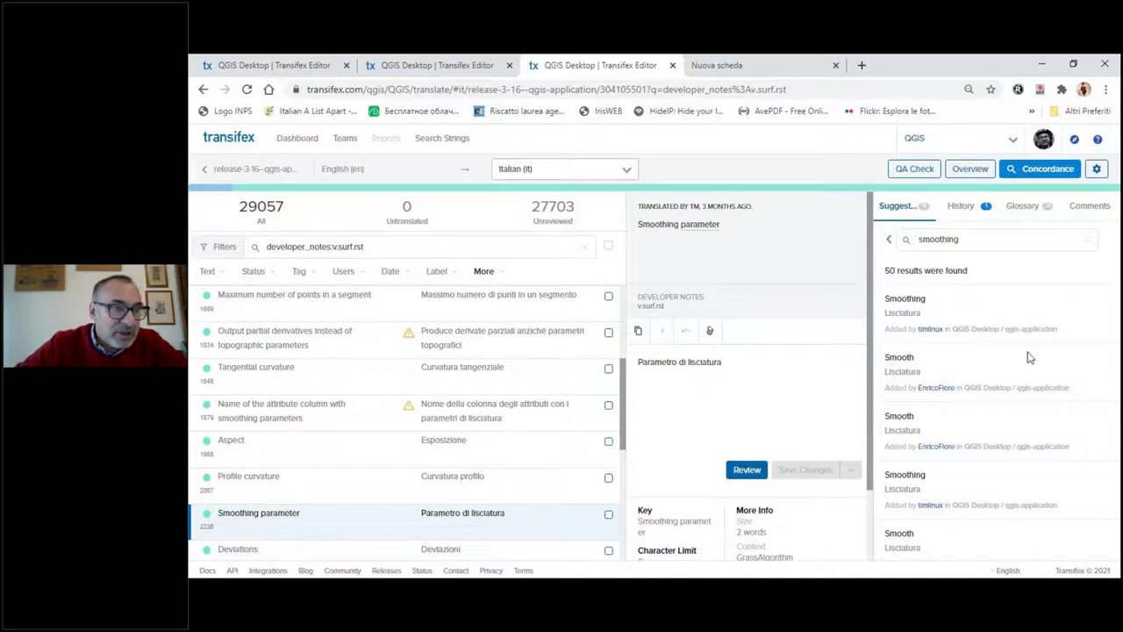
scroll(1030, 355, "down", 2)
scroll(1029, 355, "down", 8)
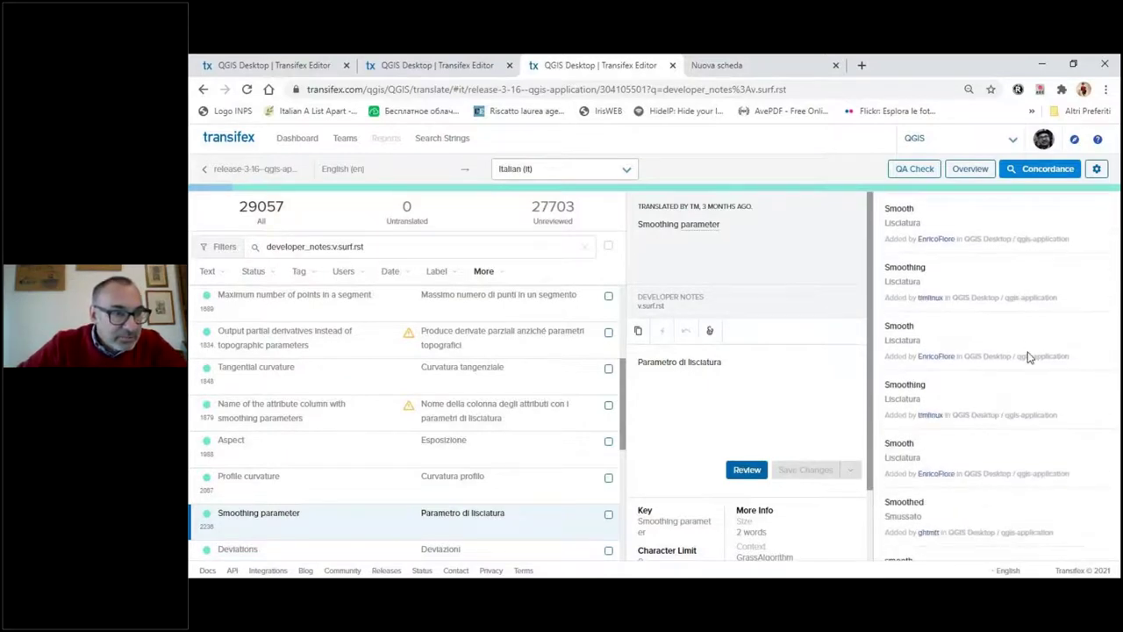
scroll(1030, 358, "up", 2)
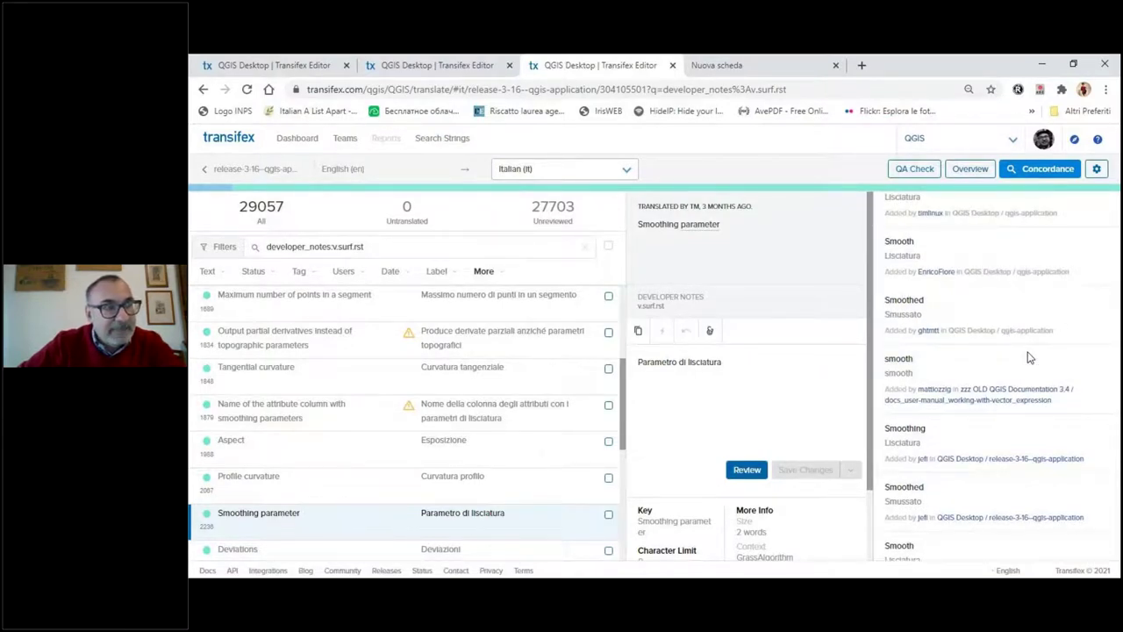
scroll(1030, 357, "down", 1)
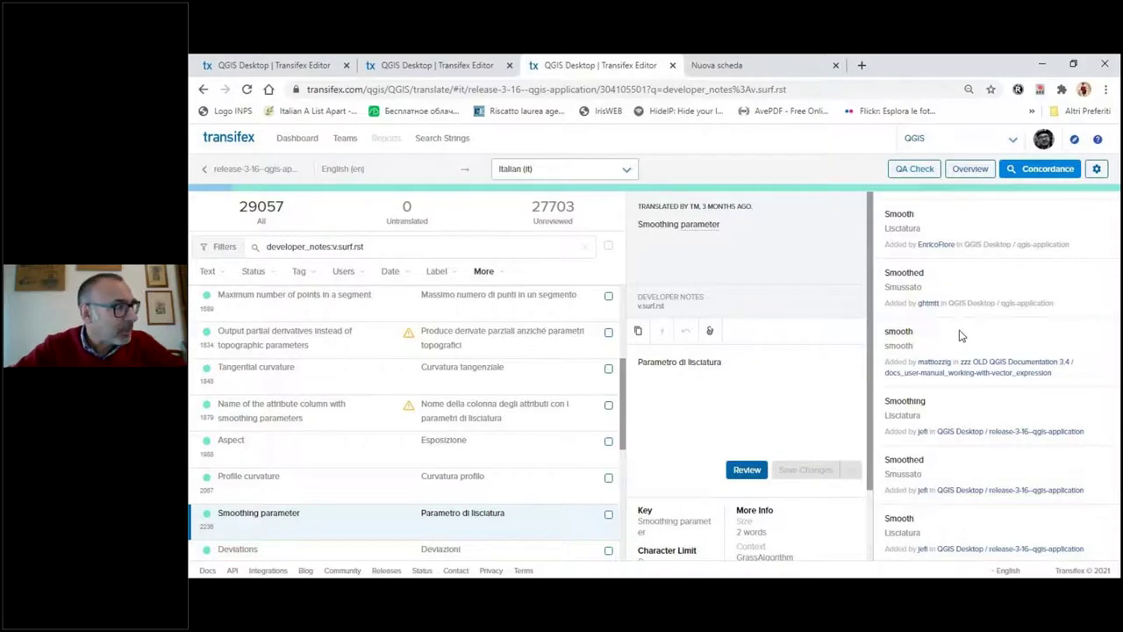
Clear the developer note filter from the string list.
left_click_drag(363, 247, 204, 275)
key("BackSpace")
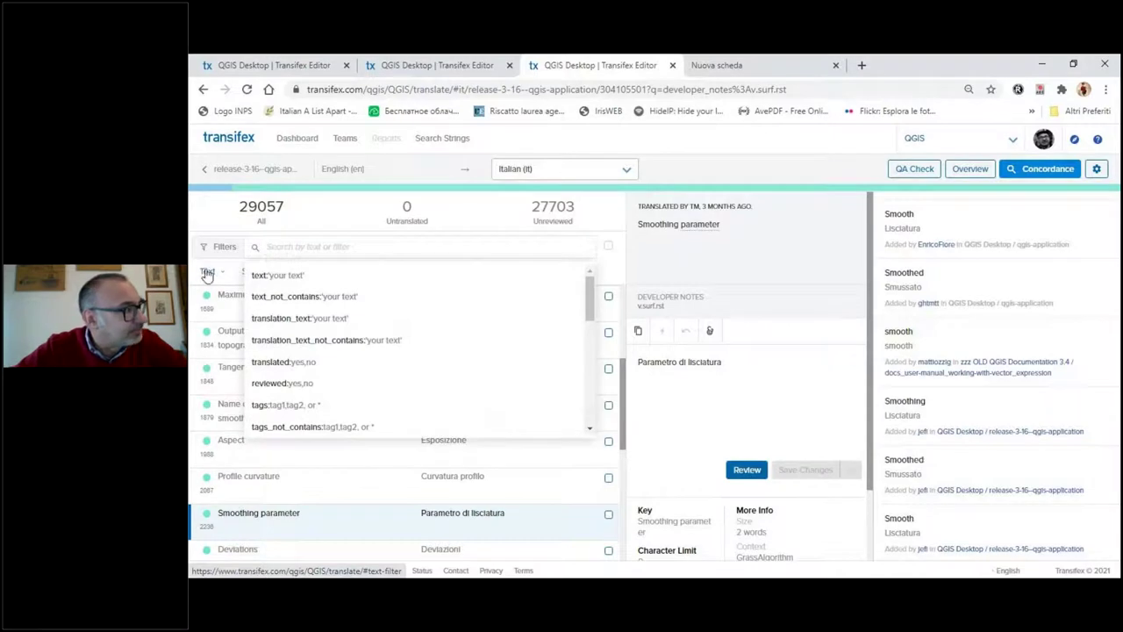
left_click(712, 281)
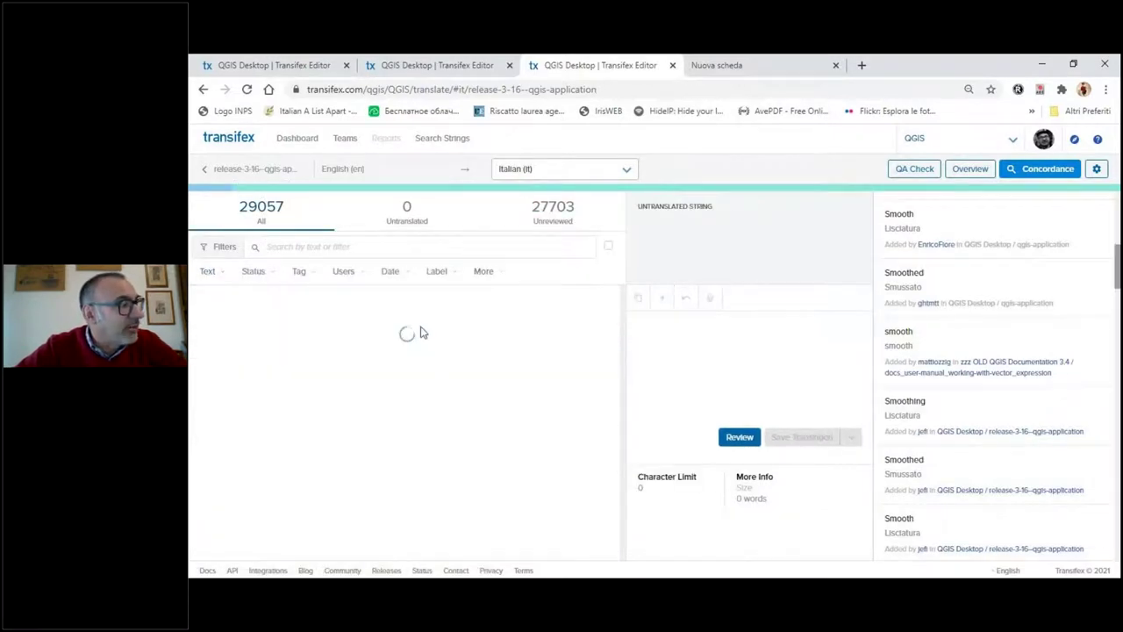
Filter the string list to strings translated before 2021-02-01.
left_click(403, 275)
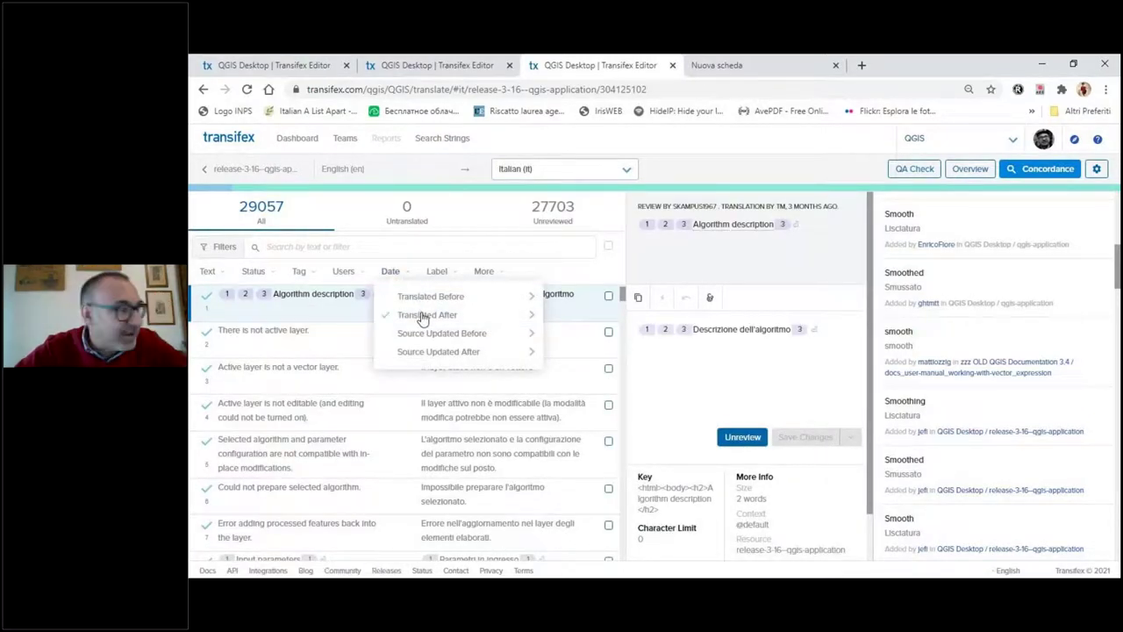
left_click(481, 302)
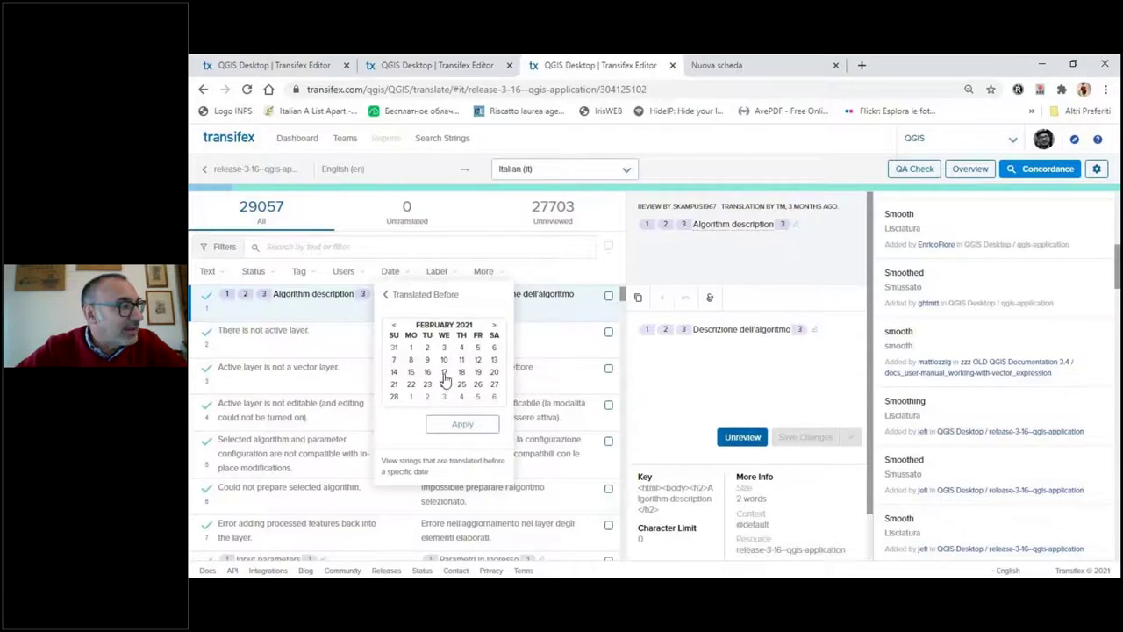
left_click(411, 349)
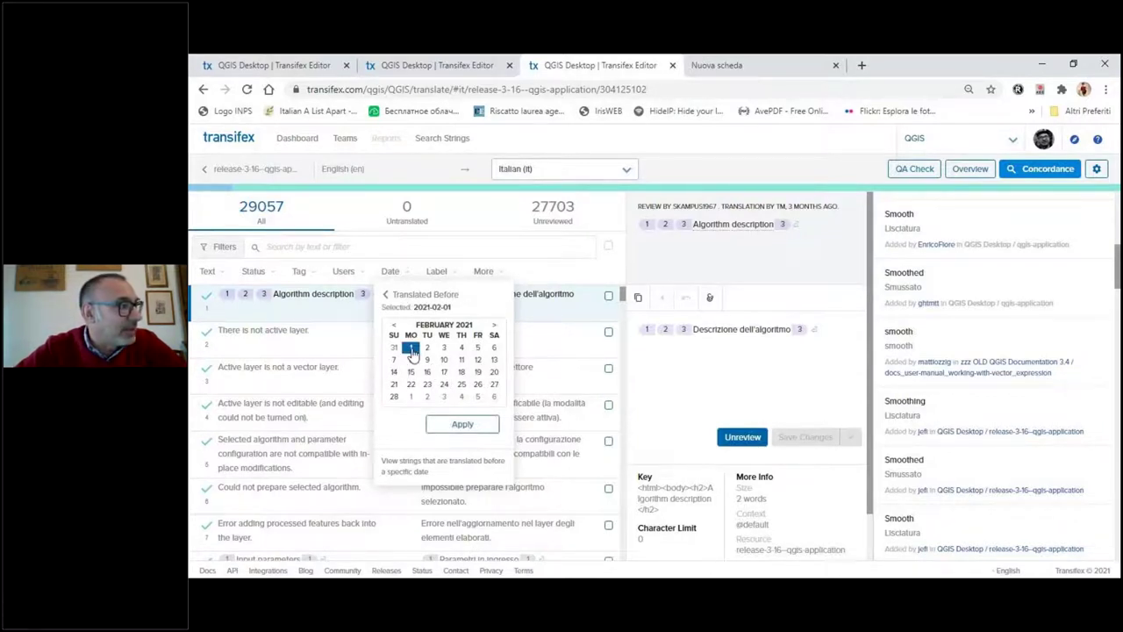
left_click(462, 426)
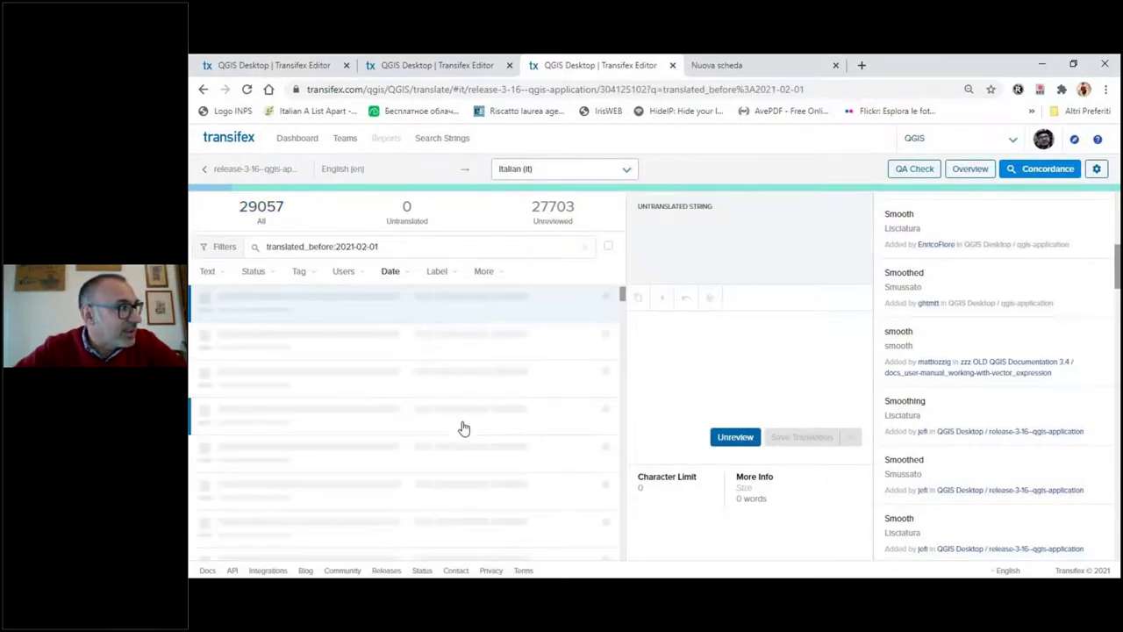
Select all strings matching the date filter to show the bulk actions, and remove the filter again.
left_click(609, 247)
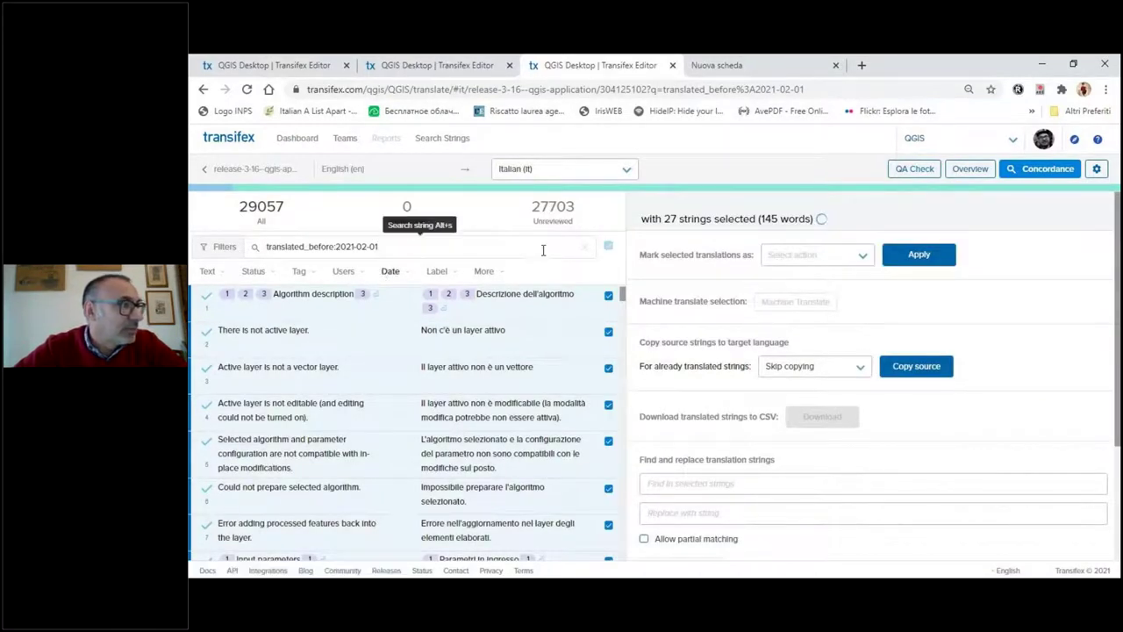
left_click(572, 245)
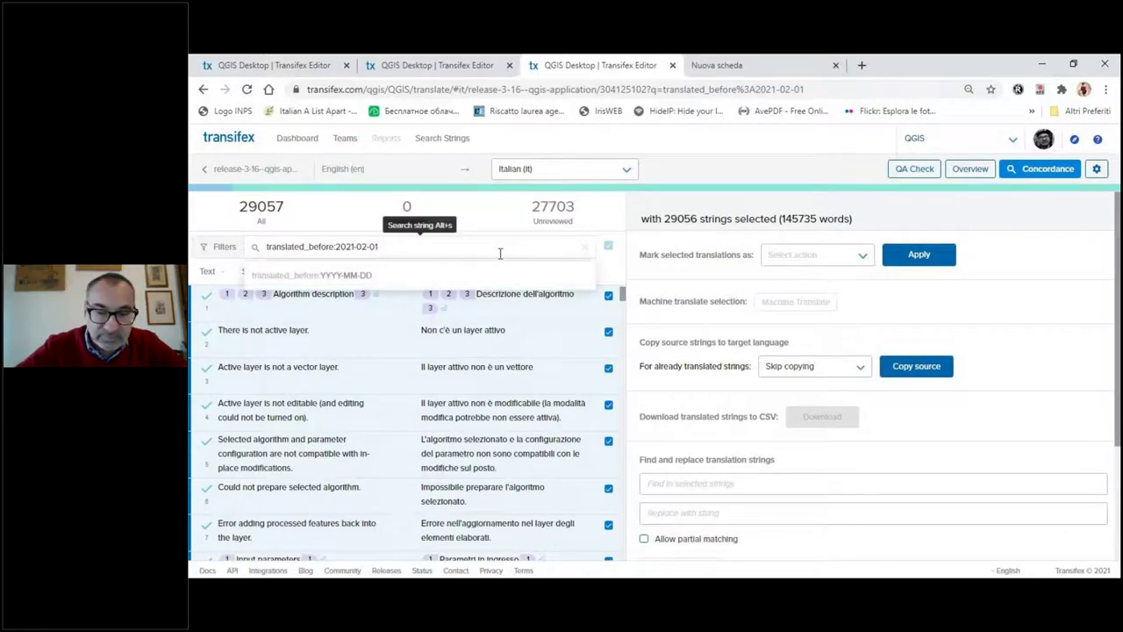
key("BackSpace")
key("BackSpace")
key("BackSpace")
key("BackSpace")
key("BackSpace")
key("BackSpace")
key("BackSpace")
key("BackSpace")
key("BackSpace")
key("BackSpace")
key("BackSpace")
key("BackSpace")
key("BackSpace")
key("BackSpace")
key("BackSpace")
key("BackSpace")
key("BackSpace")
key("BackSpace")
key("BackSpace")
key("BackSpace")
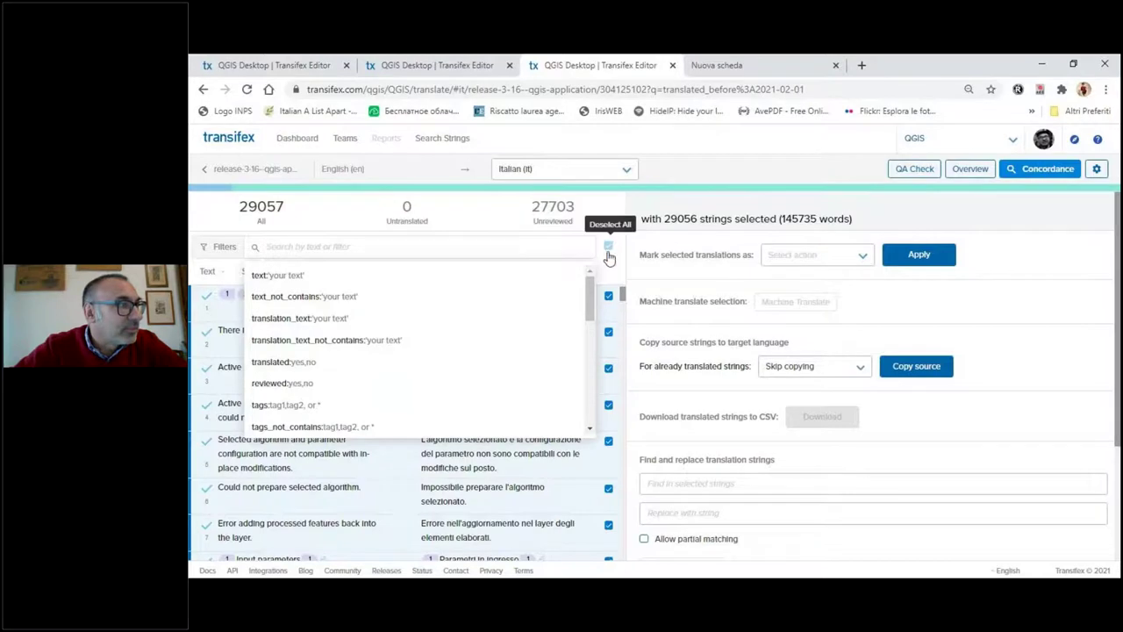
left_click(604, 213)
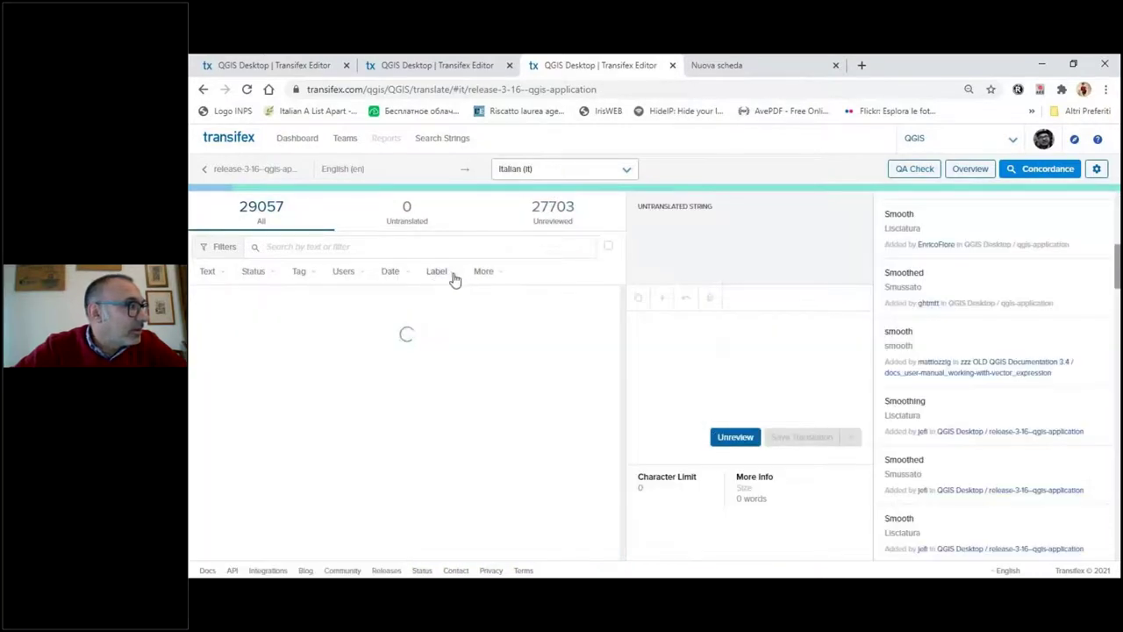
Filter the string list to strings translated after 2021-02-01.
left_click(396, 275)
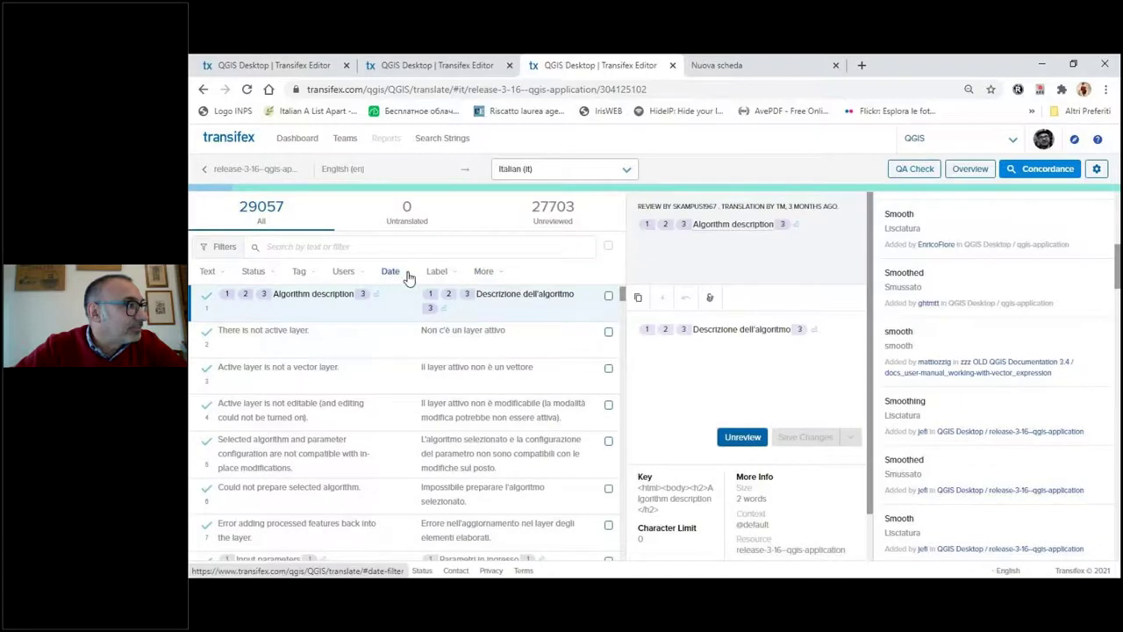
left_click(408, 276)
left_click(496, 315)
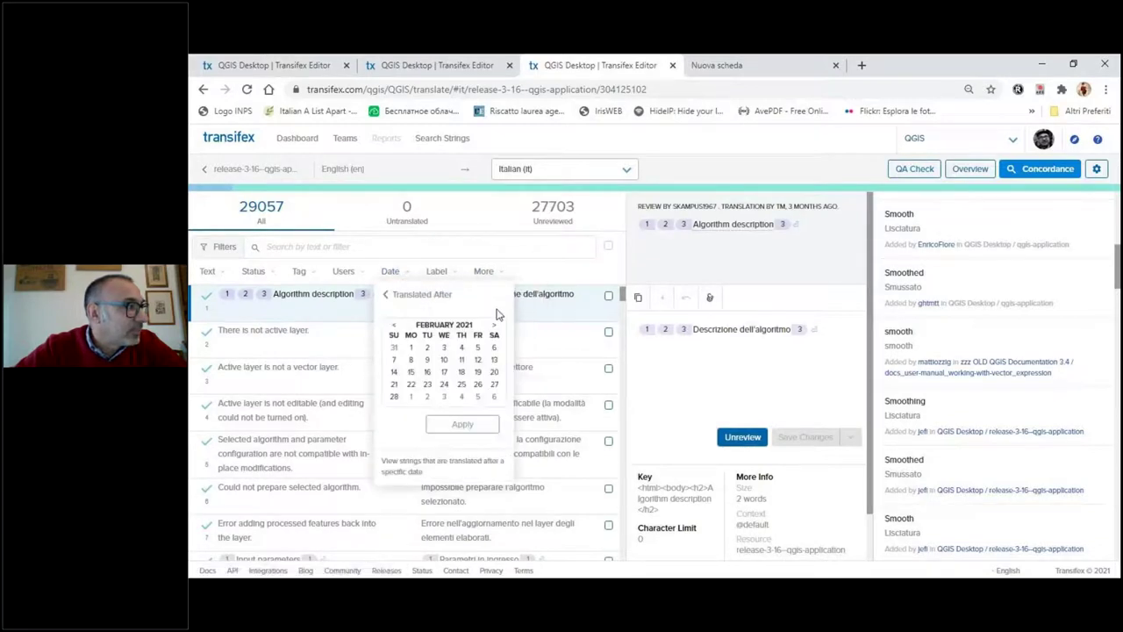
left_click(412, 348)
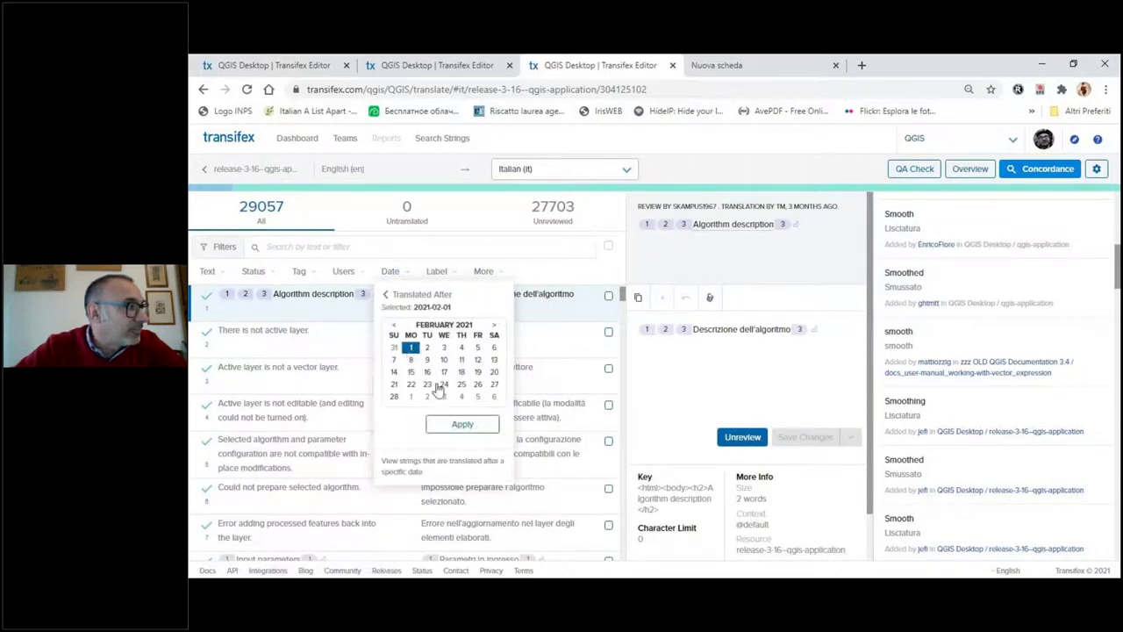
left_click(480, 430)
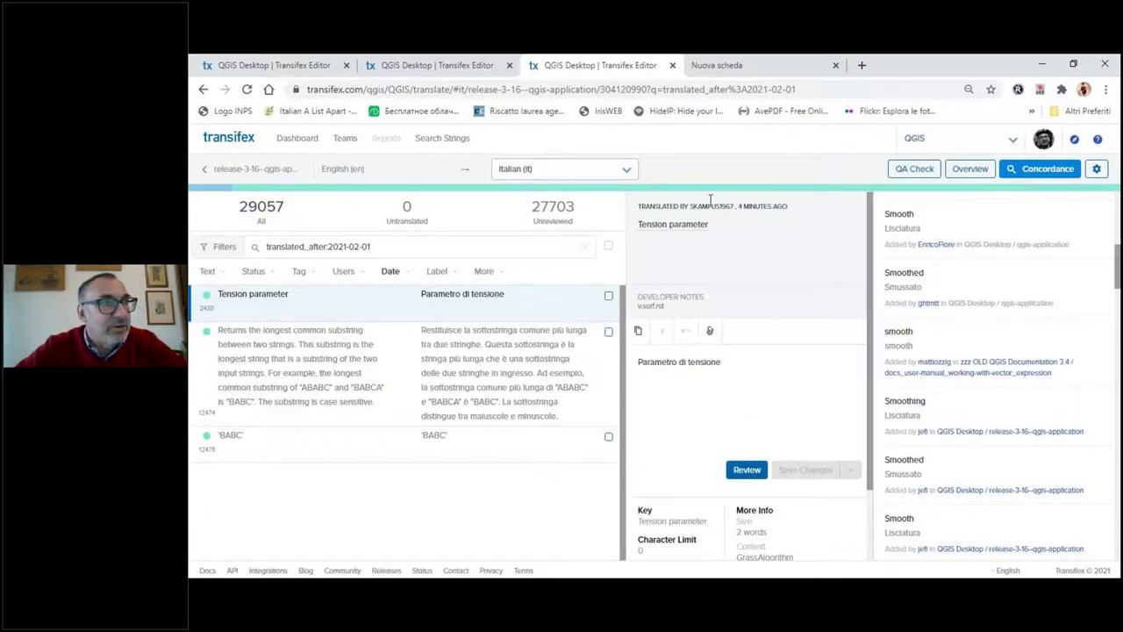
Close the Concordance search and examine the translation history of the strings "Tension parameter" and 'BABC'.
left_click(1040, 170)
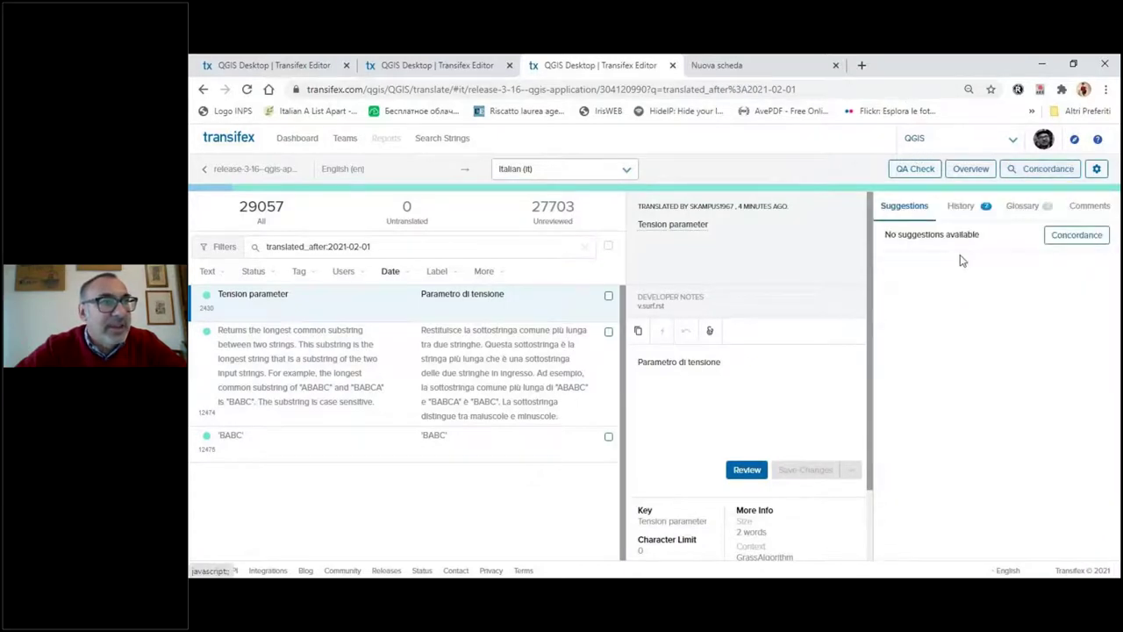
left_click(976, 216)
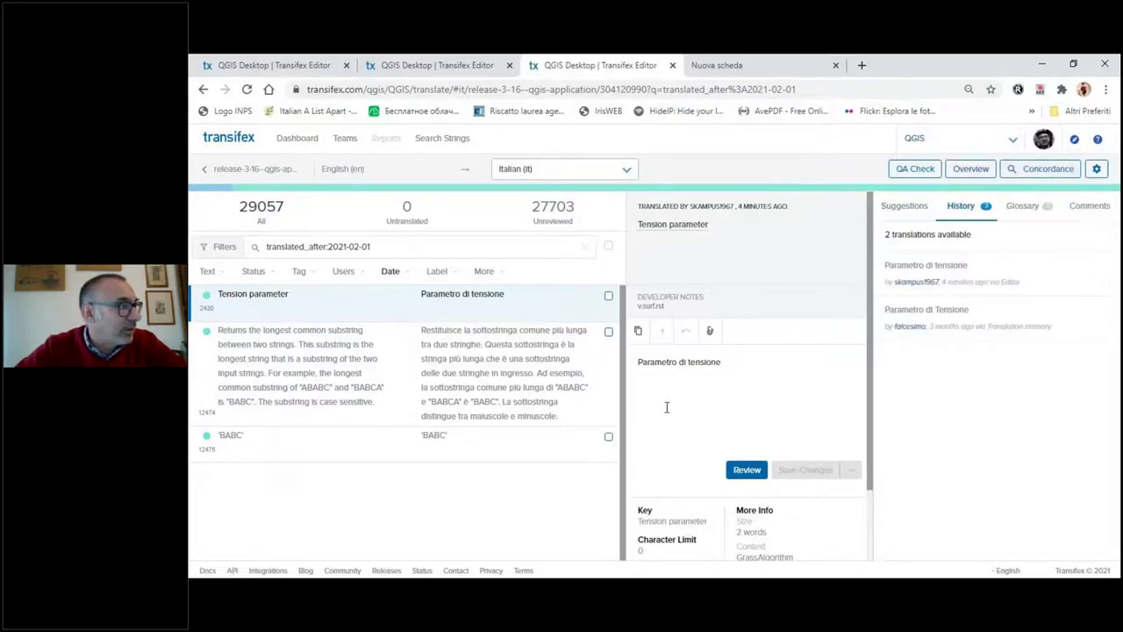
left_click(480, 455)
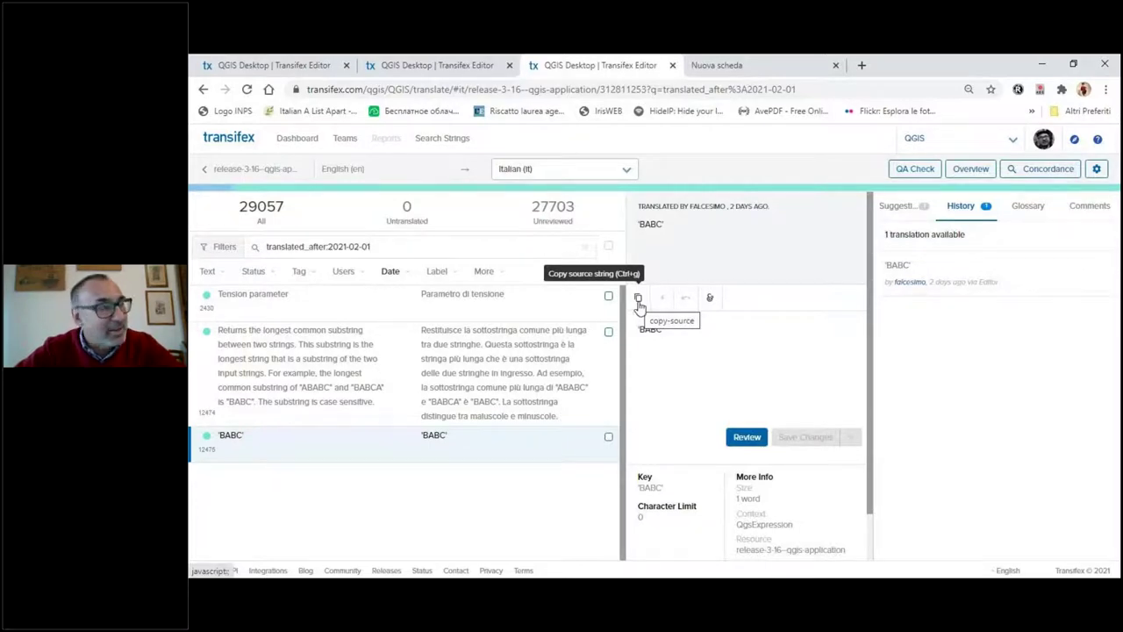
Mark the 'BABC' translation as reviewed and set the browser zoom to 90%.
key("ctrl+plus")
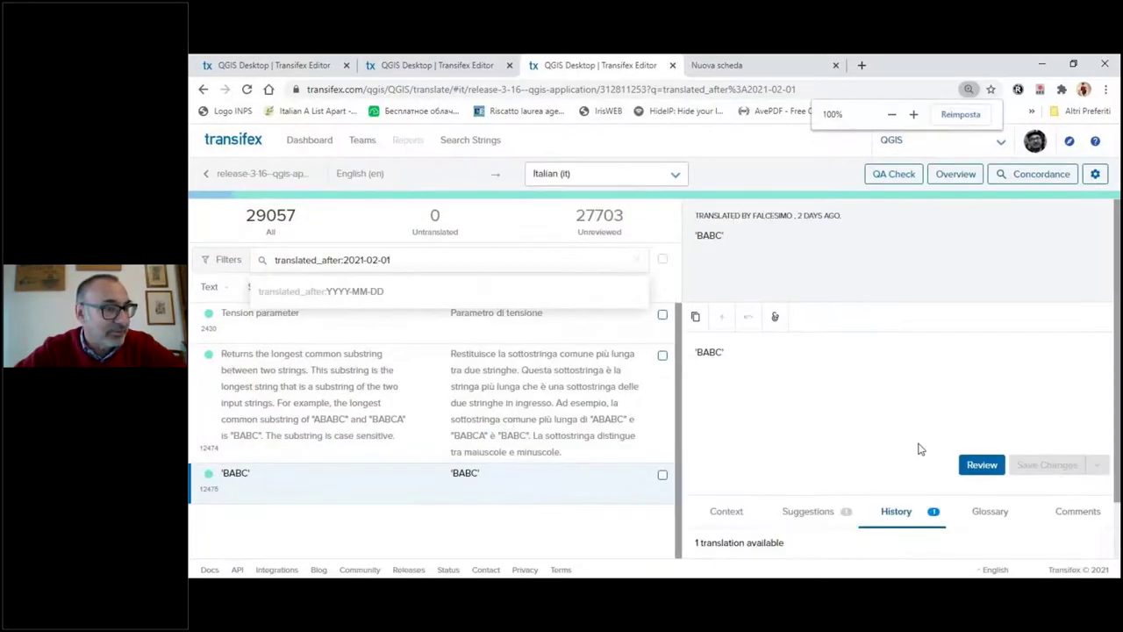
left_click(976, 460)
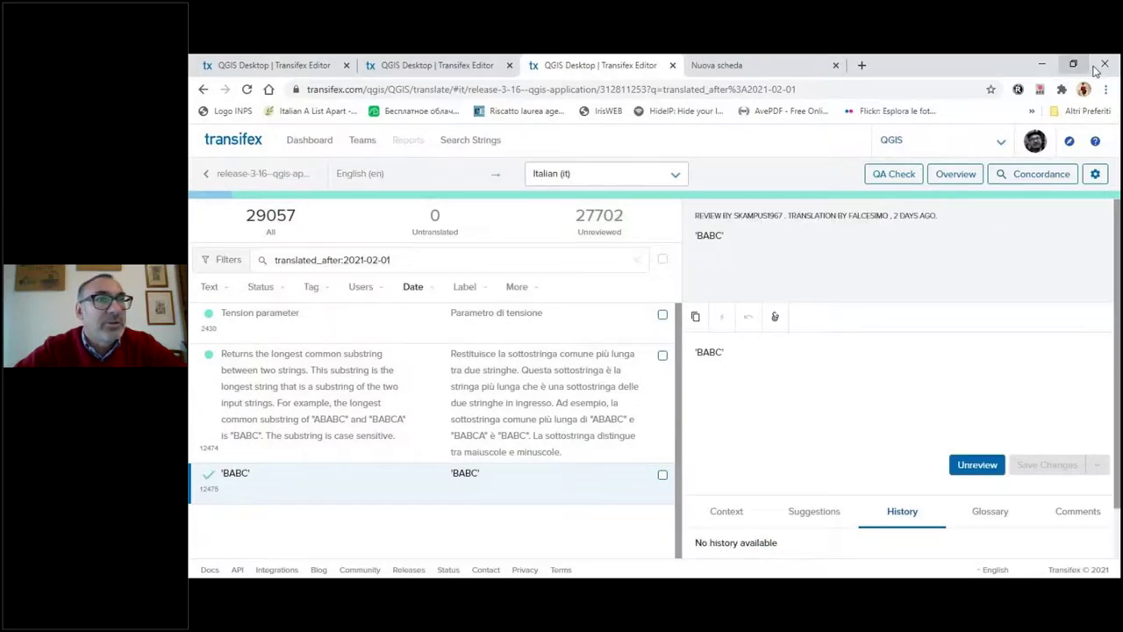
left_click(1106, 88)
left_click(1014, 220)
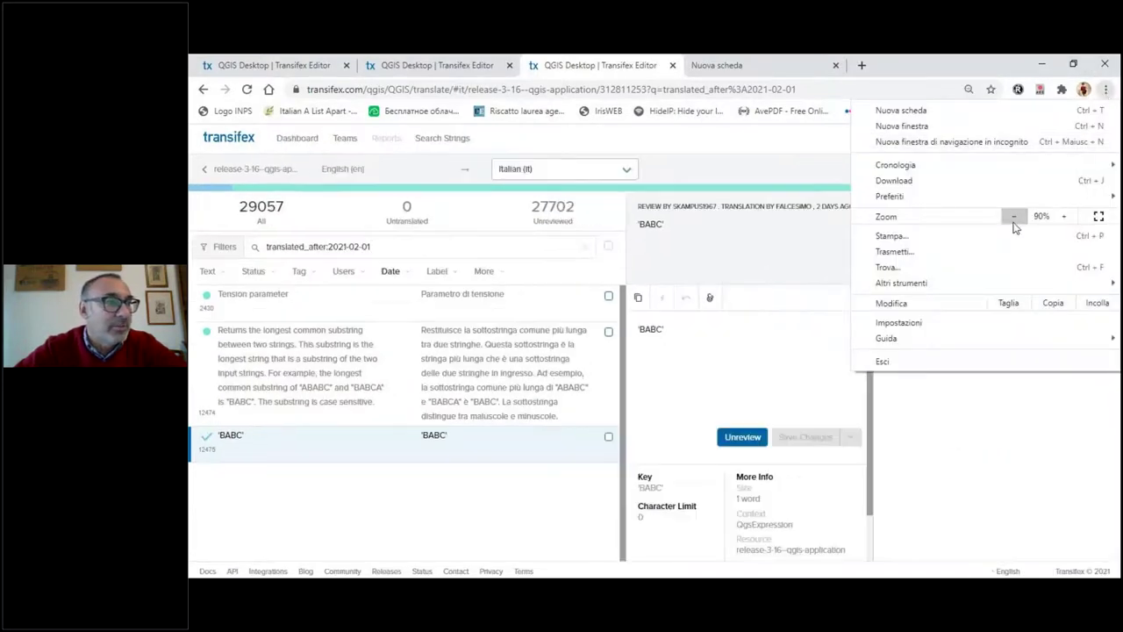
Look at the longest common substring entry and mark the "Tension parameter" translation as reviewed.
left_click(319, 355)
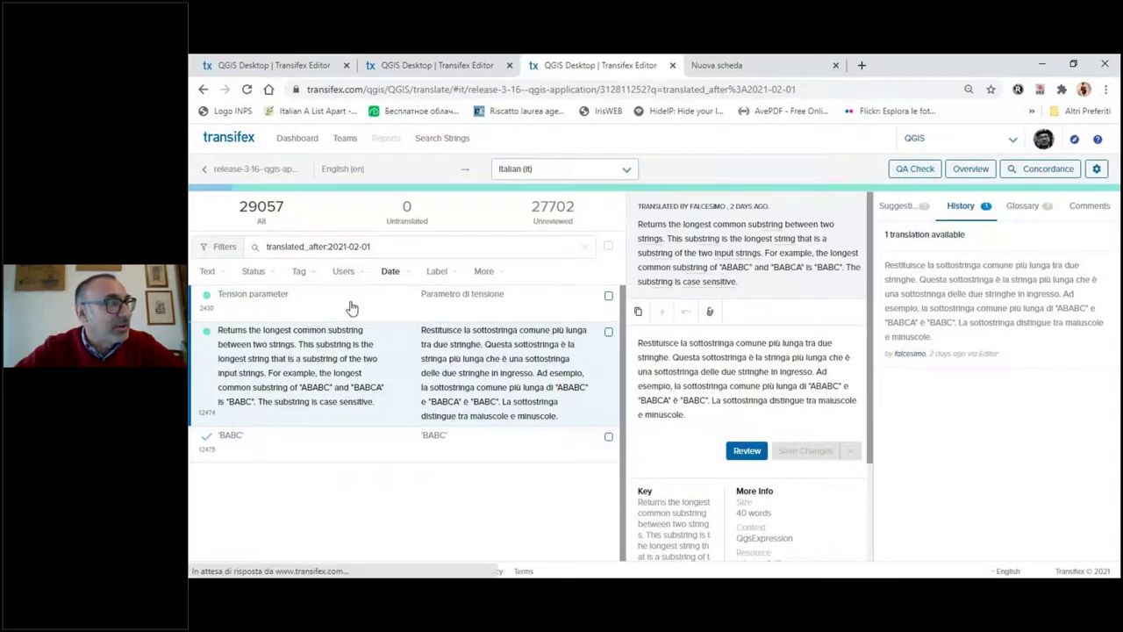
left_click(351, 306)
left_click(745, 468)
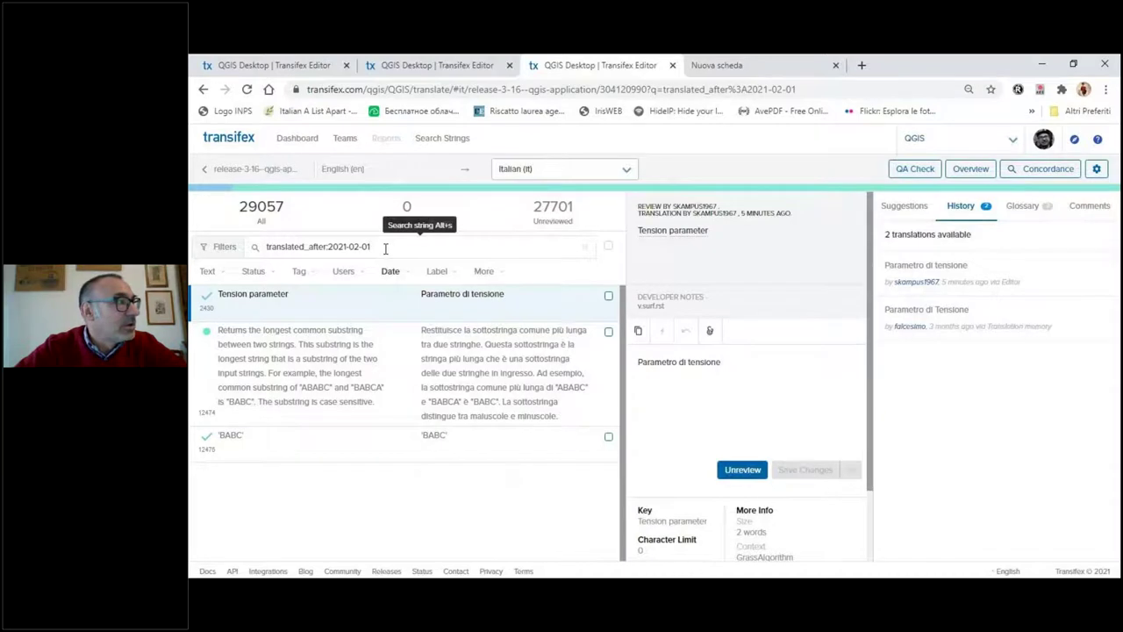
Clear the translation date filter so the whole string list is shown.
left_click_drag(383, 246, 192, 255)
key("BackSpace")
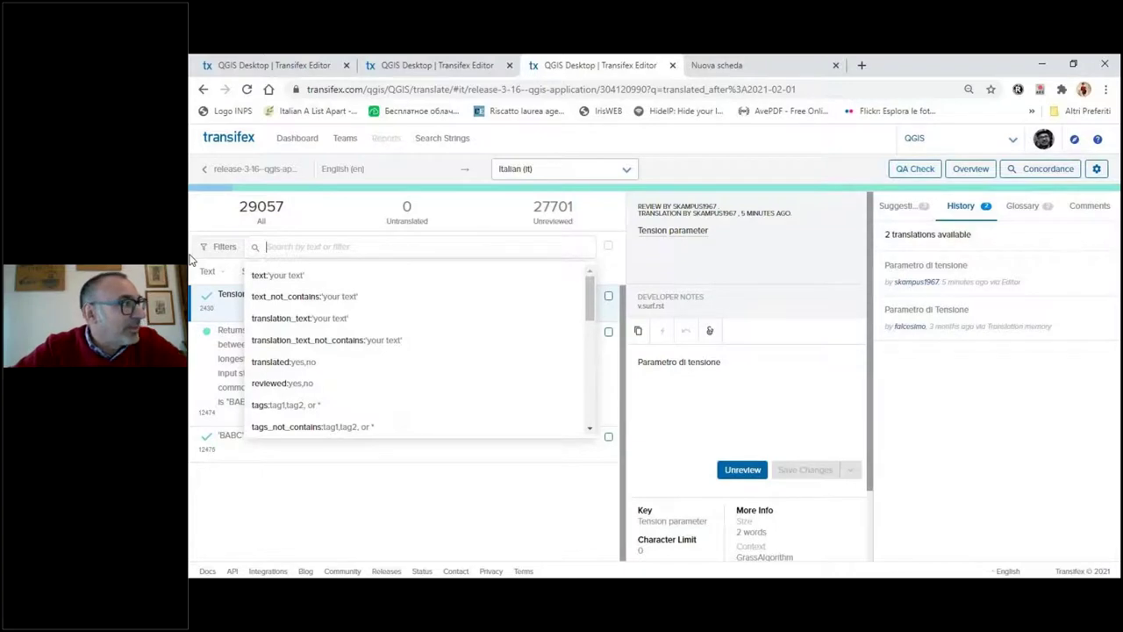
left_click(451, 518)
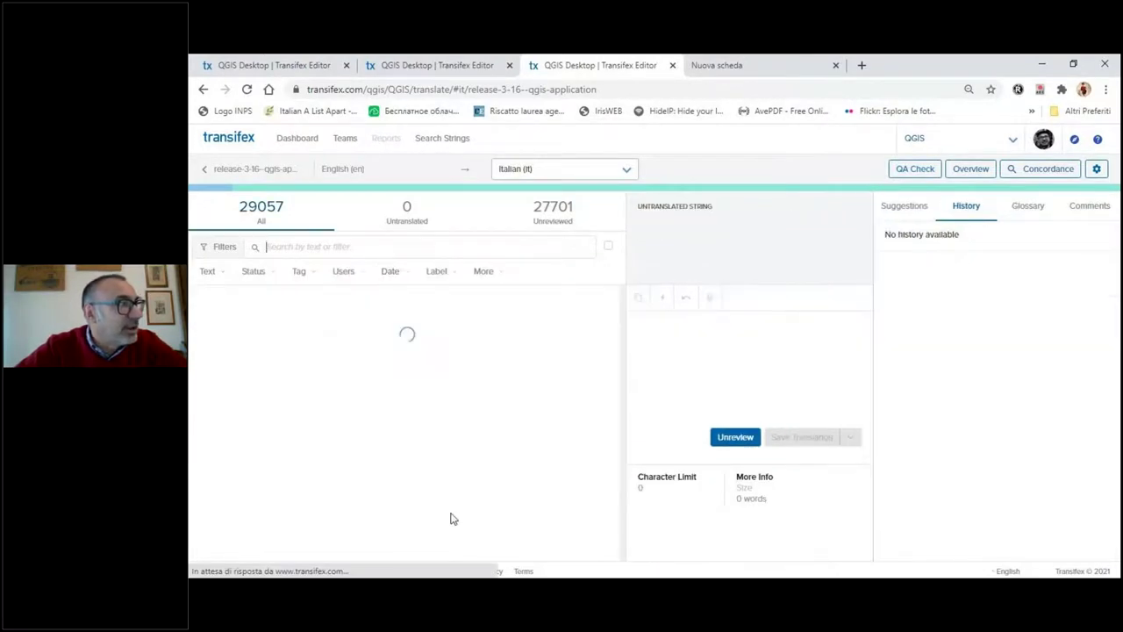
Switch to the OSGeo organization and open its OSGeoLive Documentation project for translation into Italian.
left_click(1010, 146)
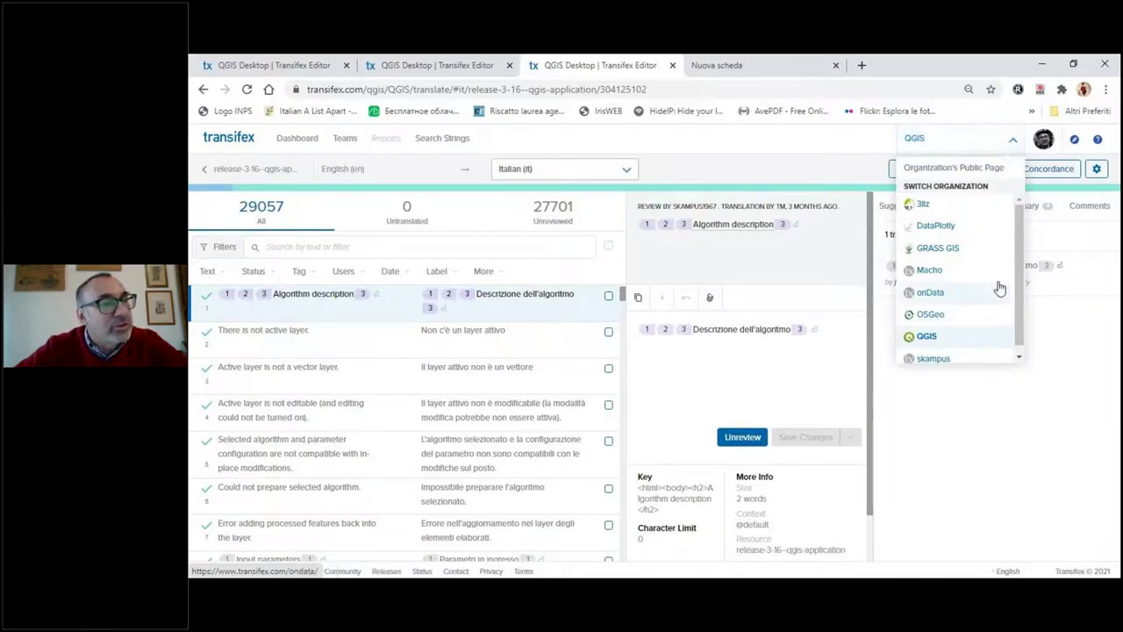
left_click(948, 321)
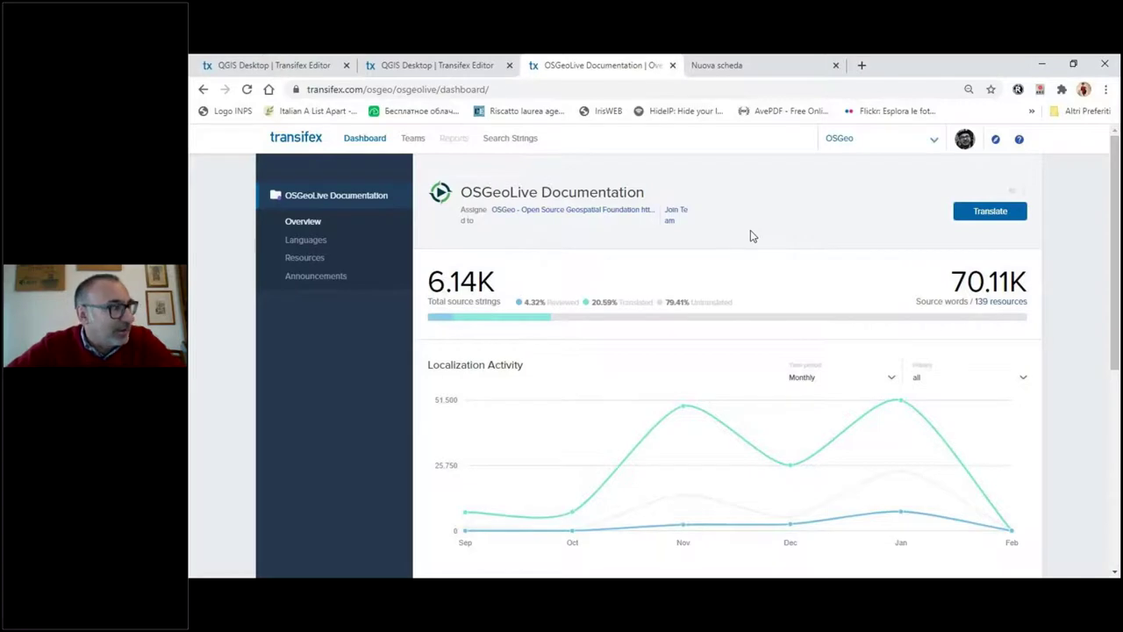
left_click(291, 227)
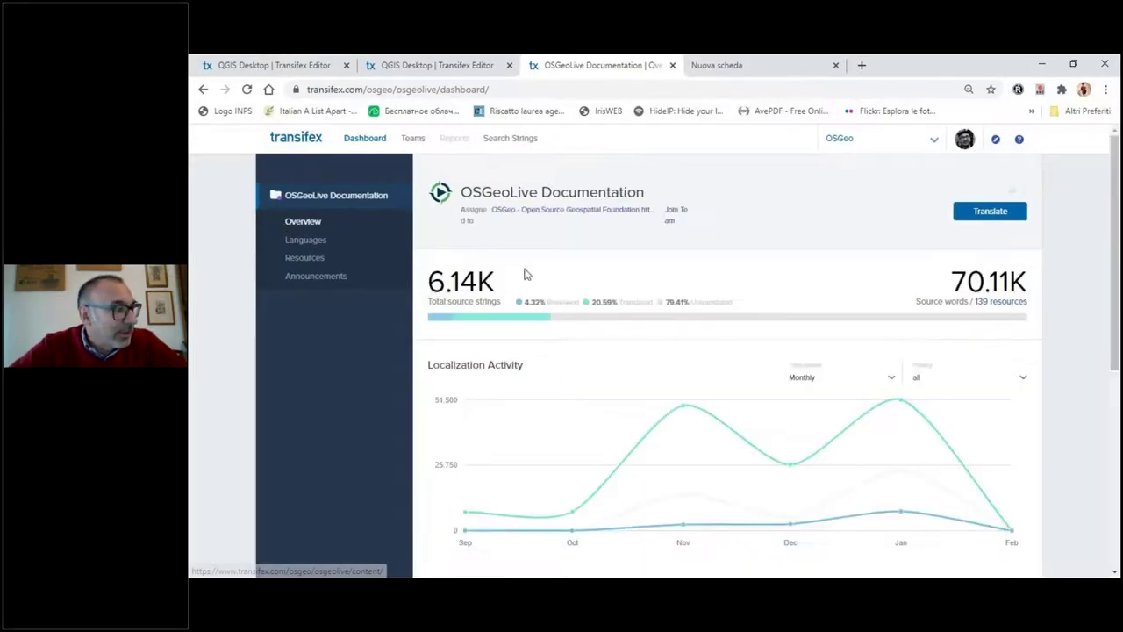
left_click(971, 217)
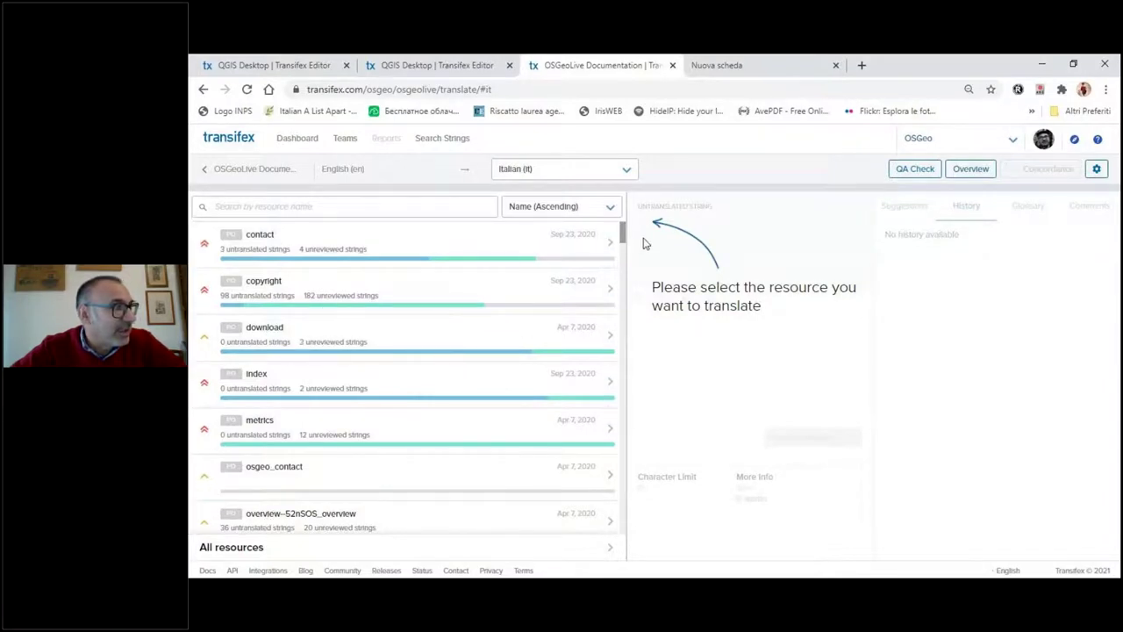
Browse the OSGeoLive Documentation resources and sort them by untranslated strings, first ascending and finally descending.
left_click_drag(622, 227, 630, 279)
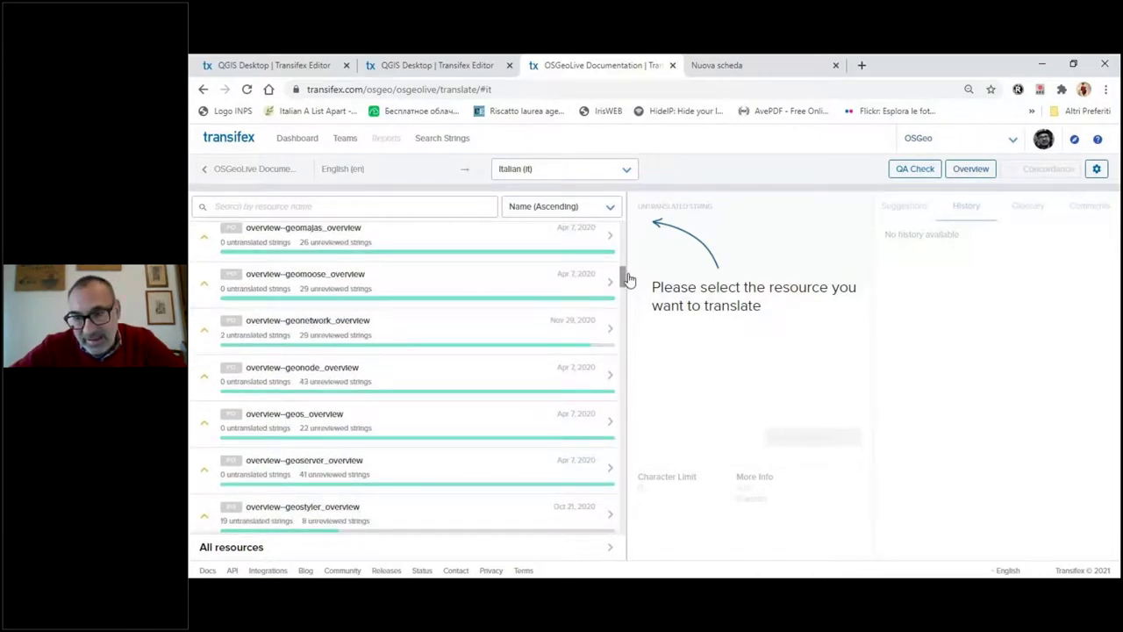
left_click_drag(629, 279, 625, 303)
scroll(622, 289, "up", 10)
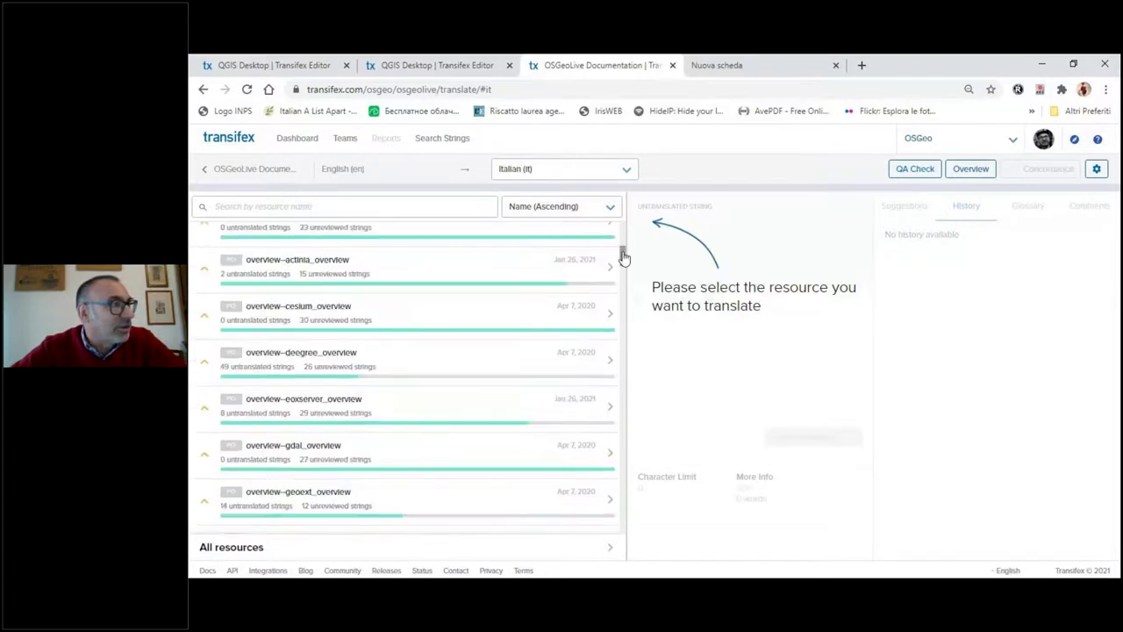
left_click(612, 215)
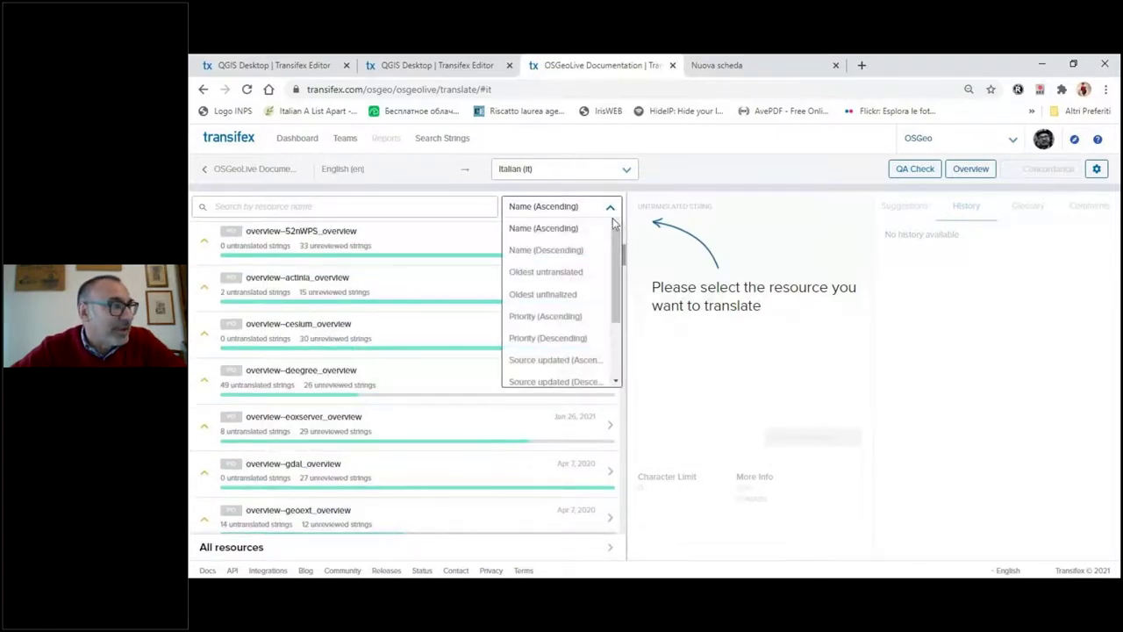
left_click_drag(614, 300, 617, 357)
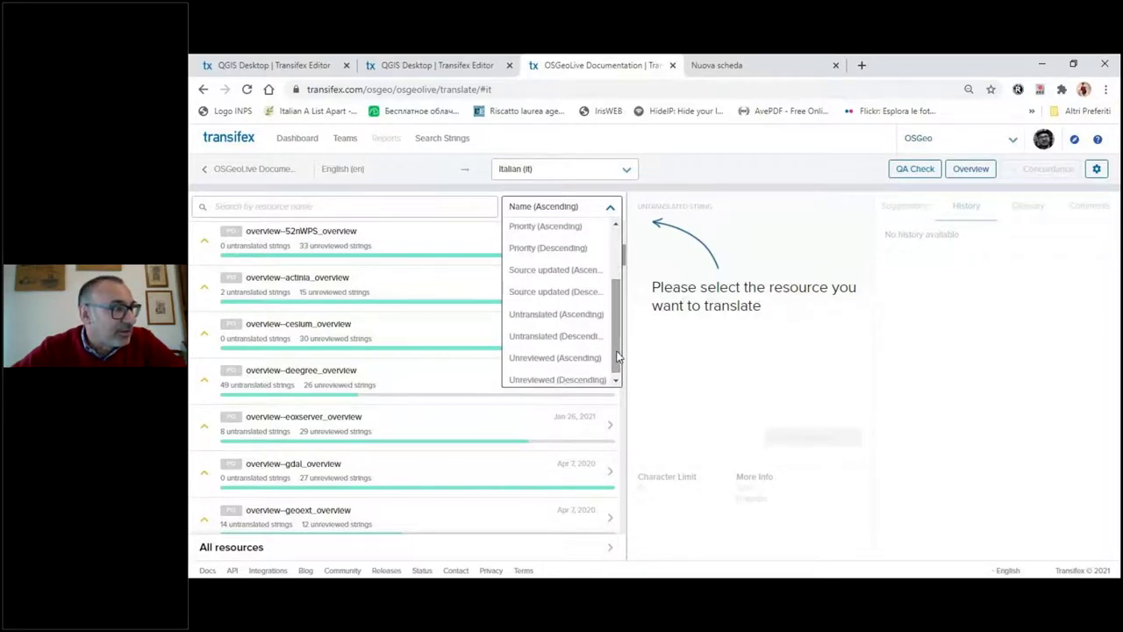
left_click(578, 316)
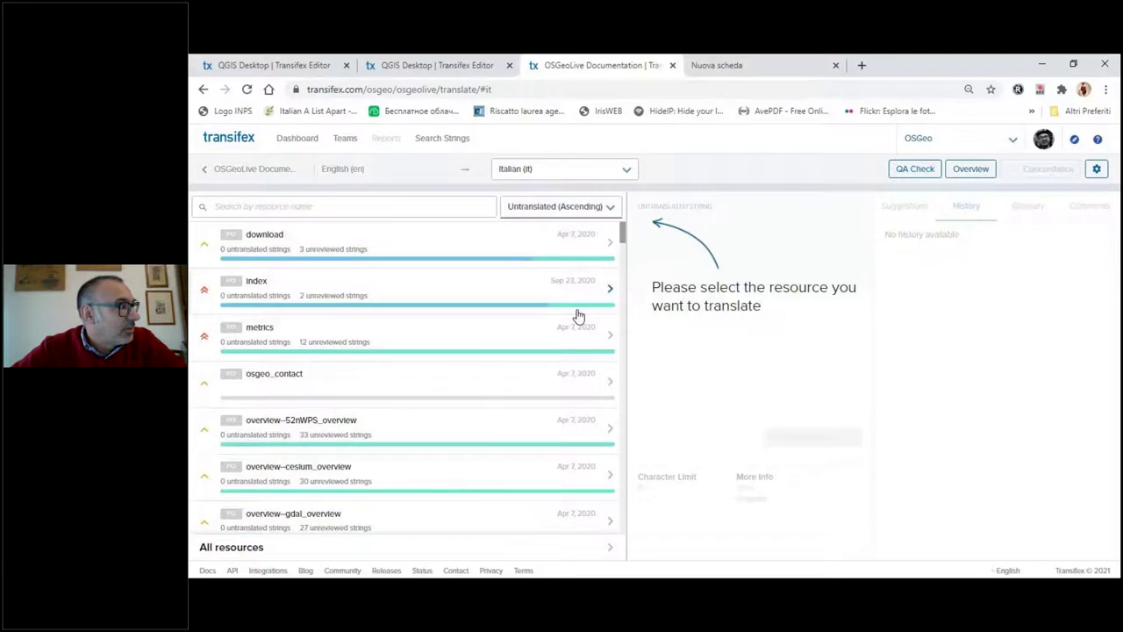
left_click(576, 210)
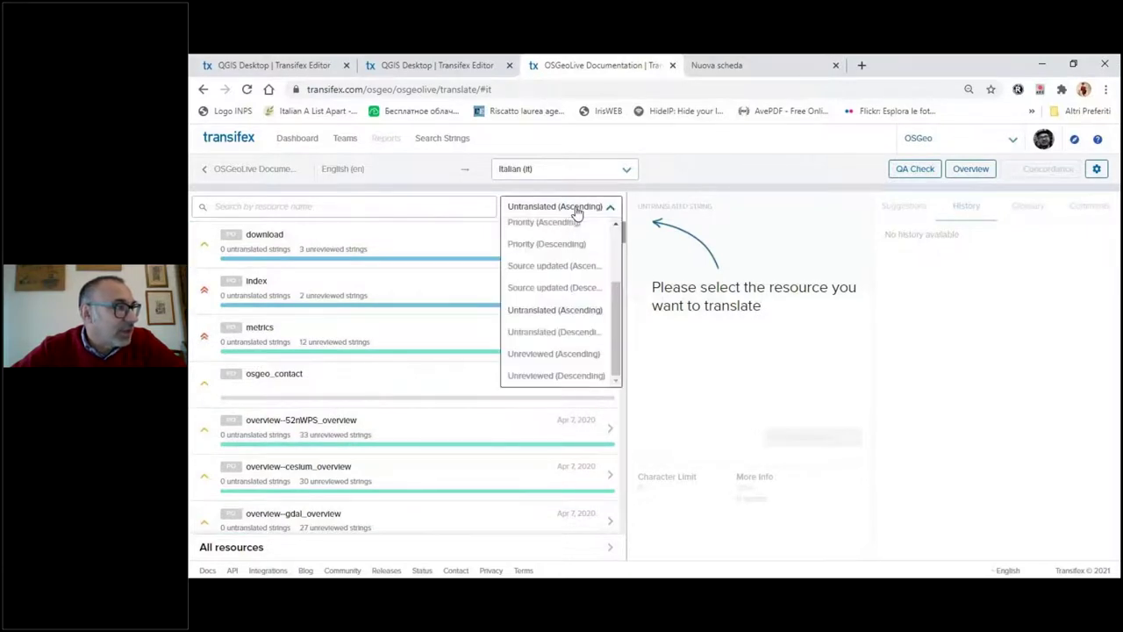
left_click(570, 336)
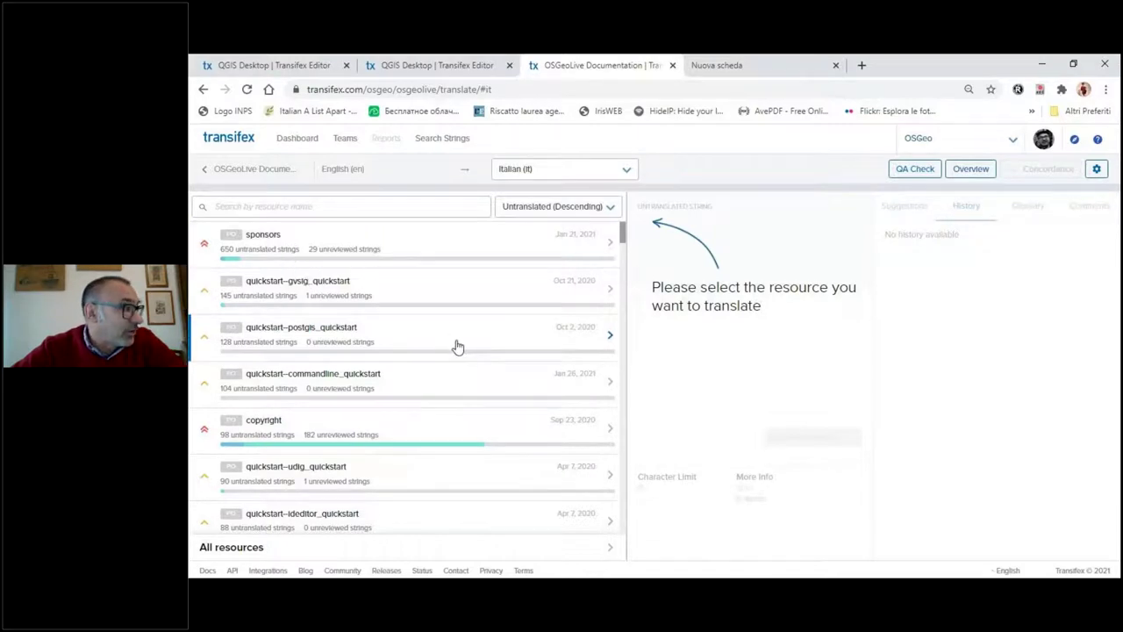
Open the quickstart--gvsig_quickstart resource, check its unreviewed strings, and return to the full string list.
left_click(287, 287)
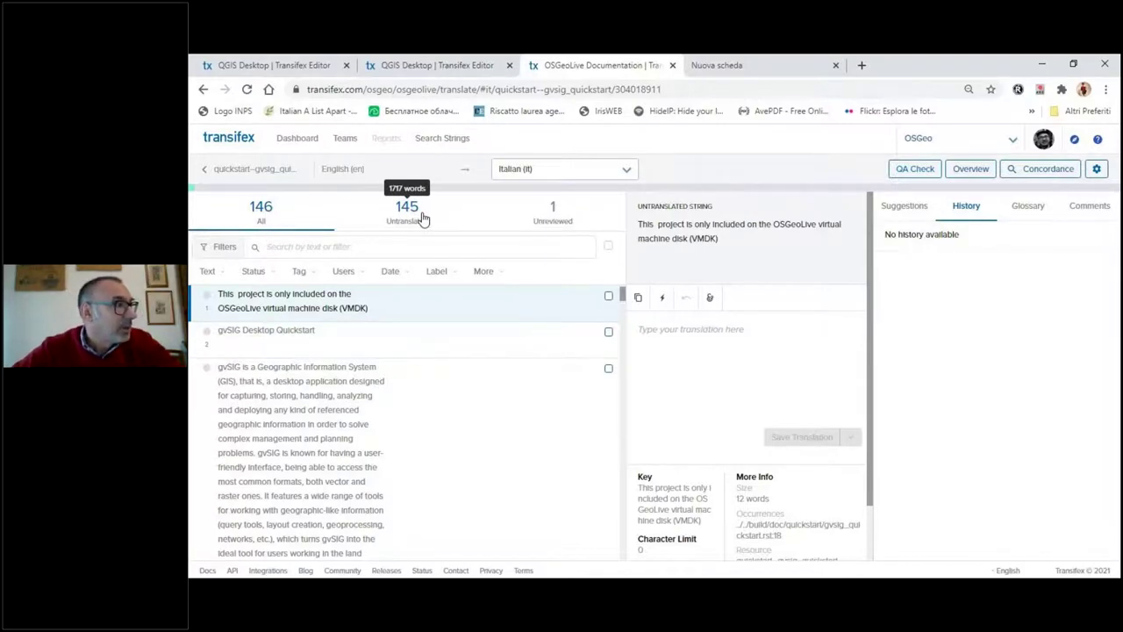
left_click(555, 218)
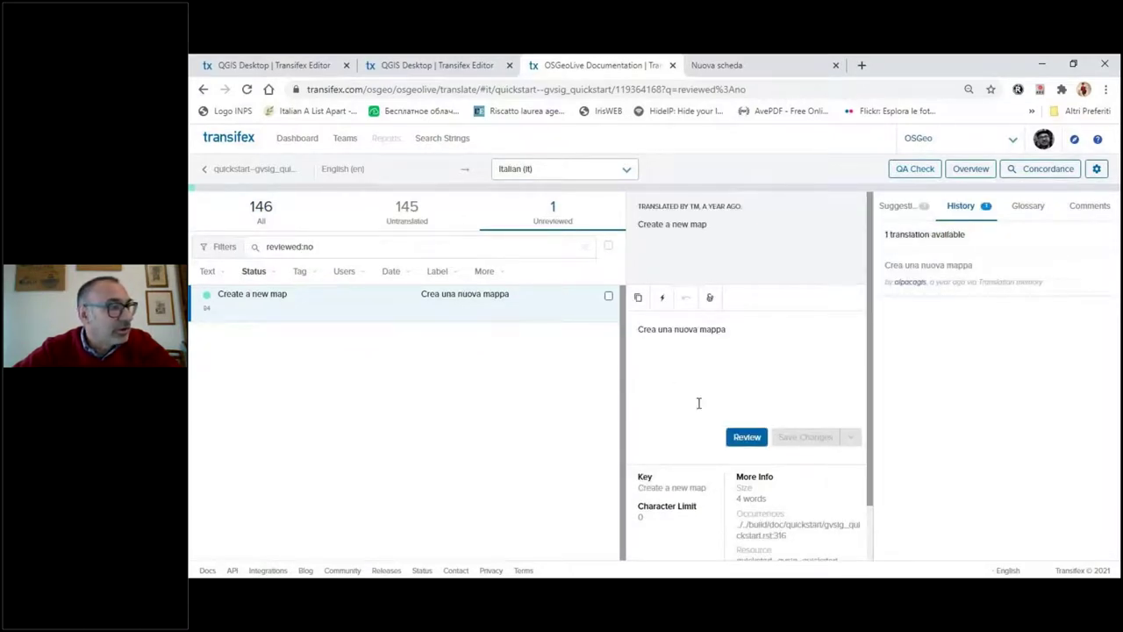
left_click(267, 222)
Translate the string "Add layers to the view" as "Aggiungi layer alla vista", save it, and mark it as reviewed.
left_click_drag(623, 305, 624, 328)
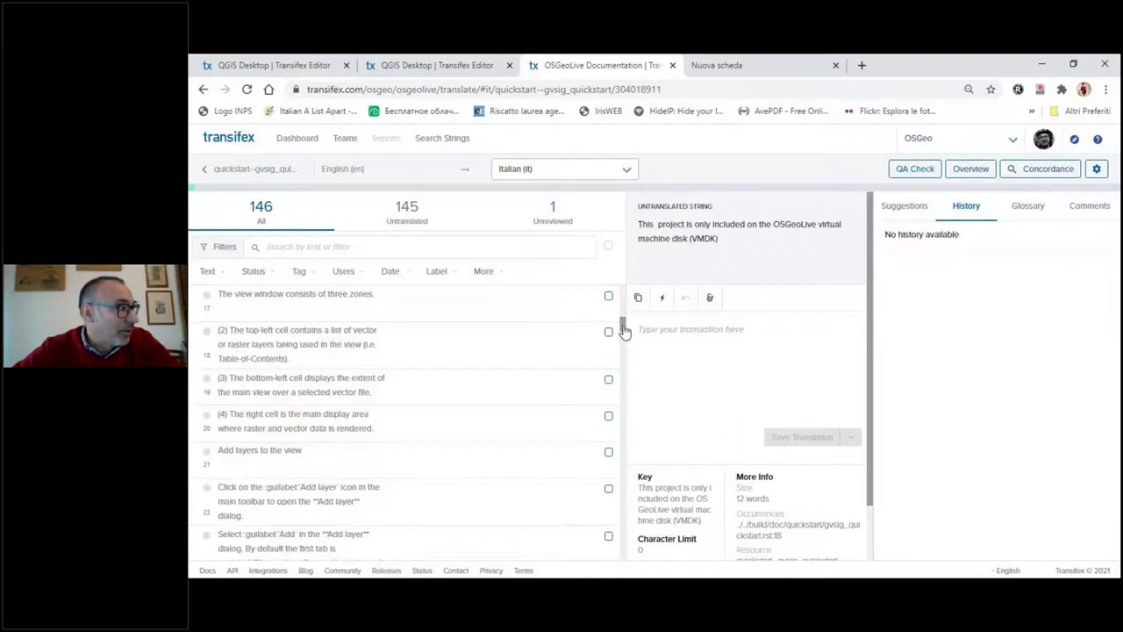
left_click(448, 465)
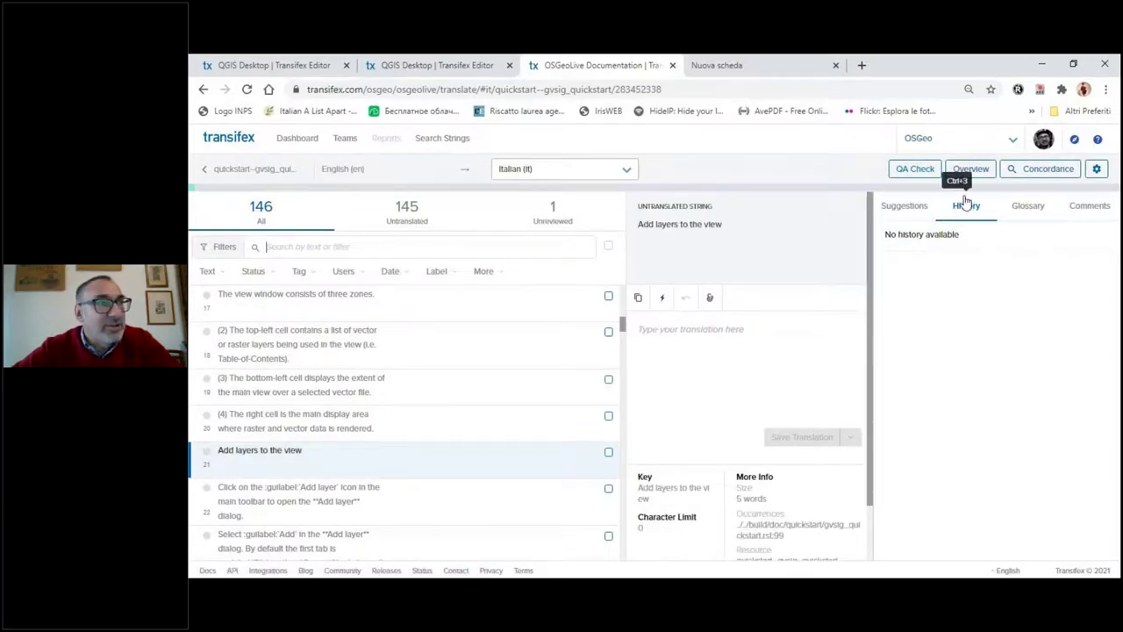
left_click(907, 208)
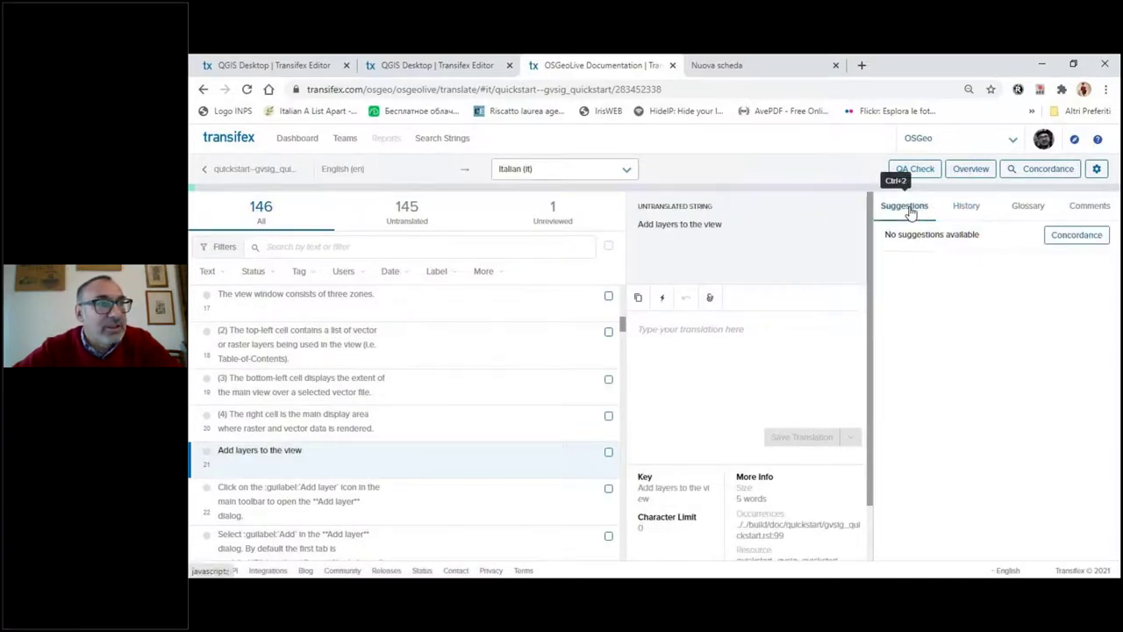
left_click(680, 331)
type("Aggiungi layer alla vista")
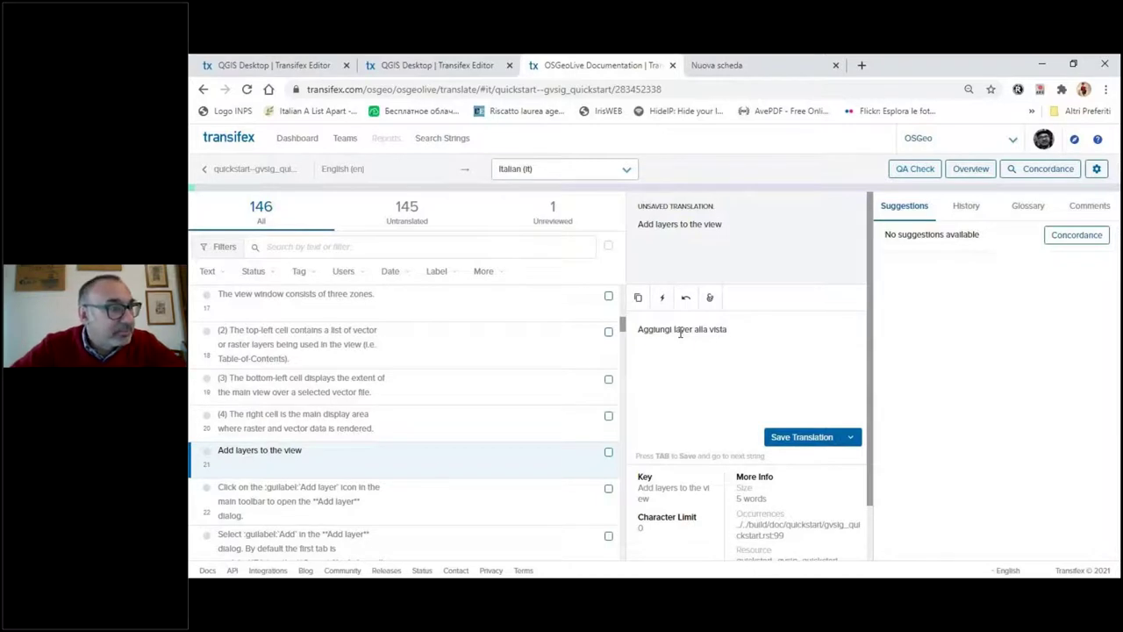
left_click(794, 439)
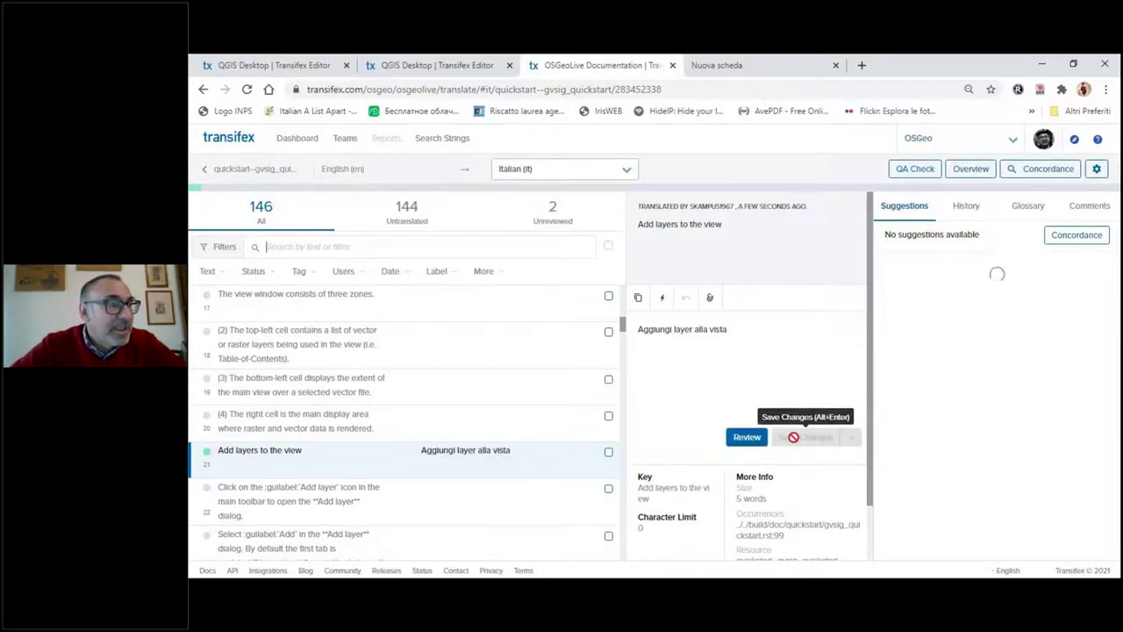
left_click(744, 436)
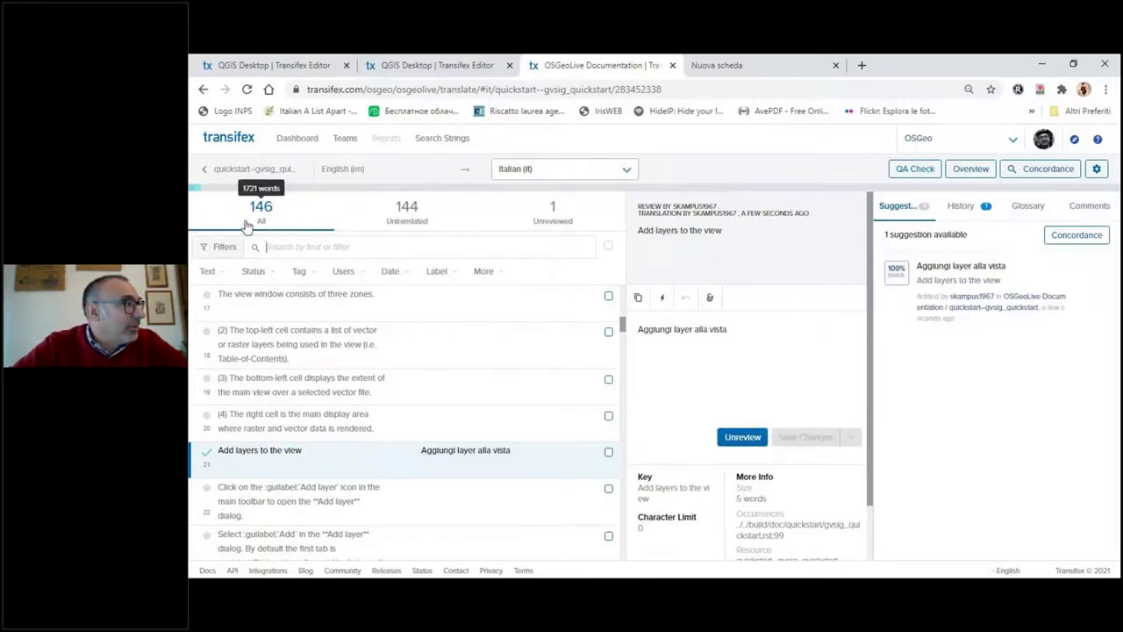
Return to the OSGeoLive Documentation resources, filter them by "qgis", and open overview--qgis_overview.
left_click(204, 170)
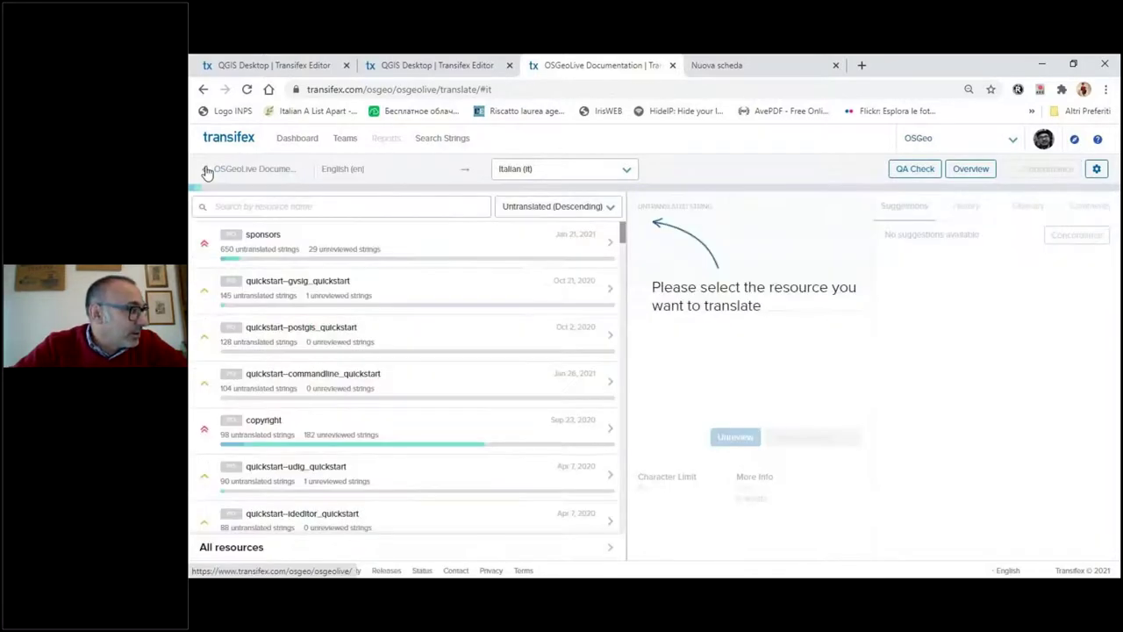
left_click(312, 203)
type("qgis")
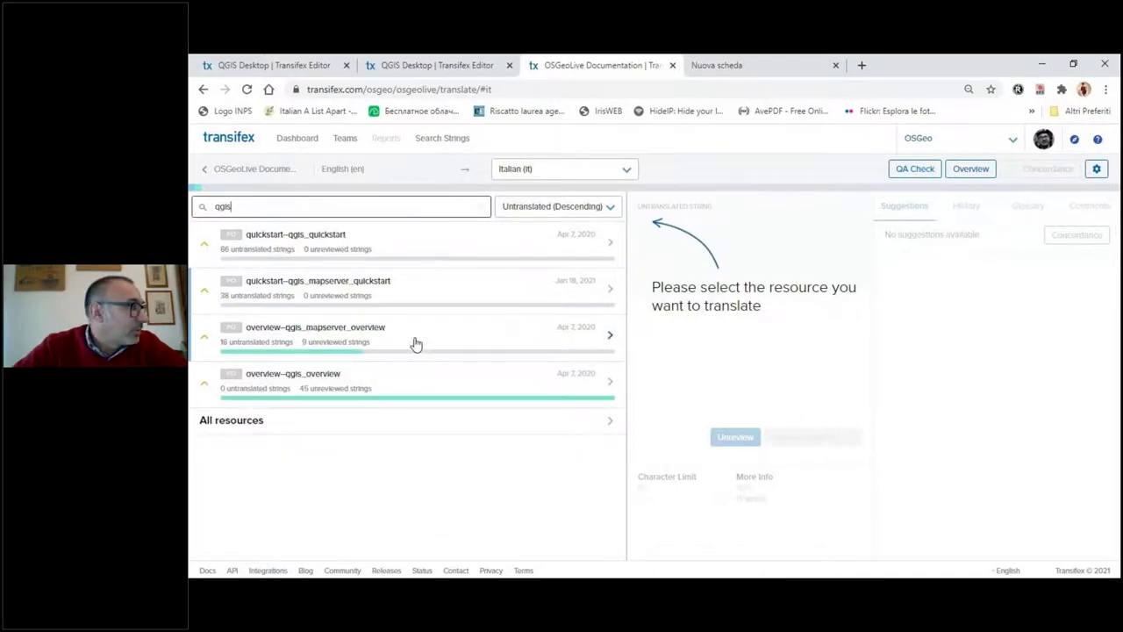
left_click(369, 387)
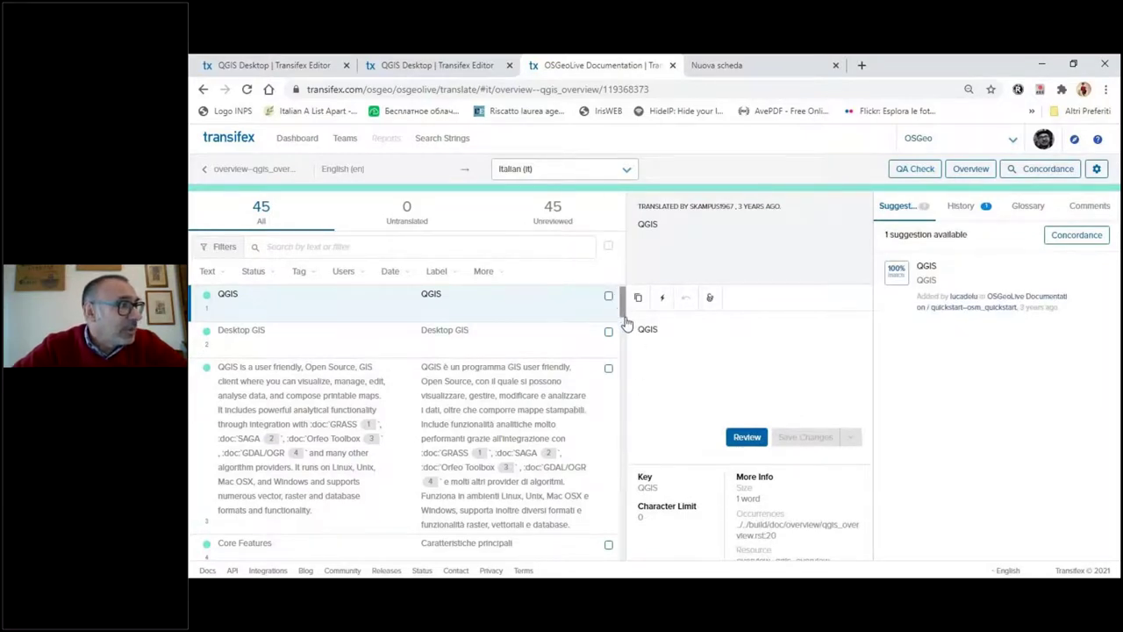
Look through the translated strings of overview--qgis_overview and view the details of the "network analysis" entry.
scroll(626, 325, "down", 3)
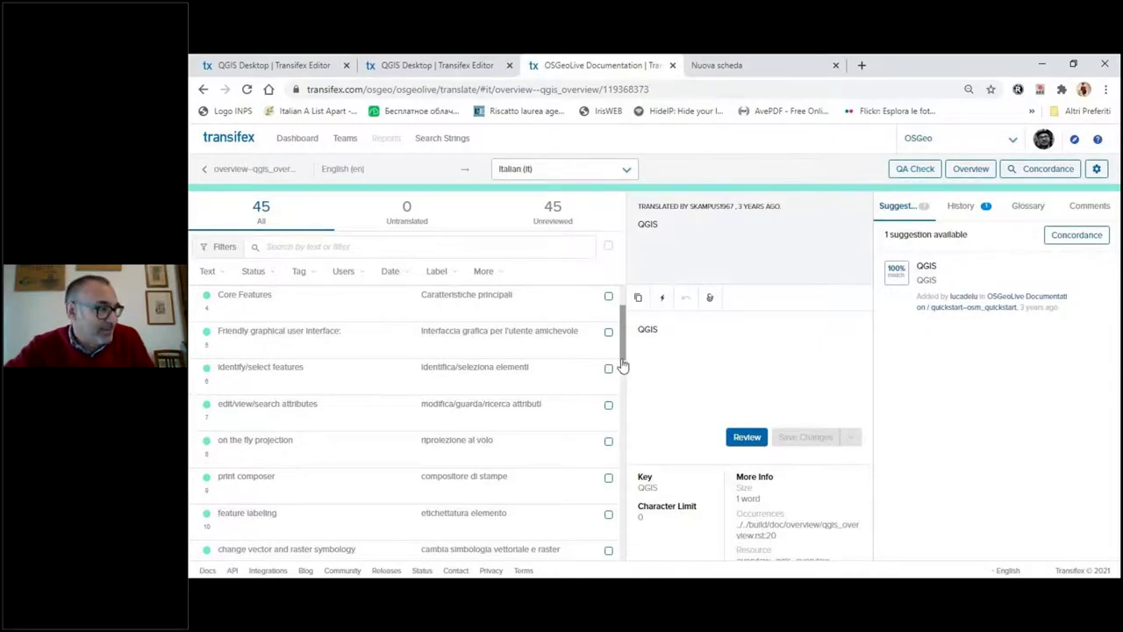
scroll(623, 372, "down", 5)
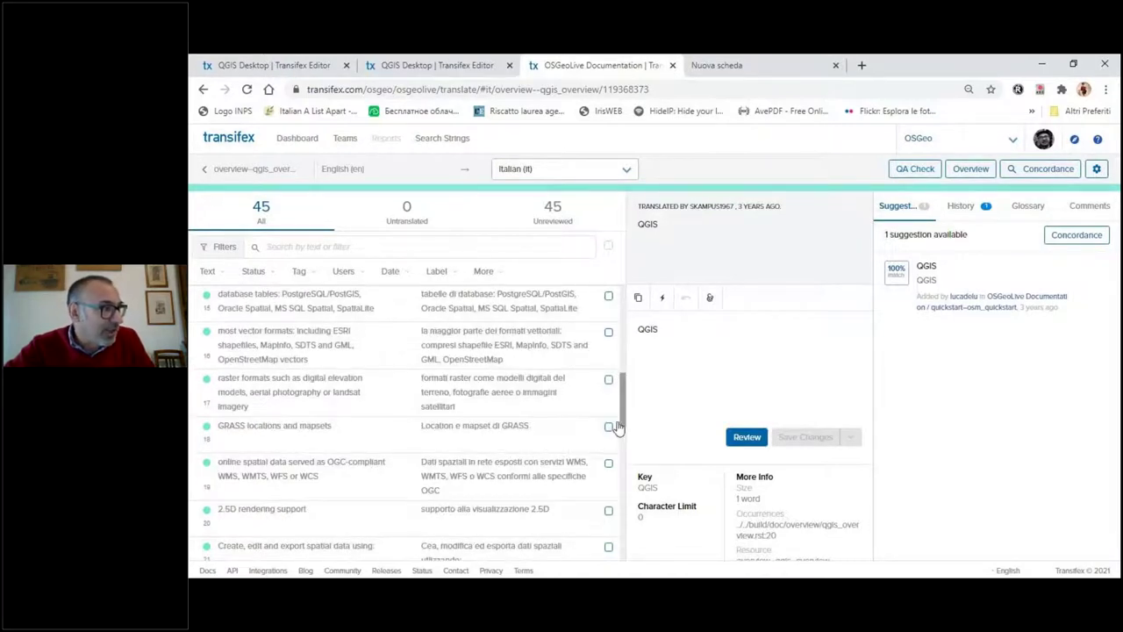
scroll(628, 451, "down", 5)
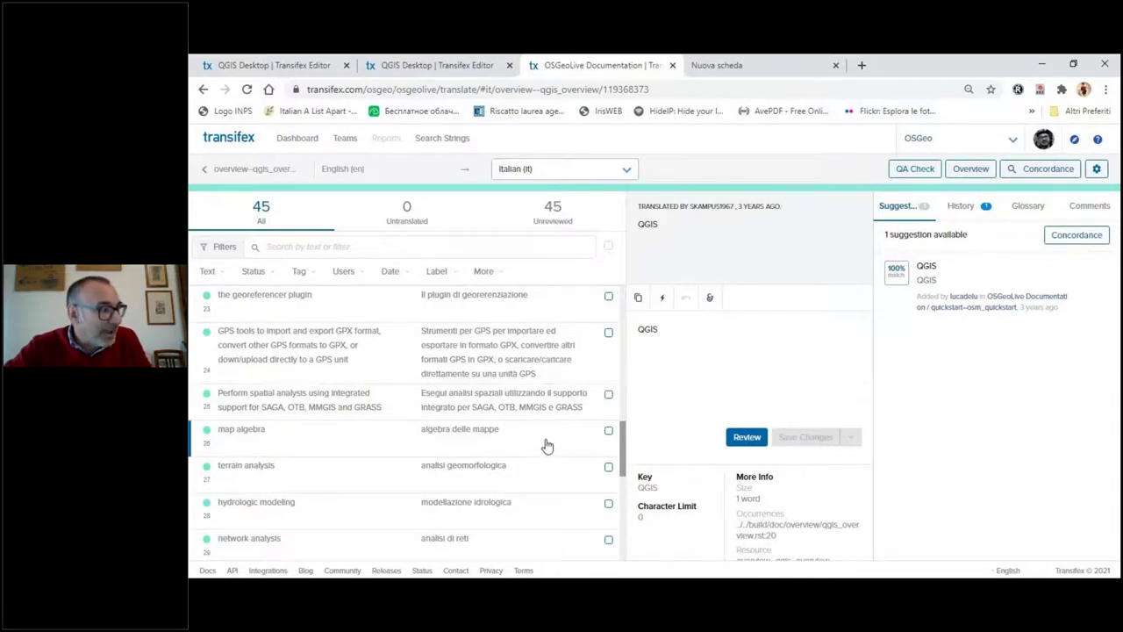
left_click(556, 534)
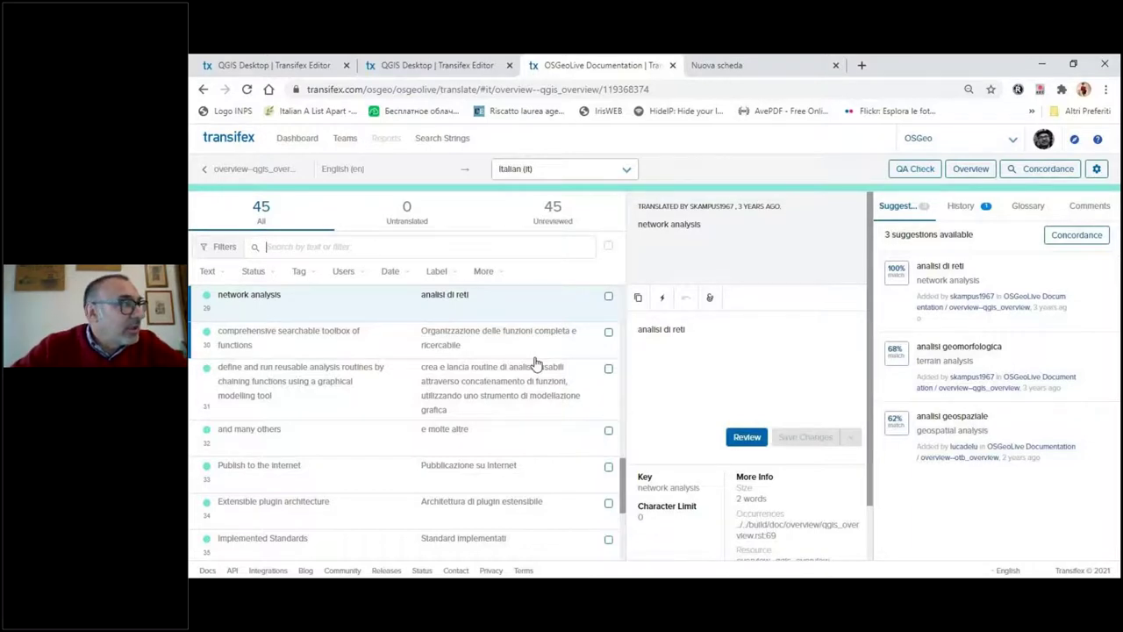
Switch to the onData organization and open its Comunicazione ONU al Governo Italiano project for translation.
left_click(972, 146)
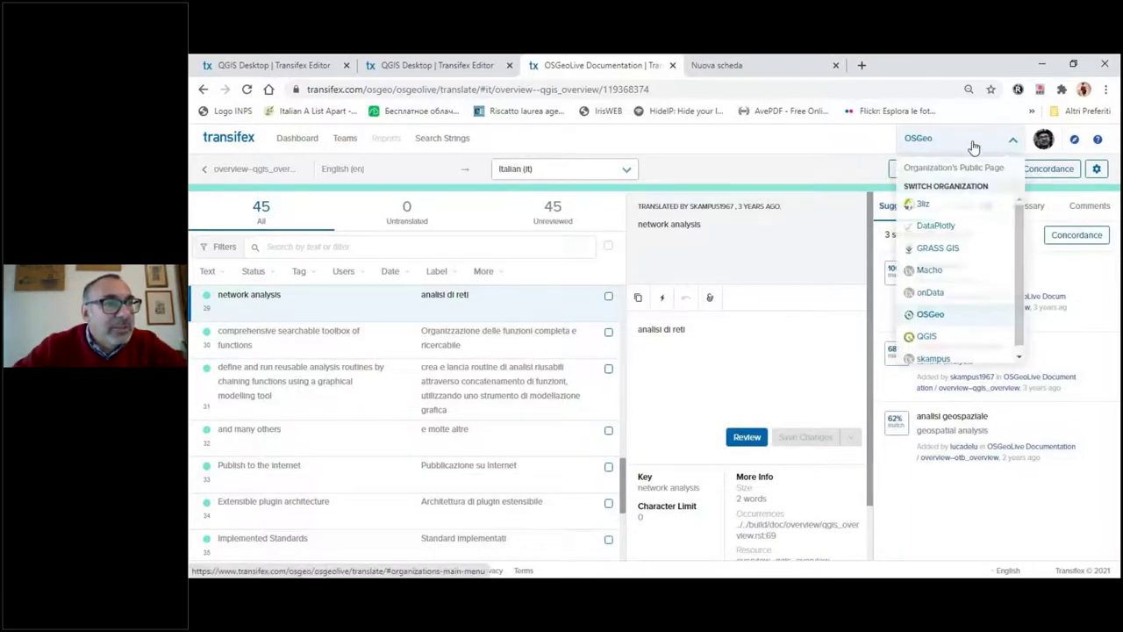
left_click(949, 295)
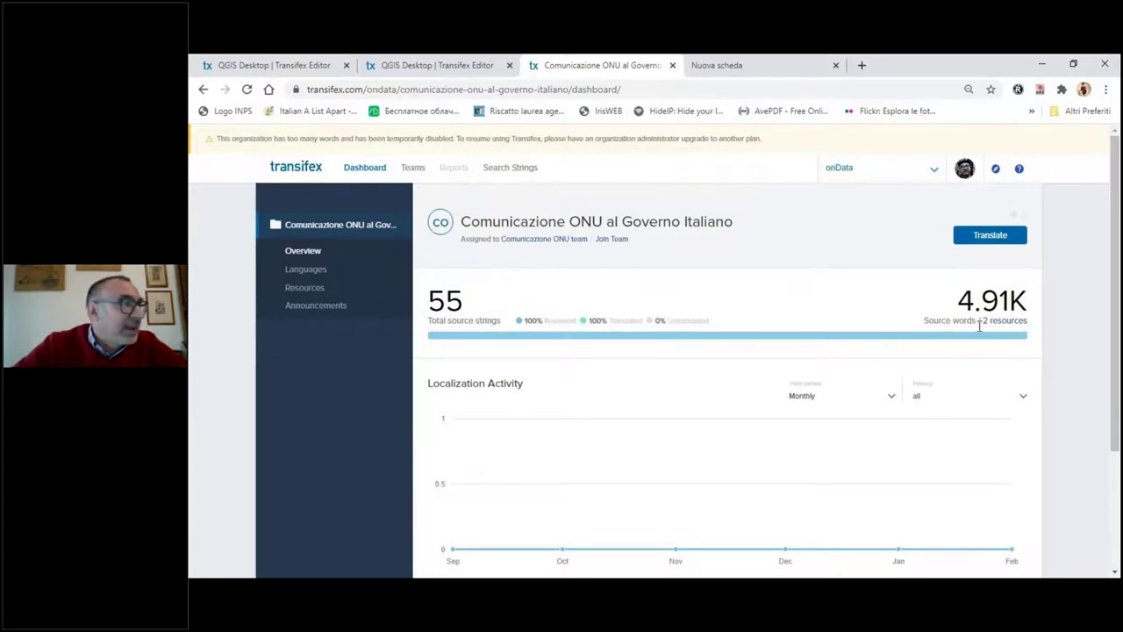
left_click(323, 253)
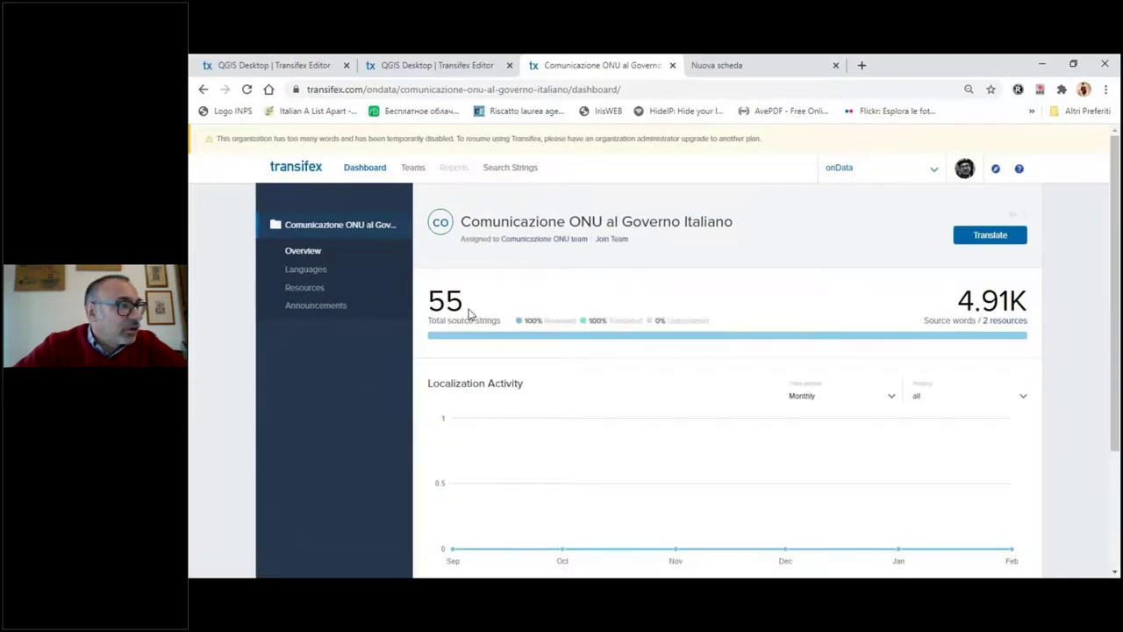
left_click(1001, 239)
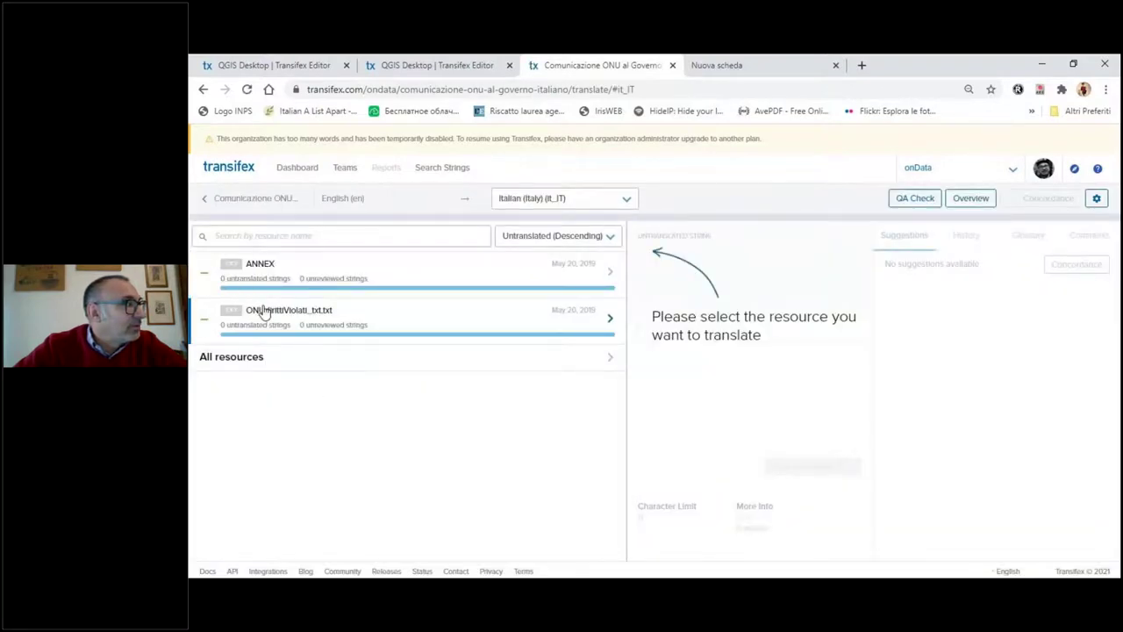
Open the ONUdirittiViolati_txt.txt resource, check the history of the string beginning "The Directive states", and look through further strings.
left_click(263, 314)
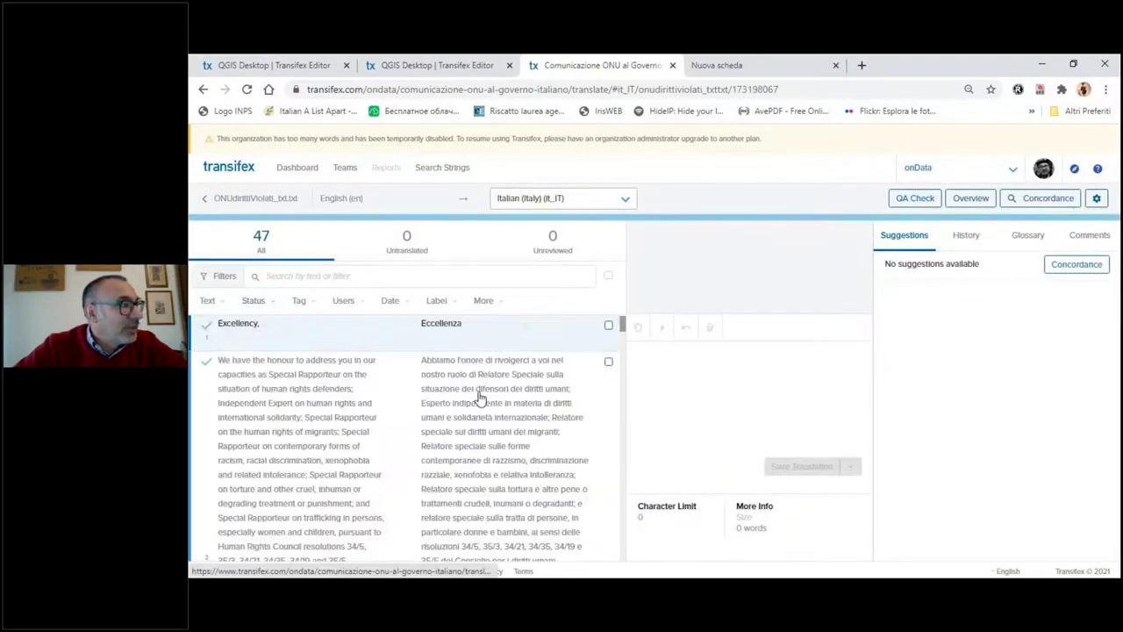
left_click_drag(620, 329, 628, 348)
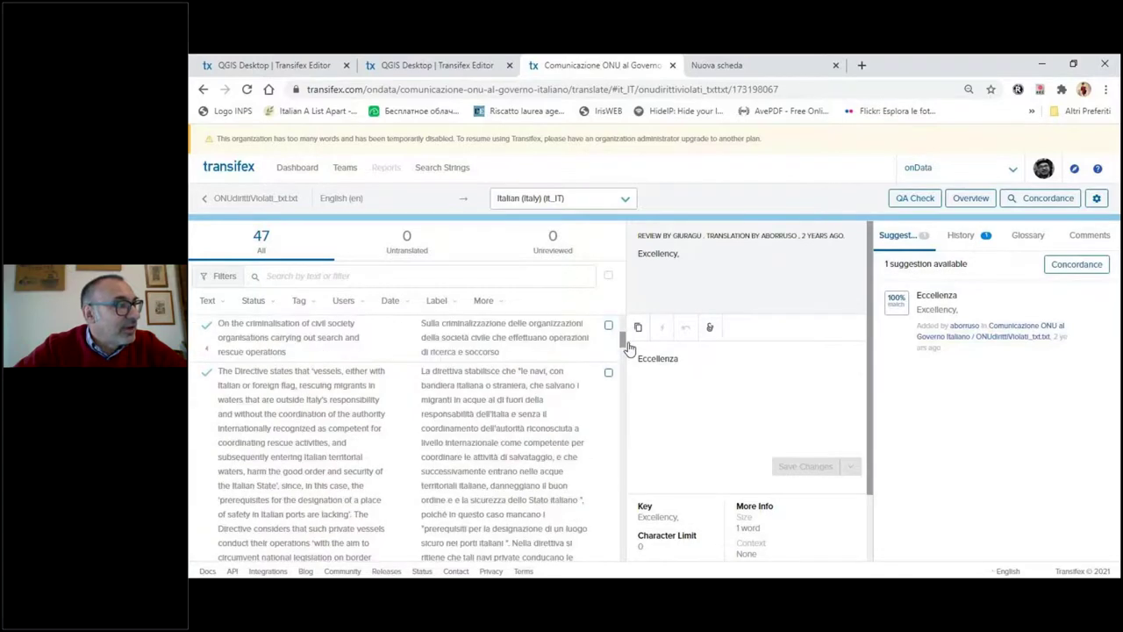
left_click(549, 405)
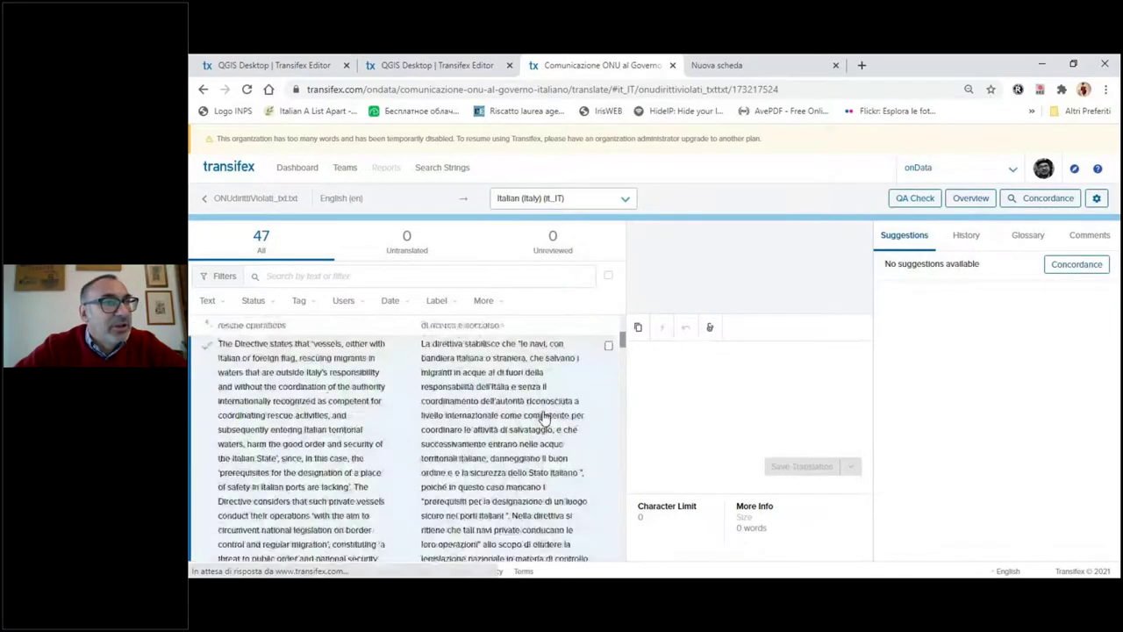
left_click(960, 234)
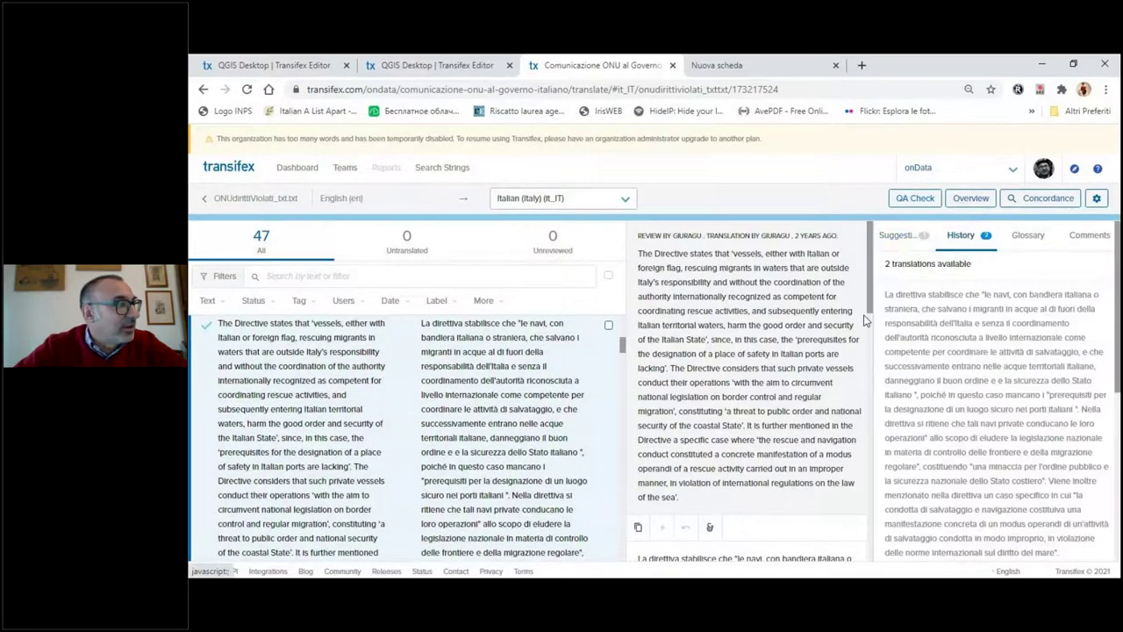
left_click_drag(621, 363, 565, 422)
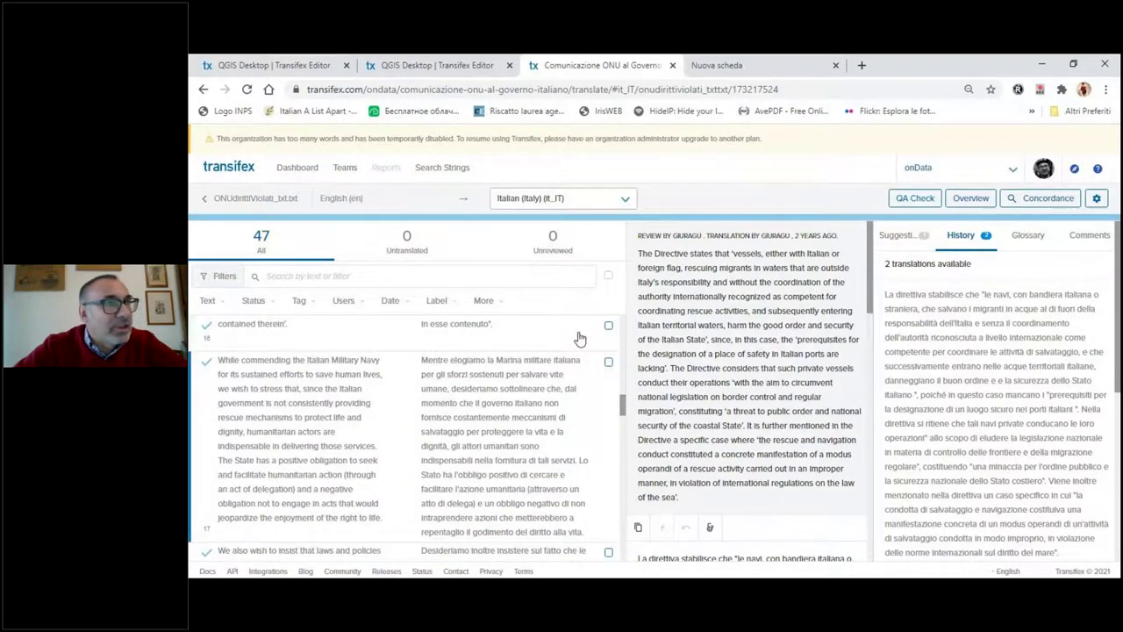
View the account's public profile with its manager and translator roles.
left_click(1013, 172)
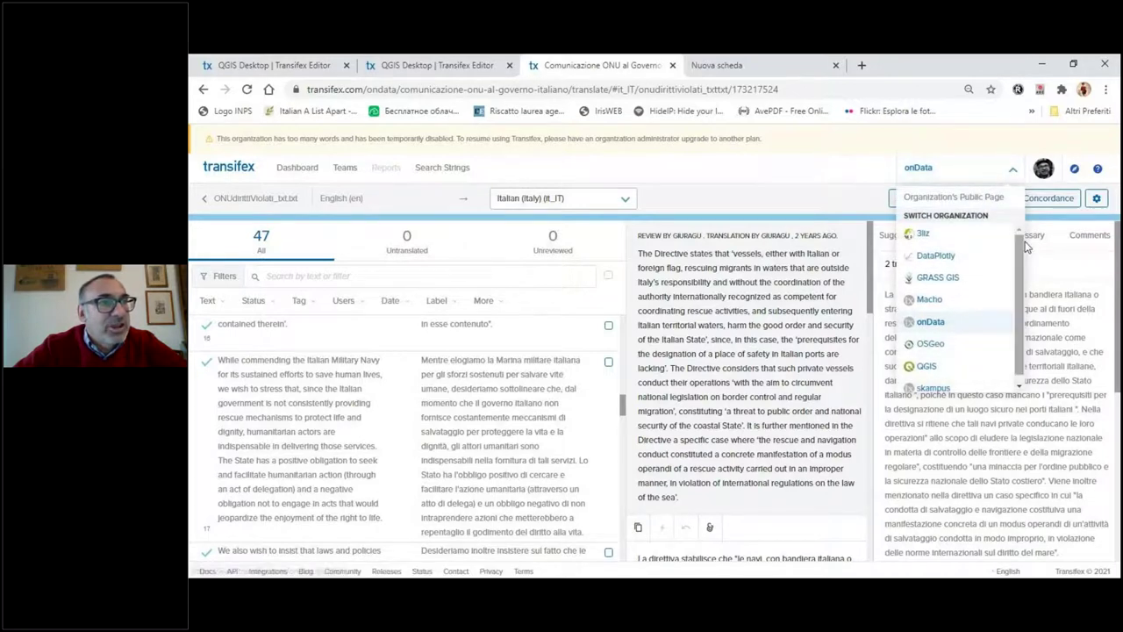
left_click(1042, 171)
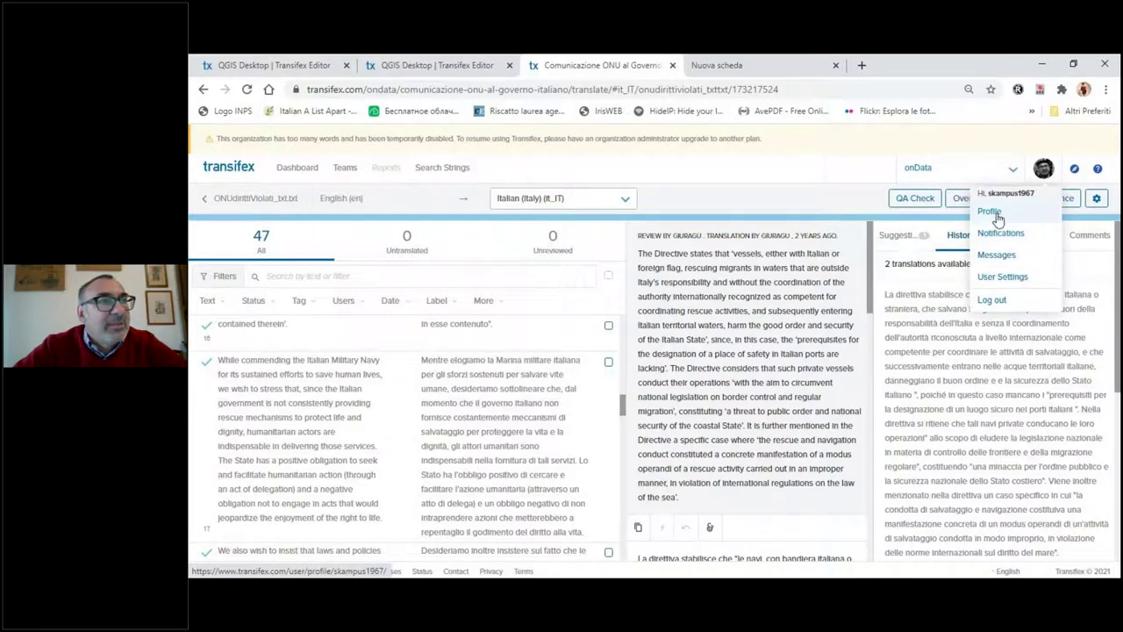
left_click(994, 215)
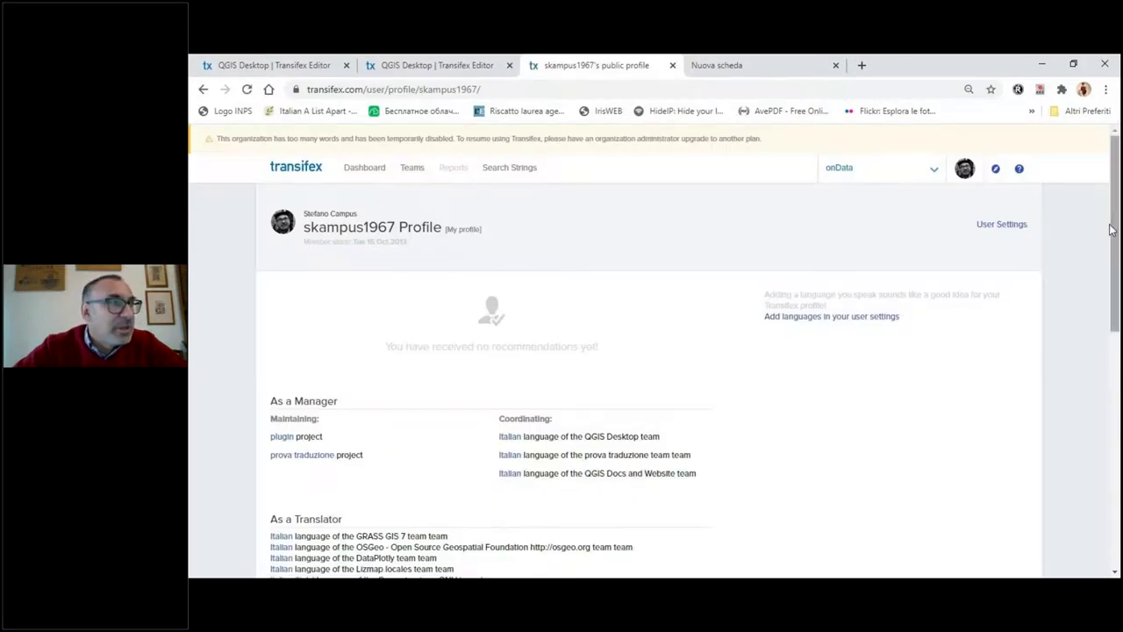
mouse_move(1114, 230)
left_mouse_down()
mouse_move(1115, 482)
mouse_move(1114, 230)
left_mouse_up()
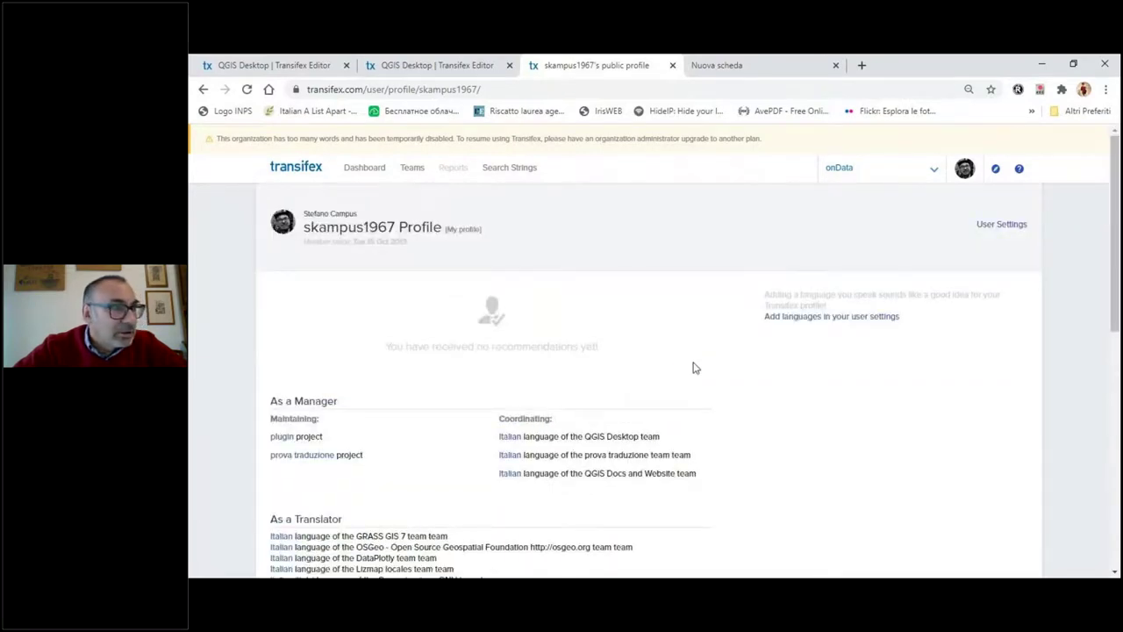
Return to the onData dashboard and open the page for exploring public projects.
left_click(935, 179)
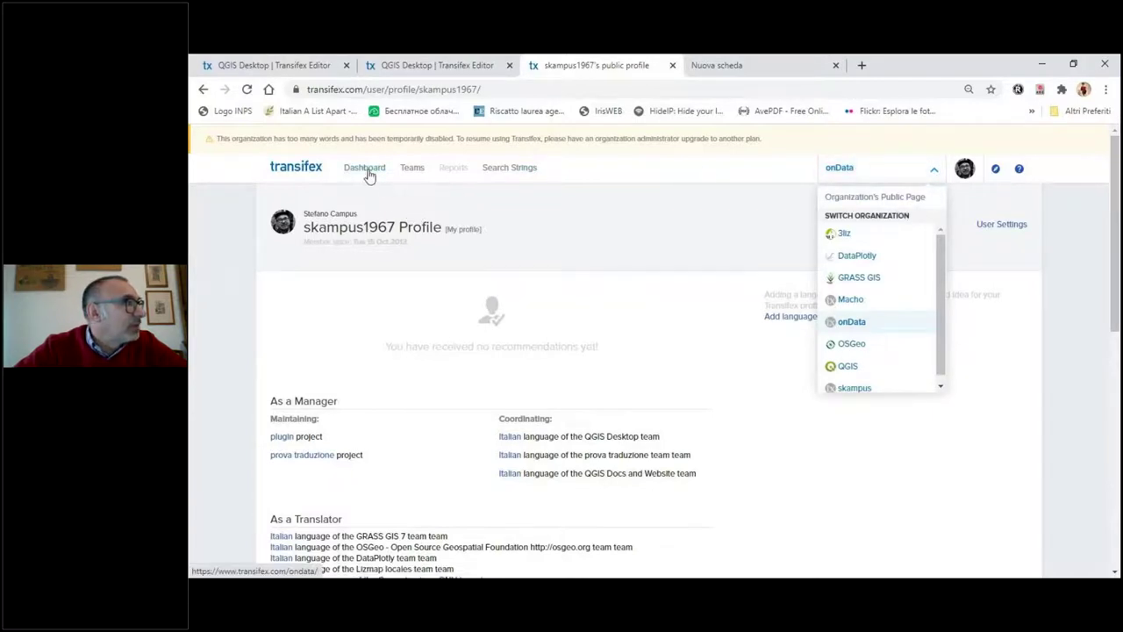
left_click(314, 175)
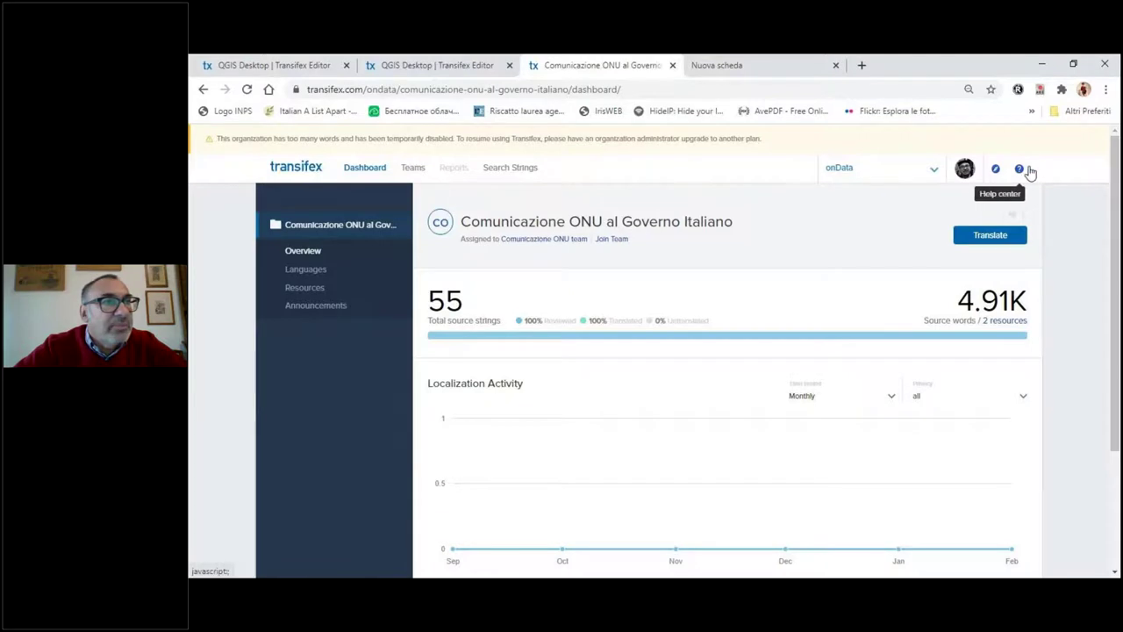
left_click(996, 170)
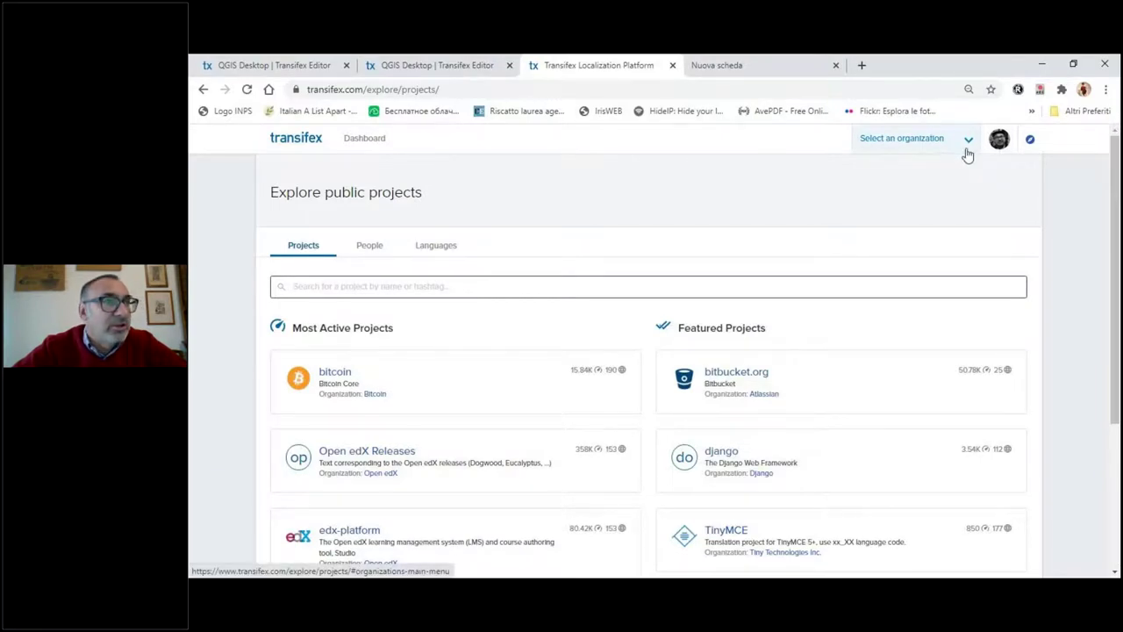
Switch to the account holder's own organization and view the overviews of its plugin and prova traduzione projects.
left_click(965, 151)
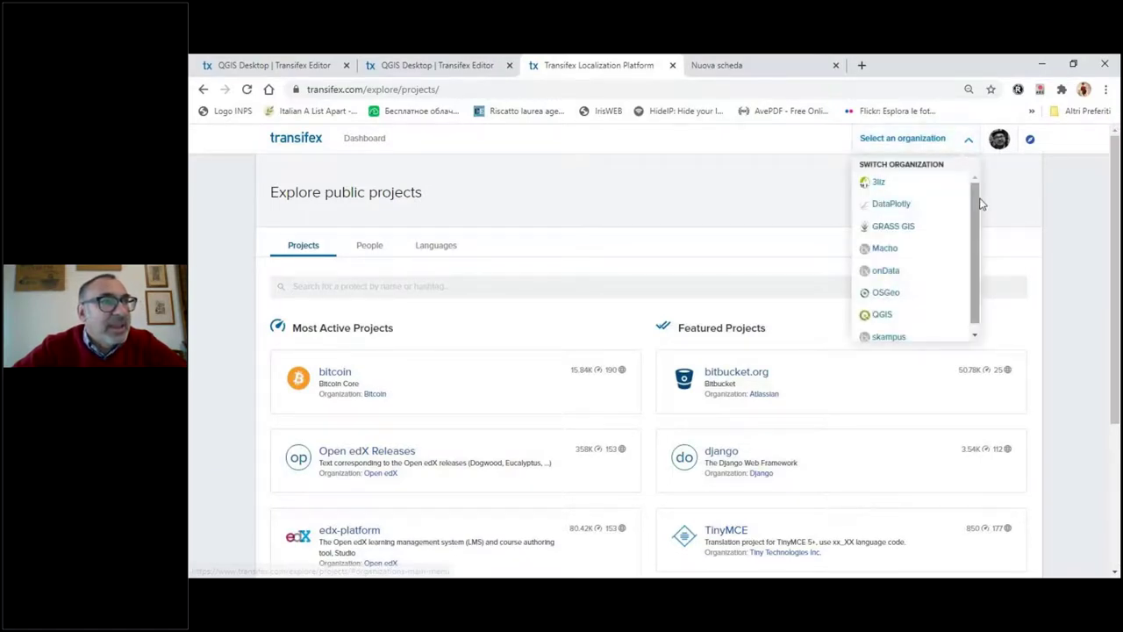
left_click(905, 343)
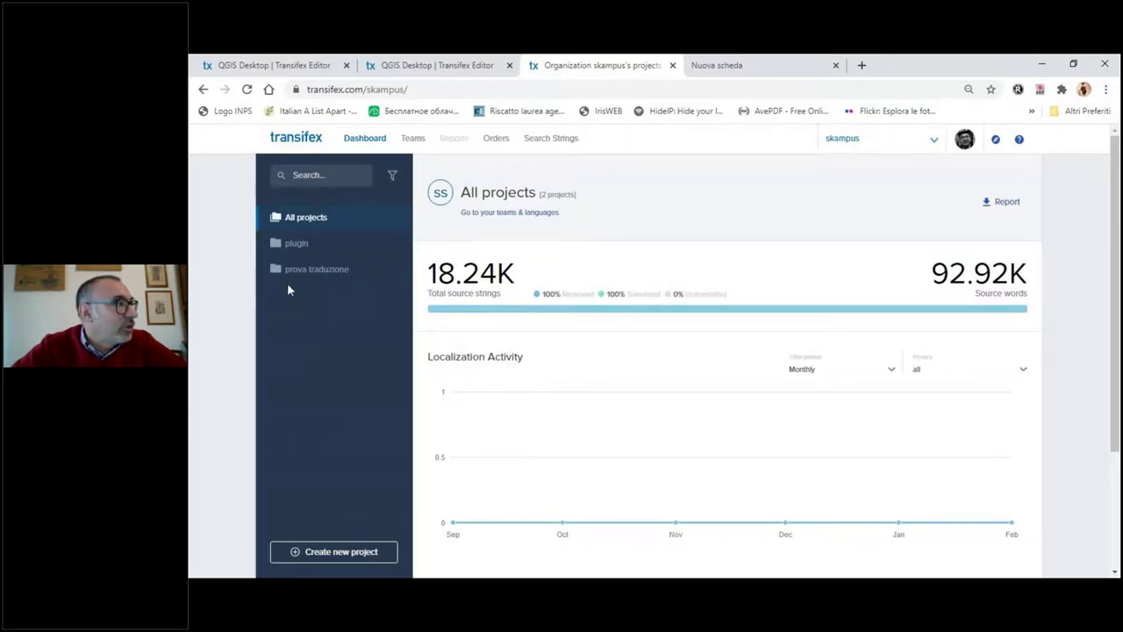
left_click(297, 244)
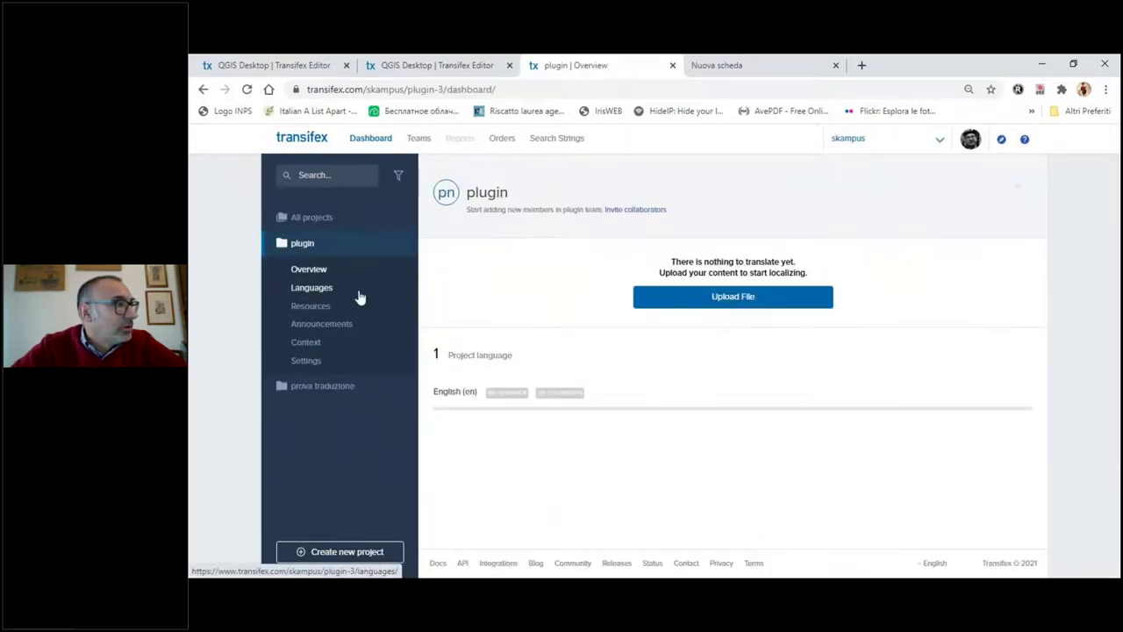
left_click(338, 389)
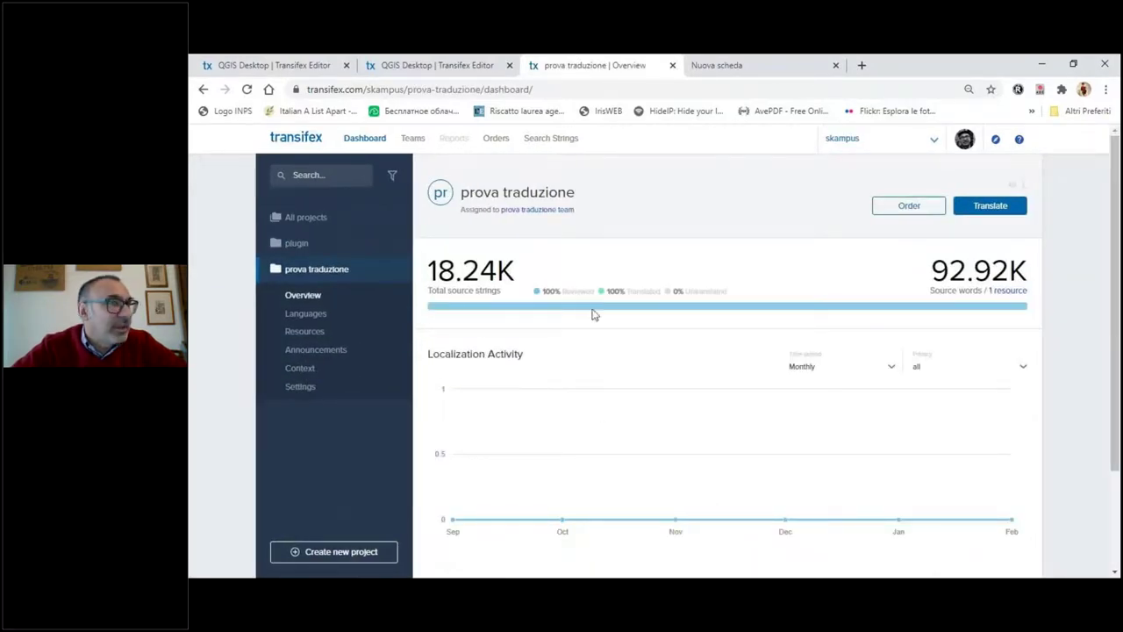
Start adding a new project to the organization and name it "cancellami".
left_click(353, 553)
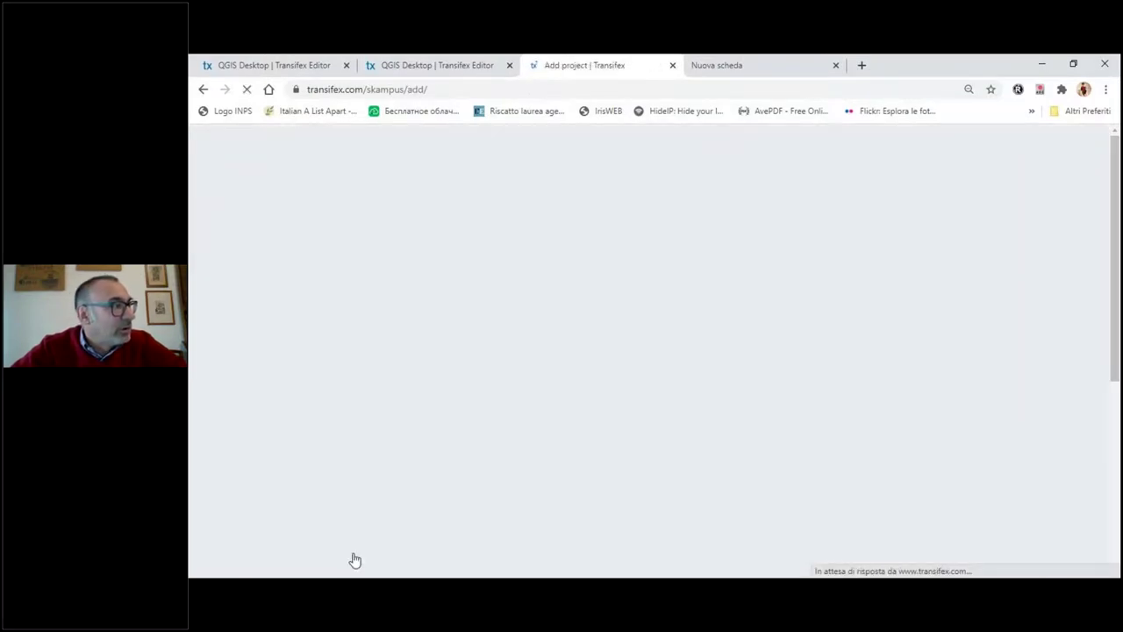
left_click(422, 311)
type("Qancellami")
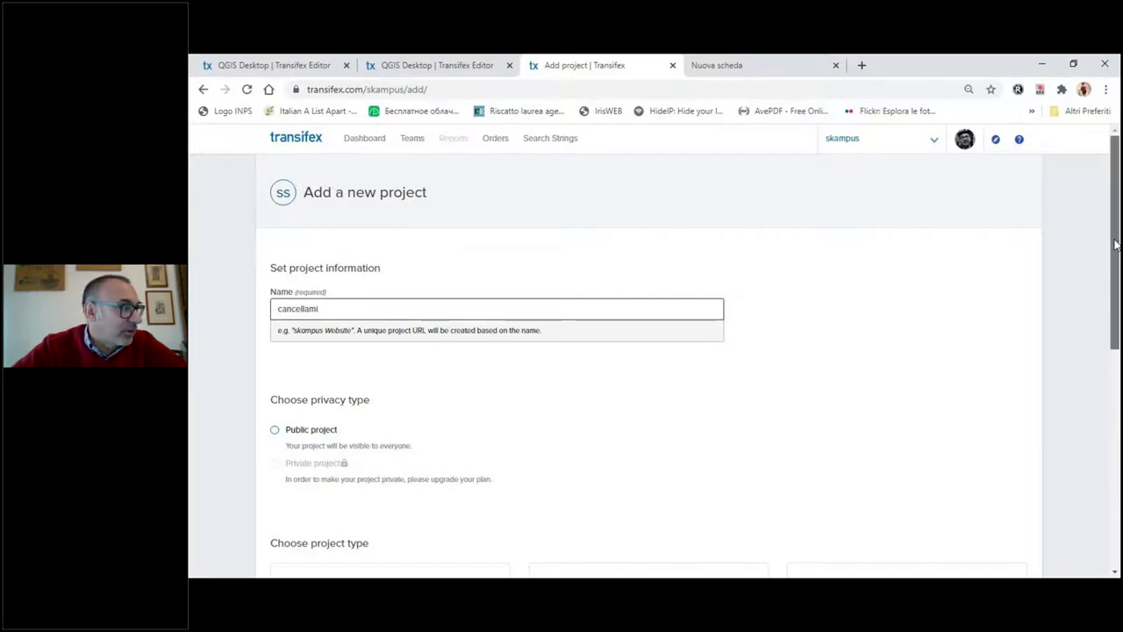
scroll(1115, 237, "down", 3)
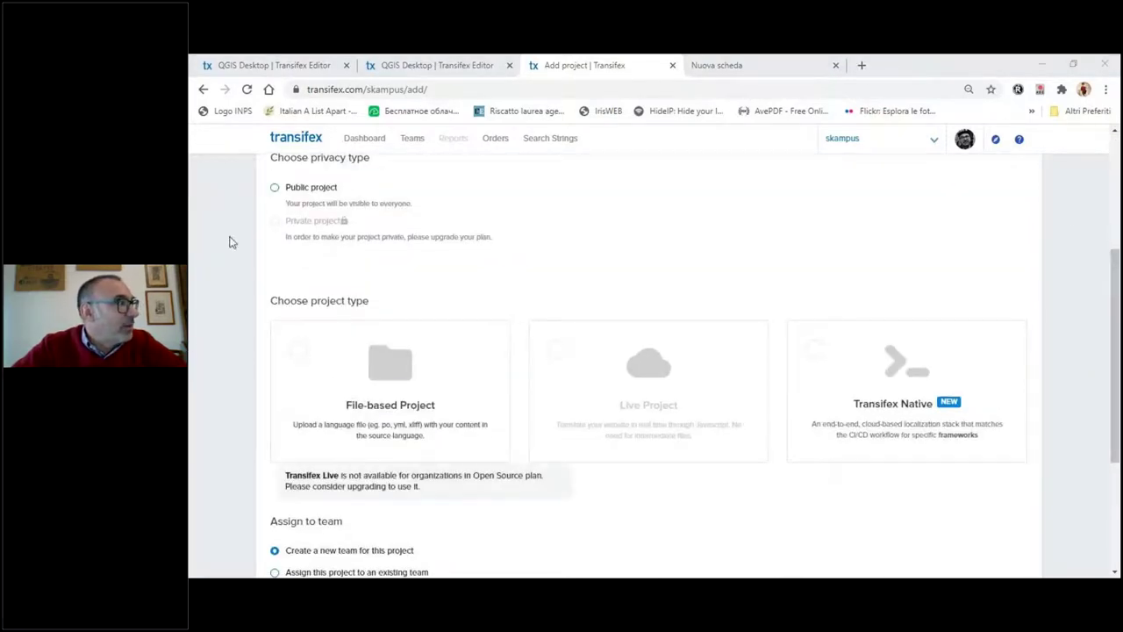
Set the new project's privacy to public and review the open-source, private and project type options.
double_click(272, 189)
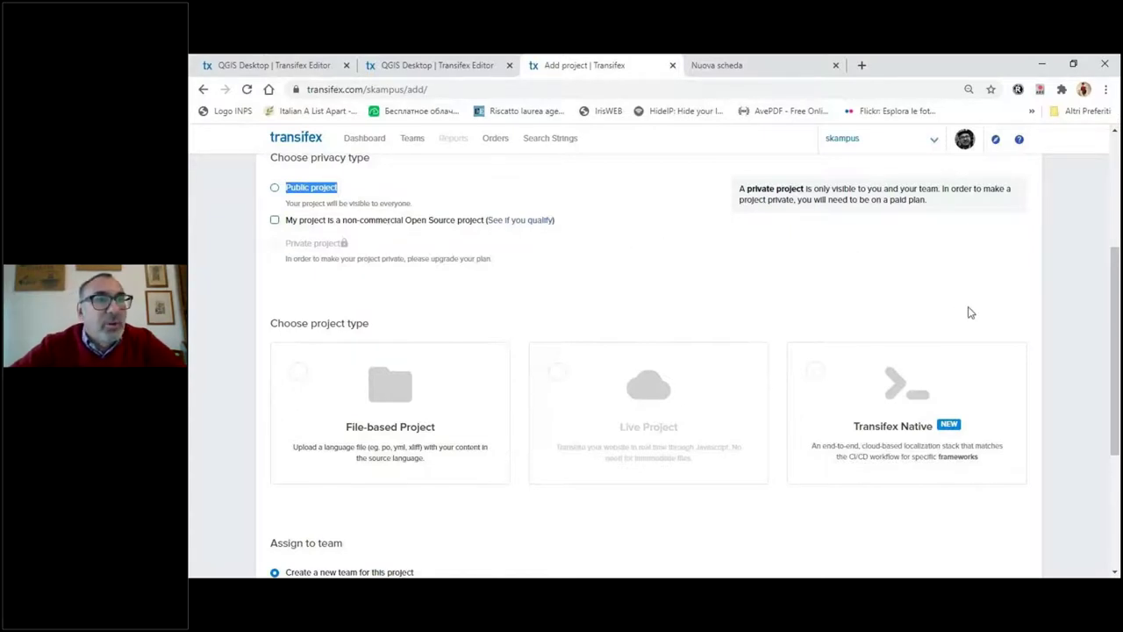
scroll(834, 330, "up", 3)
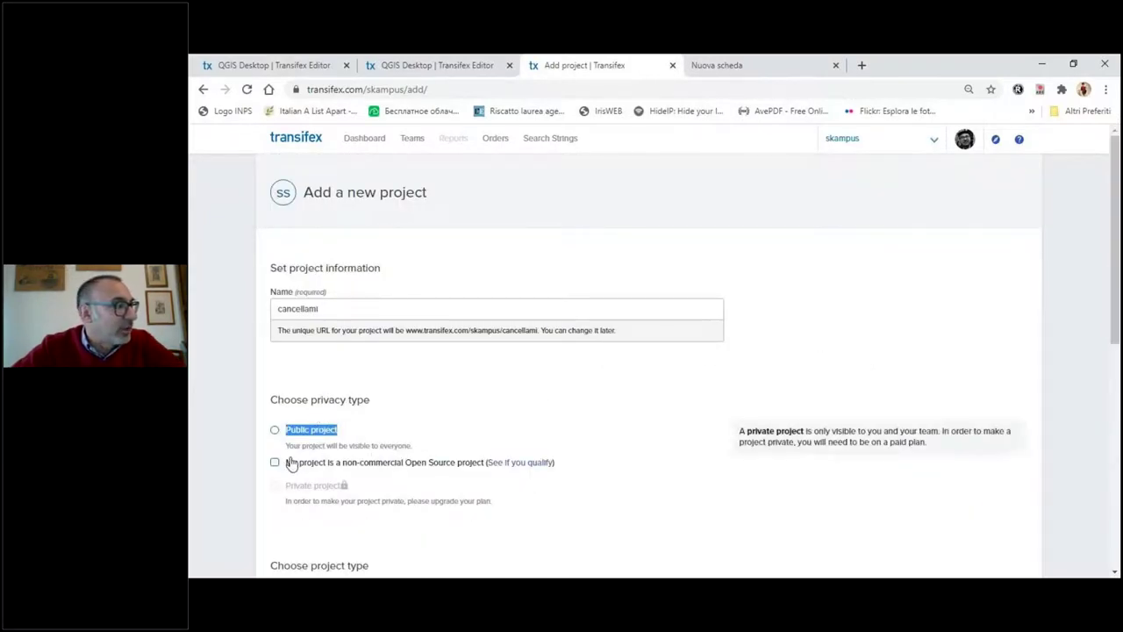
scroll(1115, 296, "down", 3)
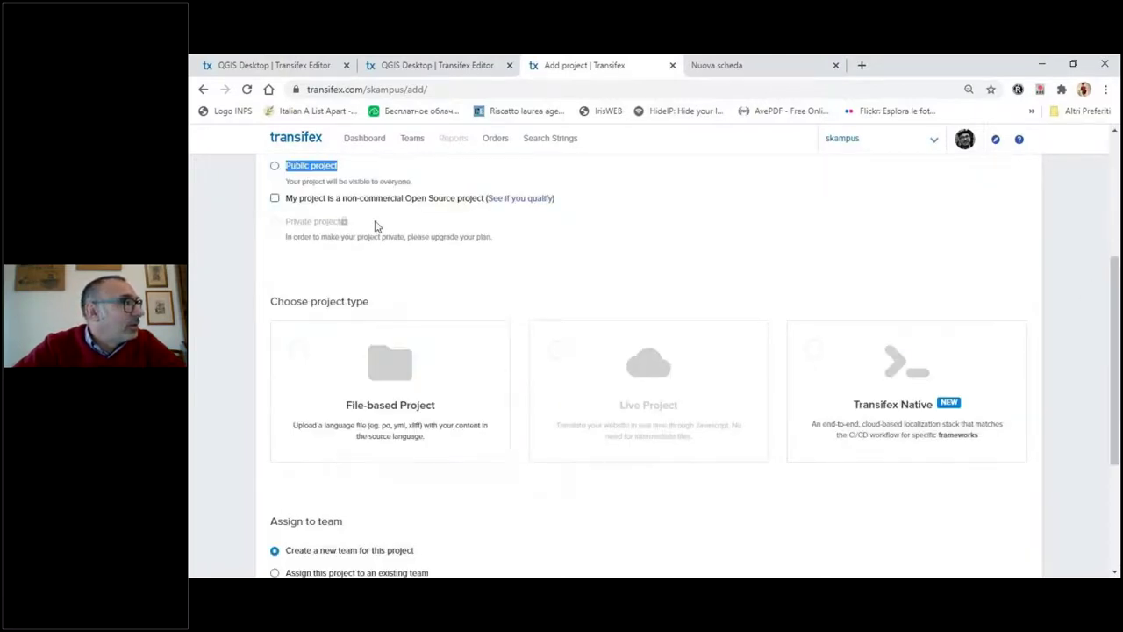
left_click_drag(567, 219, 470, 249)
double_click(286, 223)
left_click(646, 276)
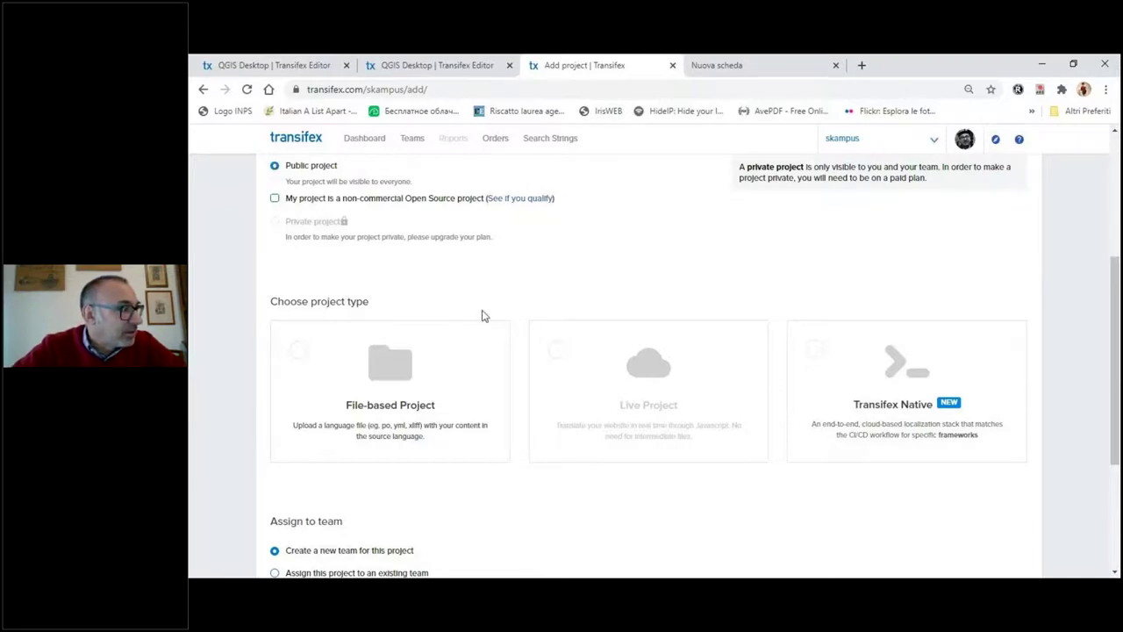
mouse_move(622, 368)
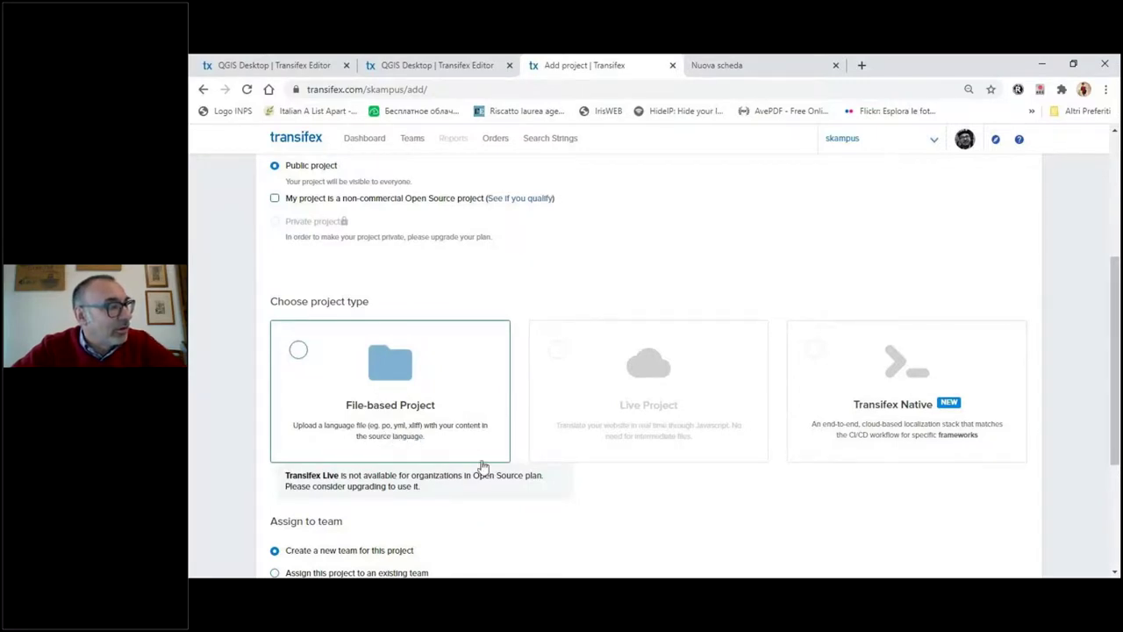
mouse_move(1024, 366)
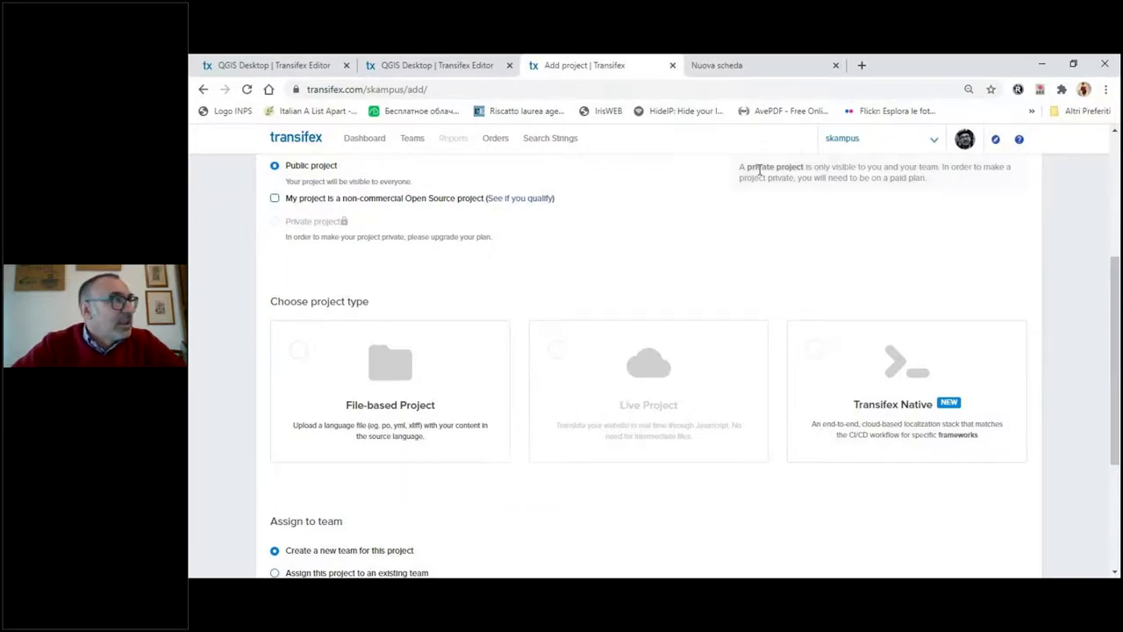
Switch to the 3liz organization and open the overview of its Lizmap locales project.
left_click(933, 143)
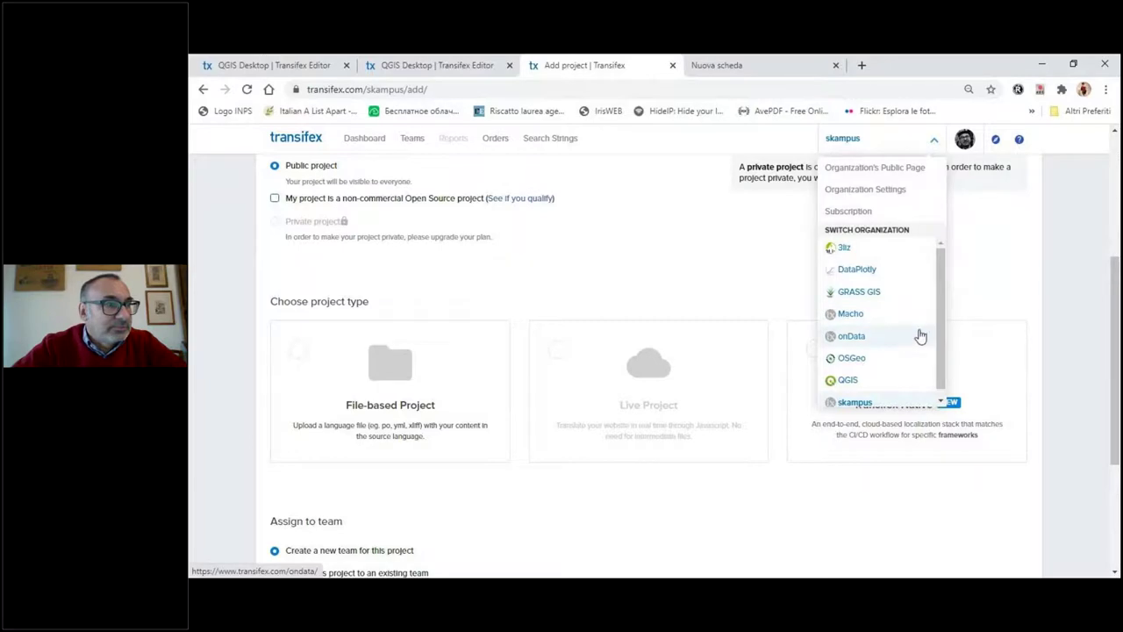
scroll(920, 336, "down", 1)
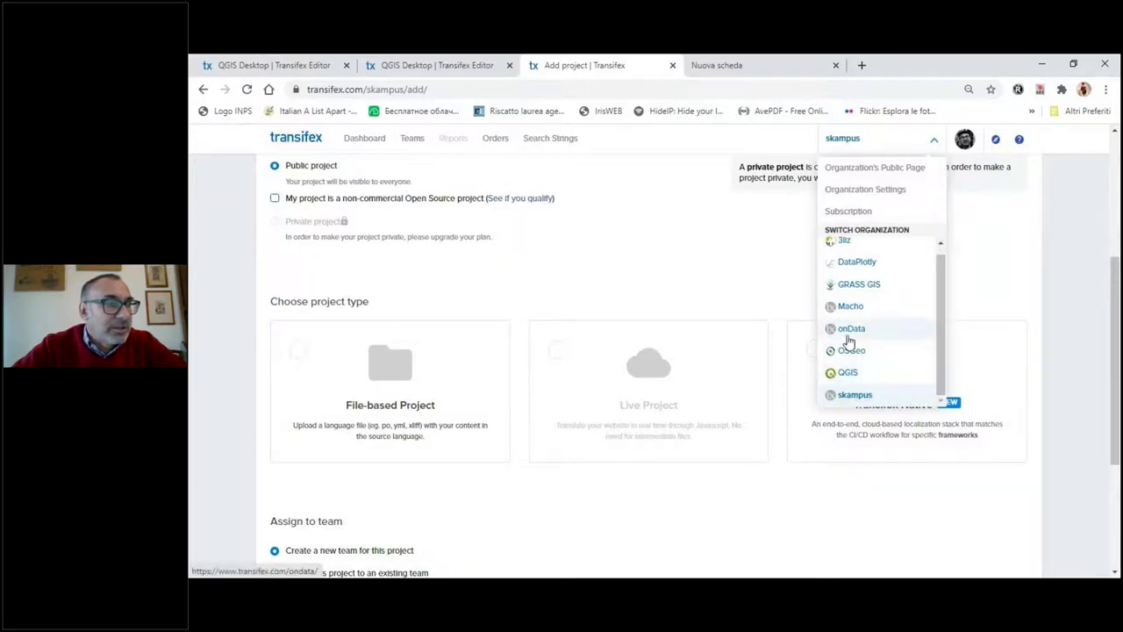
left_click(848, 245)
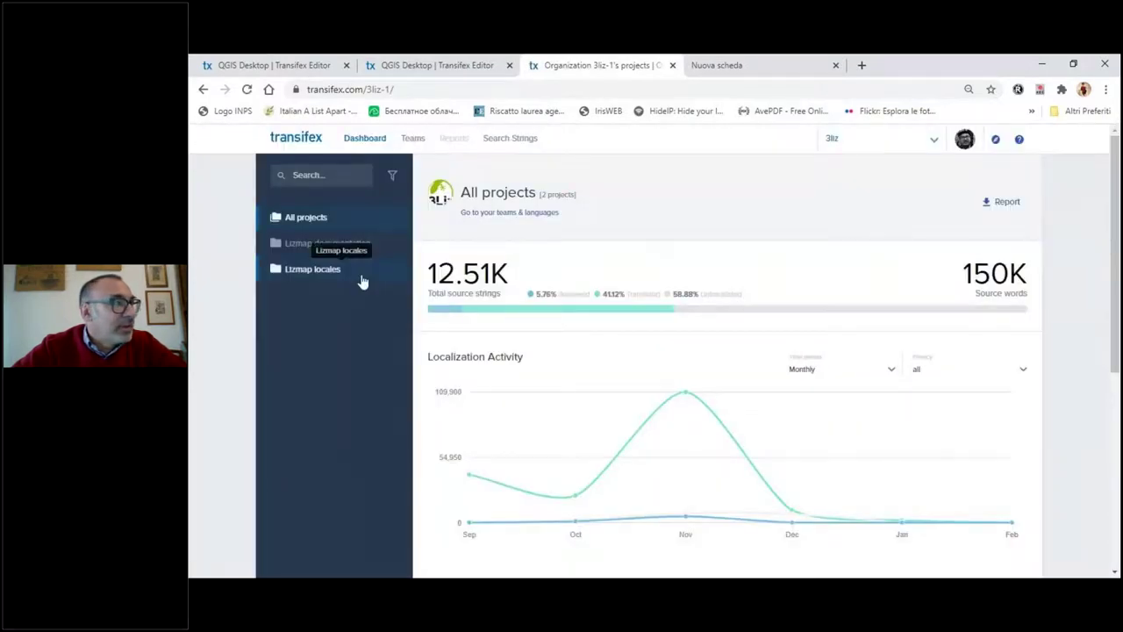
left_click(308, 268)
left_click(321, 295)
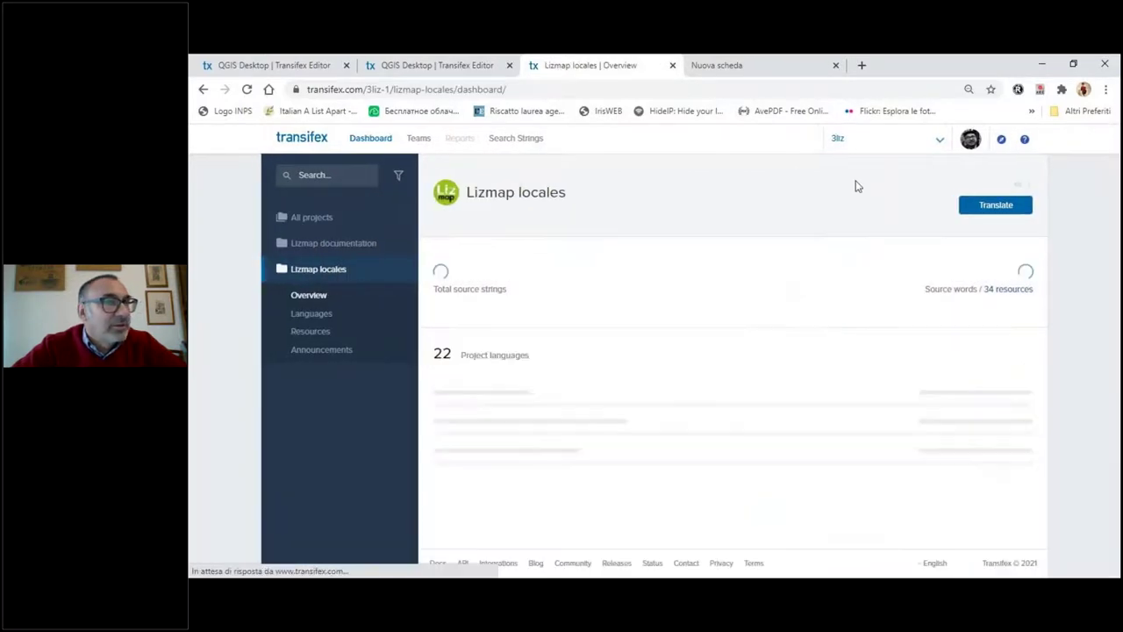
Open Lizmap locales for translation into Italian and look through its list of resources.
left_click(995, 212)
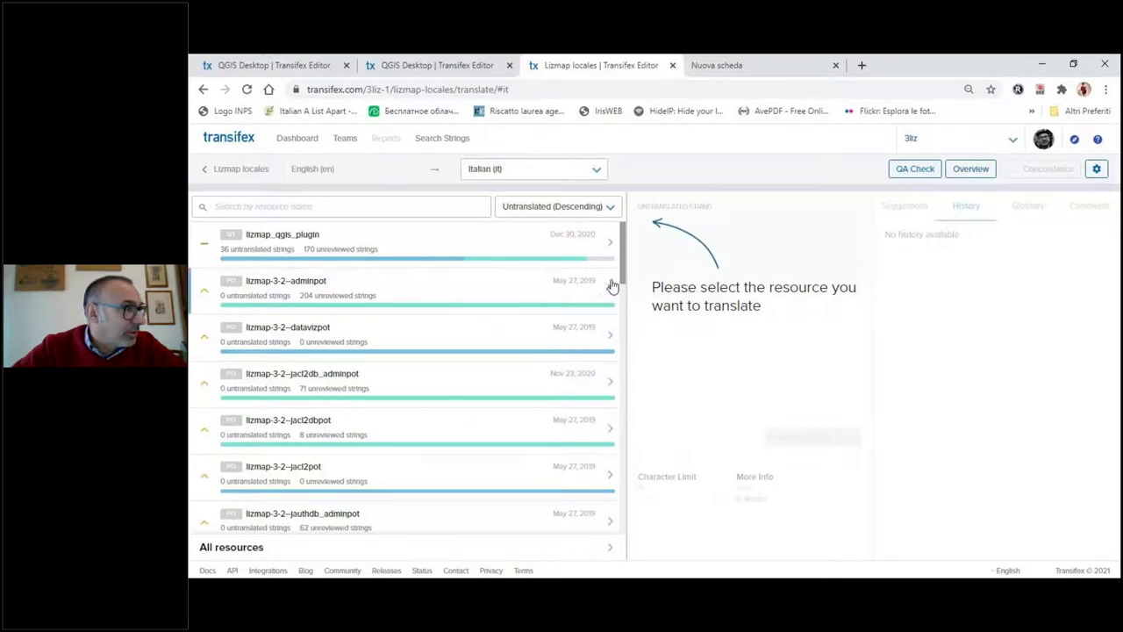
left_click_drag(623, 277, 722, 401)
left_click(725, 423)
left_click(722, 401)
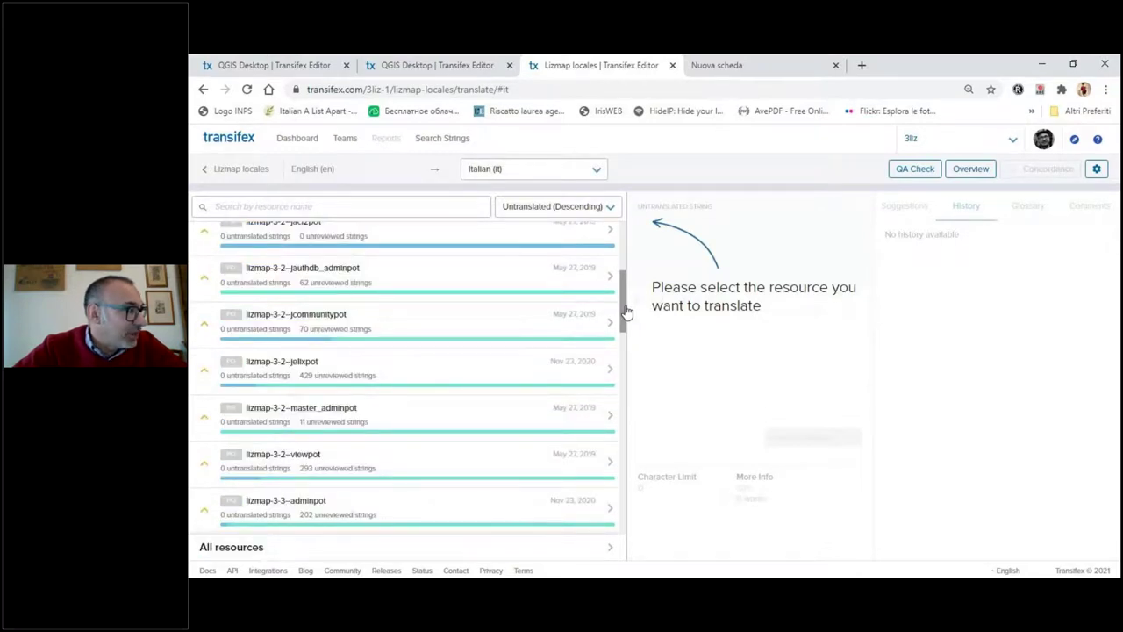
left_click_drag(622, 318, 638, 341)
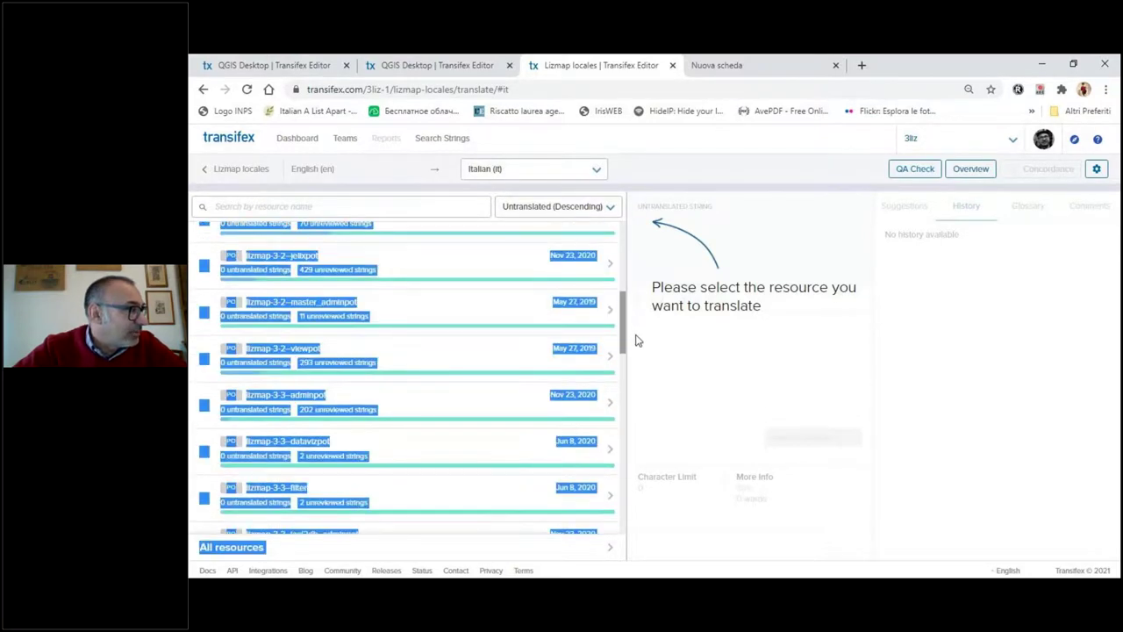
scroll(371, 394, "down", 1)
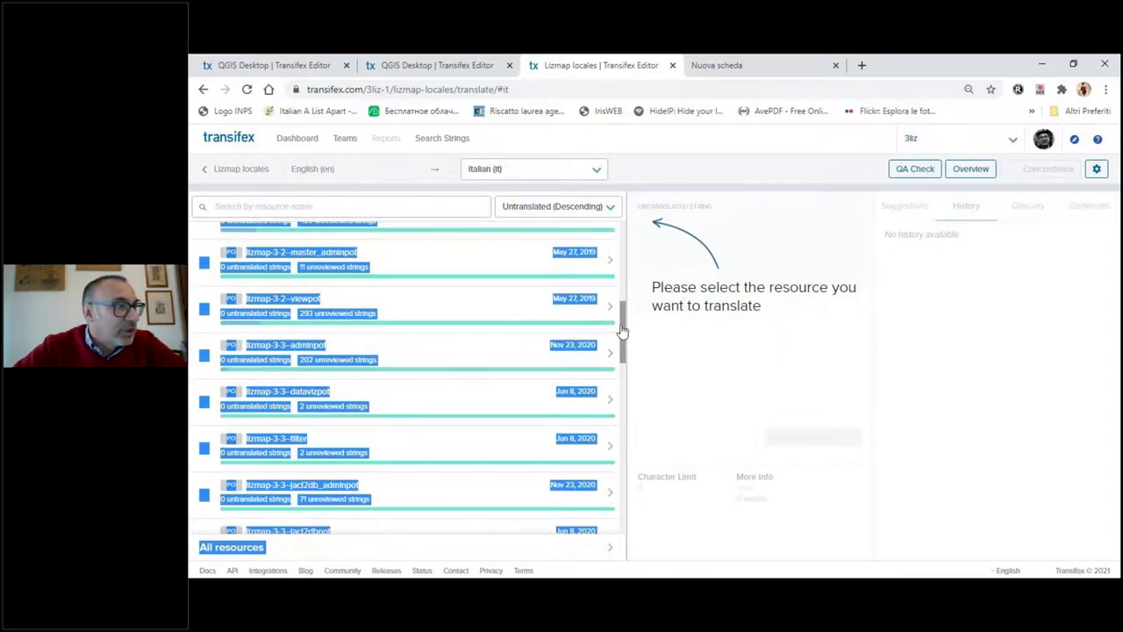
scroll(614, 289, "up", 1)
scroll(614, 240, "up", 5)
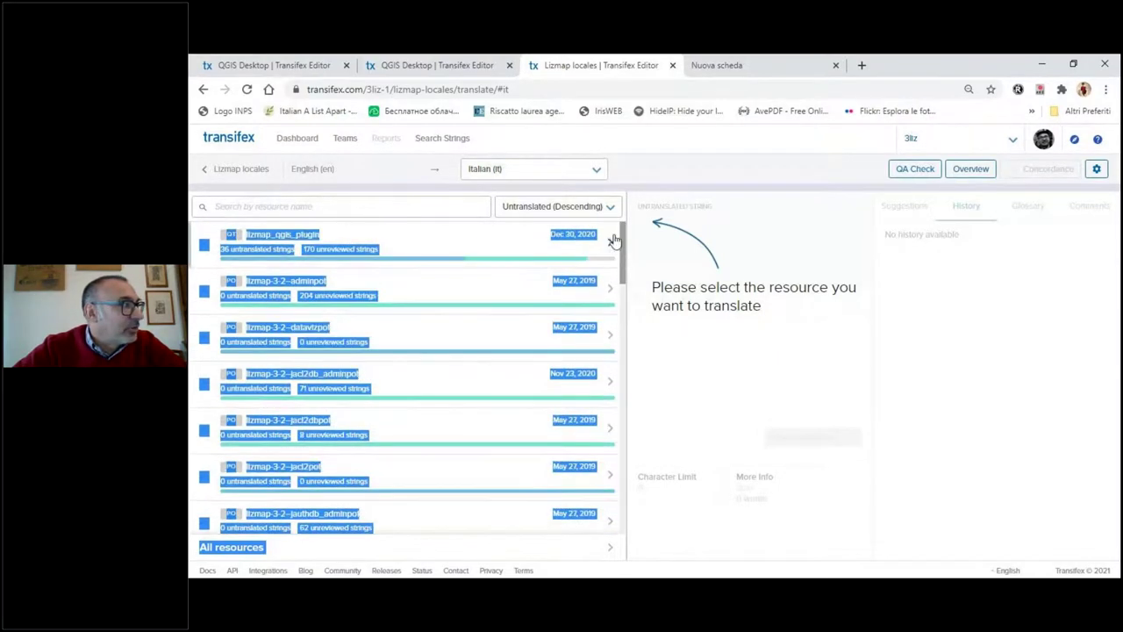
Open the lizmap_qgis_plugin resource and find the untranslated strings further down its list.
left_click(728, 371)
left_click(432, 263)
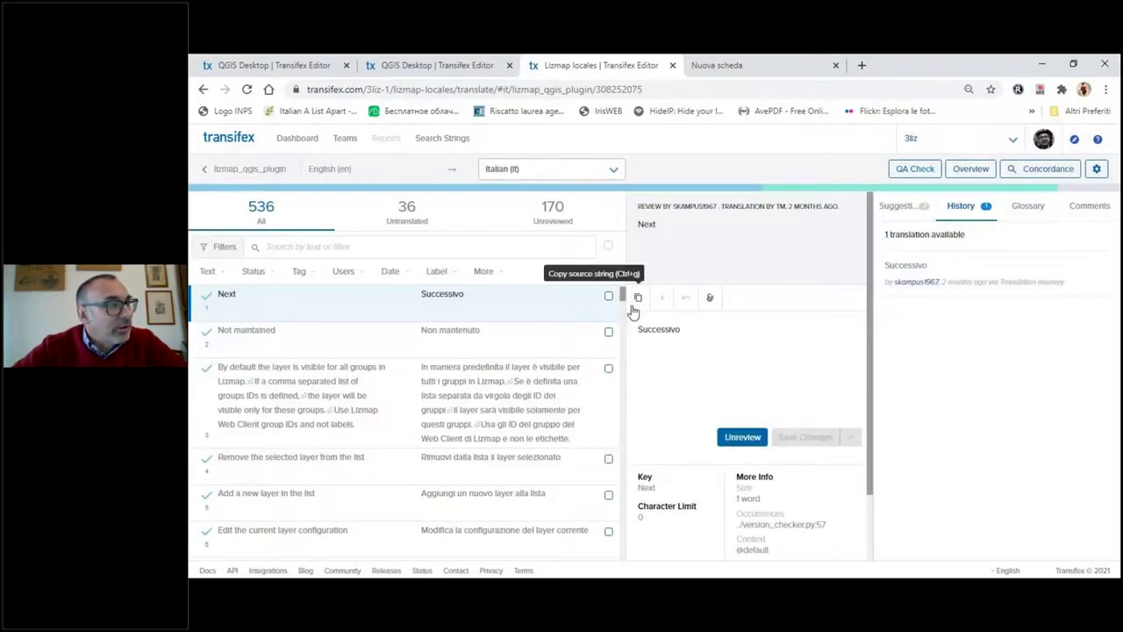
left_click_drag(624, 299, 624, 313)
Translate the string "Action" as "Azione", adapting the translation memory suggestion "Azioni", and save it.
left_click(485, 341)
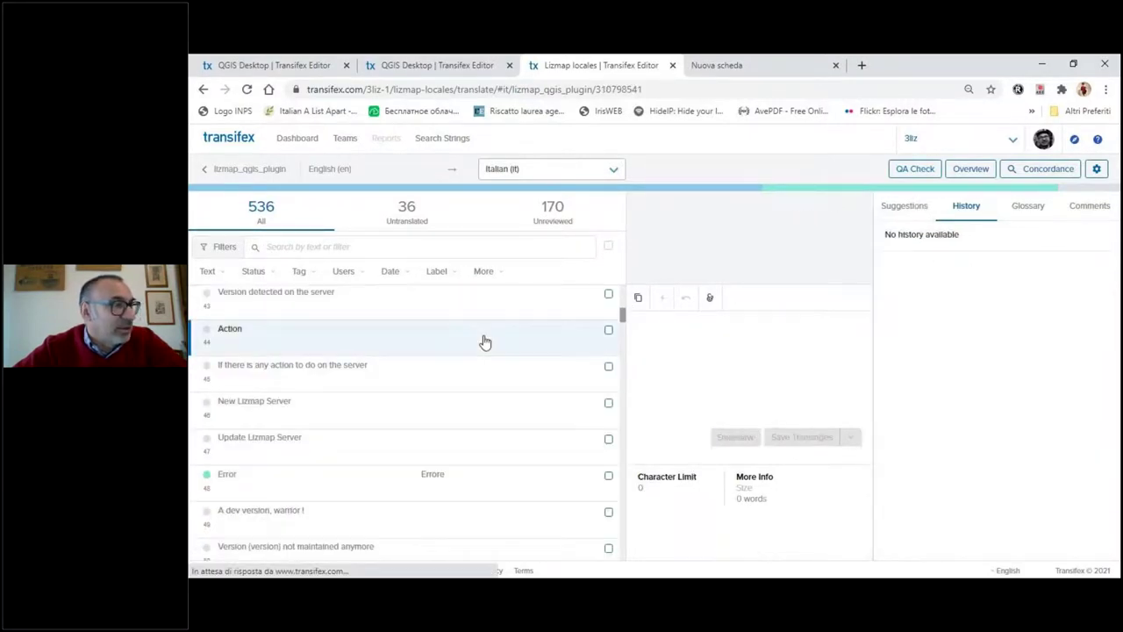
left_click(890, 208)
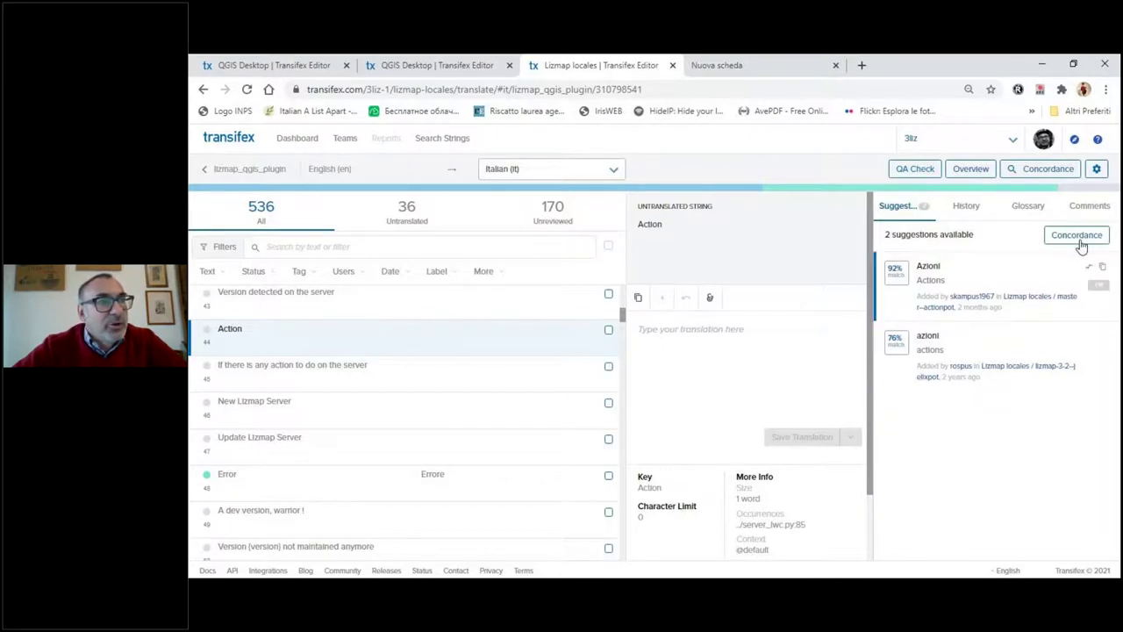
left_click(1104, 271)
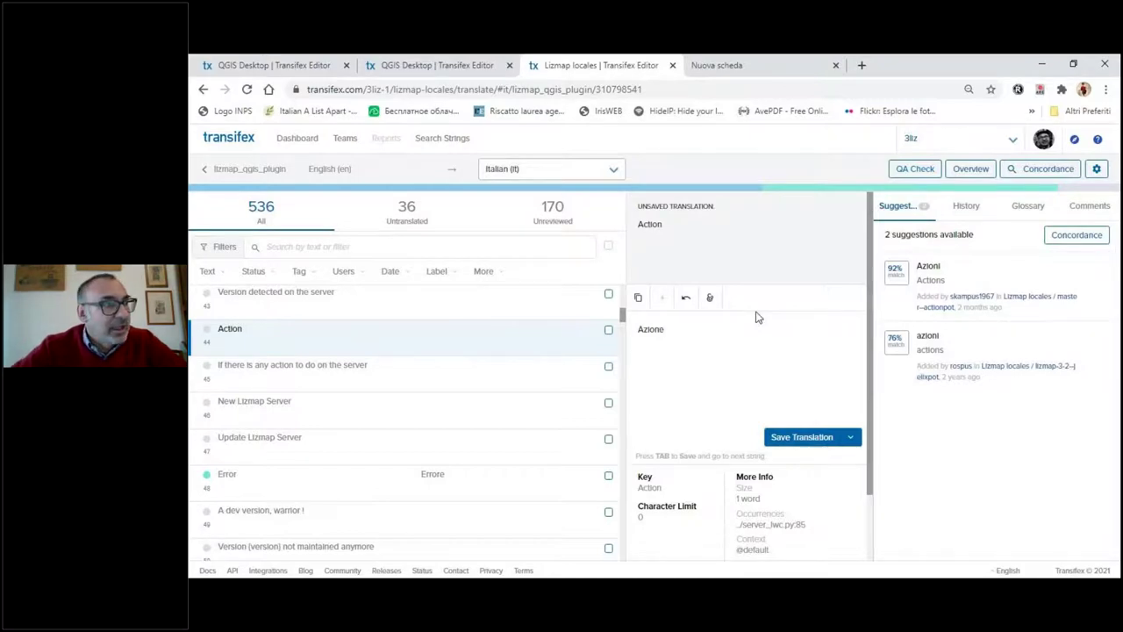
left_click(802, 438)
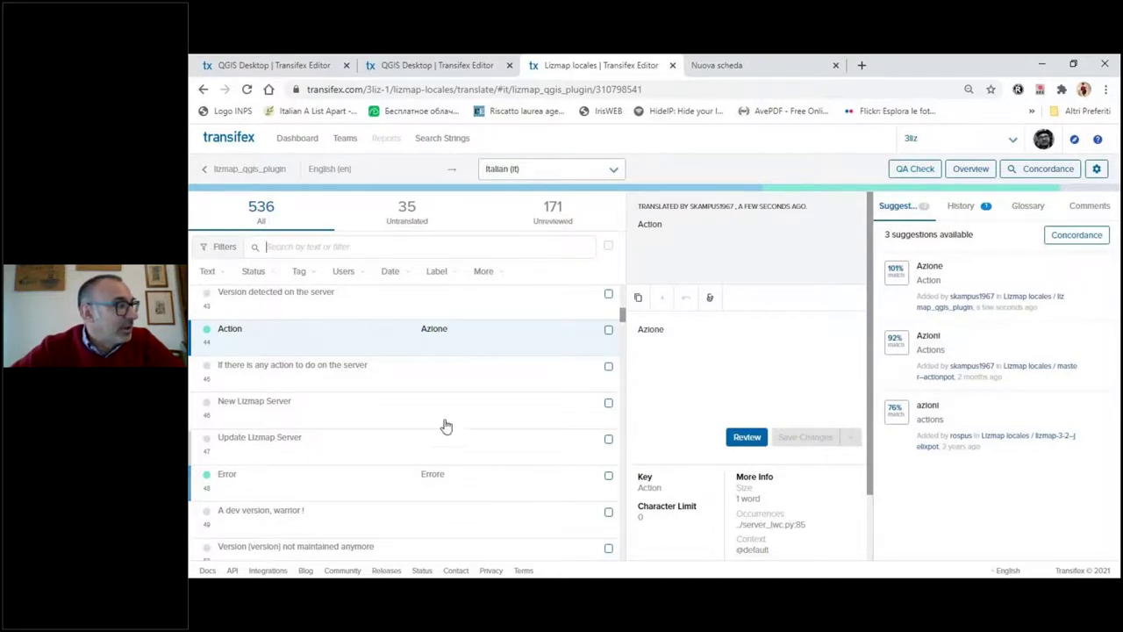
Translate the string "New Lizmap Server" as "New Server Lizmap" and save it.
left_click(490, 407)
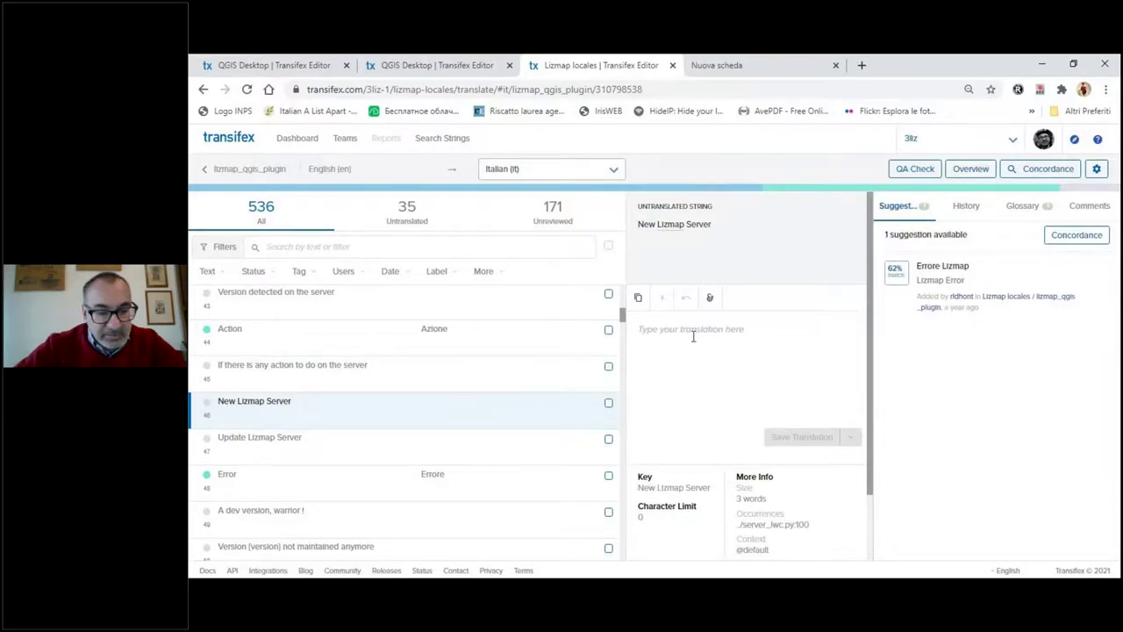
type("New Server Lizmap")
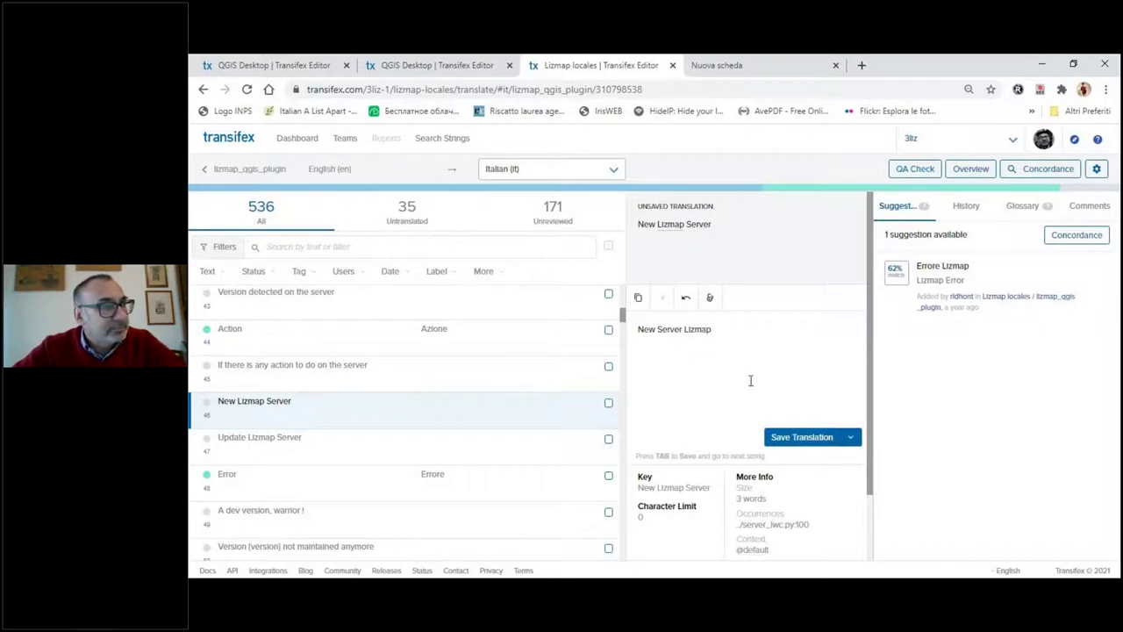
left_click(808, 436)
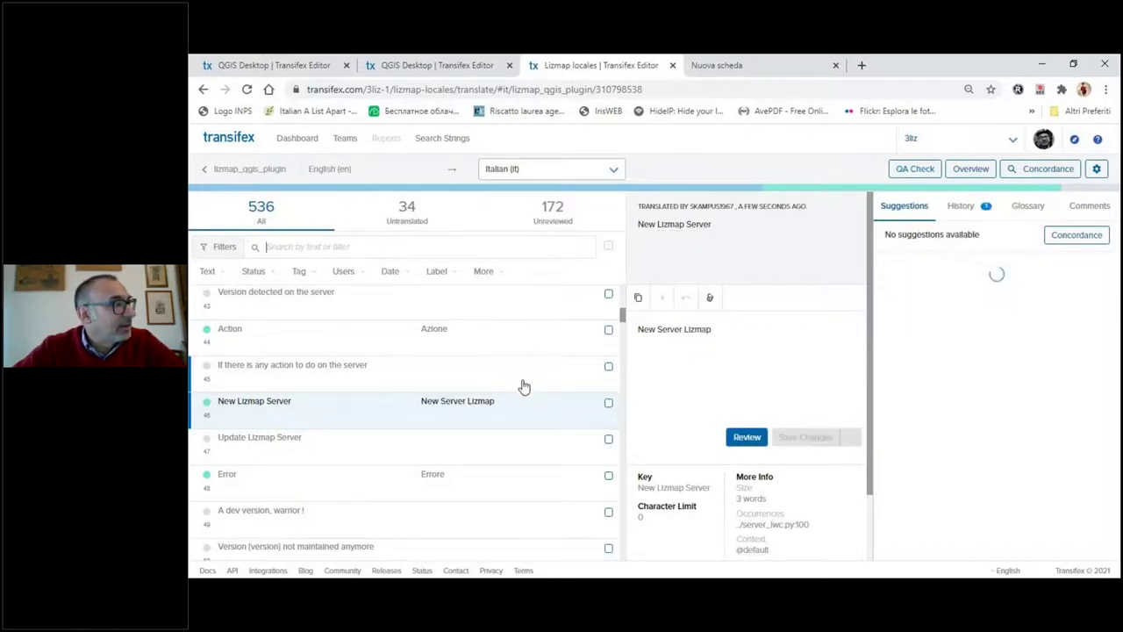
Translate "If there is any action to do on the server" as "Se ci sono azioni da fare sul server" and save it.
left_click(523, 384)
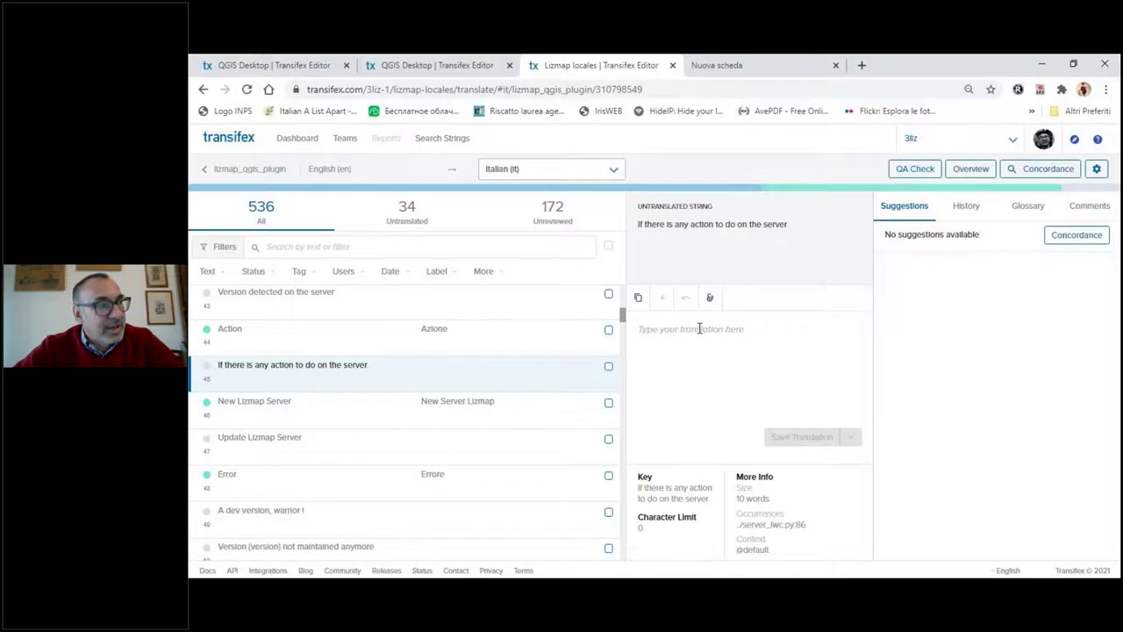
type("Se")
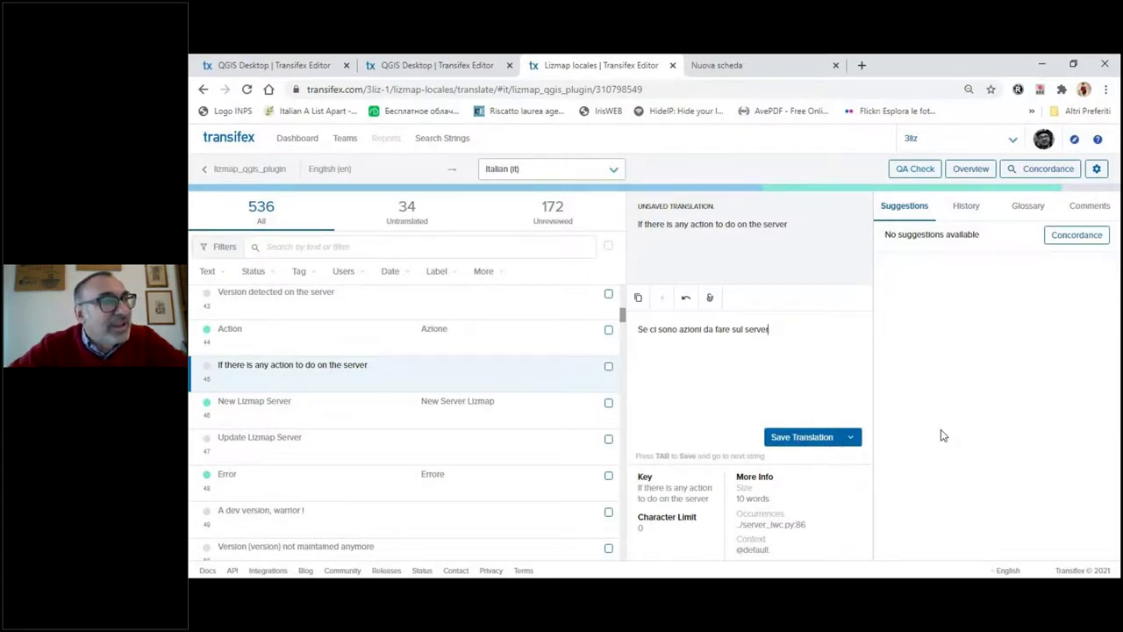
left_click(796, 443)
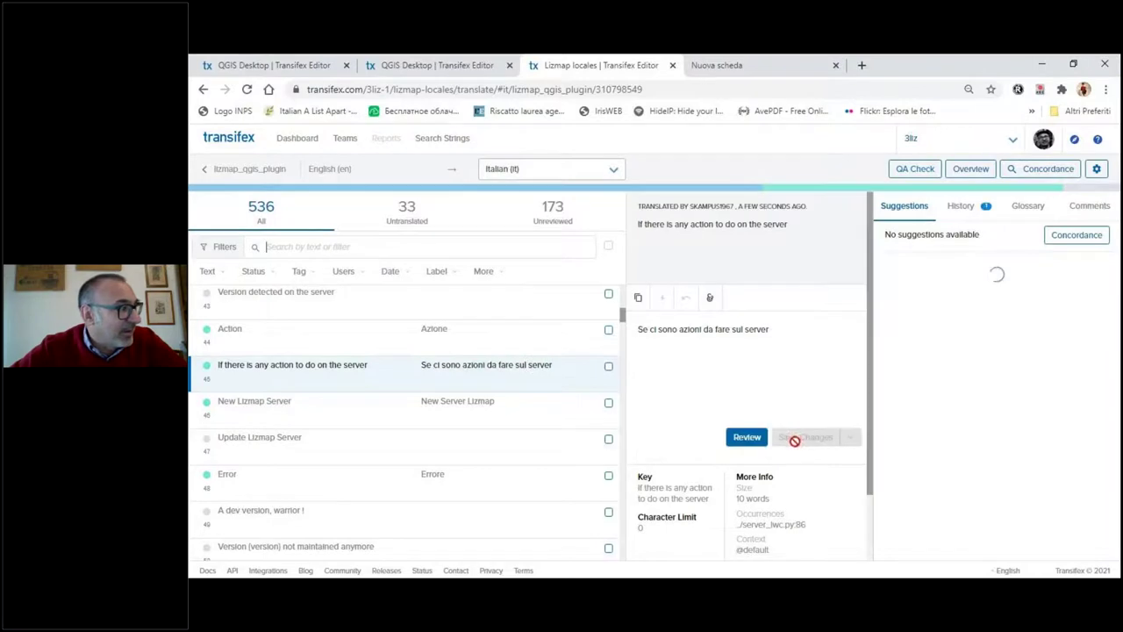
Fill the translation of "Update Lizmap Server" with the suggested "New Server Lizmap", leaving it unsaved.
left_click(535, 448)
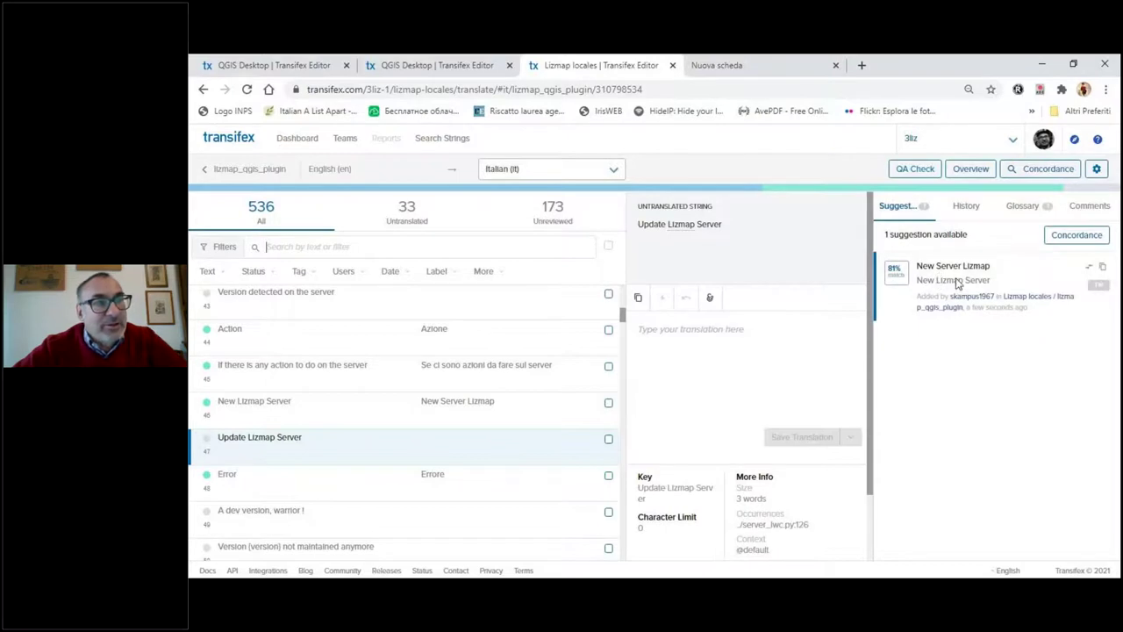
left_click(1102, 267)
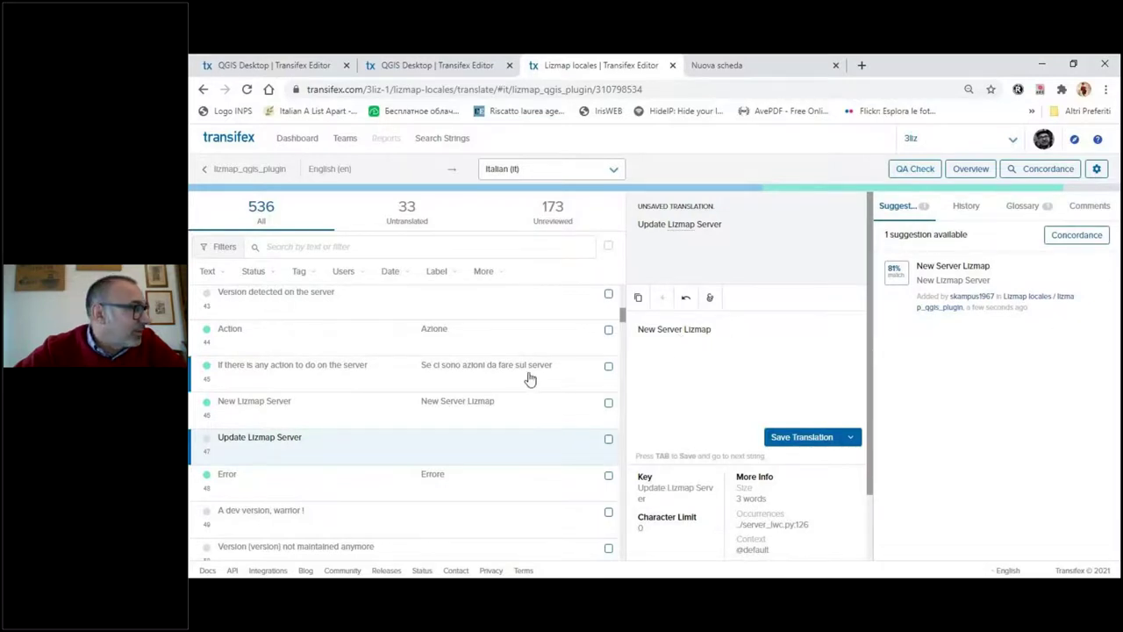
Correct the translation of "New Lizmap Server" to "Nuovo Server Lizmap" and save the change.
left_click(546, 414)
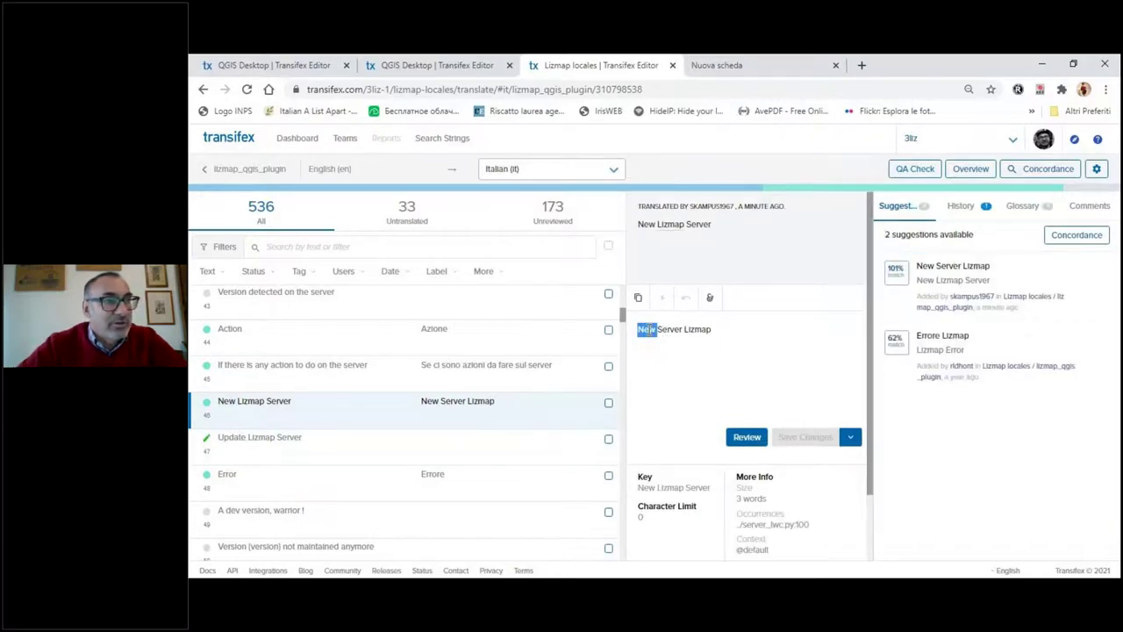
type("Nuobo")
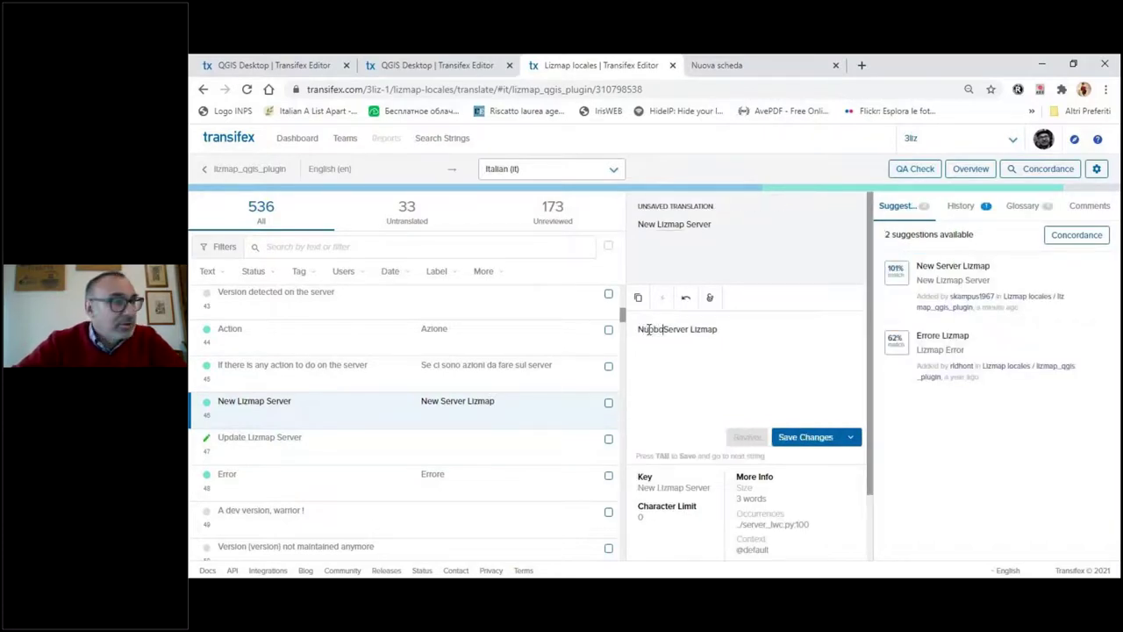
key("BackSpace")
key("BackSpace")
type("vo")
key("BackSpace")
key("BackSpace")
key("BackSpace")
type("obo")
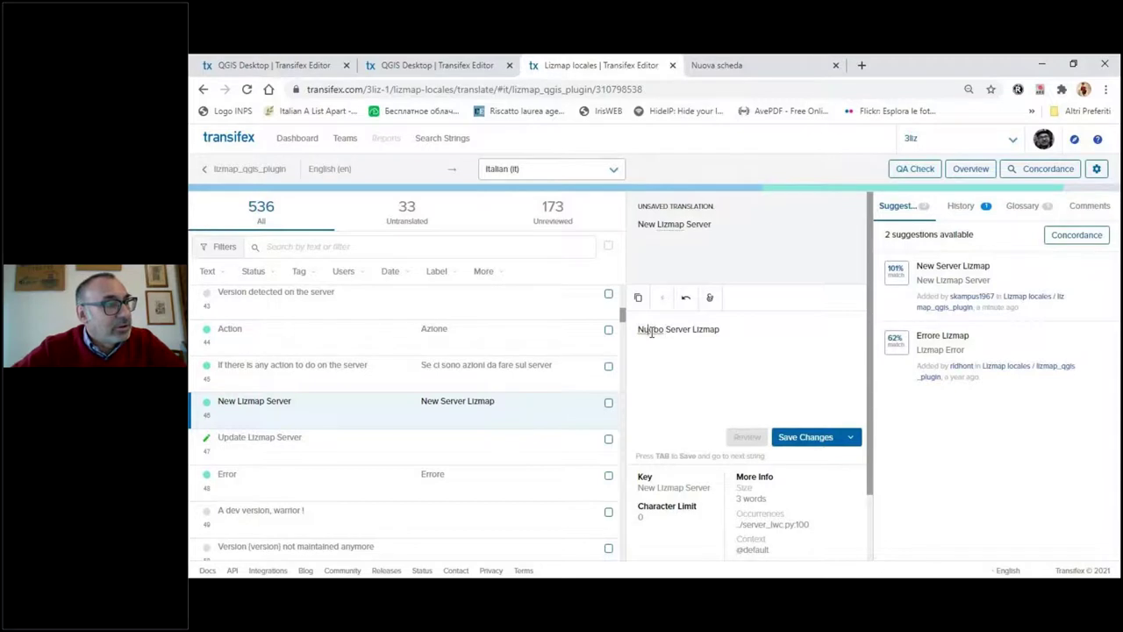
right_click(651, 331)
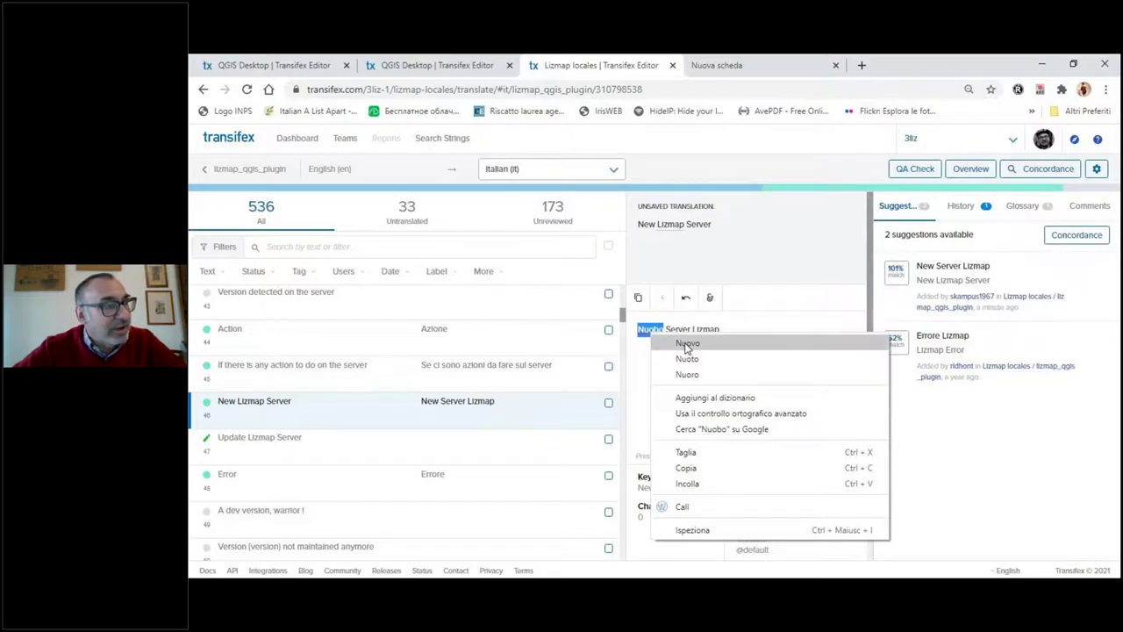
left_click(687, 345)
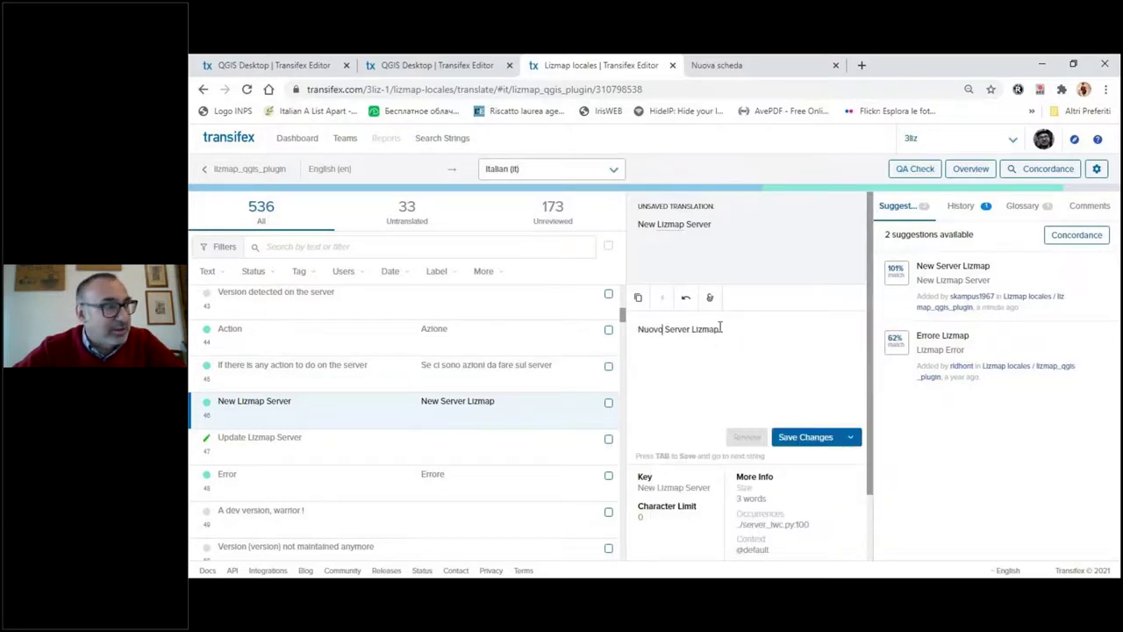
left_click(808, 437)
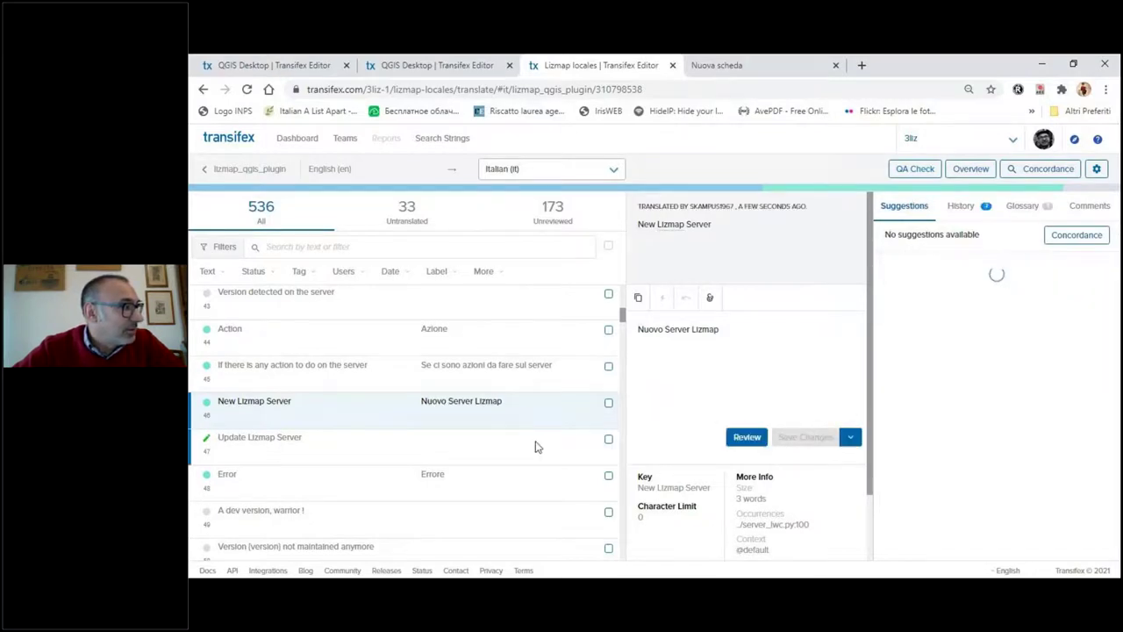
Fill the translation of "Update Lizmap Server" with the suggested "Nuovo Server Lizmap".
left_click(483, 446)
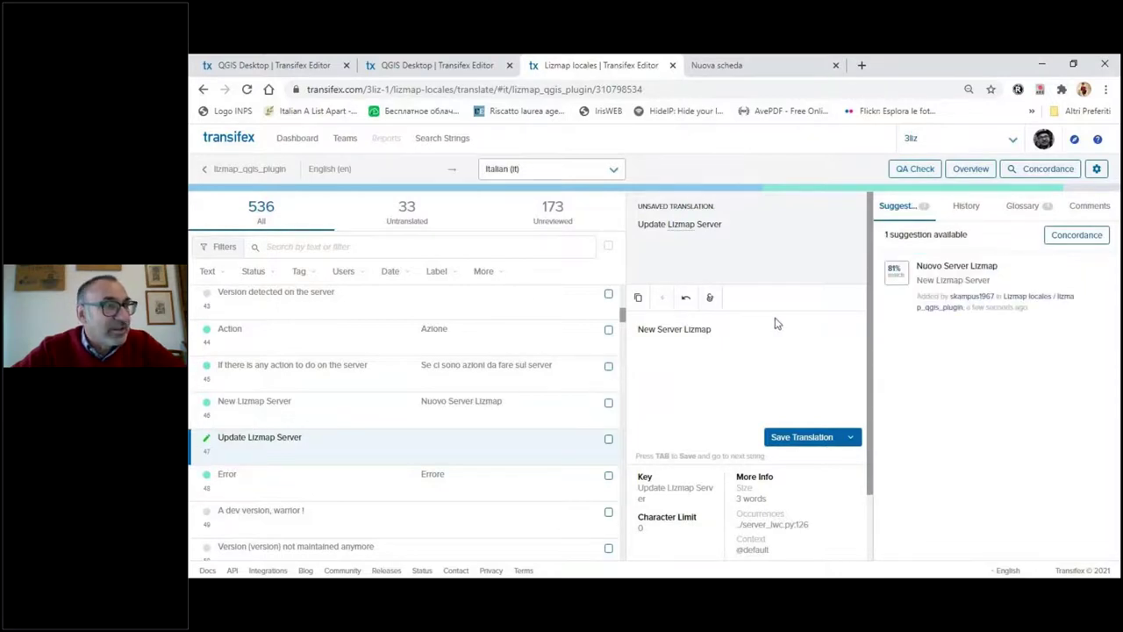
left_click(1103, 267)
double_click(646, 328)
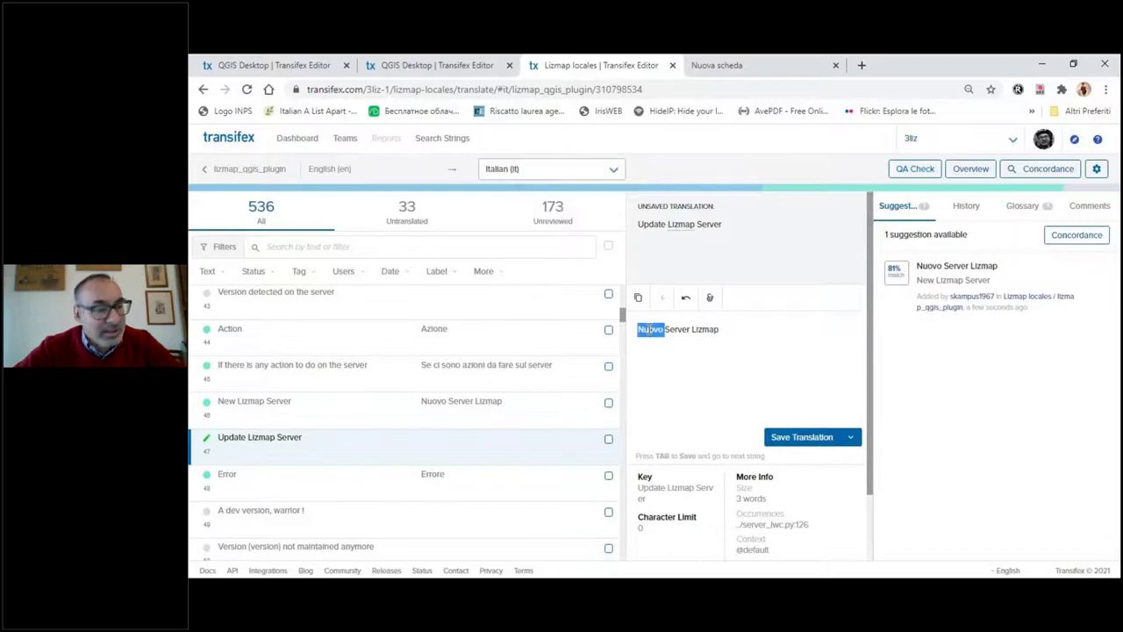
Try to replace the word "Nuovo" with "Aggiorna" in the translation of "Update Lizmap Server".
key("BackSpace")
type("Aggiorna")
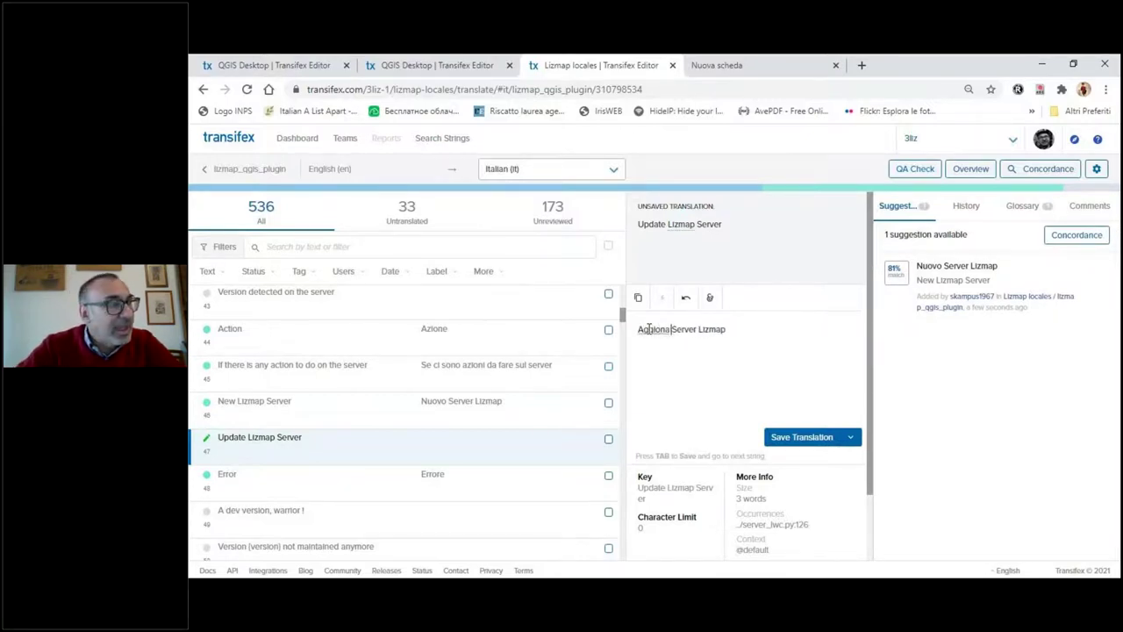
key("BackSpace")
key("BackSpace")
key("BackSpace")
type("na")
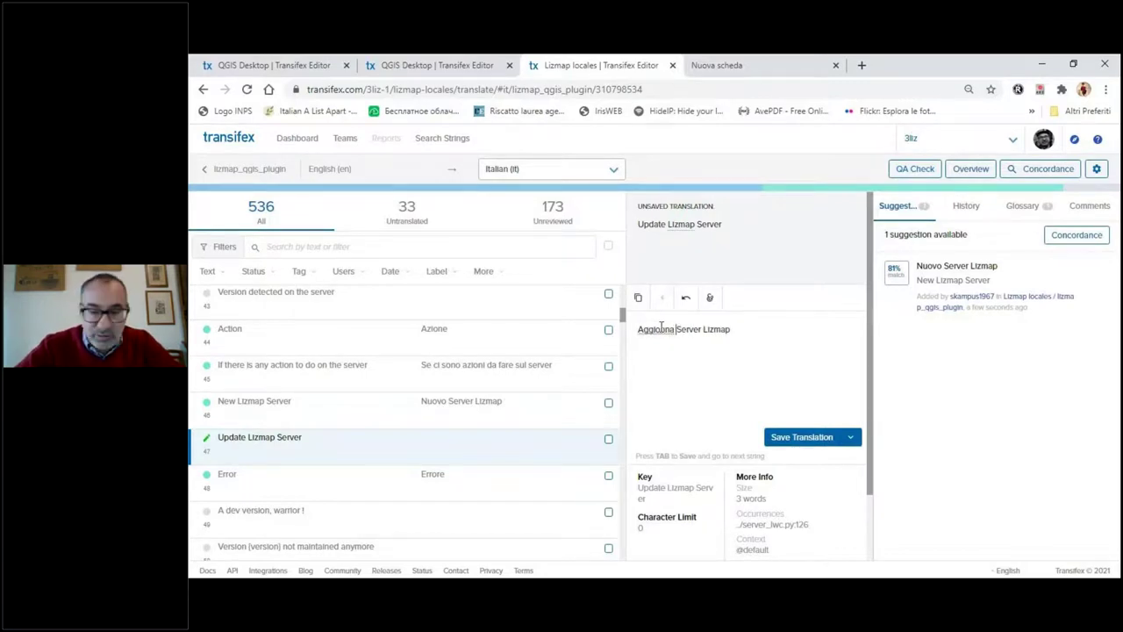
key("BackSpace")
key("BackSpace")
type("rna")
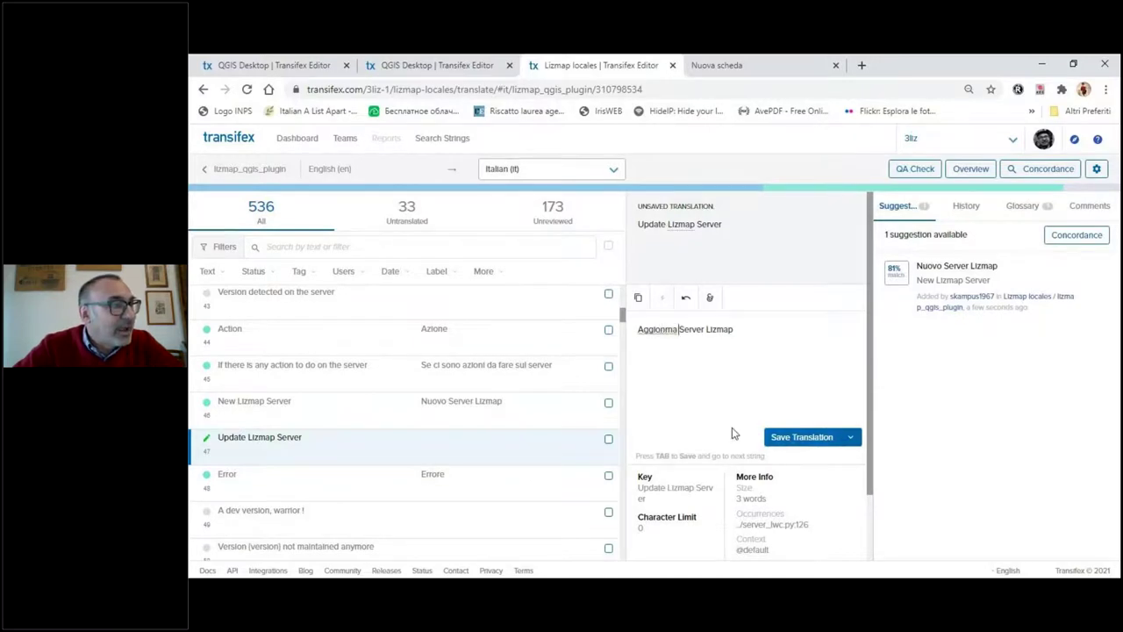
key("BackSpace")
key("BackSpace")
type("na")
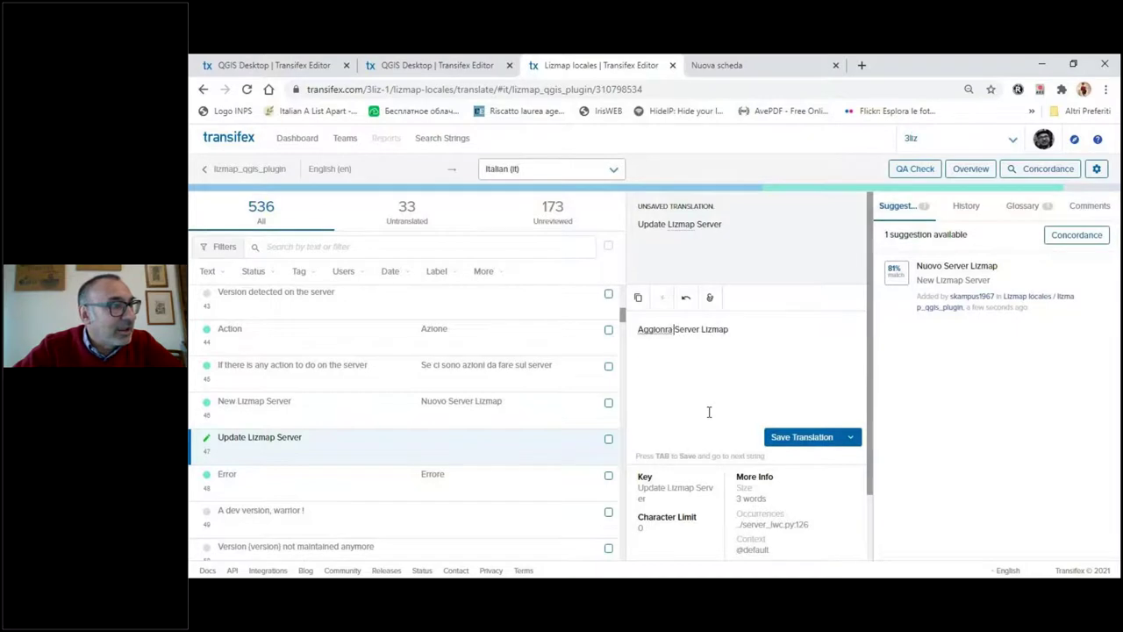
Correct the spelling so the translation reads "Aggiorna Server Lizmap", save it and mark it as reviewed.
left_click(654, 349)
key("BackSpace")
key("BackSpace")
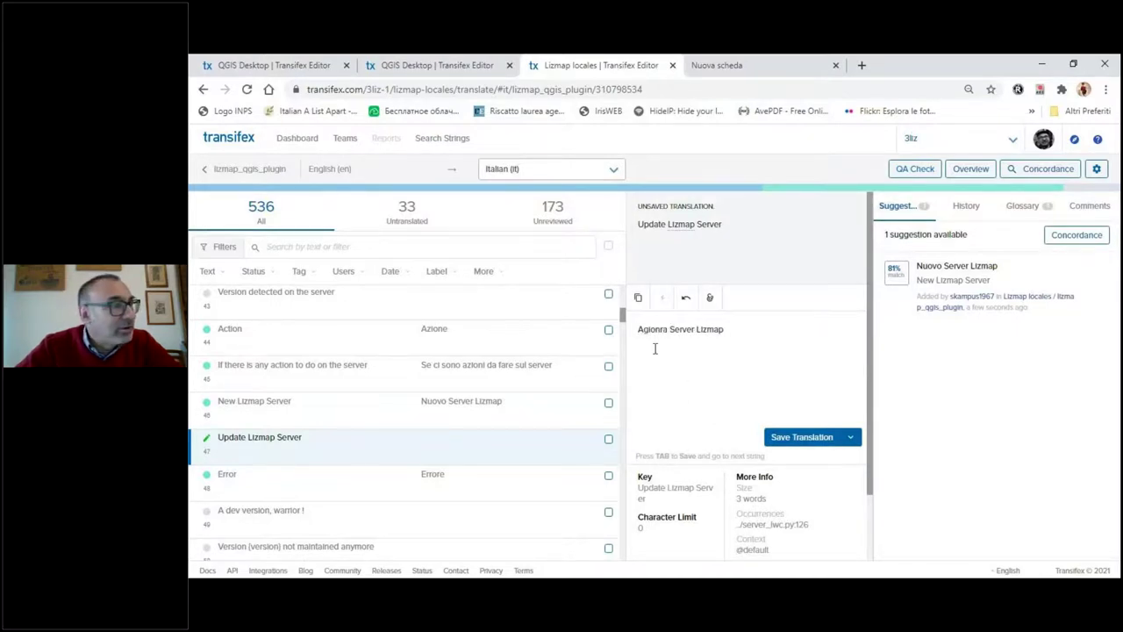
key("BackSpace")
type("Aggiorna")
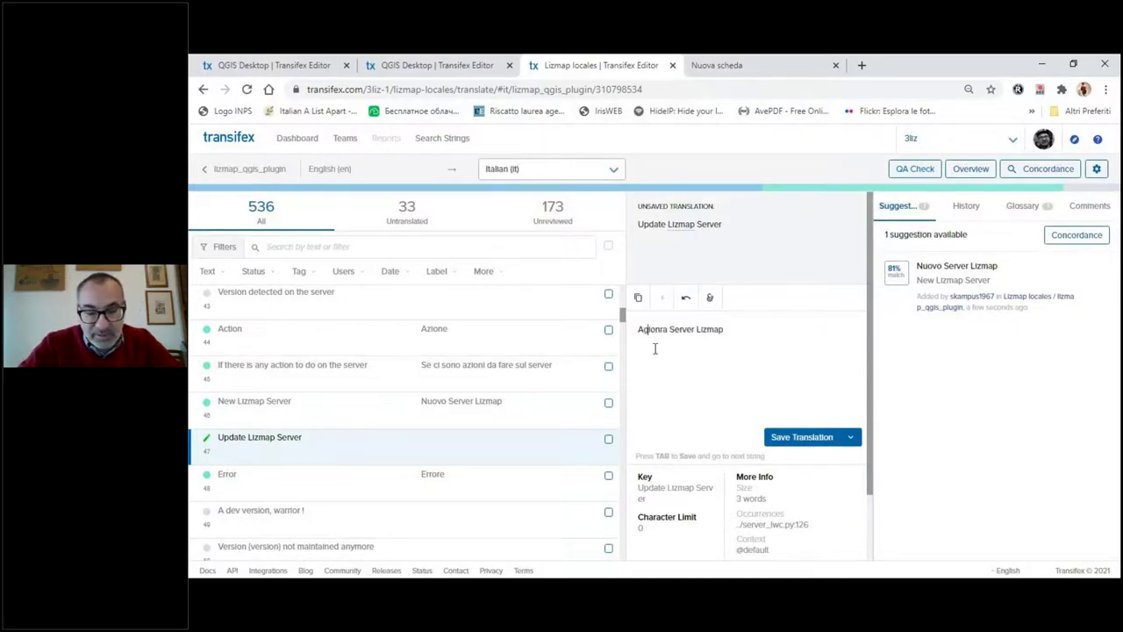
key("Delete")
key("Delete")
key("Delete")
key("Delete")
key("Delete")
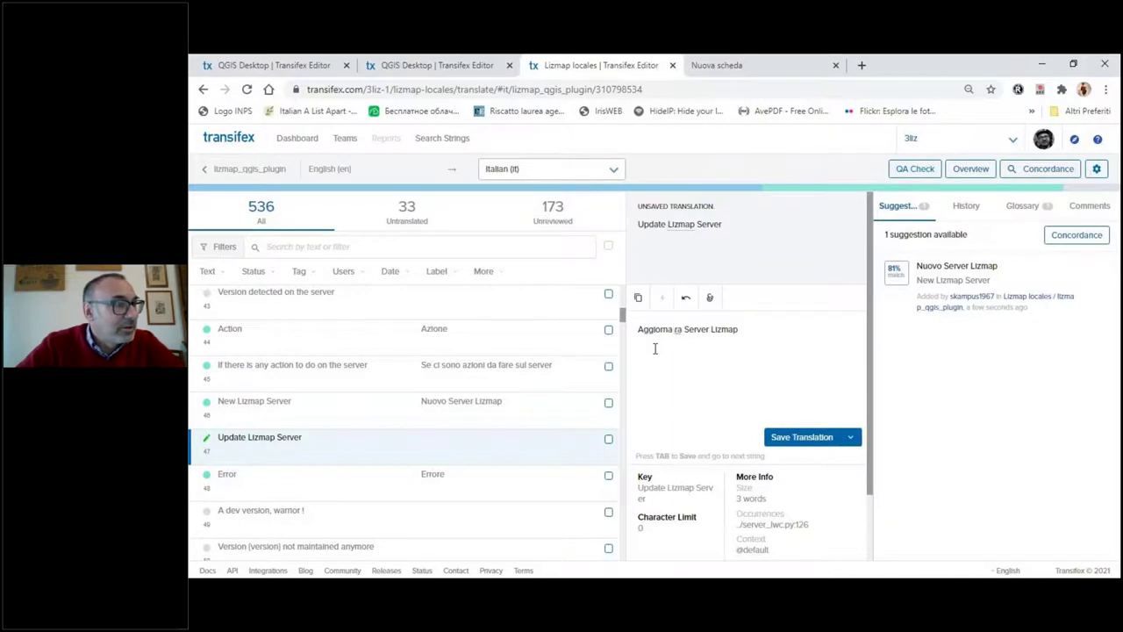
left_click(798, 436)
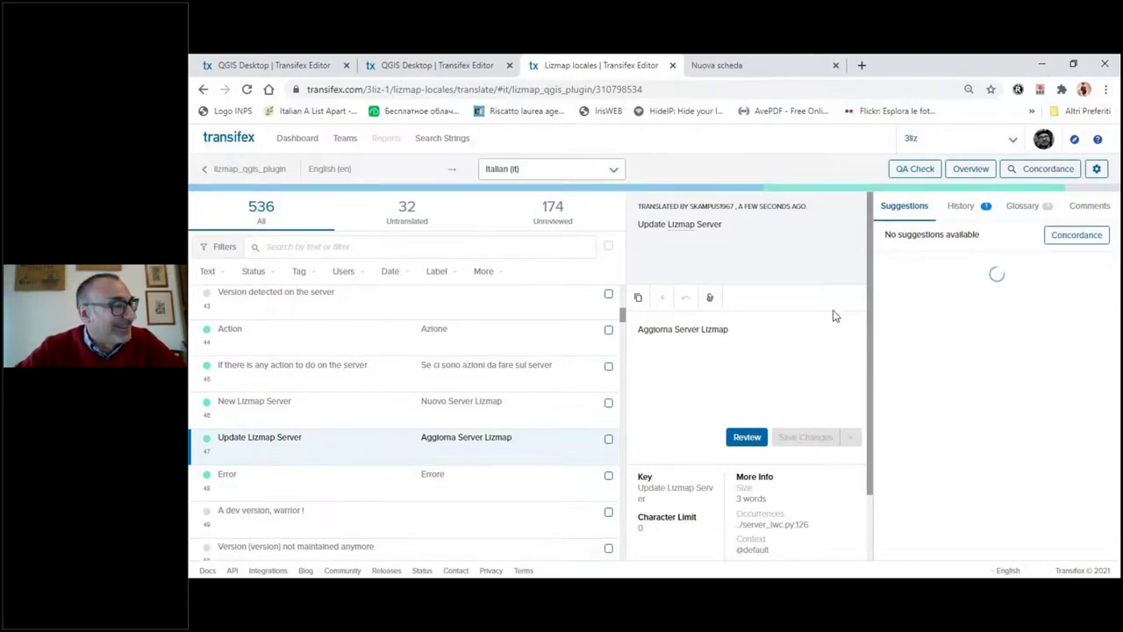
left_click(747, 437)
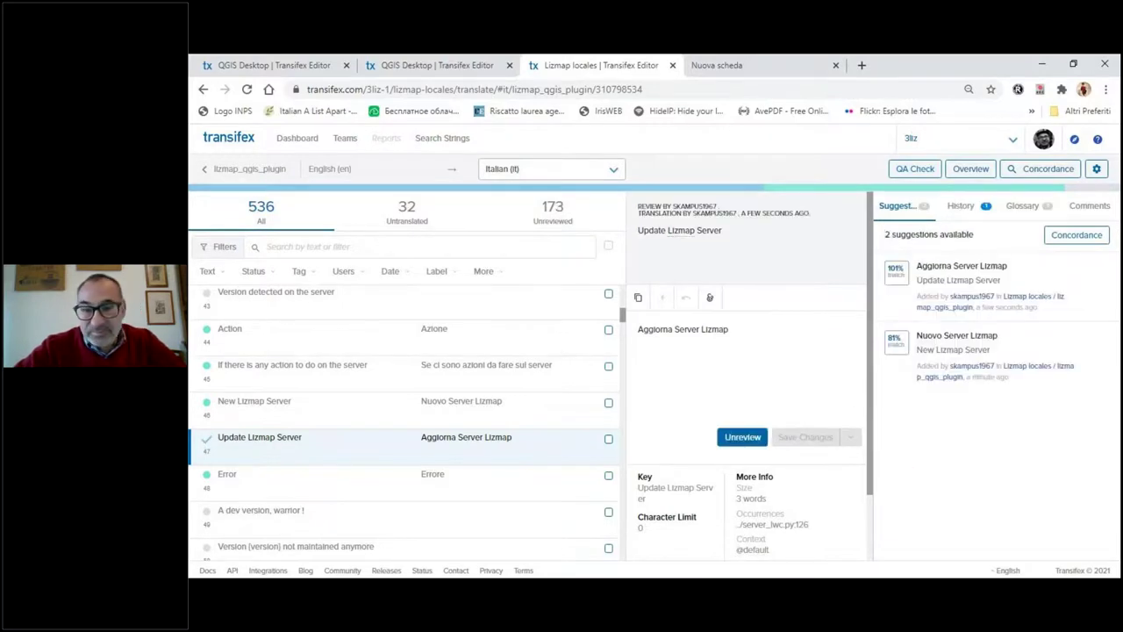
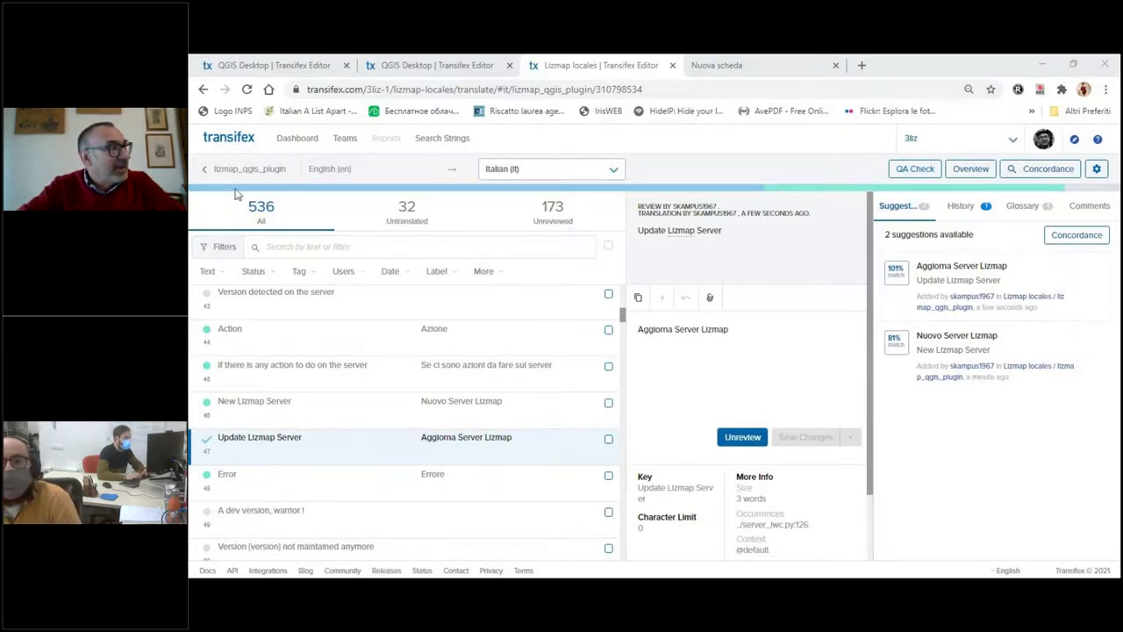
Switch to the QGIS organization and open the QGIS Desktop resource release-3-16--qgis-application for Italian translation.
left_click(930, 141)
left_click(954, 338)
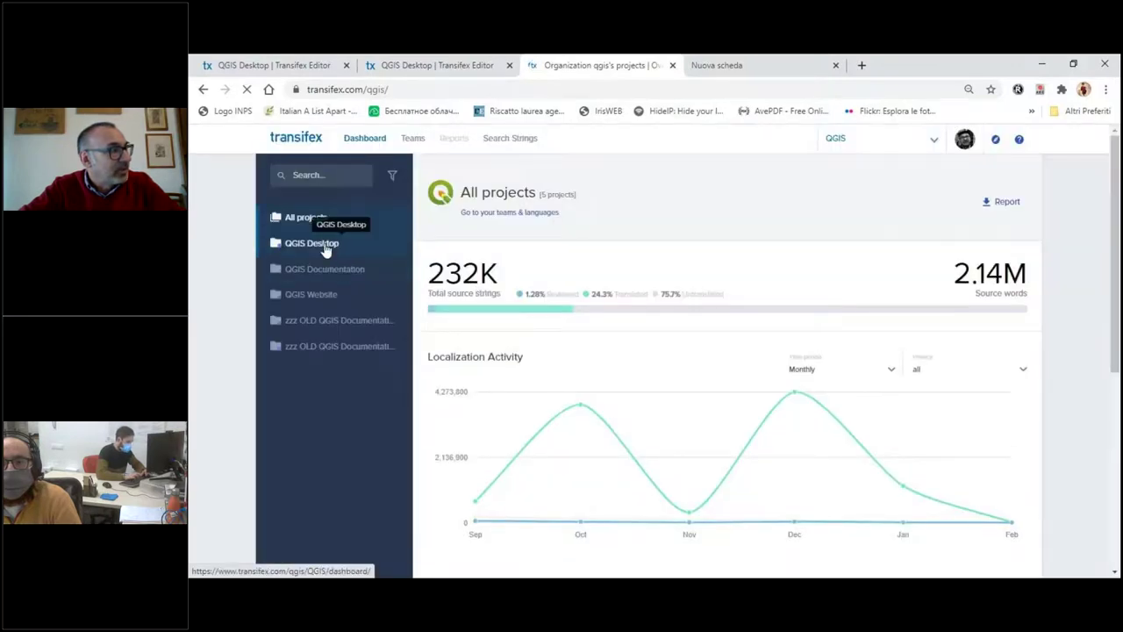
left_click(325, 247)
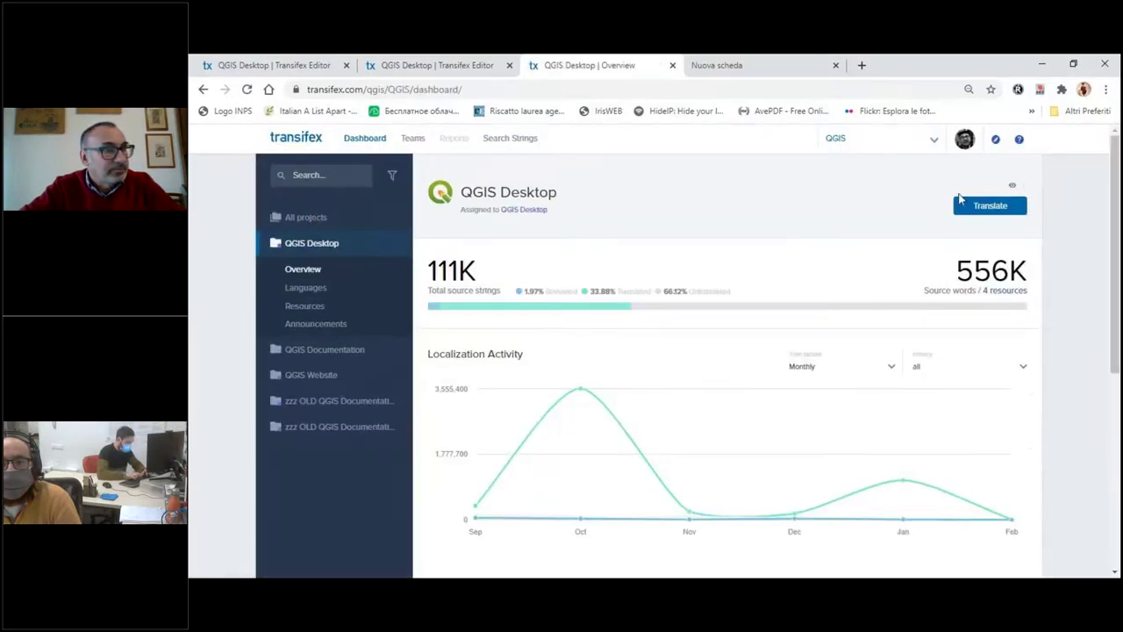
left_click(989, 210)
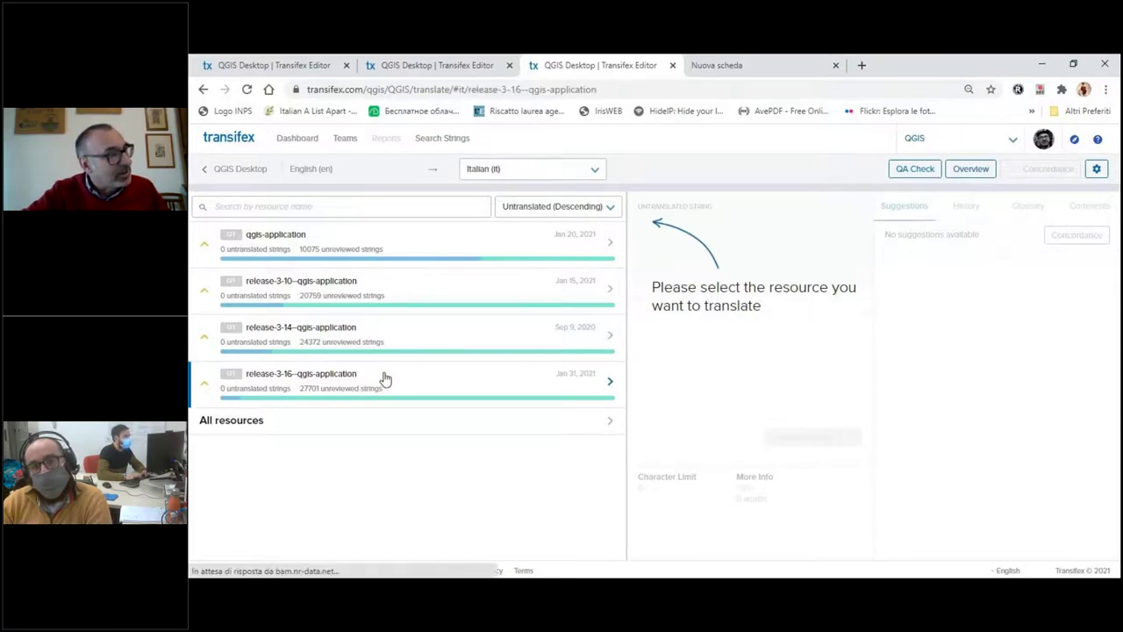
left_click(383, 378)
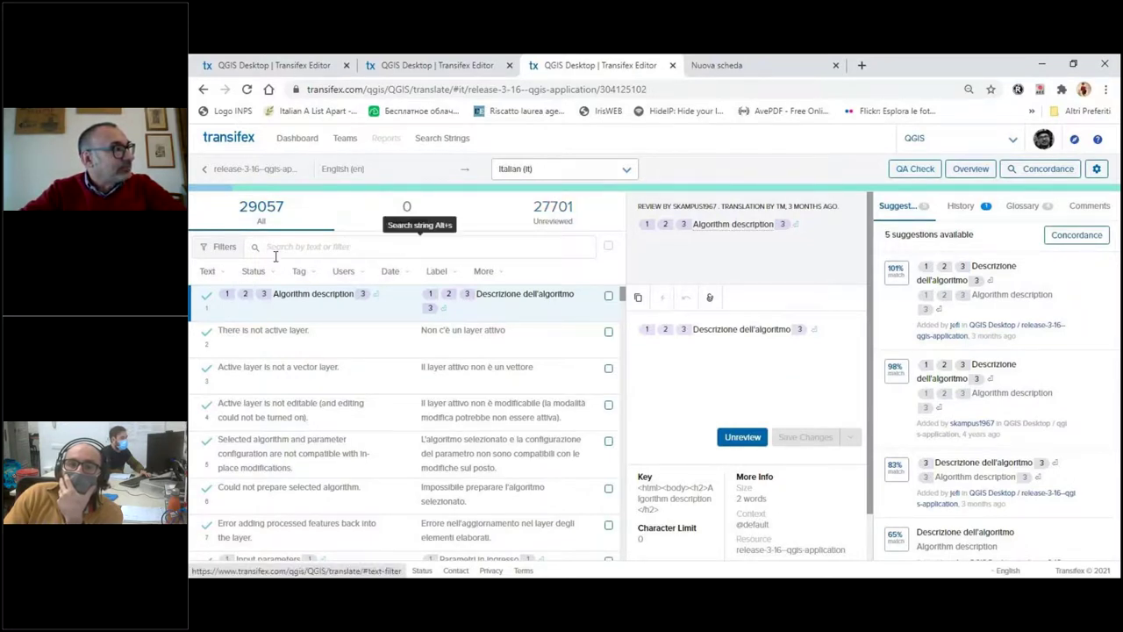
Filter the strings by source text with the whole-word match "feature" in double quotes.
left_click(222, 278)
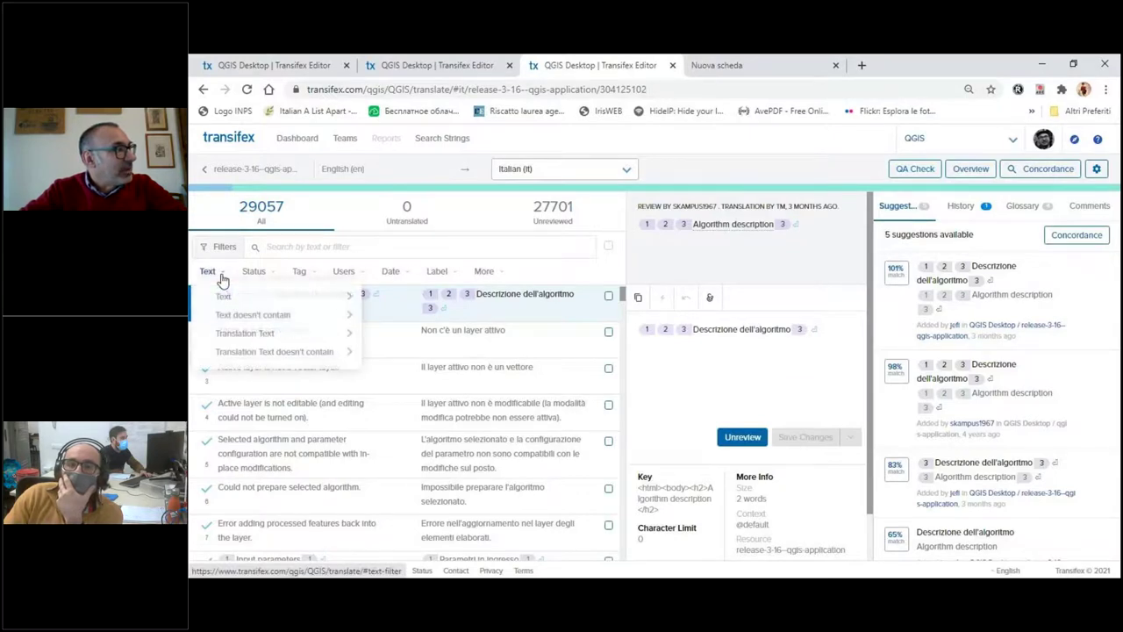
left_click(226, 298)
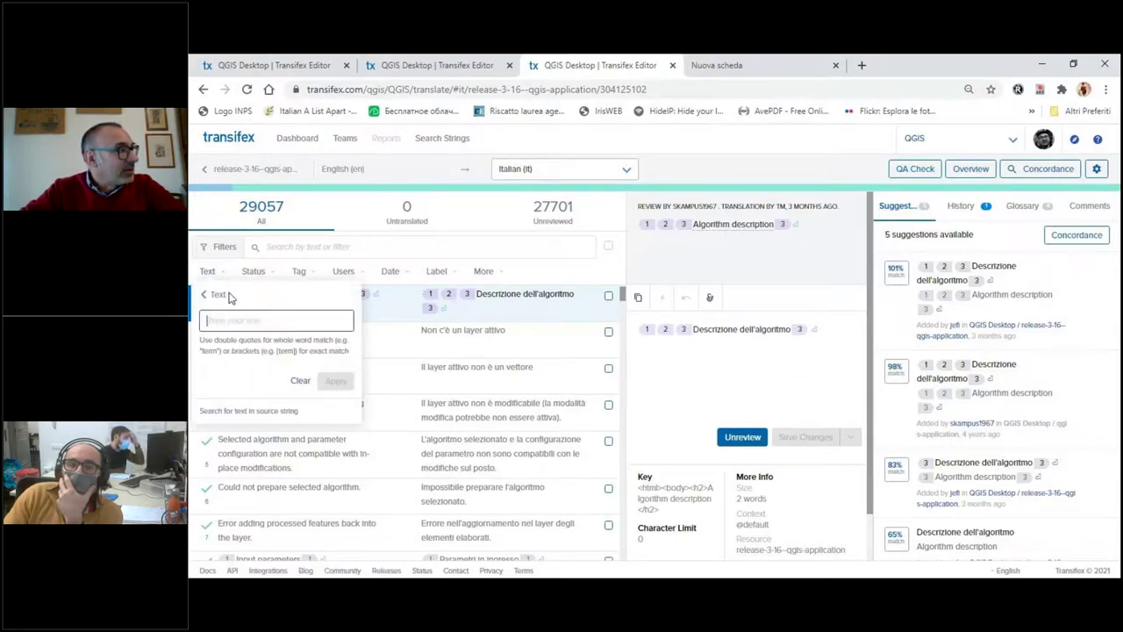
type("1feat")
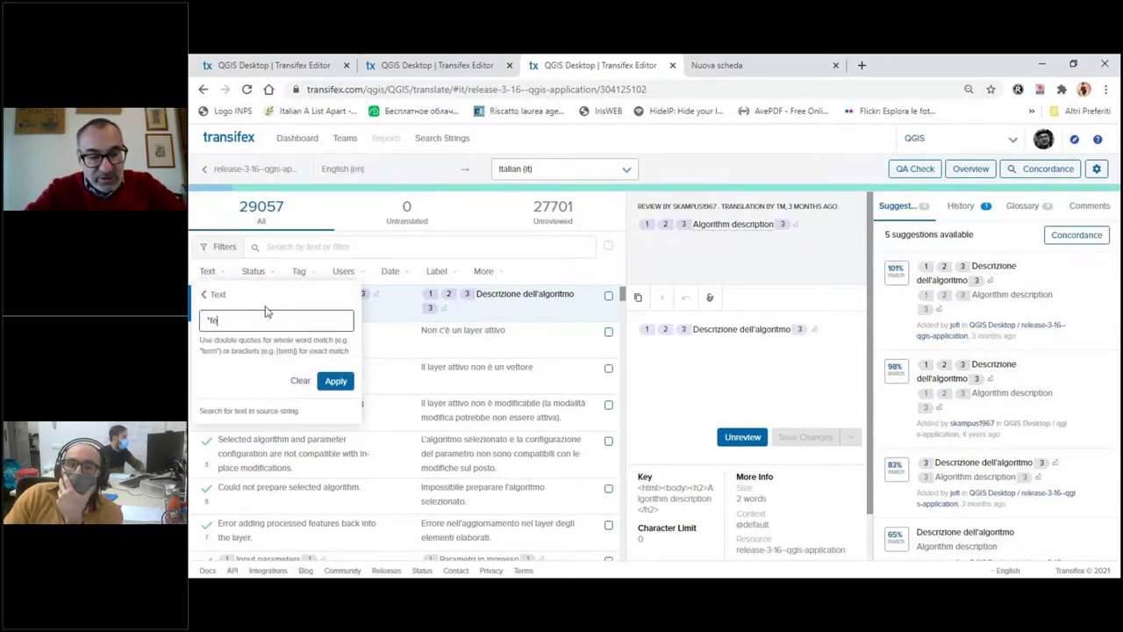
type("ure\"")
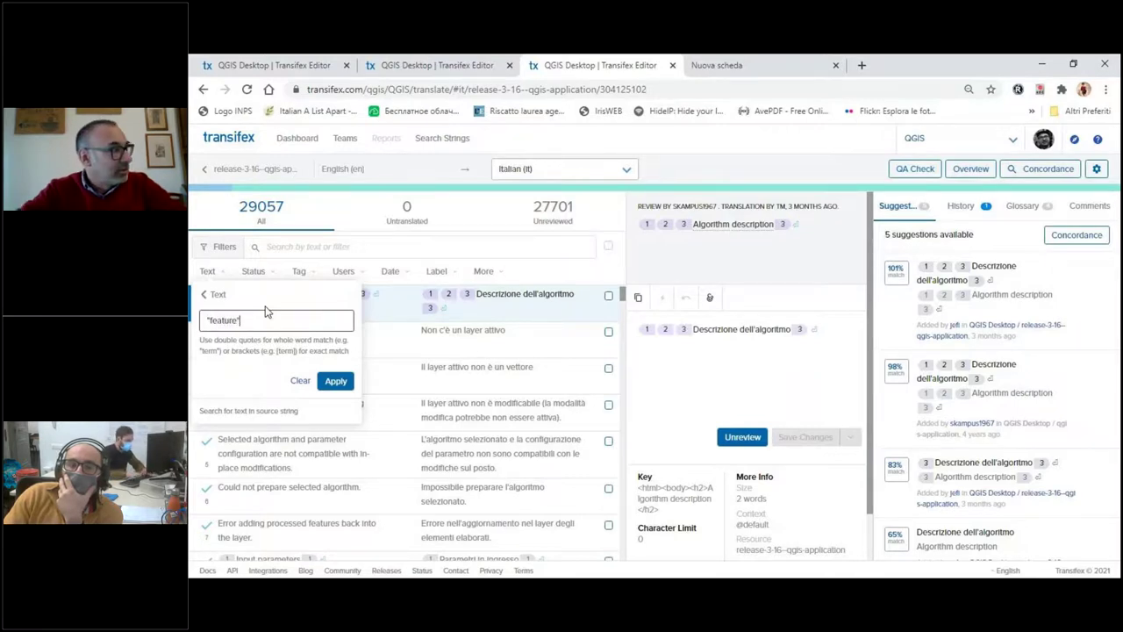
left_click(334, 381)
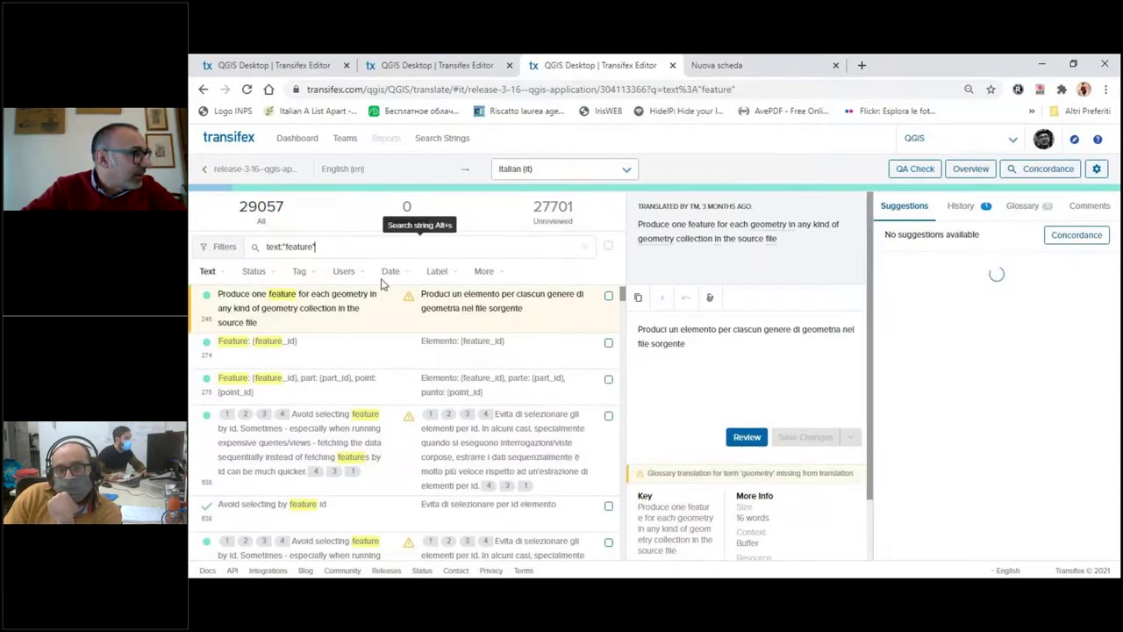
Clear the text filter and filter the source strings with the bracketed exact-match term ["feature"].
left_click(226, 277)
left_click(228, 298)
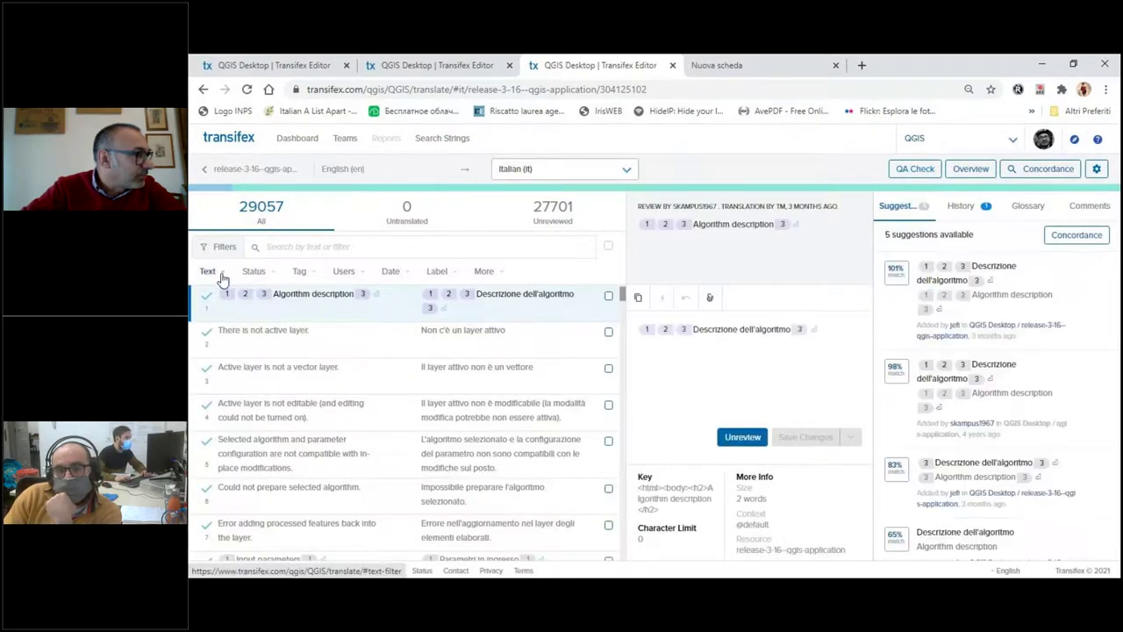
left_click(222, 277)
left_click(223, 297)
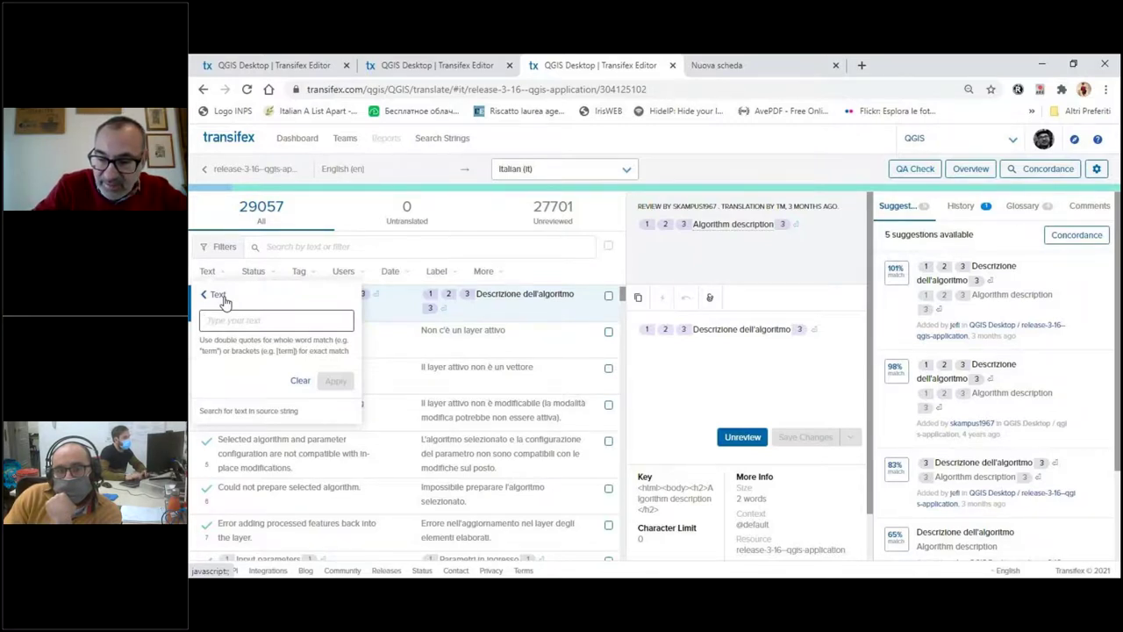
type("[")
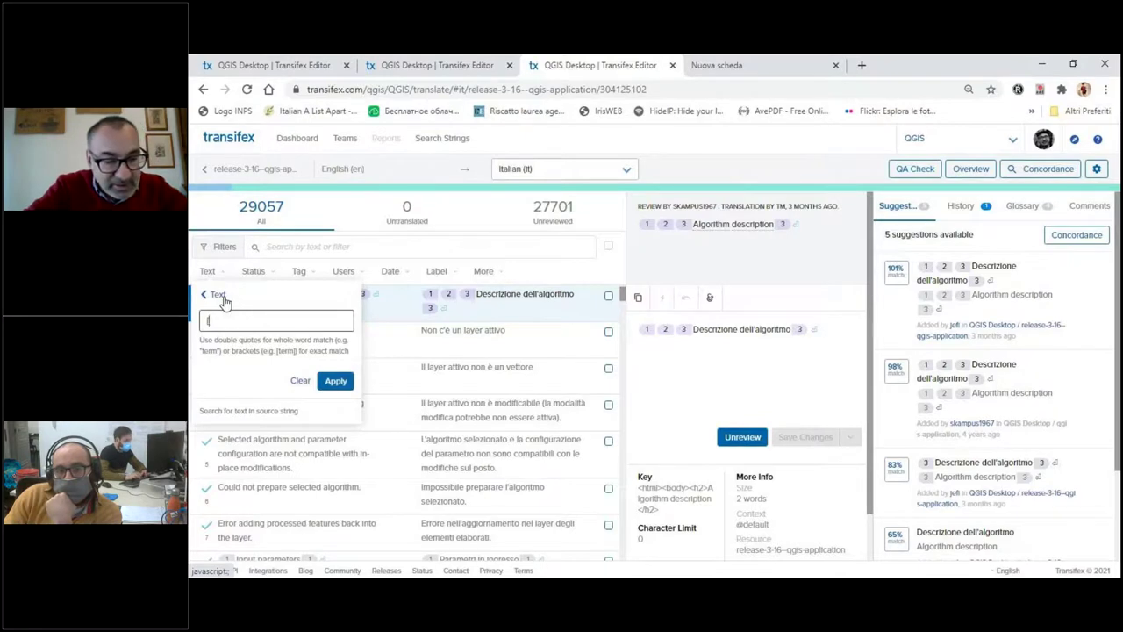
type("\"feature\"")
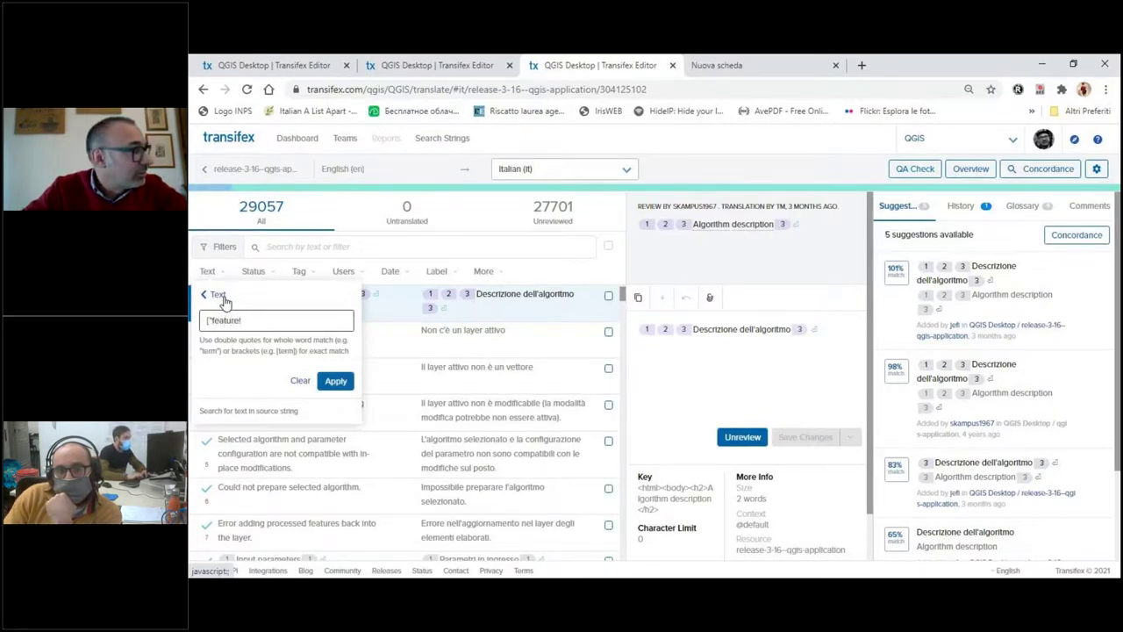
key("BackSpace")
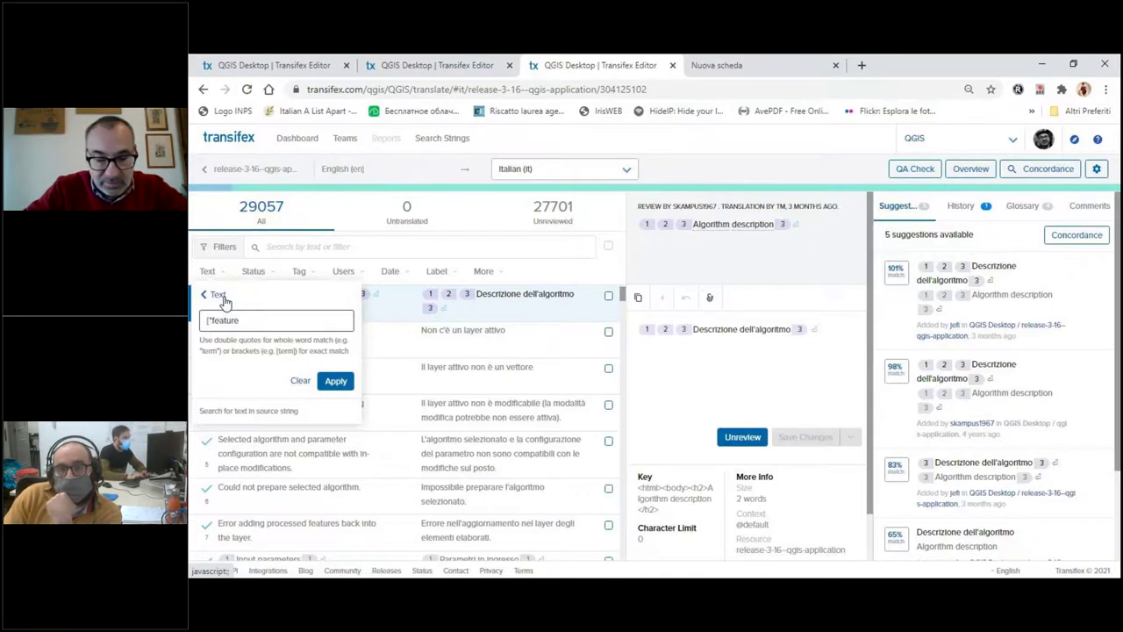
type("]")
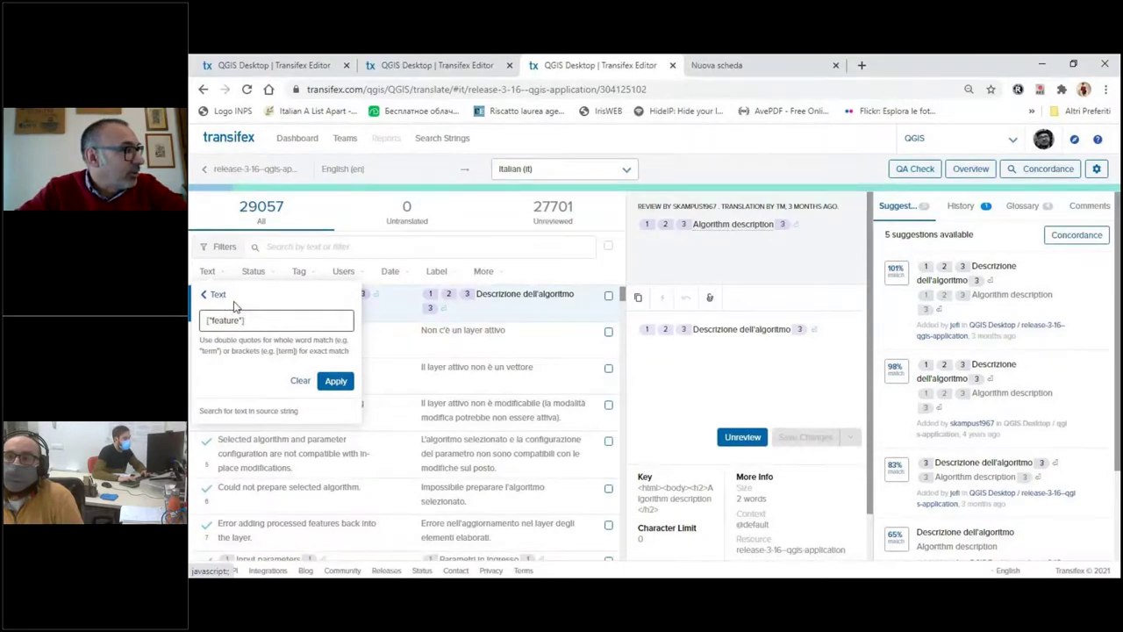
left_click(329, 383)
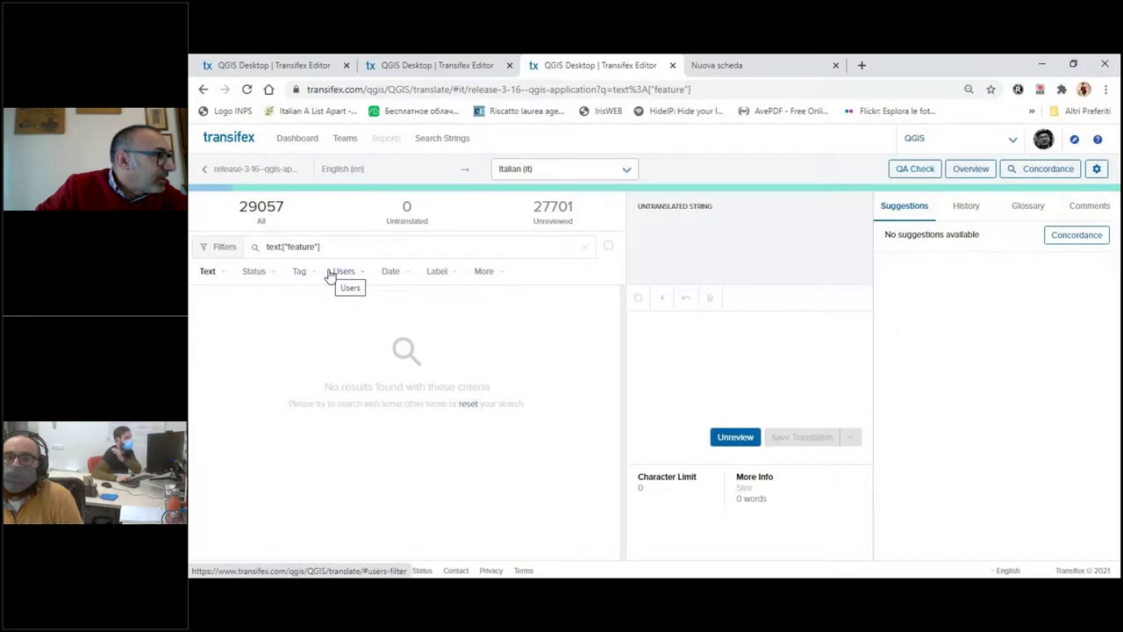
Remove the double quotes from the text filter so it searches the source strings for the exact match [feature].
key("alt+s")
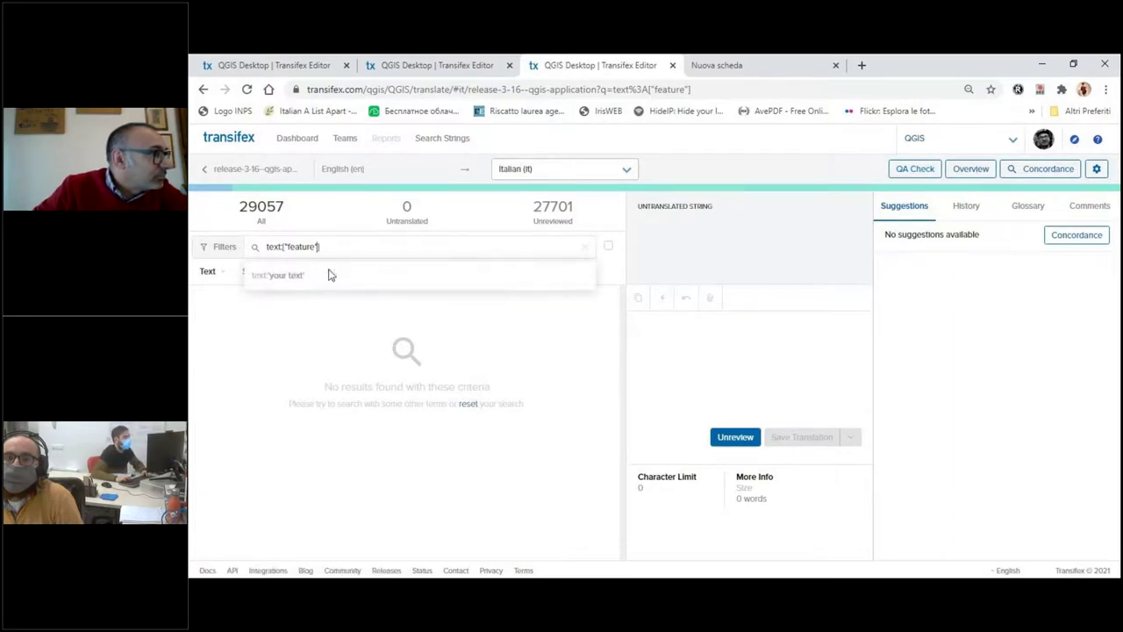
key("Left")
key("Left")
key("Left")
key("Left")
key("Left")
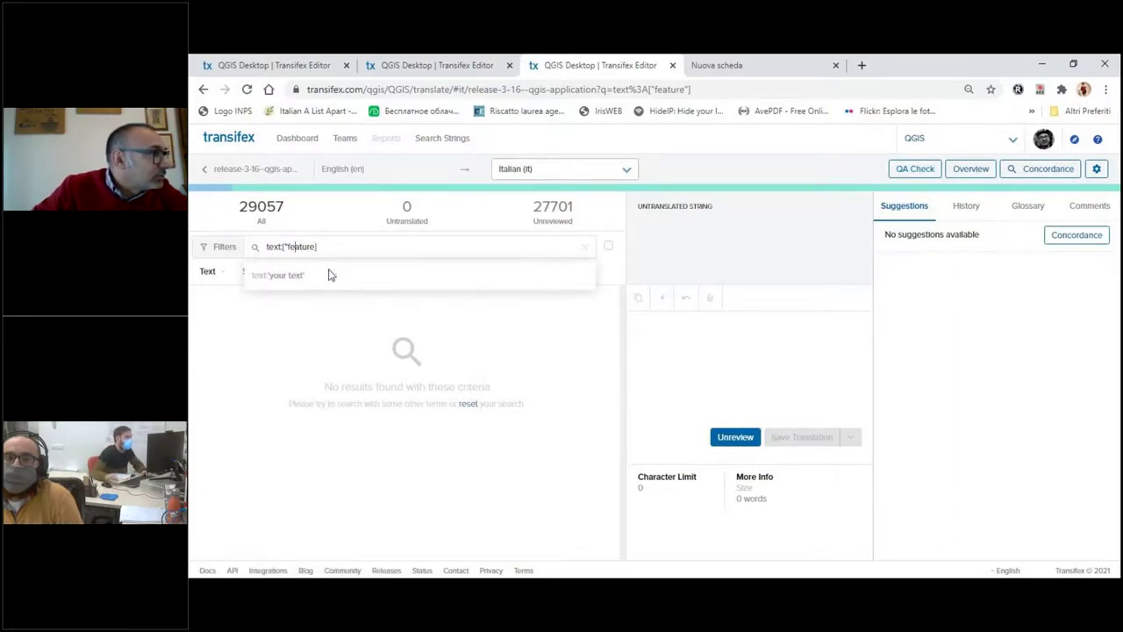
key("Return")
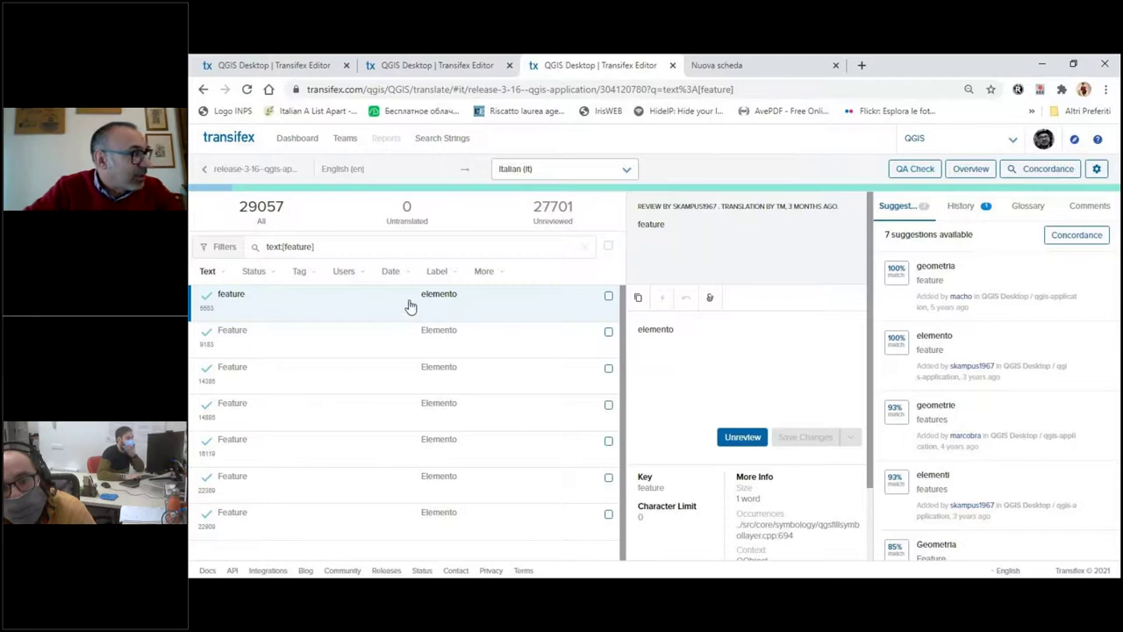
Select all strings matching [feature] and apply the Reviewed status to their translations in bulk.
left_click(609, 248)
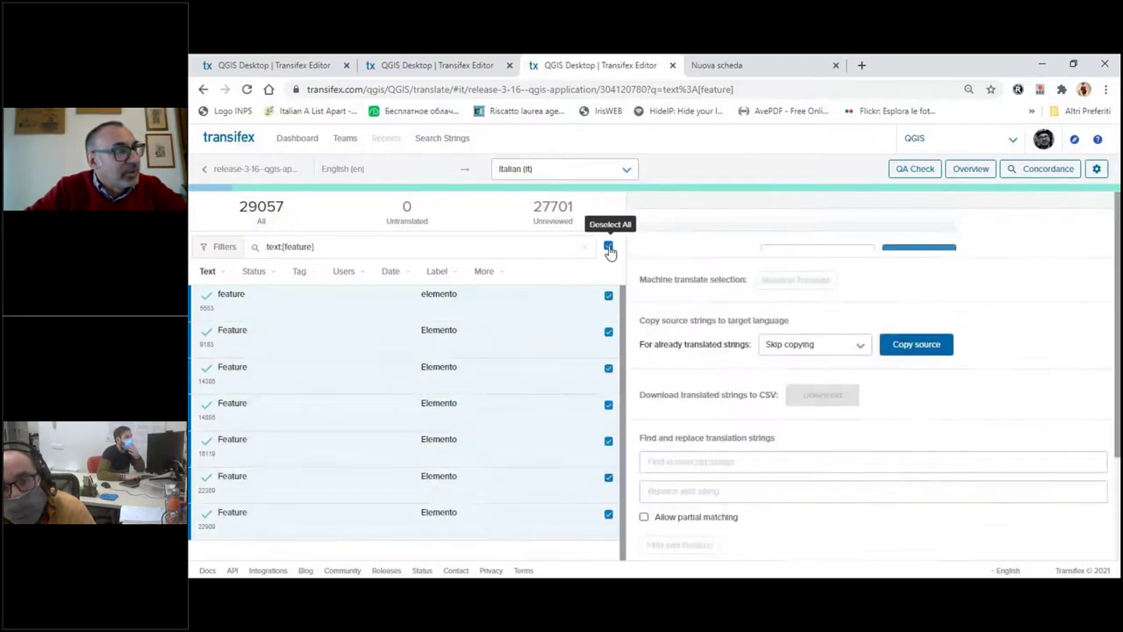
left_click(797, 255)
left_click(795, 276)
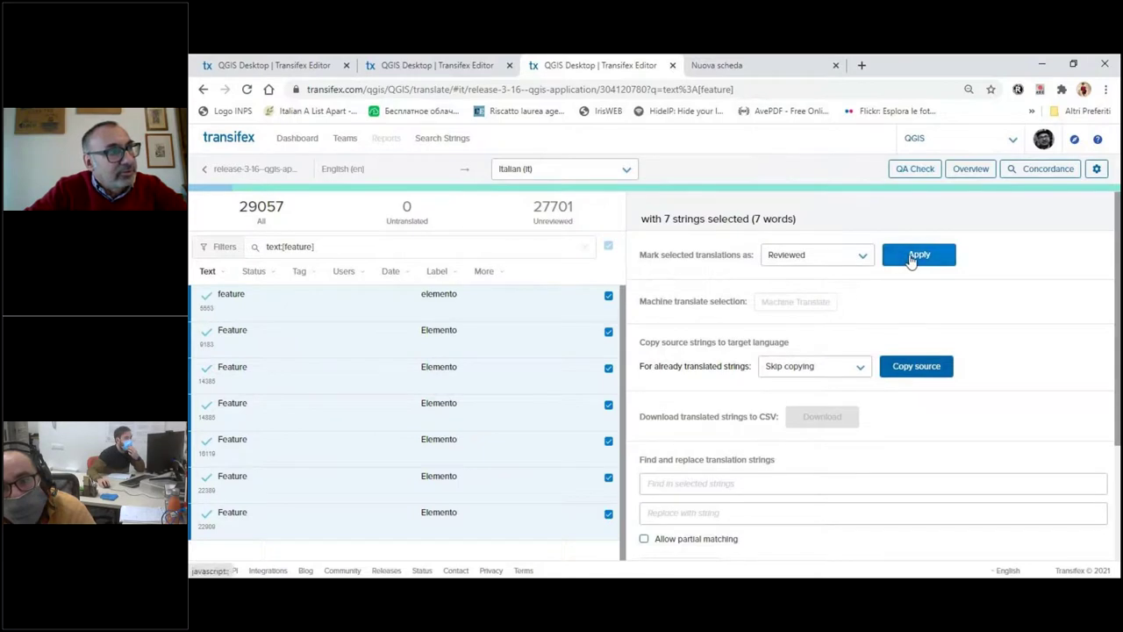
left_click(913, 256)
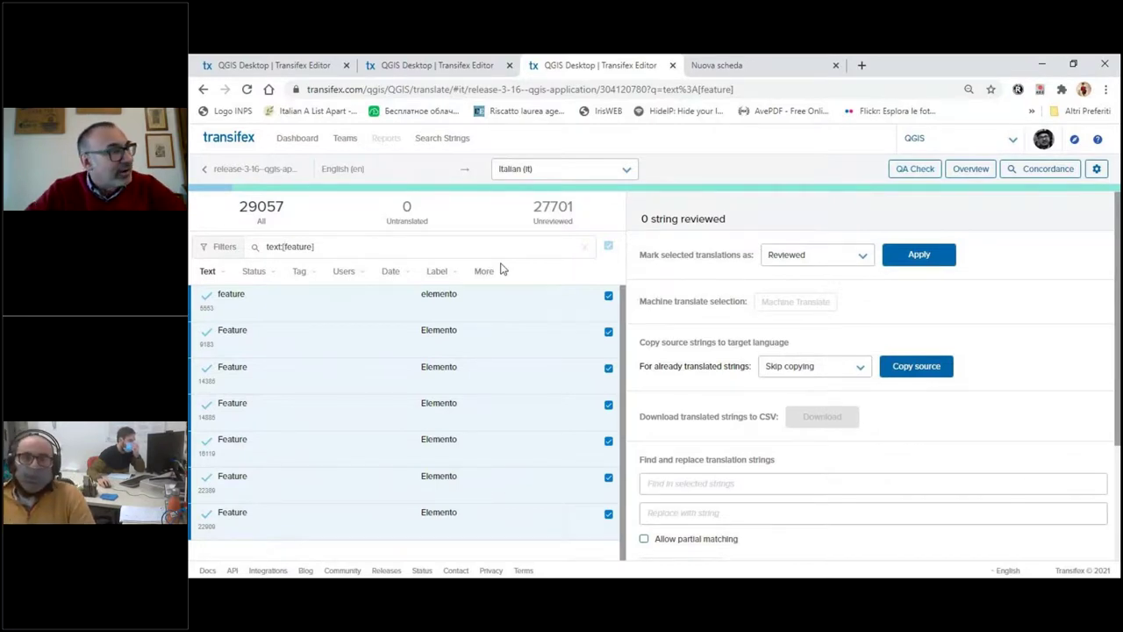
Change the exact-match filter to [features] and extend the search to all resources of QGIS Desktop.
left_click(336, 250)
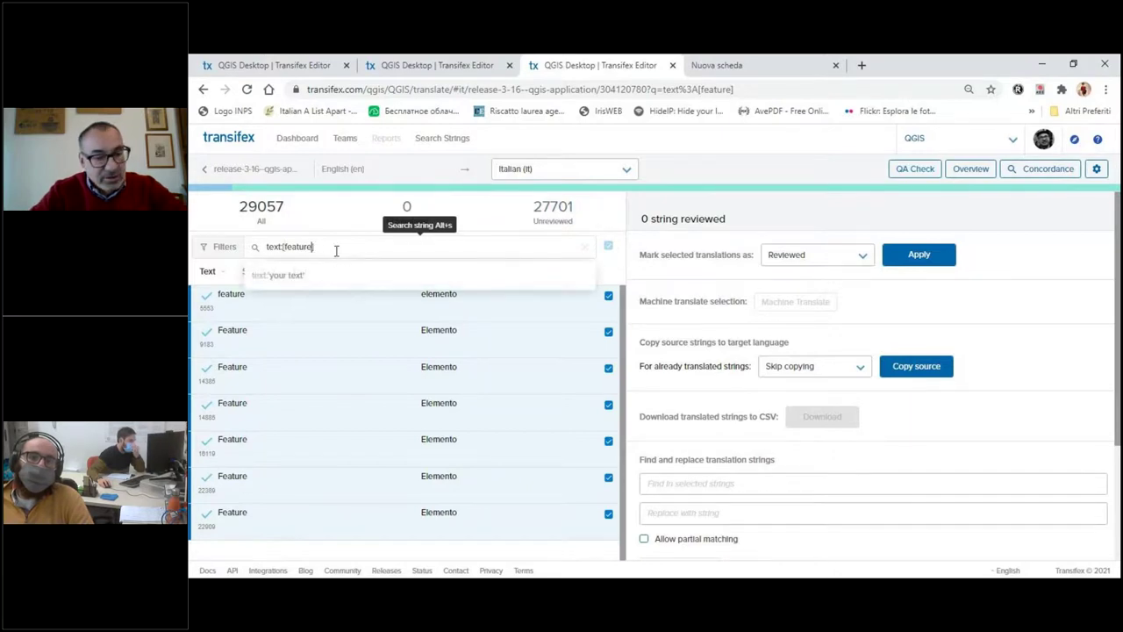
type("s")
key("Return")
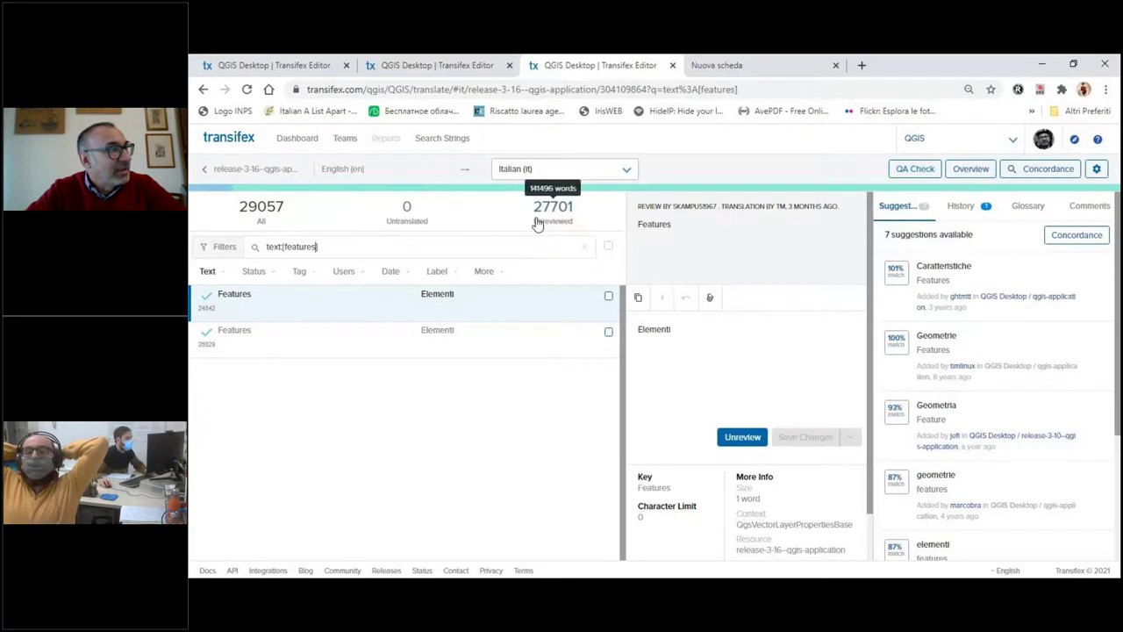
left_click(203, 172)
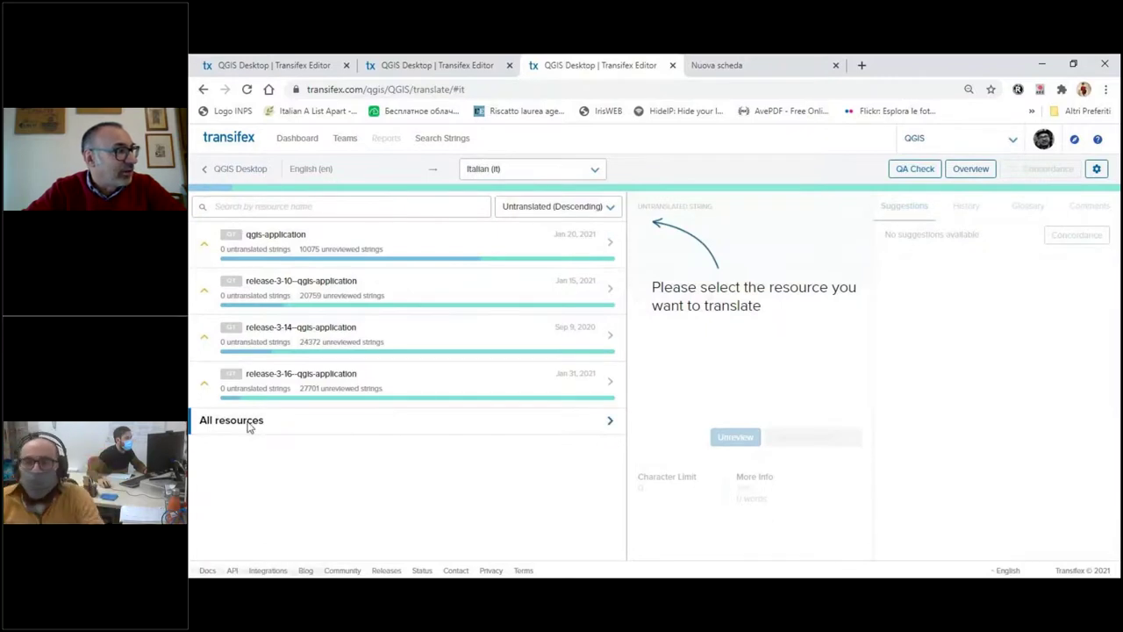
left_click(249, 425)
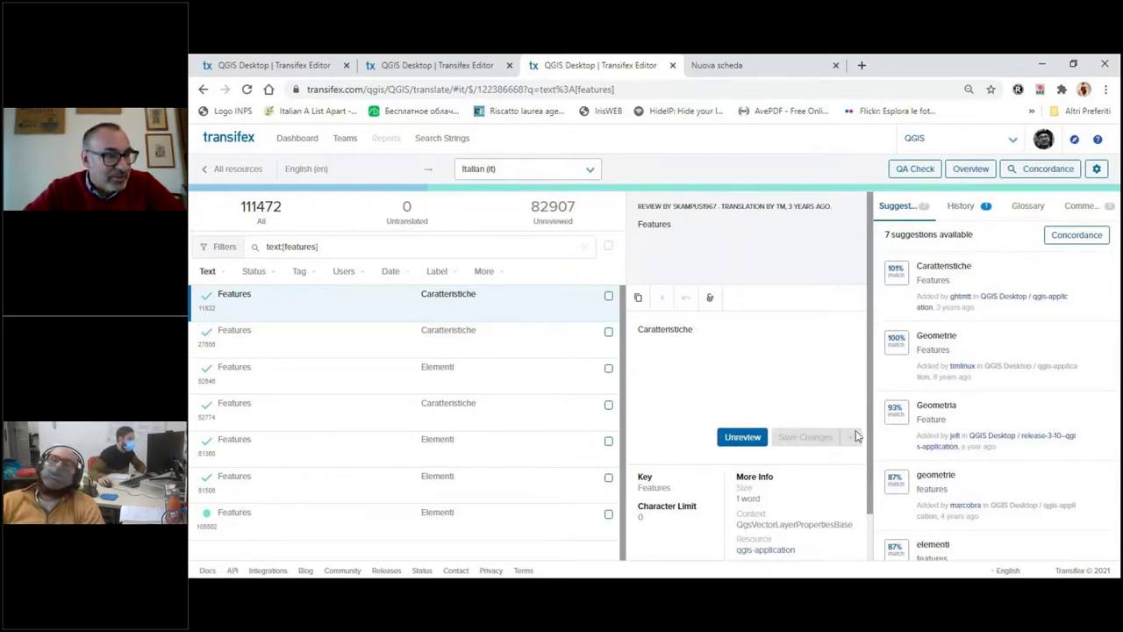
Examine the details of several "Features" strings, comparing the resource and context of the Caratteristiche and Elementi translations.
scroll(877, 514, "down", 2)
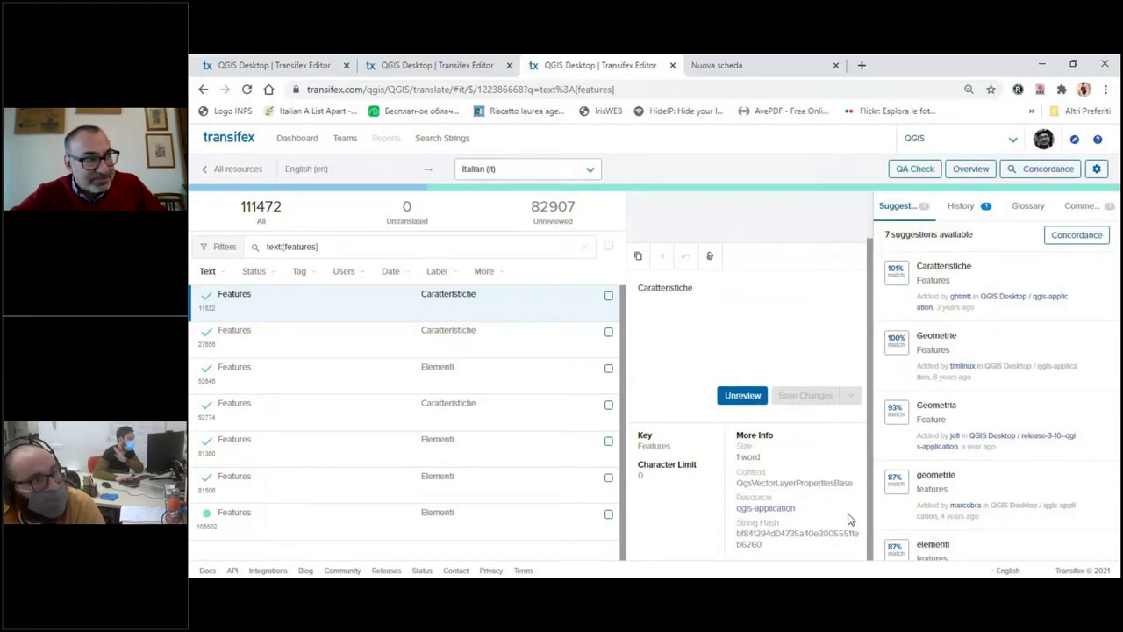
left_click(520, 346)
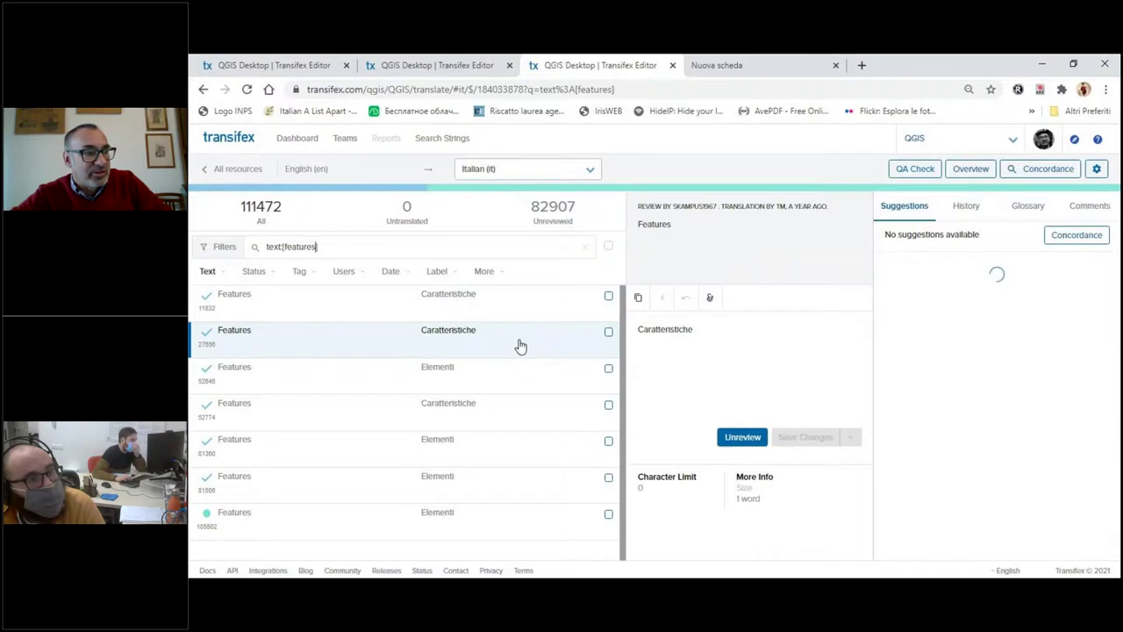
left_click(517, 454)
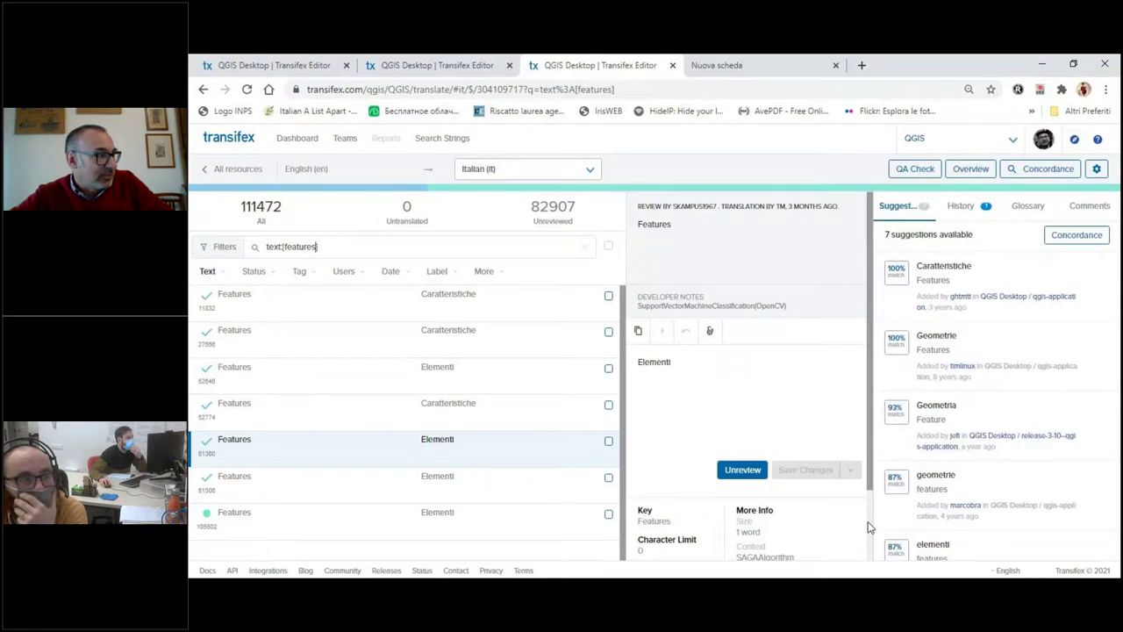
left_click(499, 408)
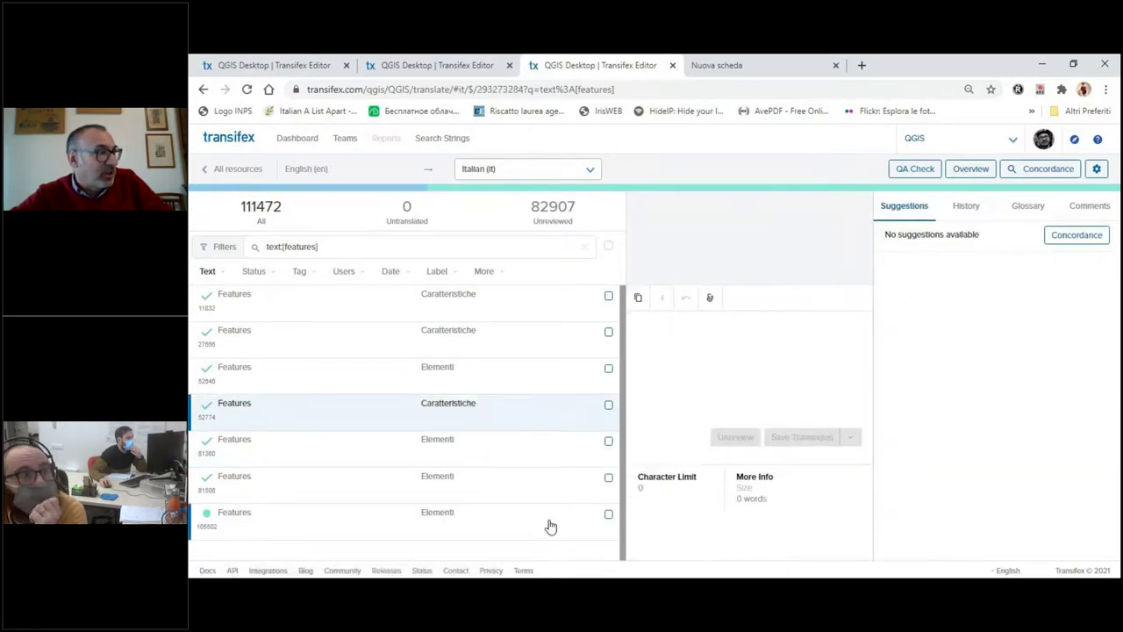
Select all strings matching [features] across the resources and apply the Reviewed status to them.
left_click(608, 245)
left_click(802, 255)
left_click(805, 274)
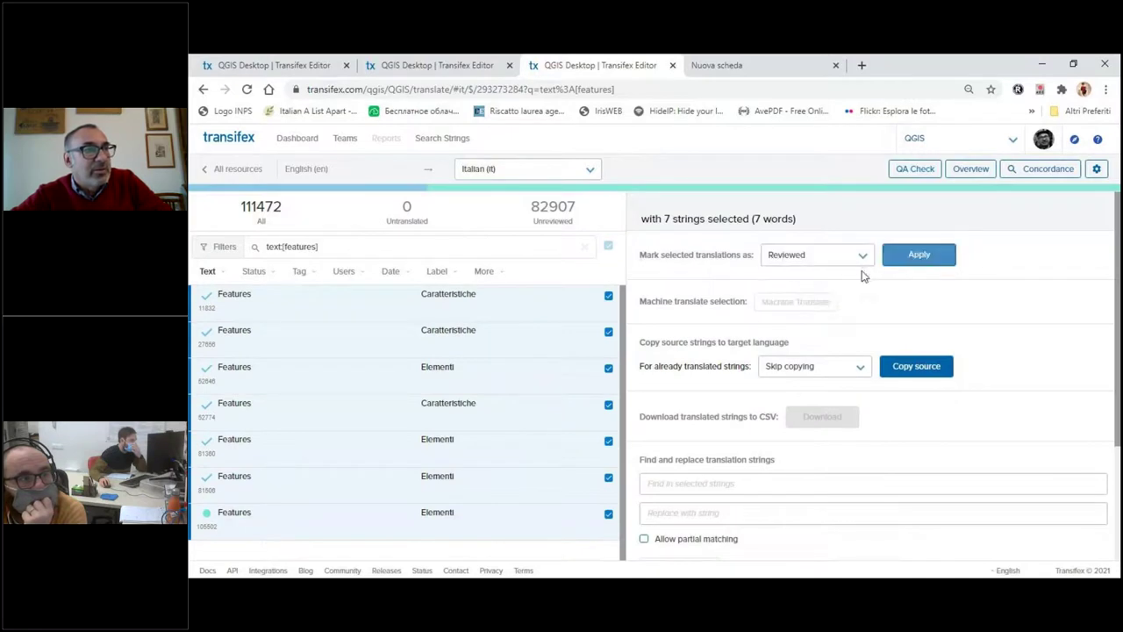
left_click(935, 254)
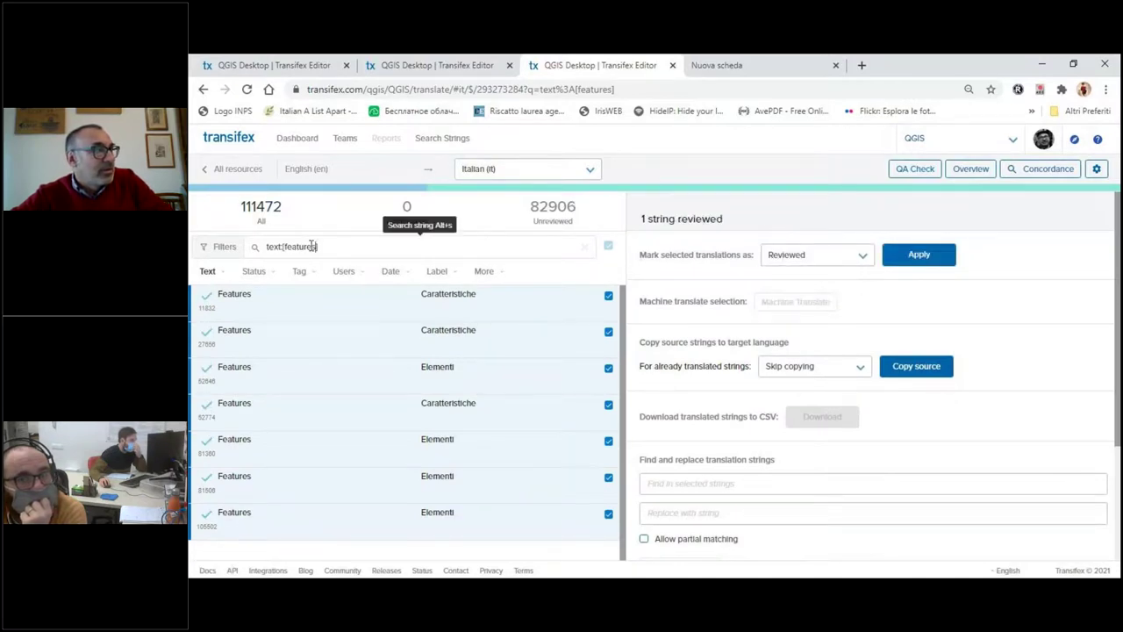
Replace the search term to filter the source strings by the exact match [geometry].
key("BackSpace")
key("BackSpace")
key("BackSpace")
key("BackSpace")
key("BackSpace")
key("BackSpace")
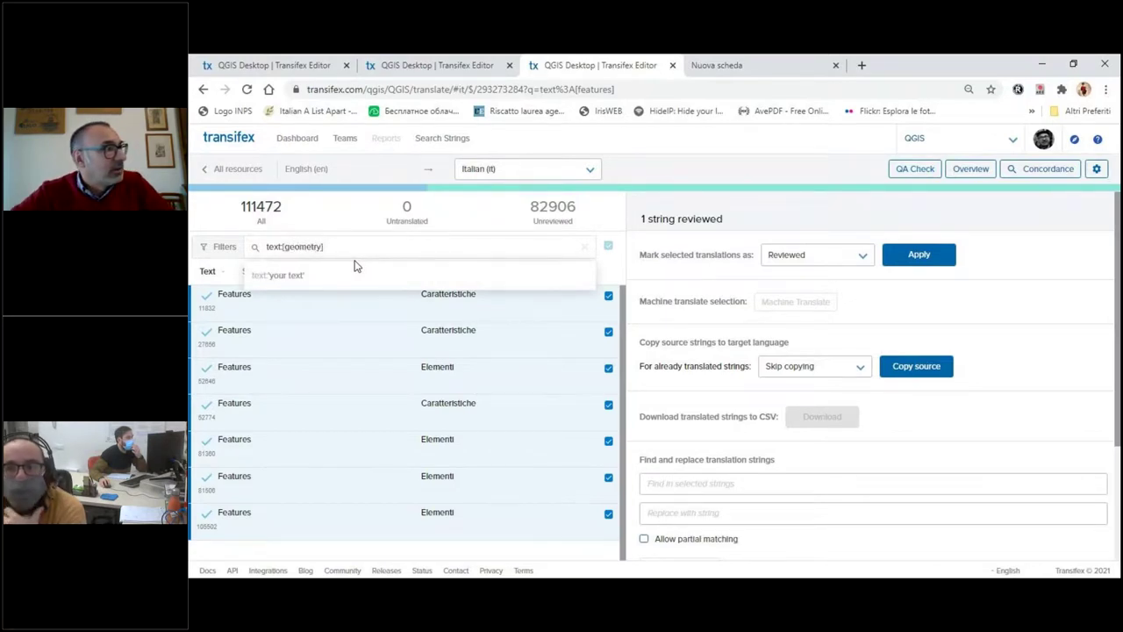
key("Return")
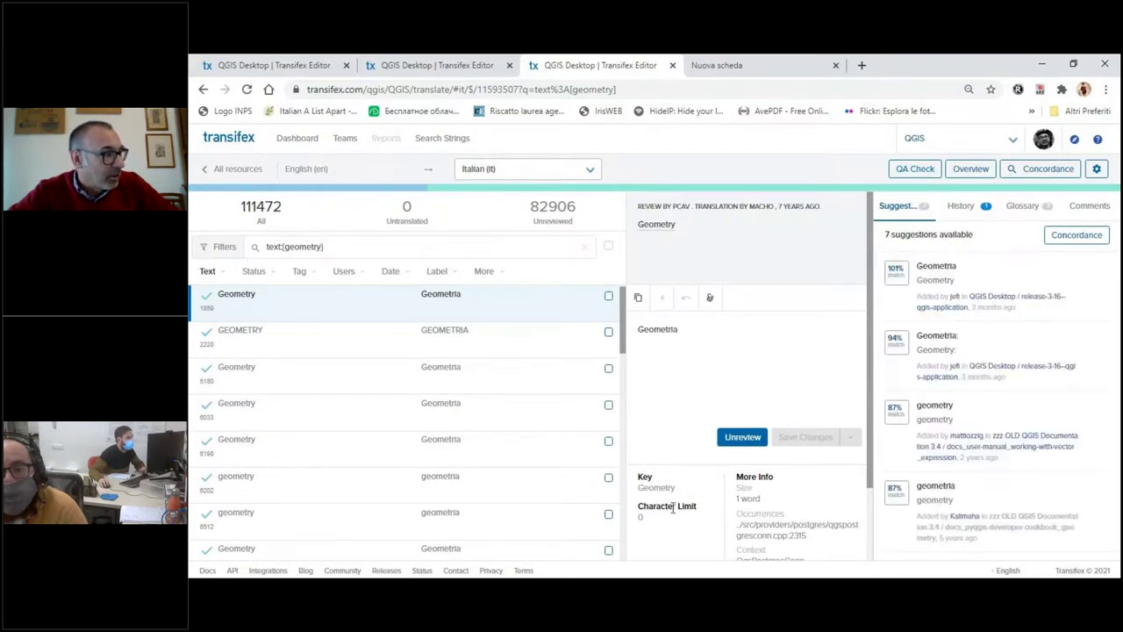
Check the end of the "Geometry" results, select all the matching strings and apply the Reviewed status to them.
left_click(623, 534)
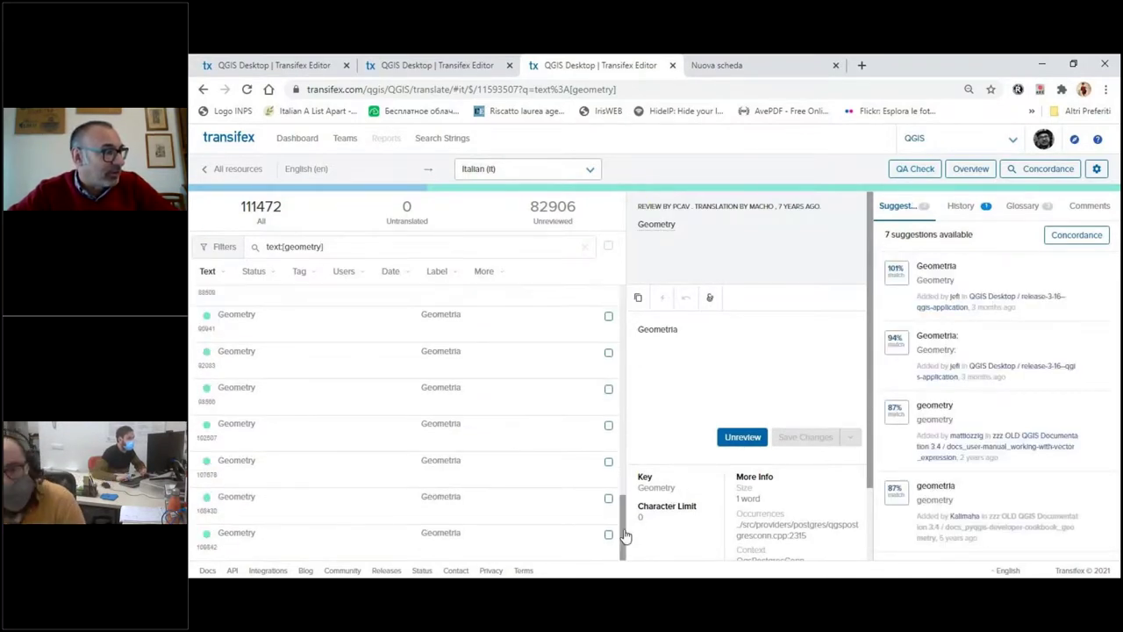
left_click(608, 247)
left_click(777, 256)
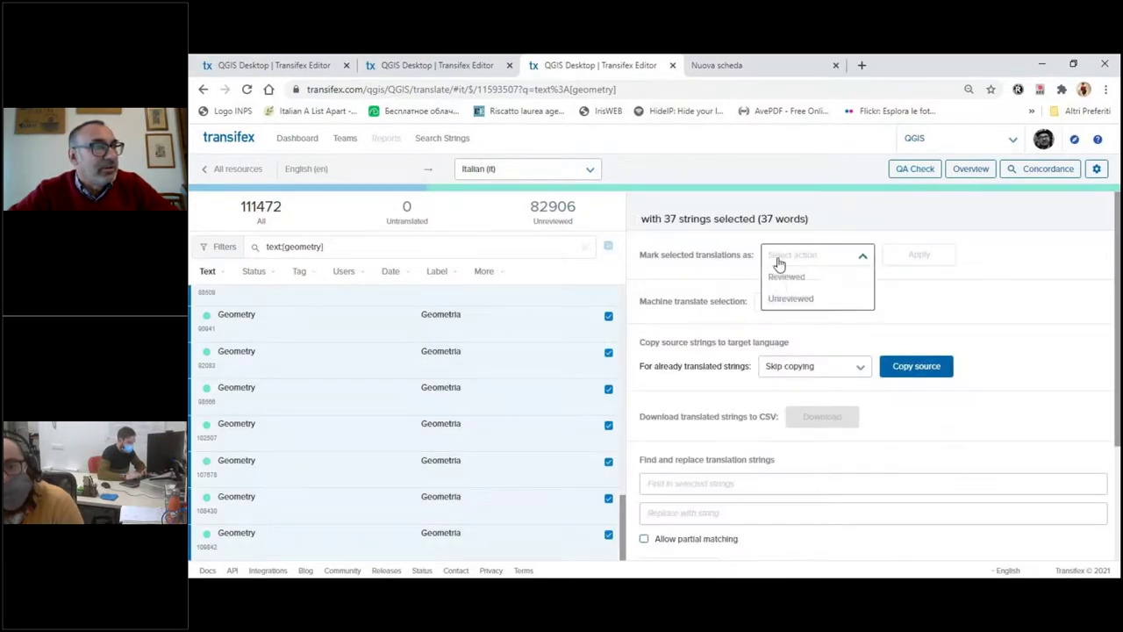
left_click(779, 279)
left_click(944, 259)
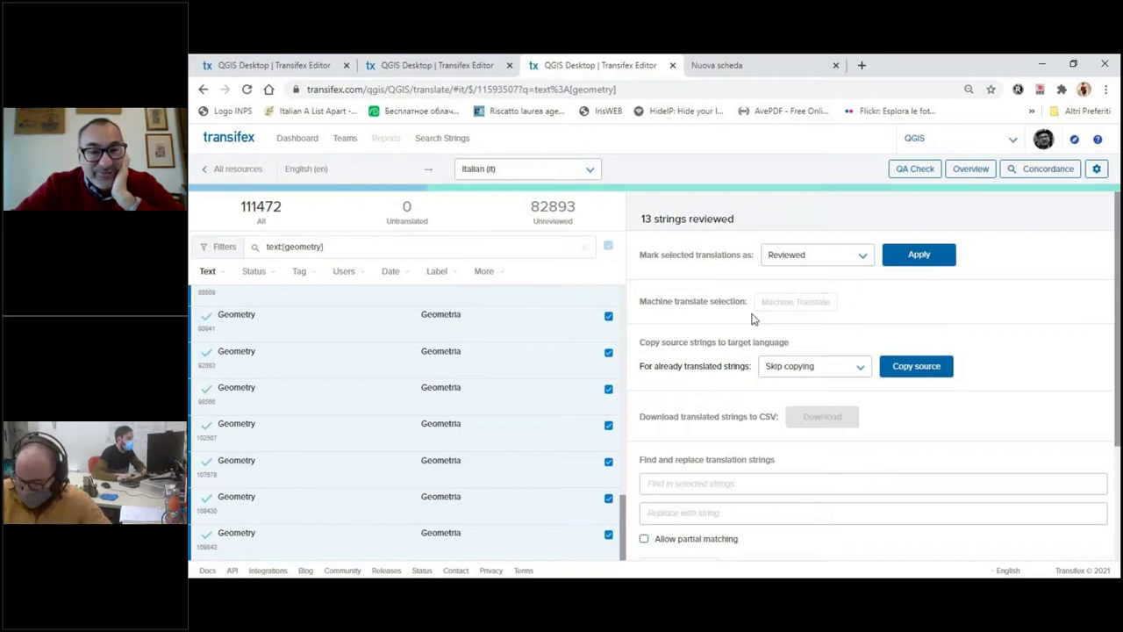
left_click(449, 61)
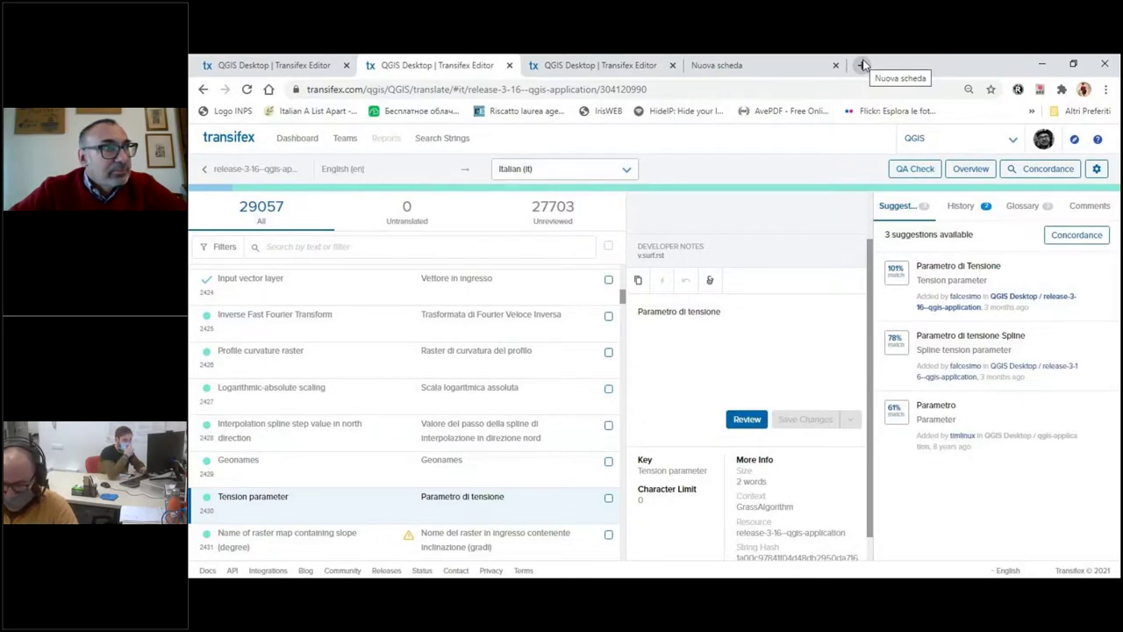
left_click(740, 69)
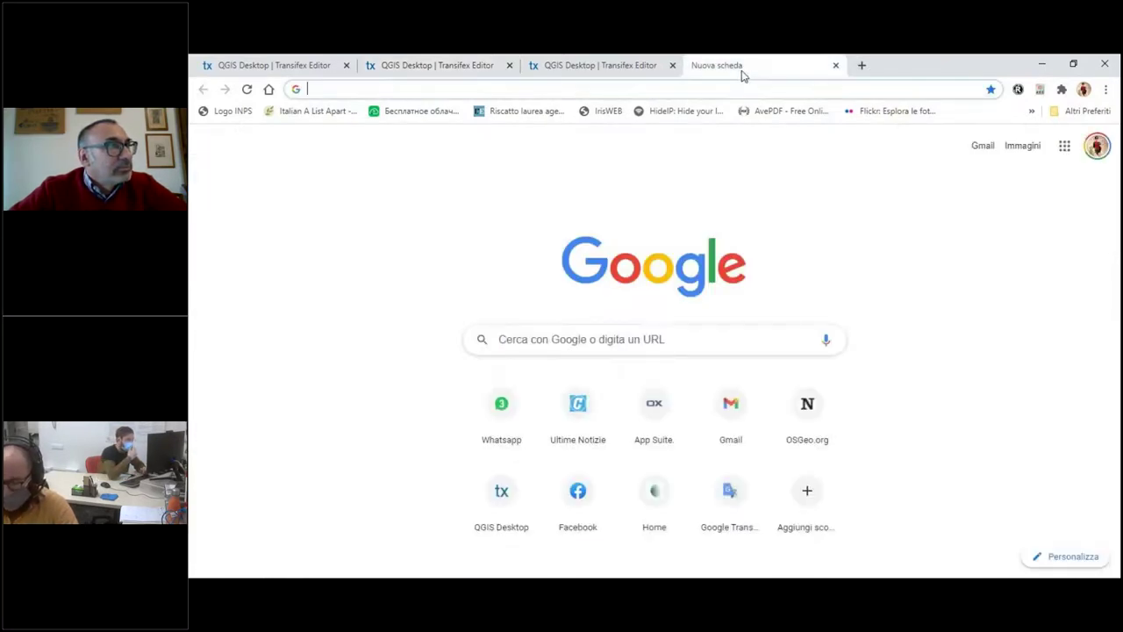
left_click(657, 109)
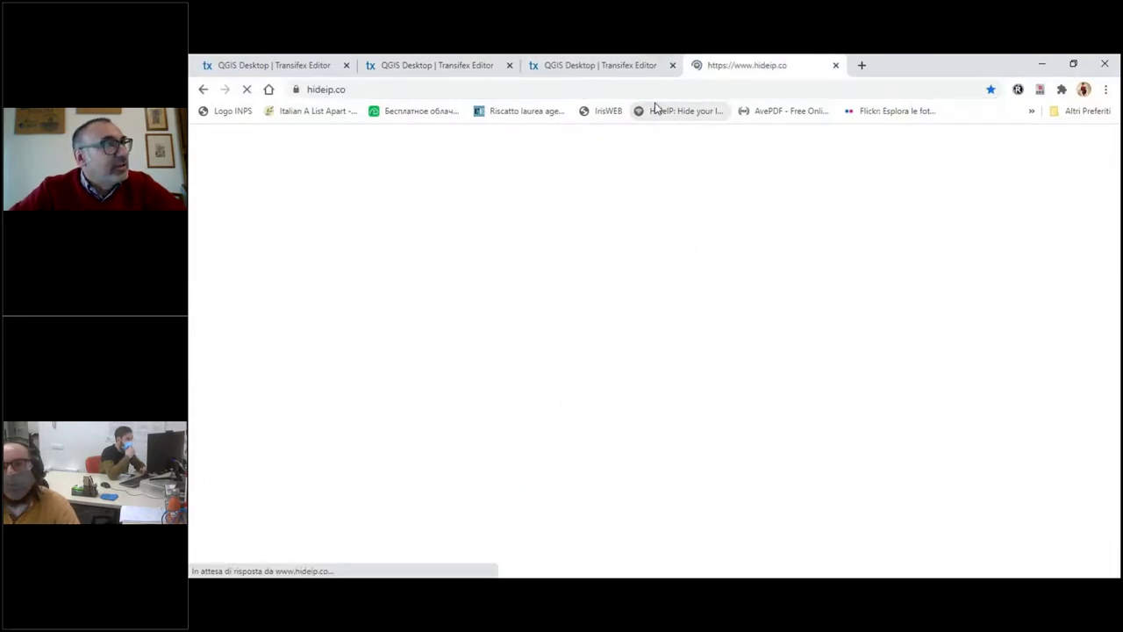
left_click(588, 67)
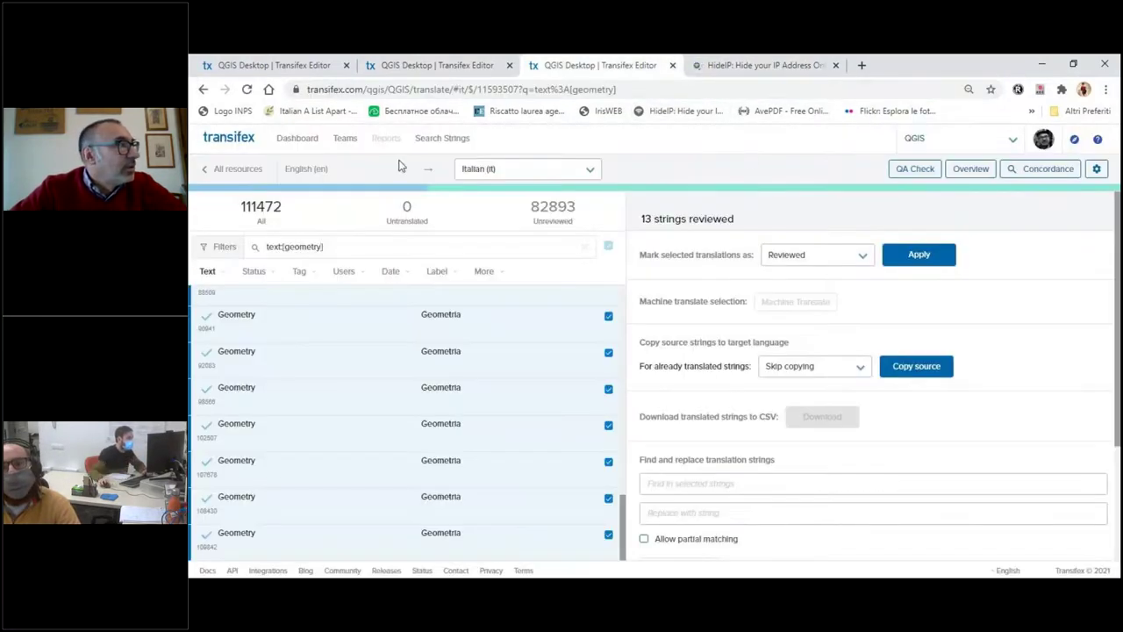
right_click(217, 138)
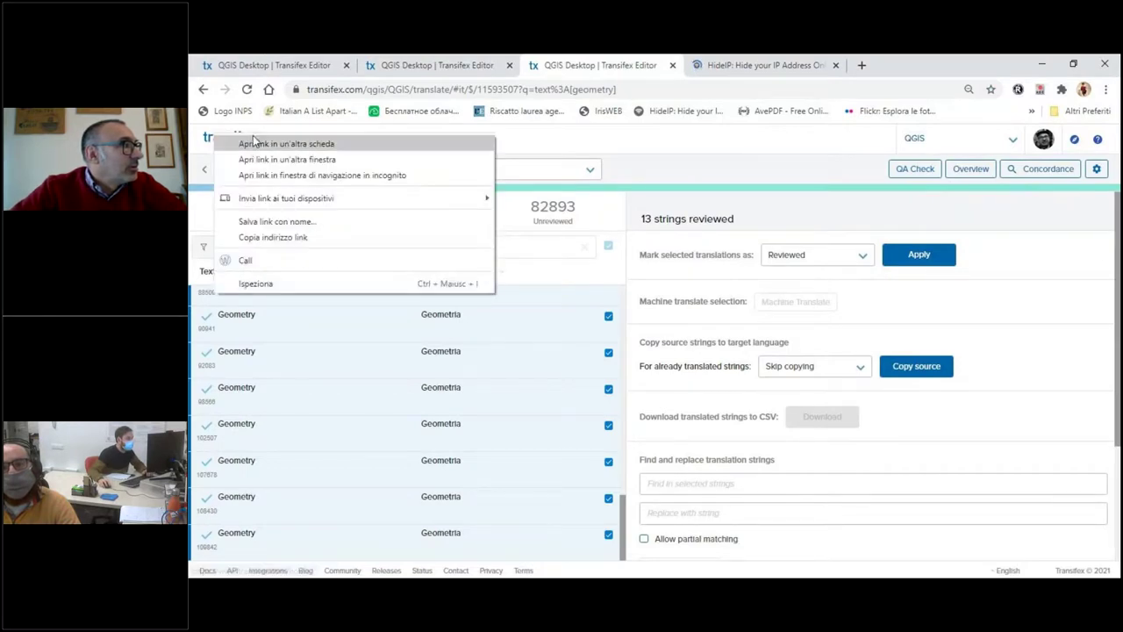
left_click(262, 143)
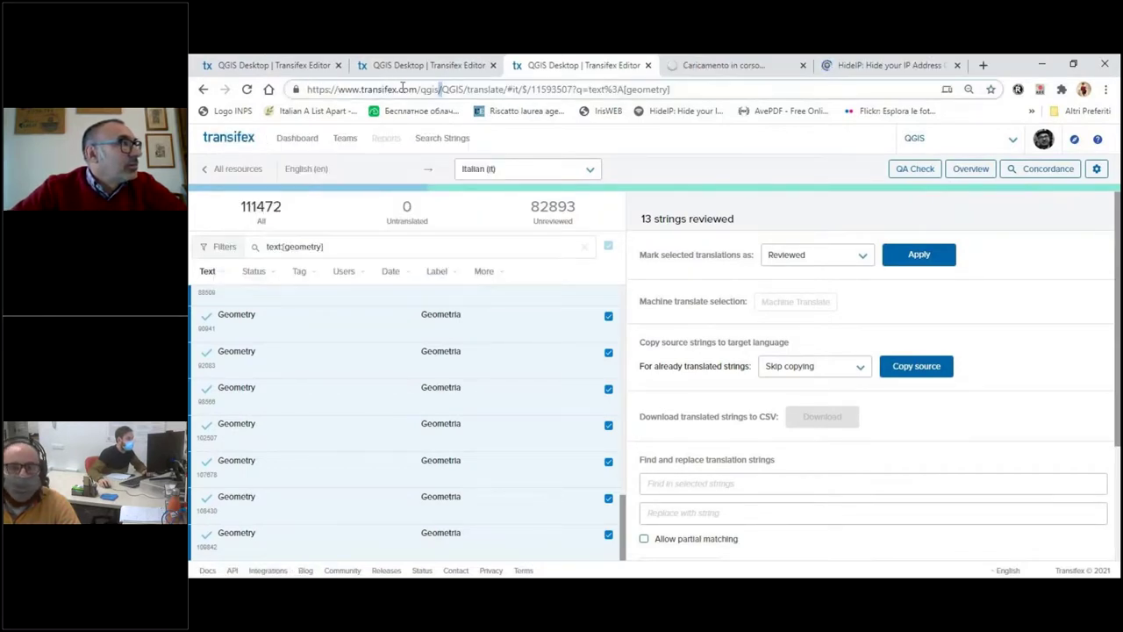
left_click_drag(420, 89, 826, 70)
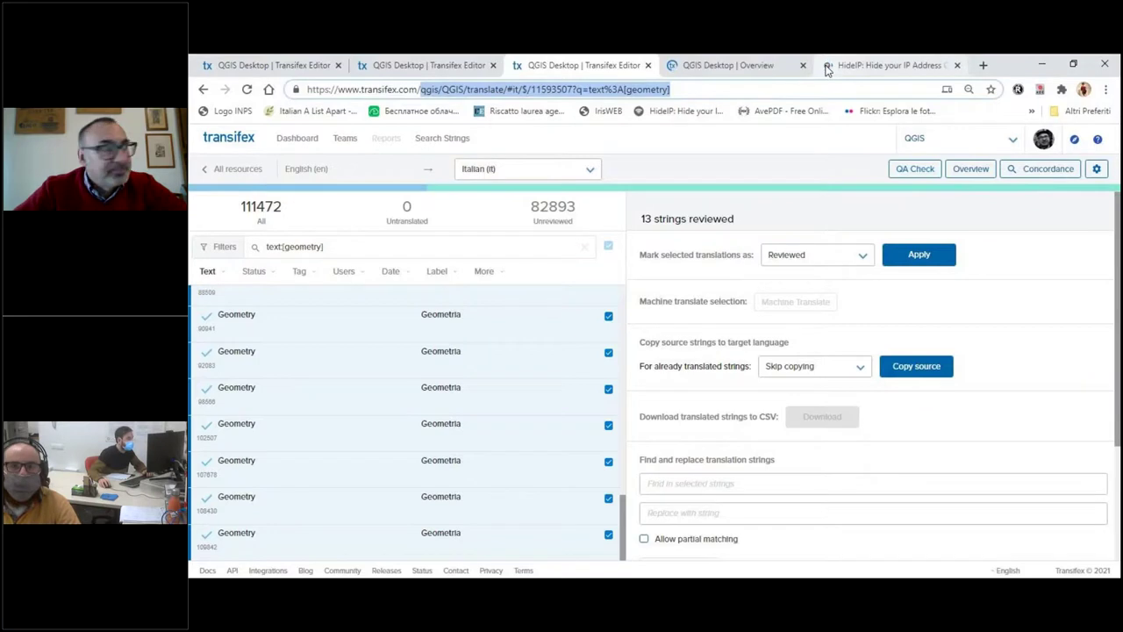
key("BackSpace")
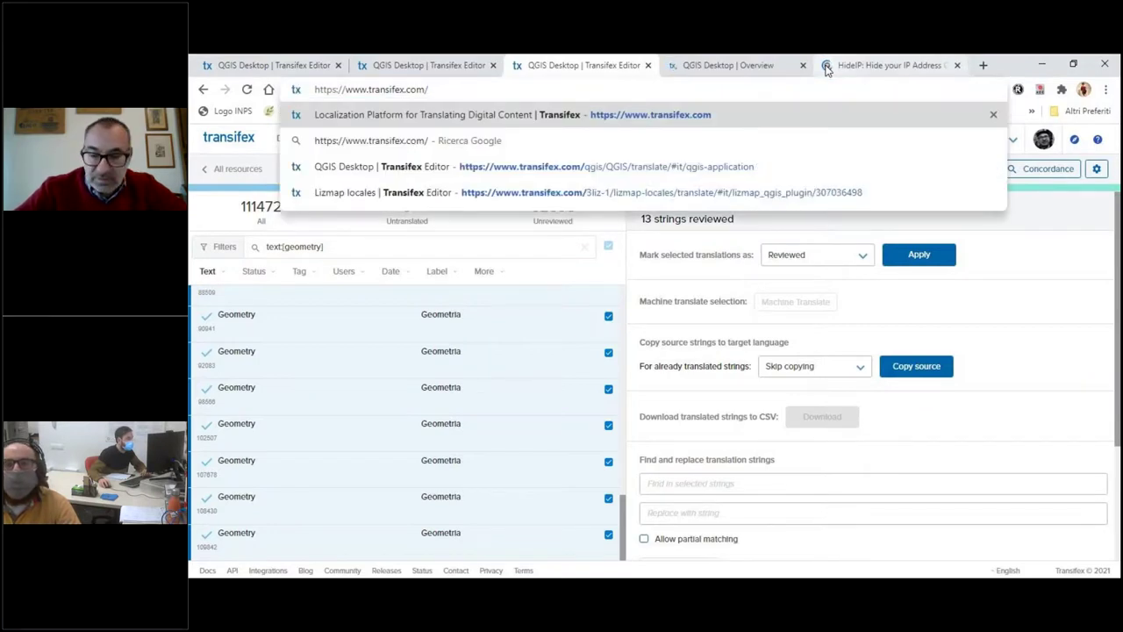
key("Return")
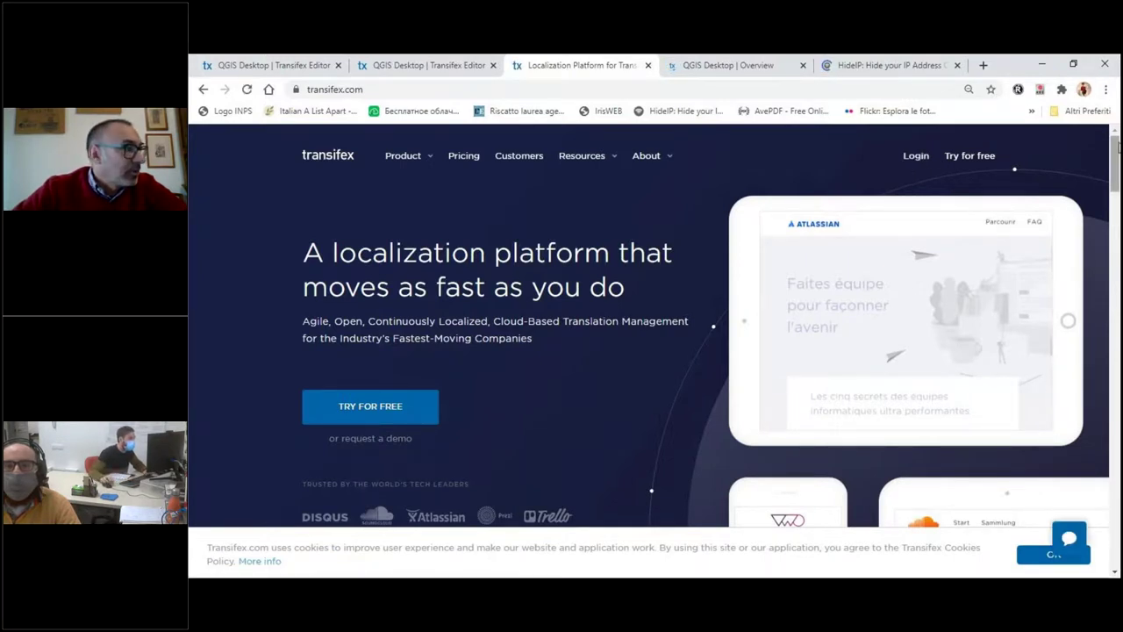
Look over the Transifex home page and go through Login to the QGIS Desktop dashboard.
scroll(650, 324, "down", 2)
scroll(649, 325, "down", 9)
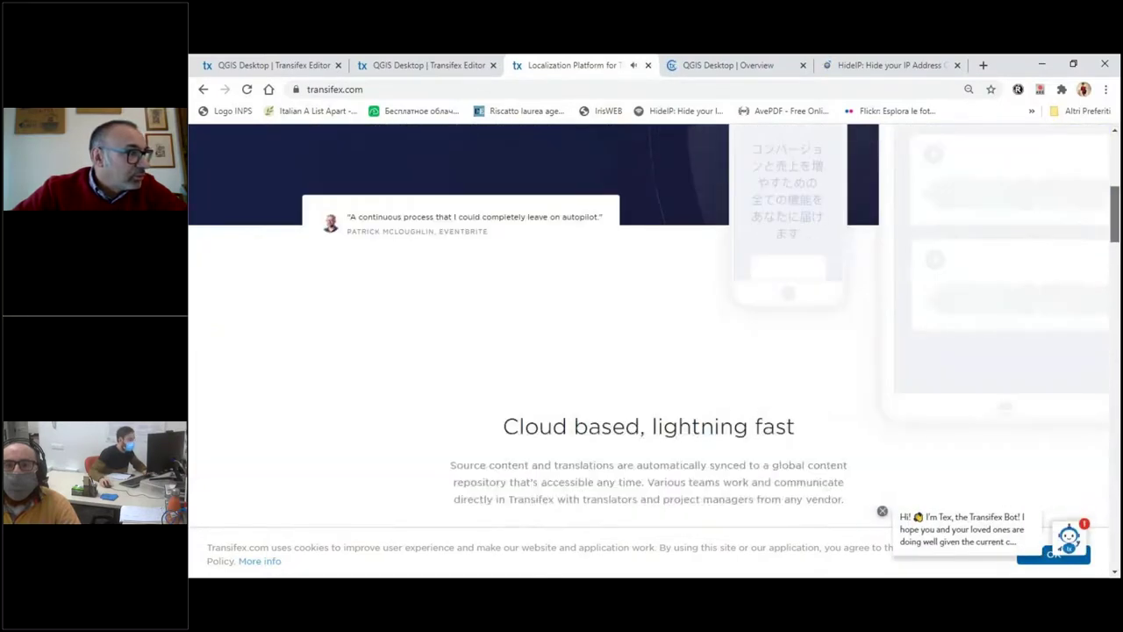
scroll(650, 325, "up", 11)
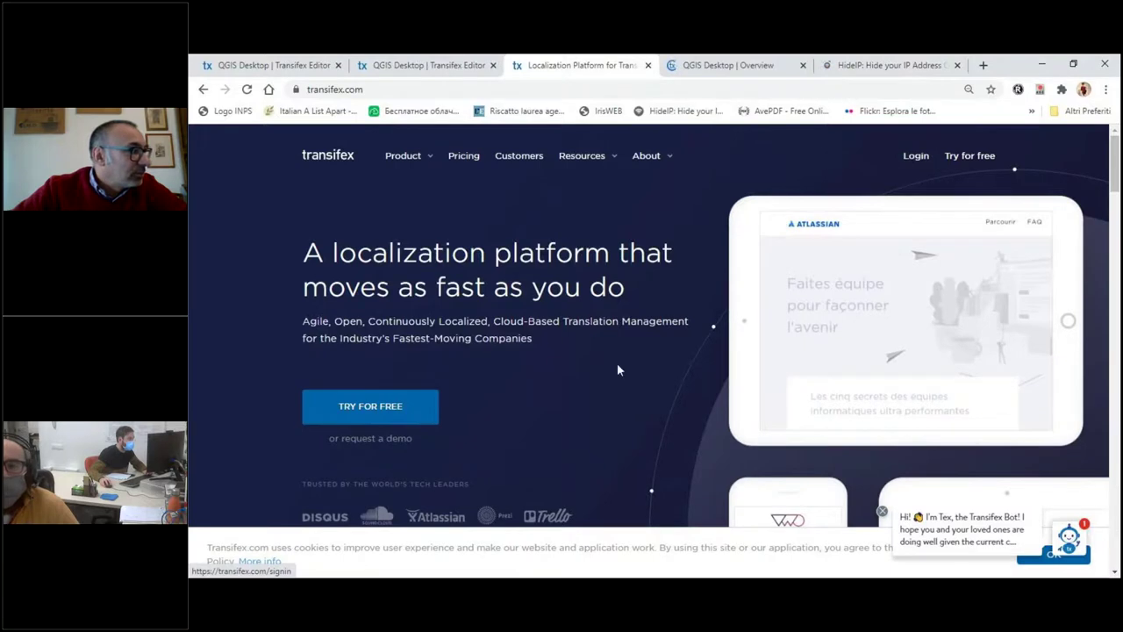
left_click(913, 155)
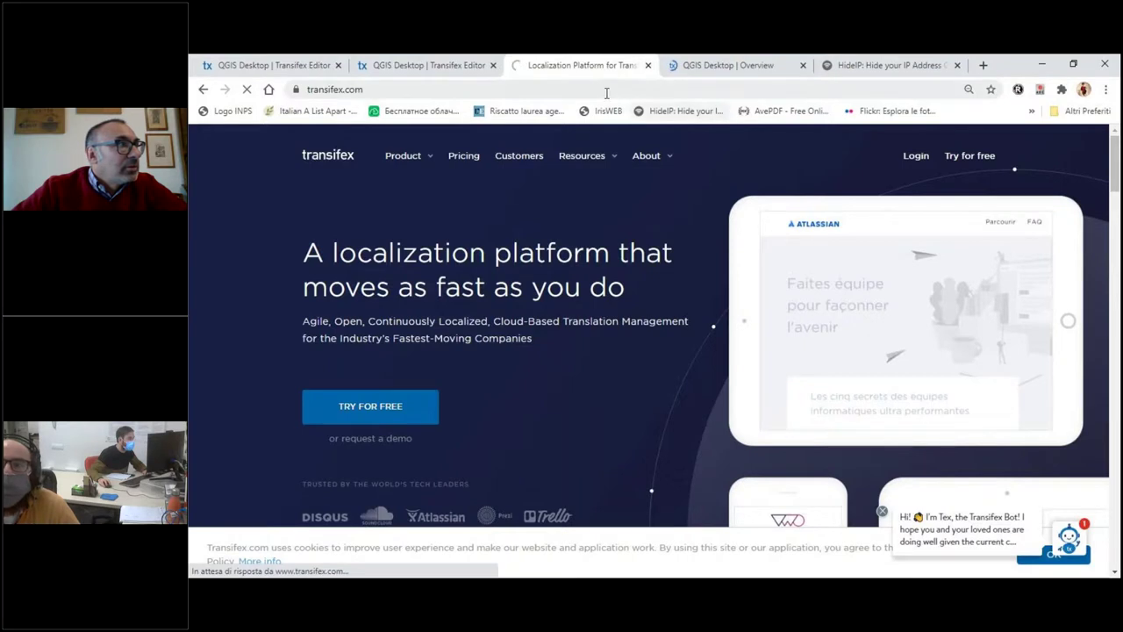
left_click(729, 65)
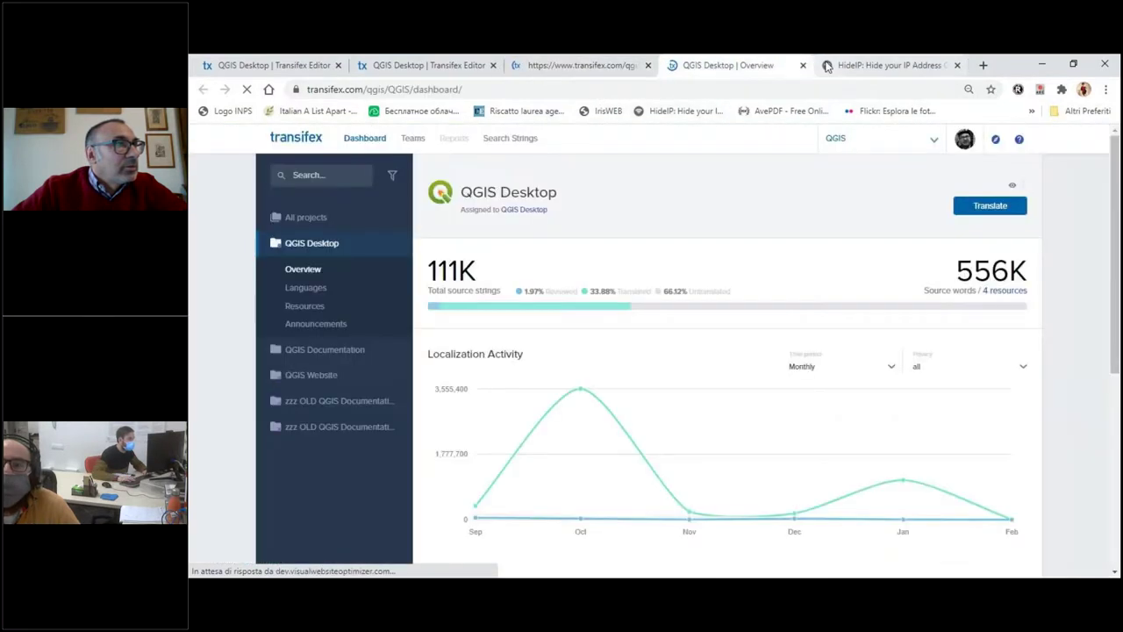
left_click(583, 67)
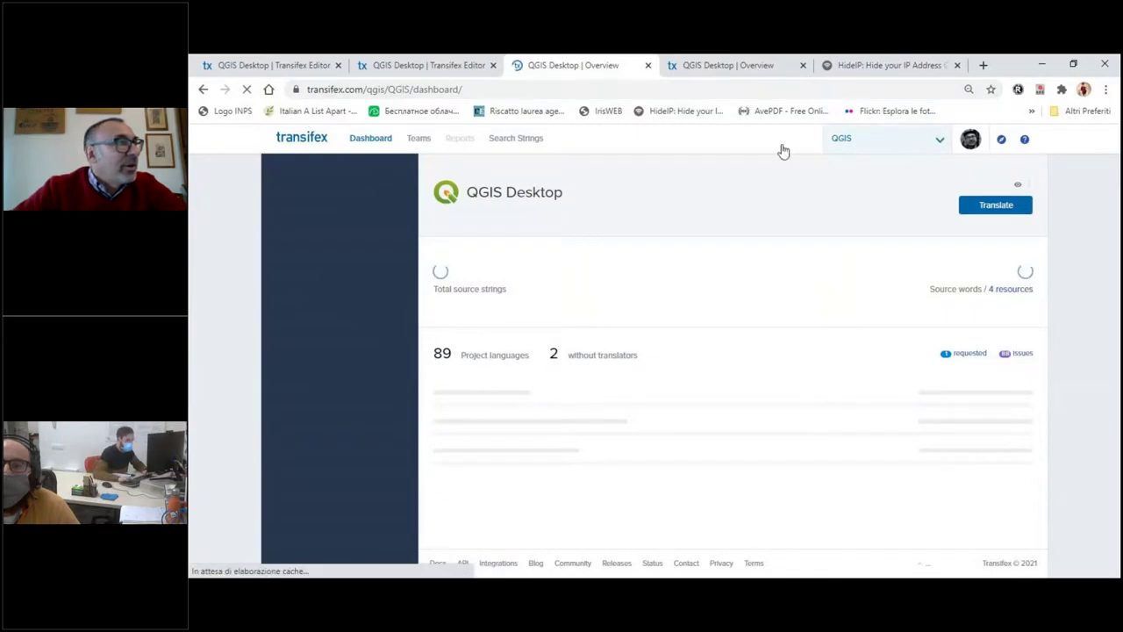
Close the extra QGIS Desktop editor and overview pages and the HideIP page, keeping only one QGIS Desktop dashboard open.
left_click(509, 89)
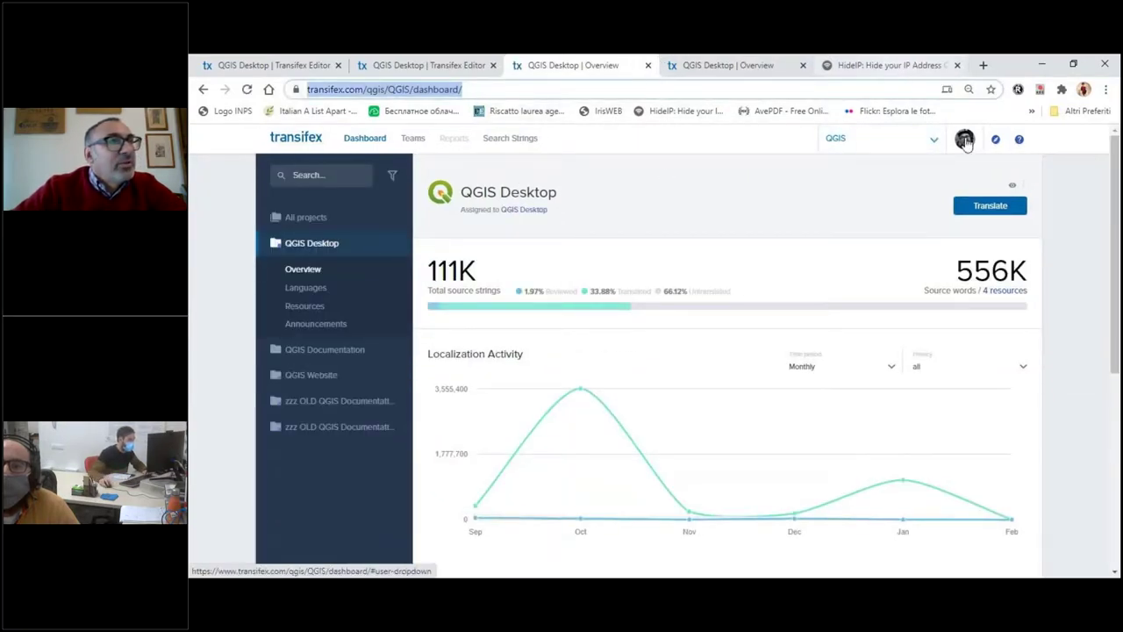
left_click(735, 65)
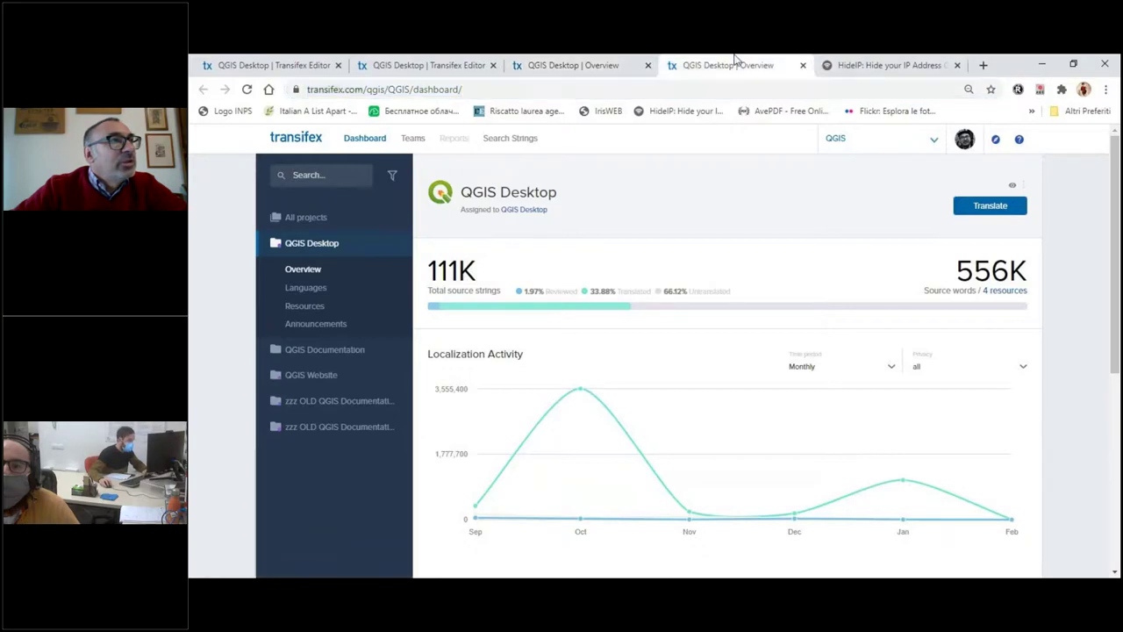
left_click(802, 66)
left_click(449, 64)
key("ctrl+Tab")
left_click(493, 65)
left_click(338, 65)
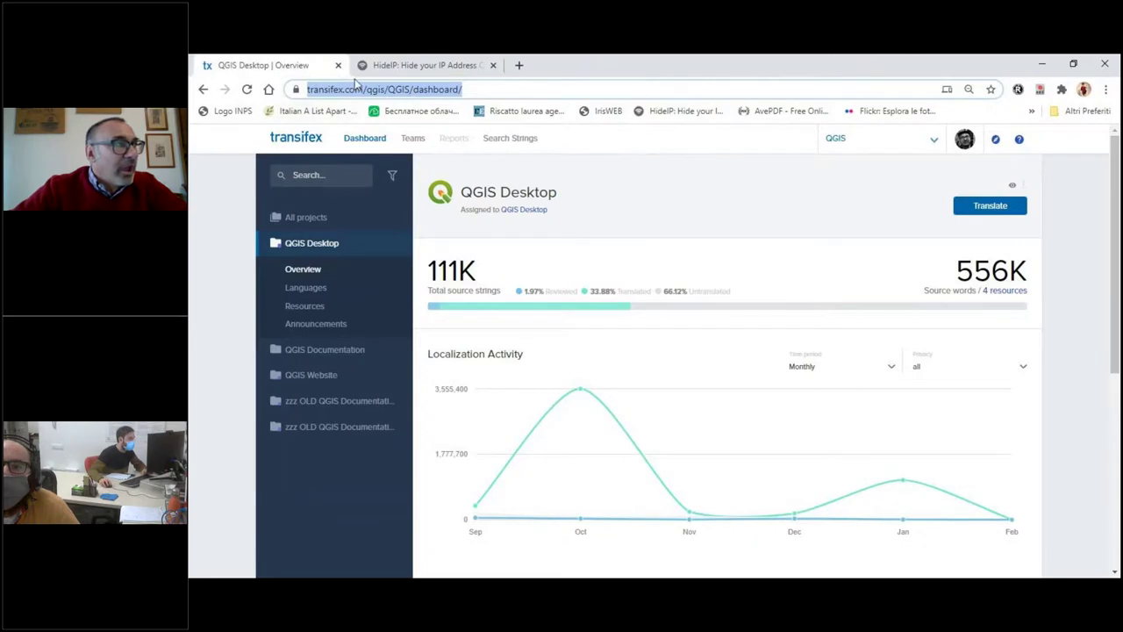
left_click(299, 149)
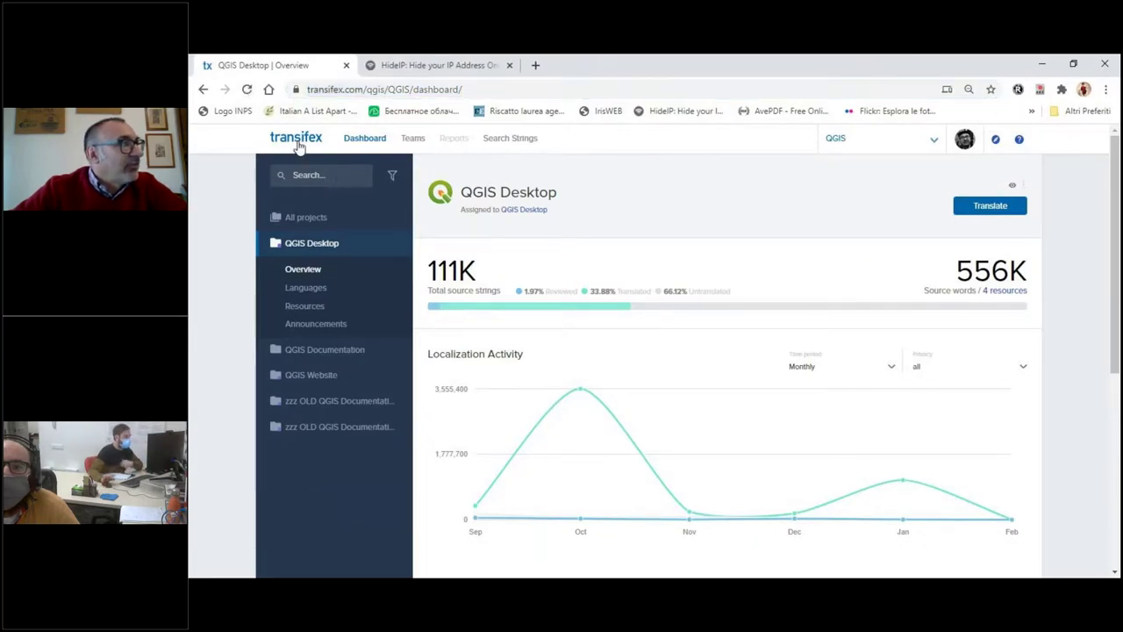
left_click(299, 148)
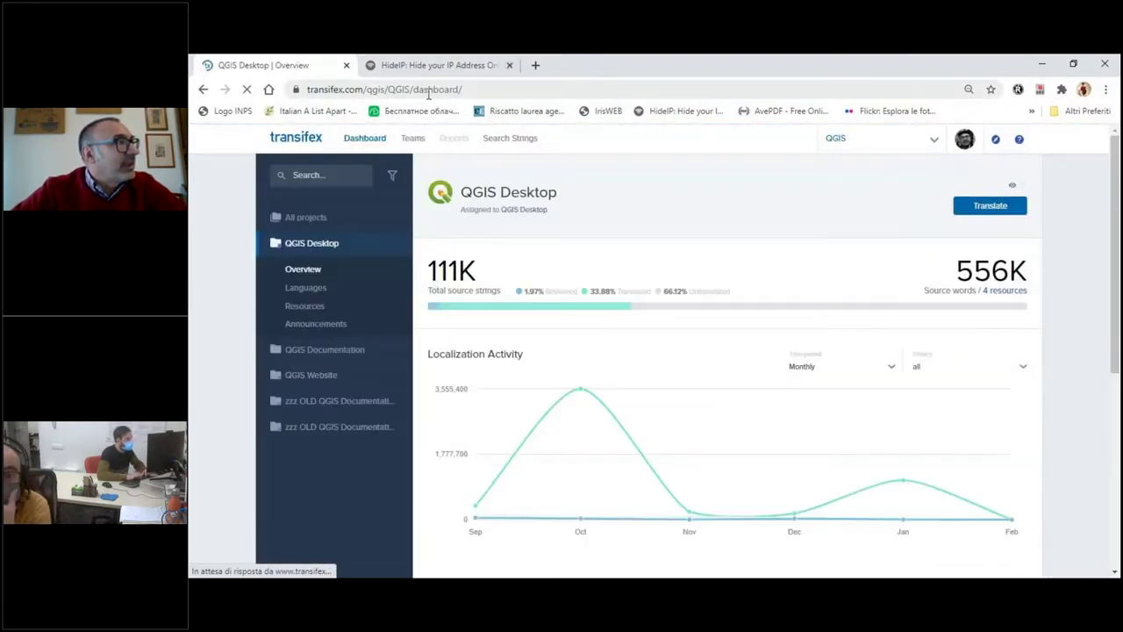
left_click(511, 65)
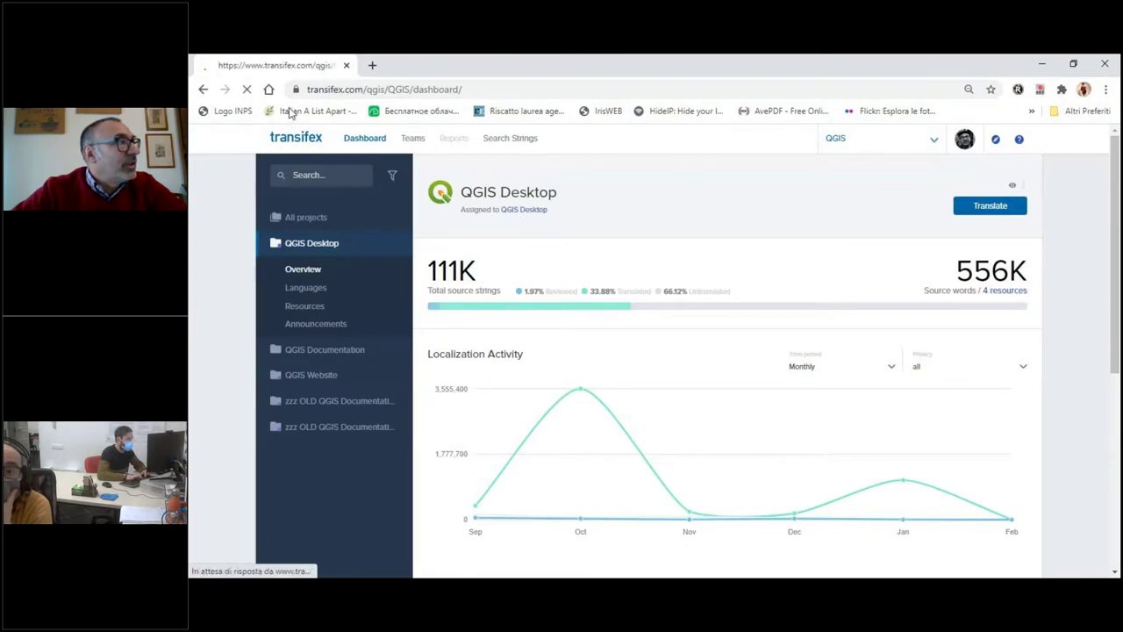
left_click(388, 91)
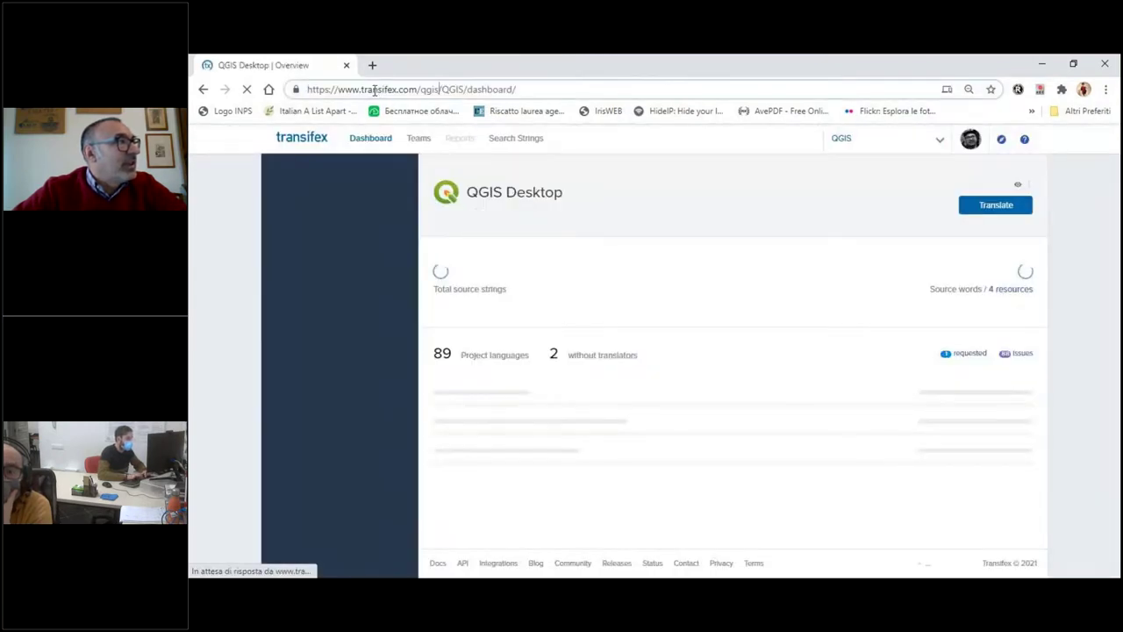
left_click_drag(420, 90, 647, 91)
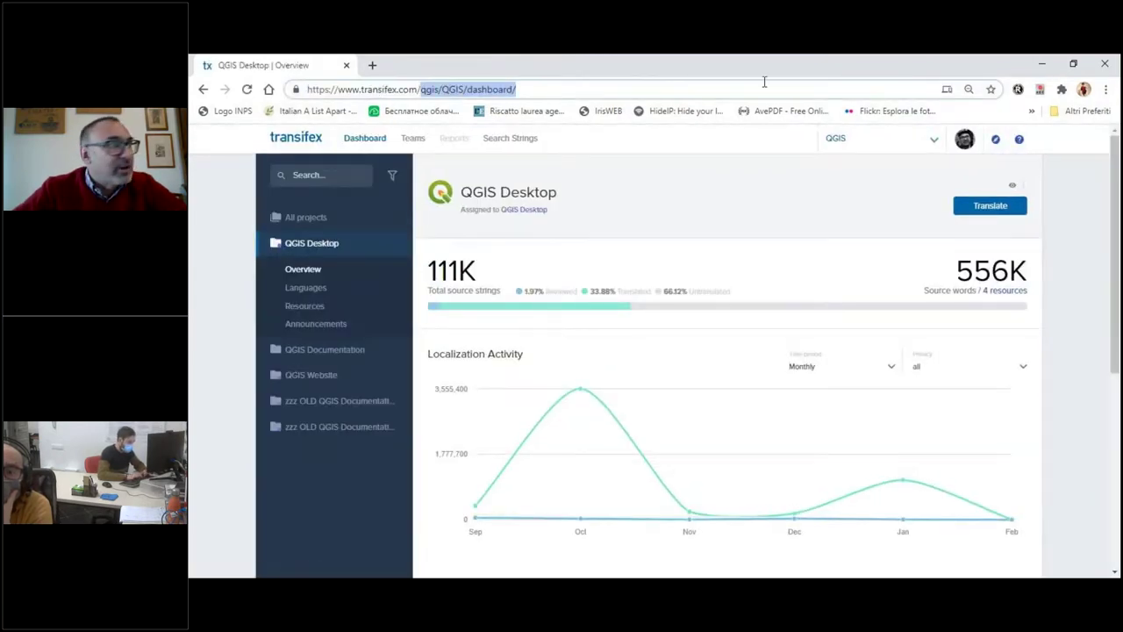
key("BackSpace")
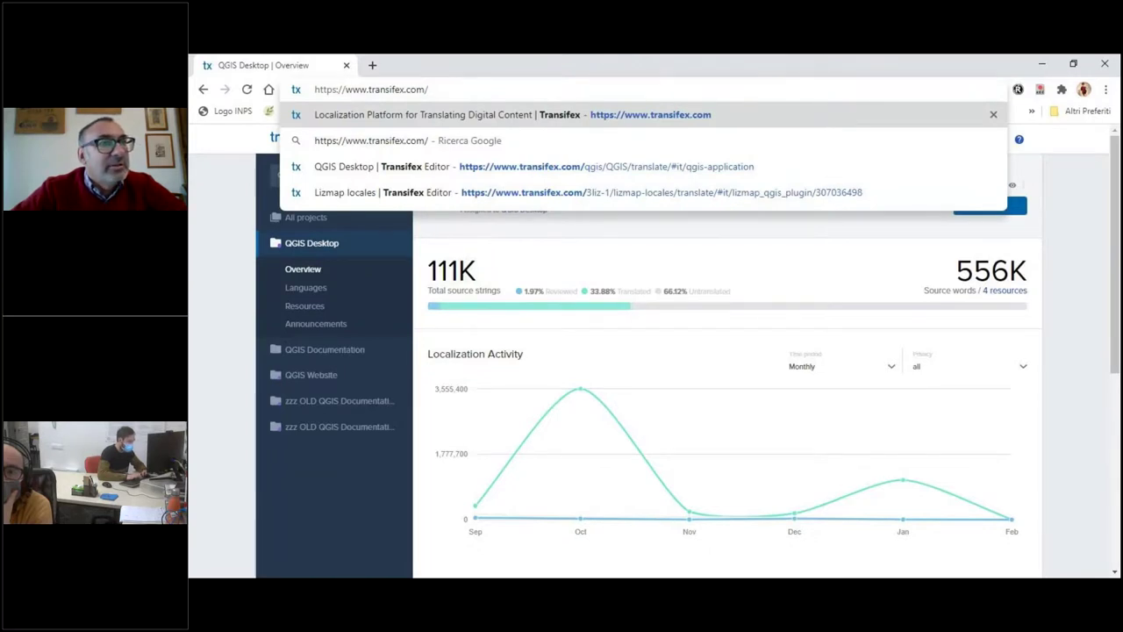
left_click(1071, 216)
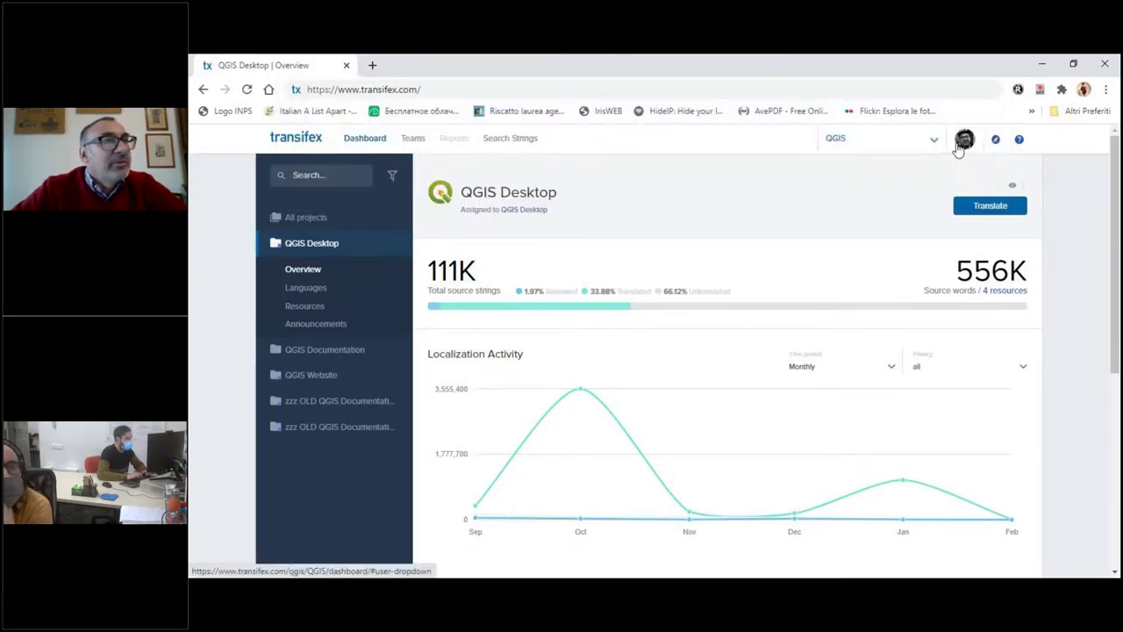
Log out of the Transifex account from the QGIS Desktop dashboard.
left_click(935, 142)
left_click(964, 139)
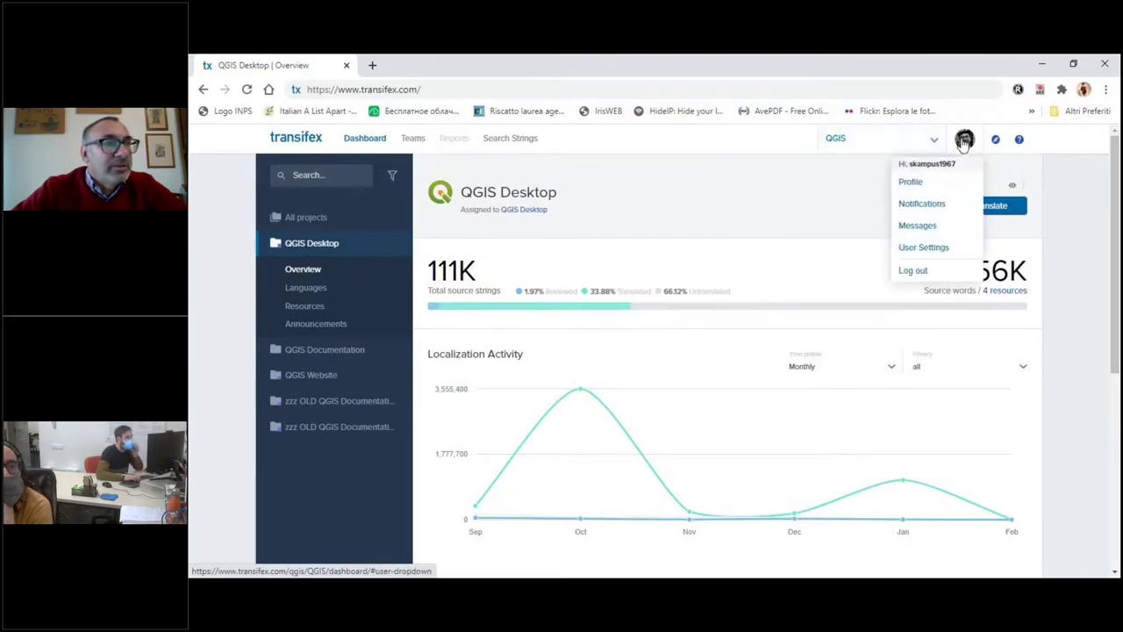
left_click(929, 272)
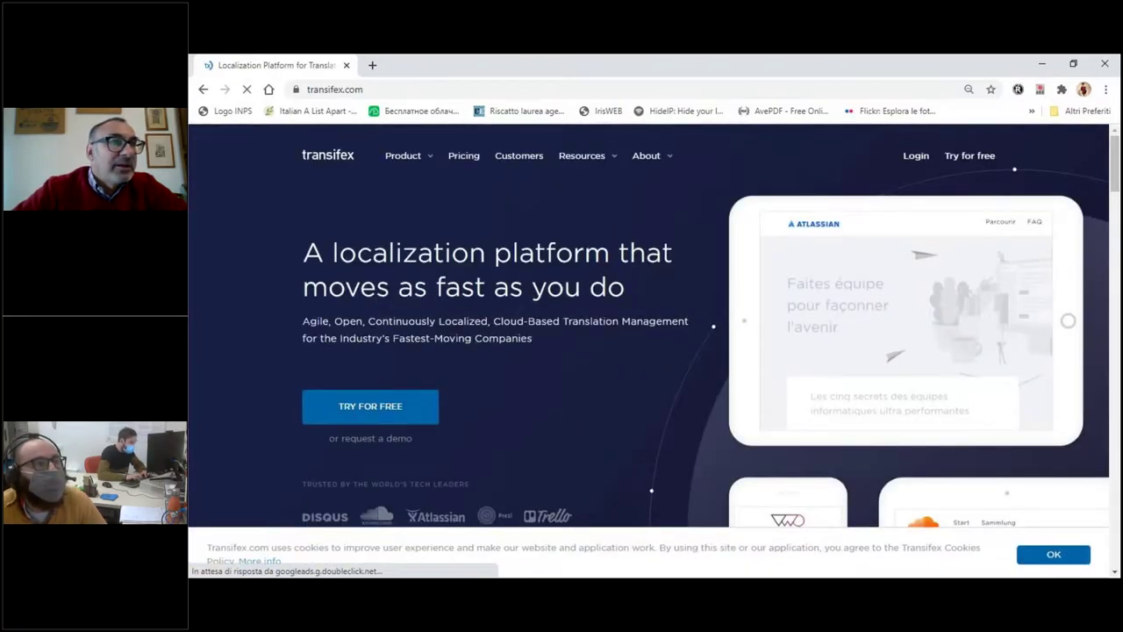
View the free-trial sign-up page from the Transifex home page and return to the public QGIS Desktop project page.
scroll(386, 229, "down", 3)
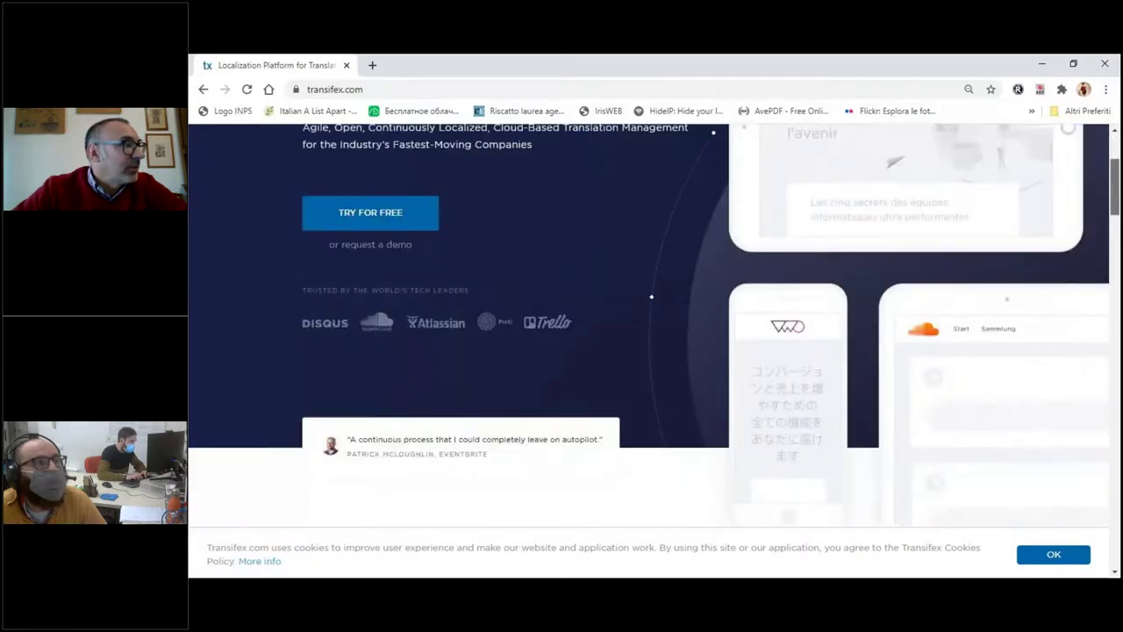
left_click(386, 226)
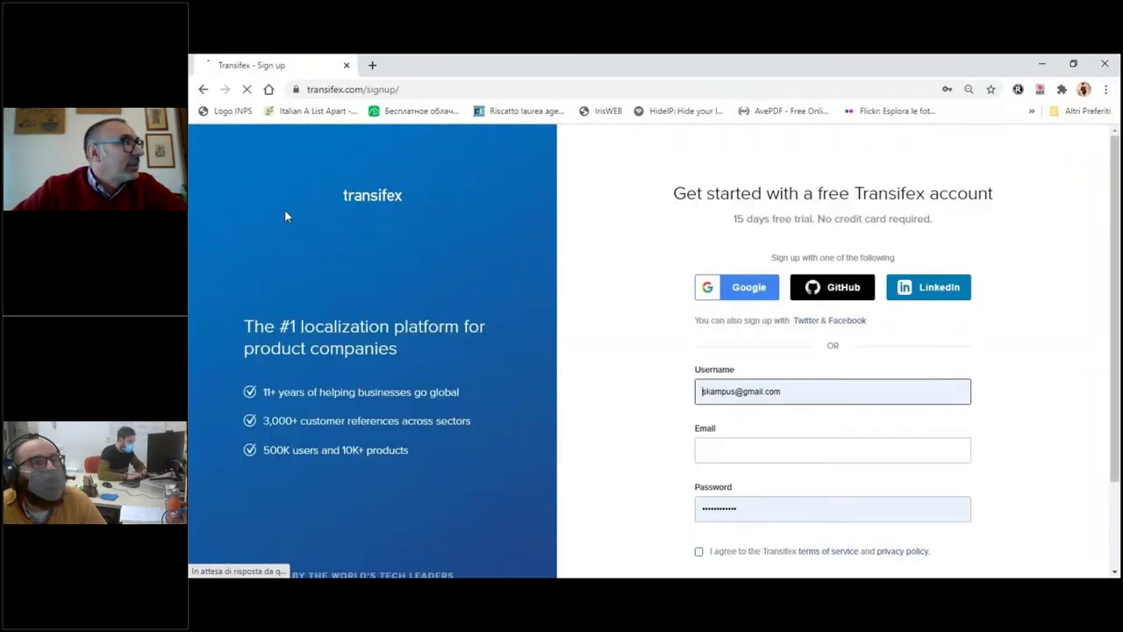
left_click(202, 88)
right_click(203, 88)
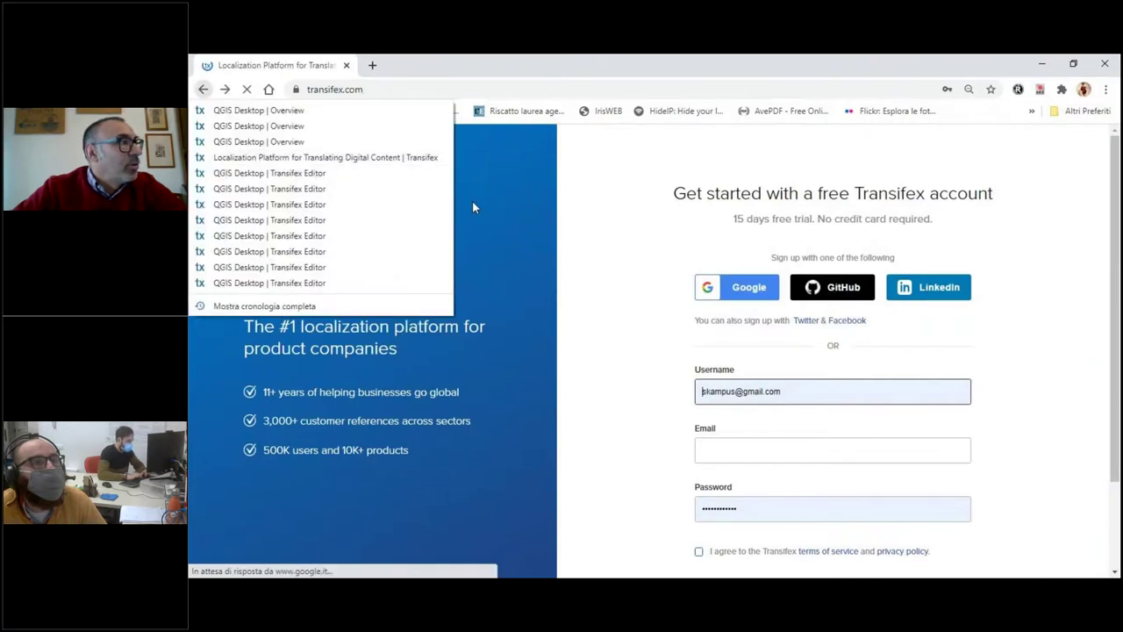
left_click(480, 70)
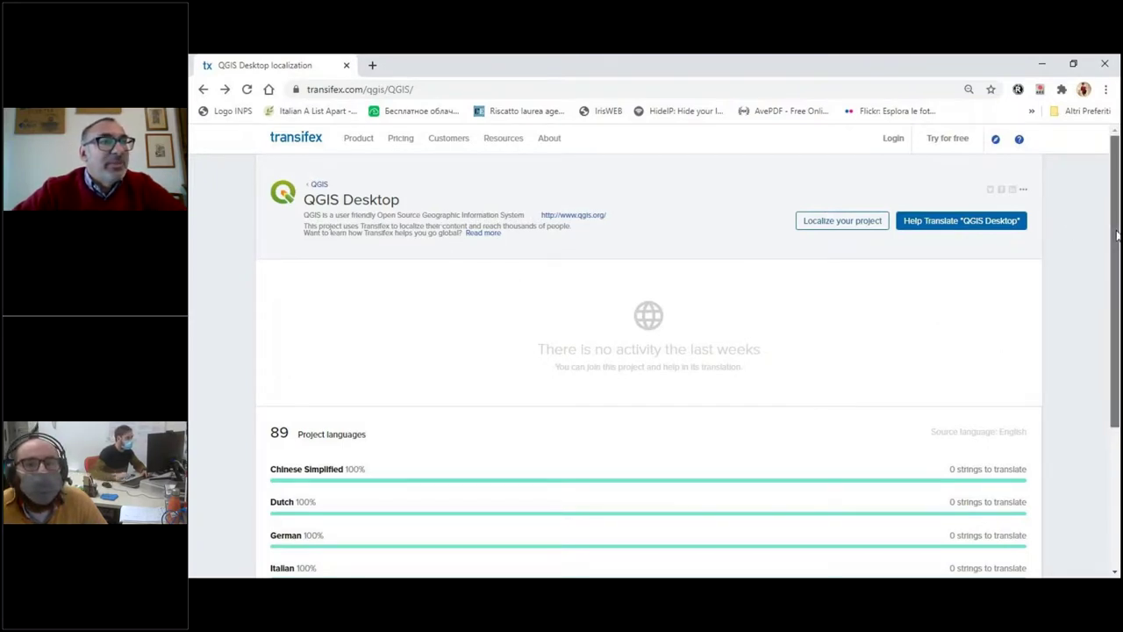
Choose to help translate "QGIS Desktop" and try to submit the sign-up form with its e-mail and terms agreement left empty.
left_click(923, 223)
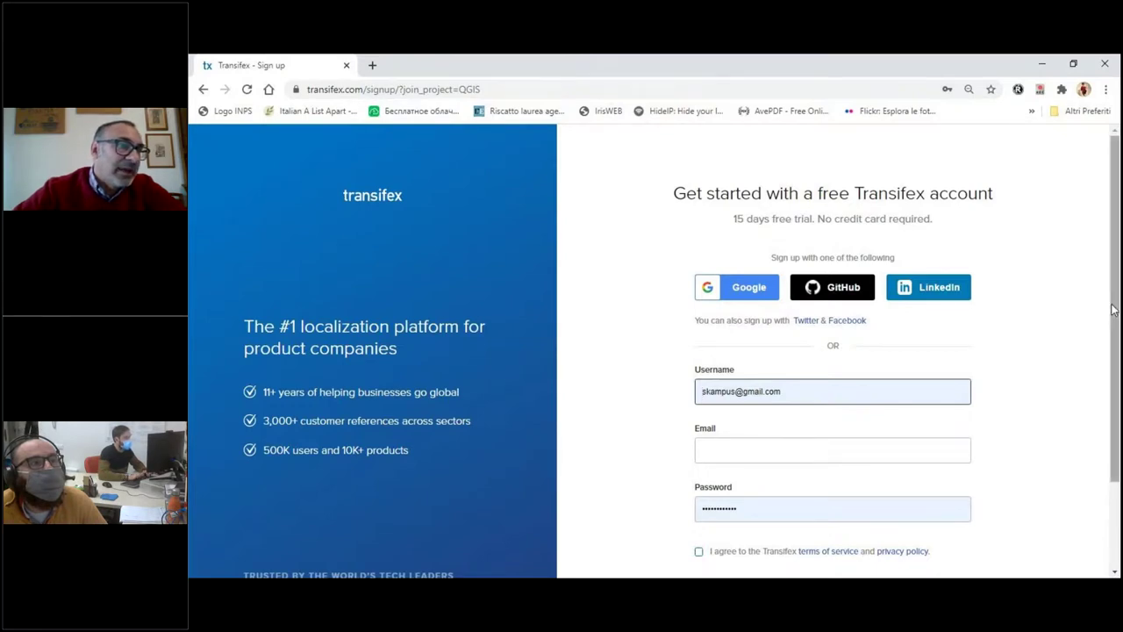
scroll(956, 404, "down", 2)
left_click(823, 488)
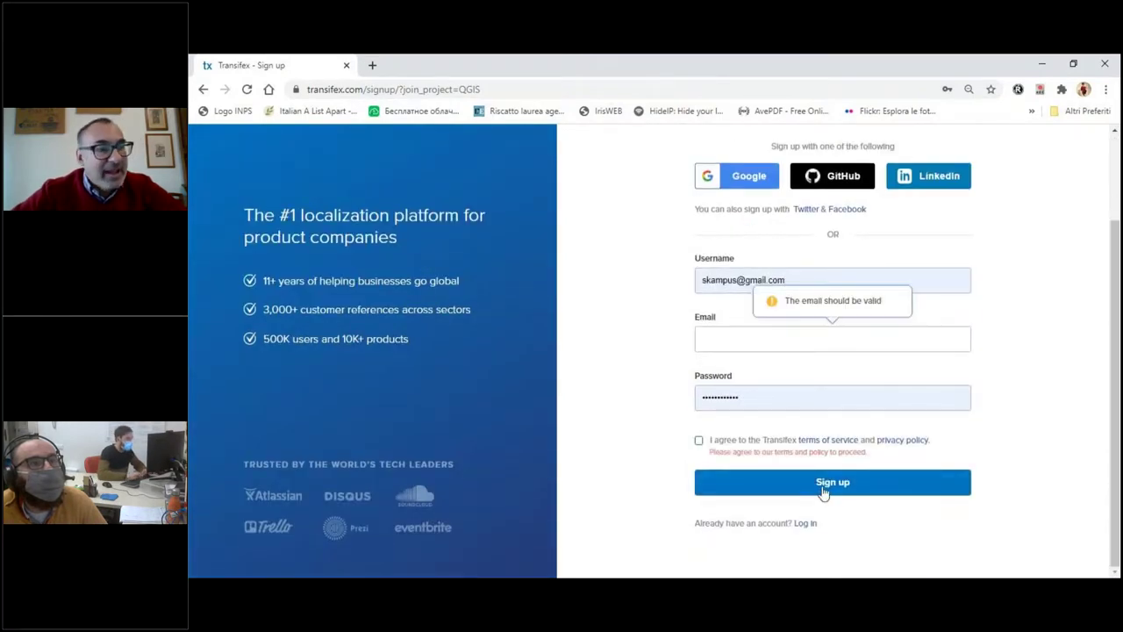
left_click(783, 346)
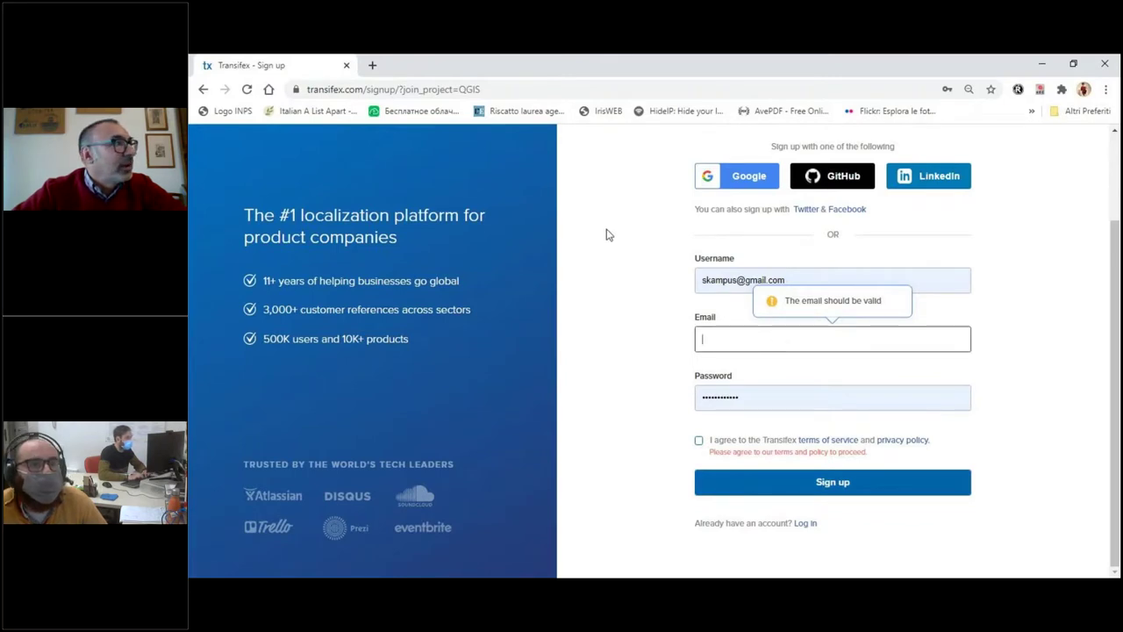
Go to the sign-in page for the Italian qgis-application translation editor and log in with the prefilled account credentials.
left_click(510, 88)
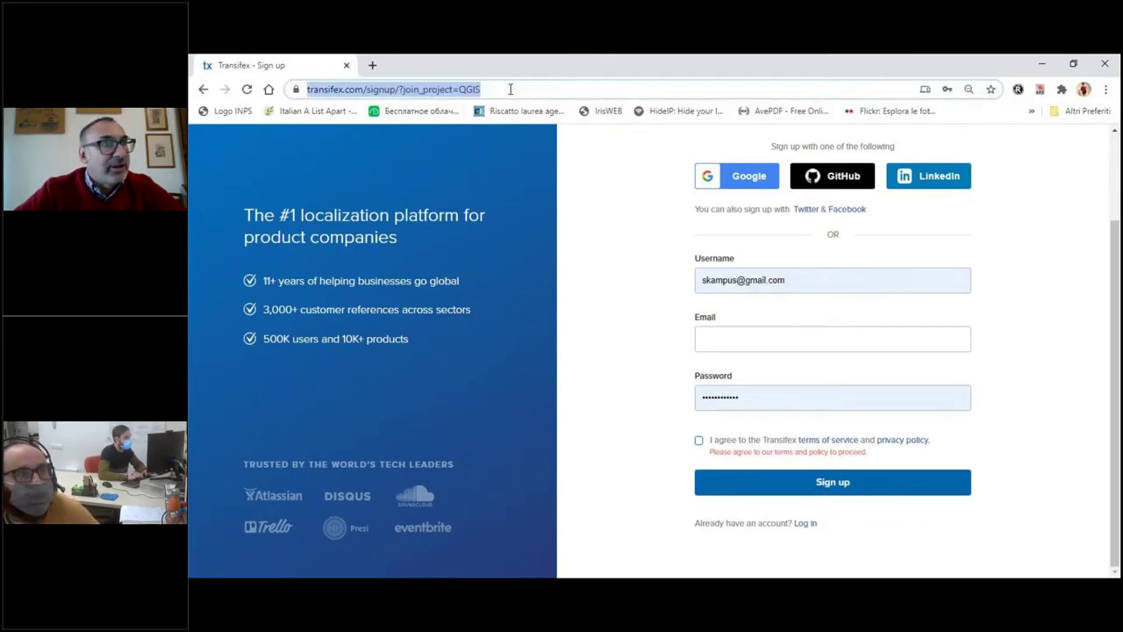
key("BackSpace")
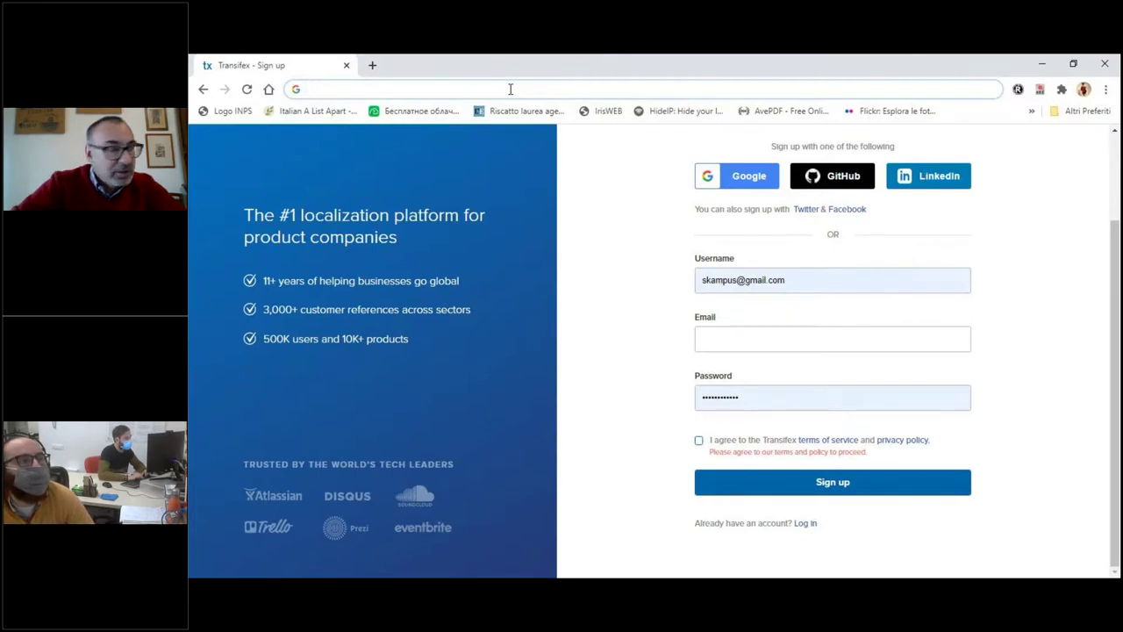
type("r")
key("BackSpace")
key("Escape")
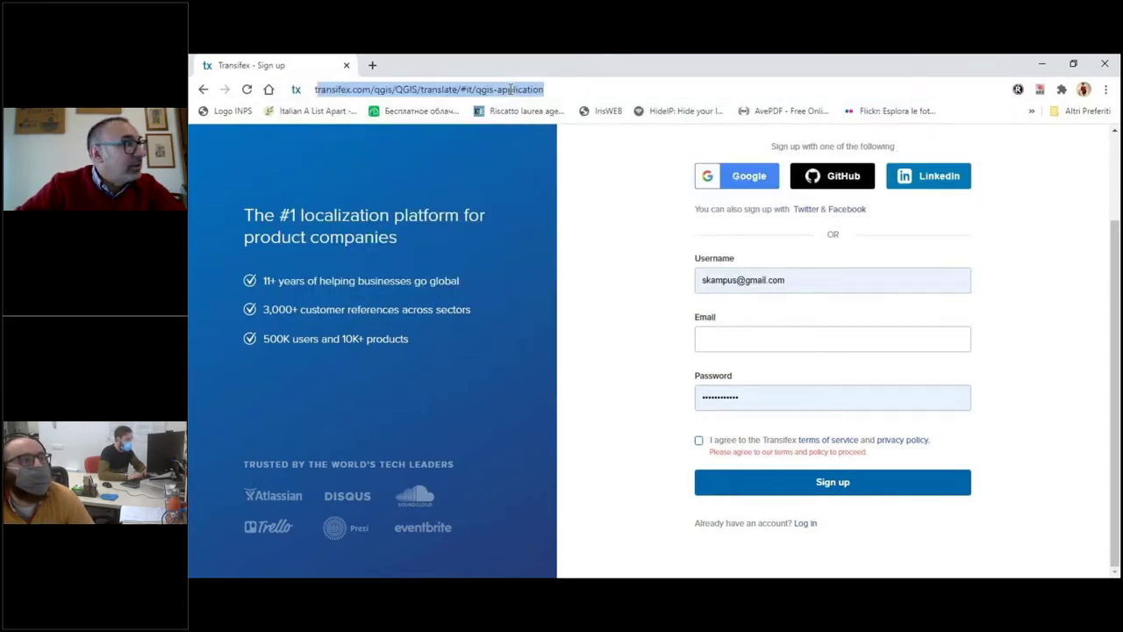
type("tra")
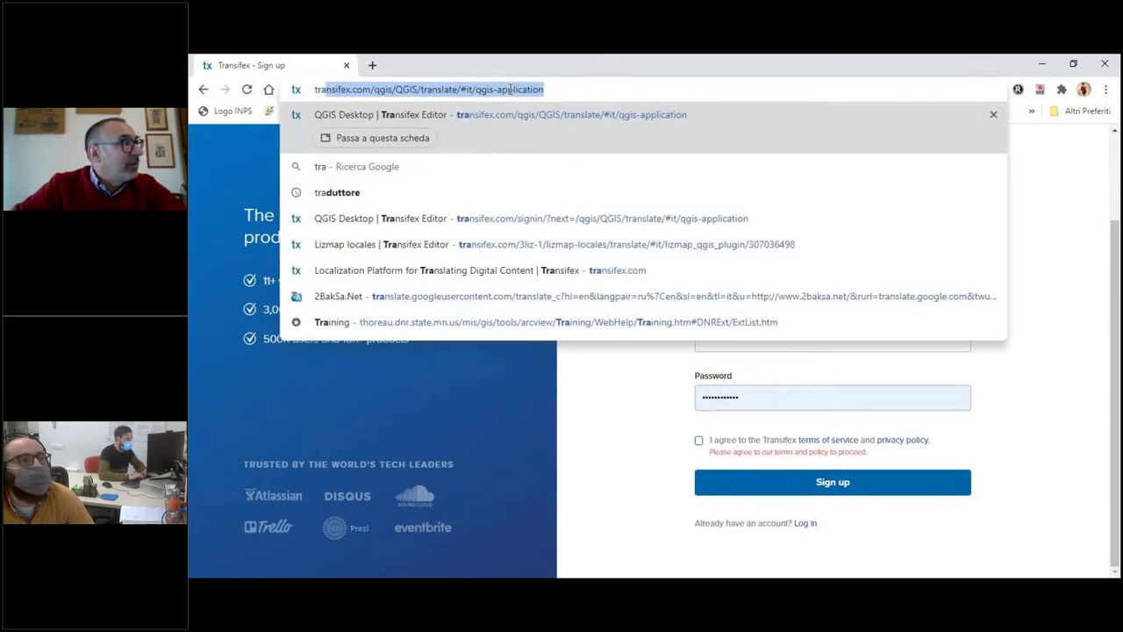
left_click(575, 227)
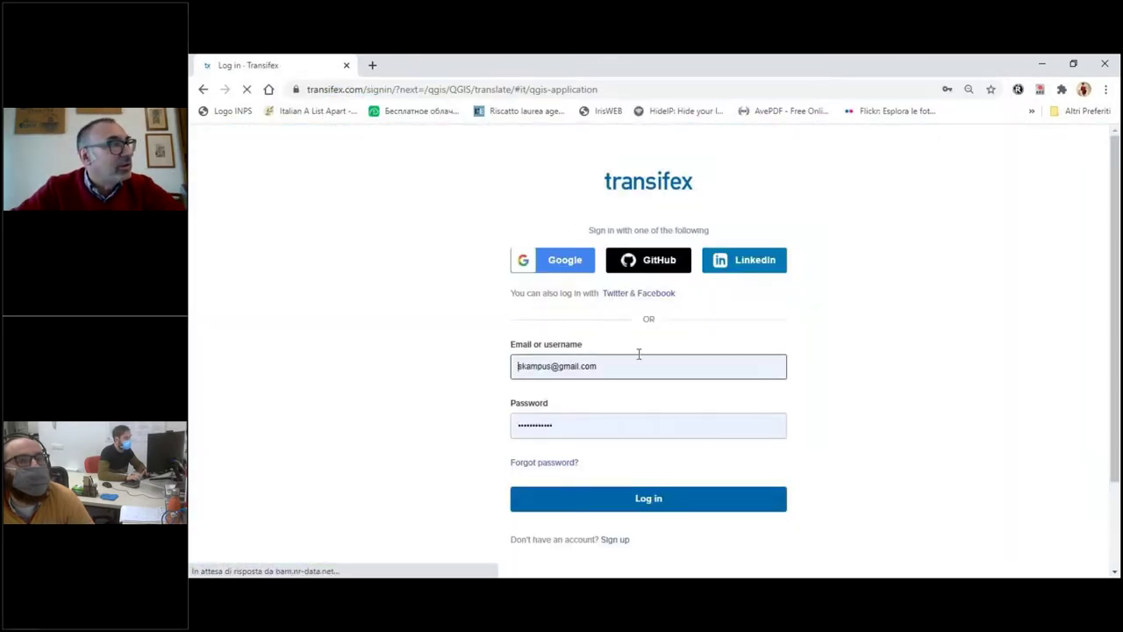
left_click(626, 501)
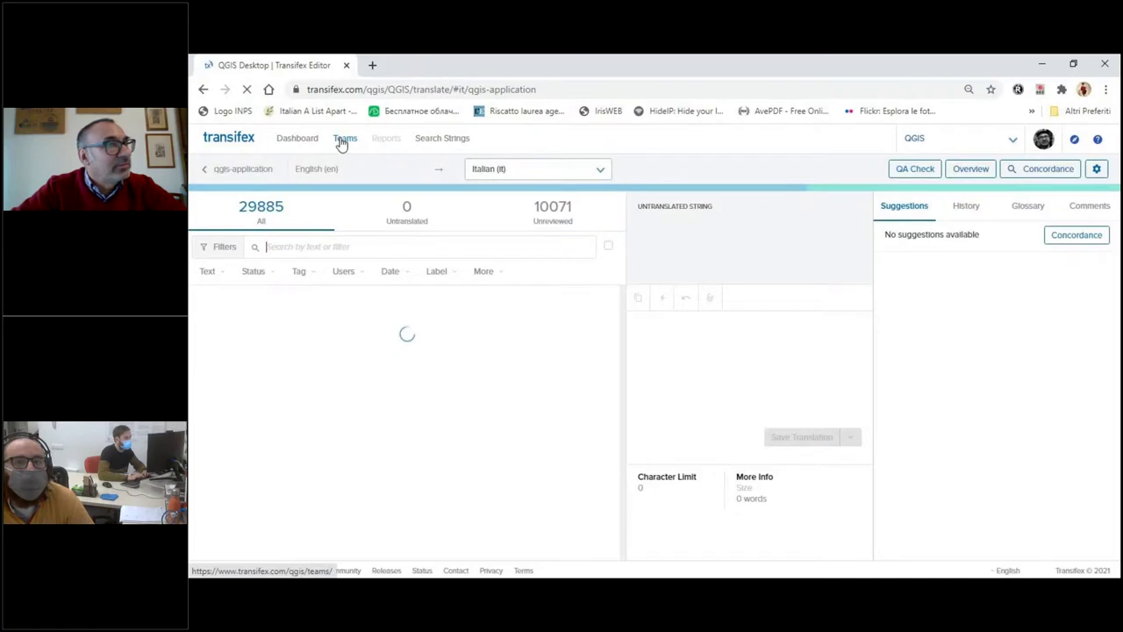
Open the Teams overview, expand the QGIS Desktop team and open its list of members translating to Italian.
left_click(342, 142)
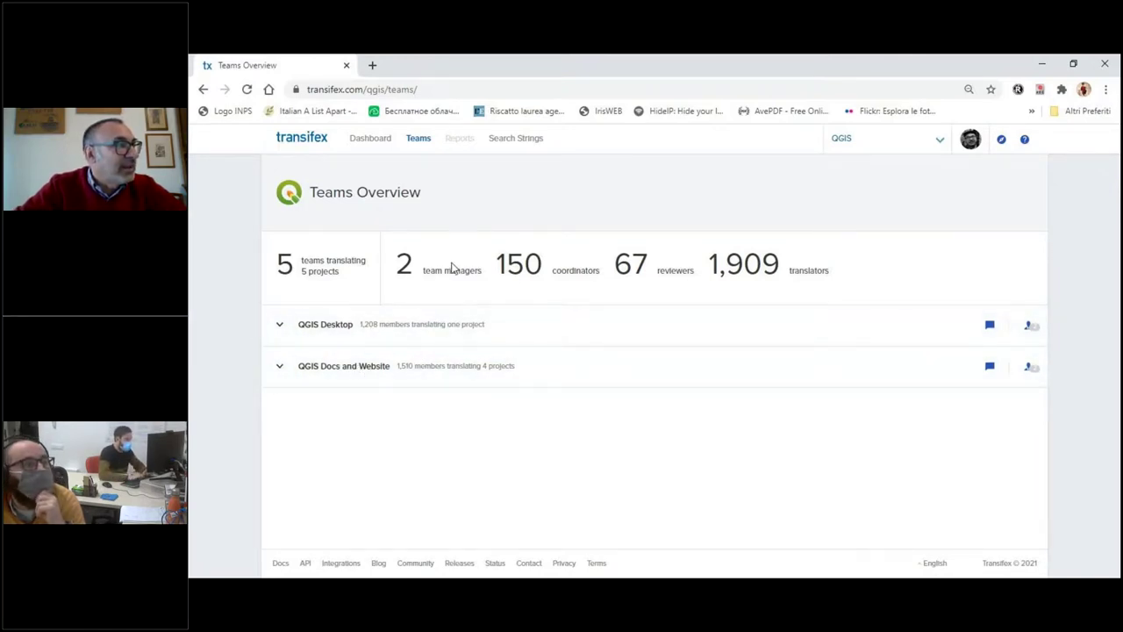
left_click(281, 324)
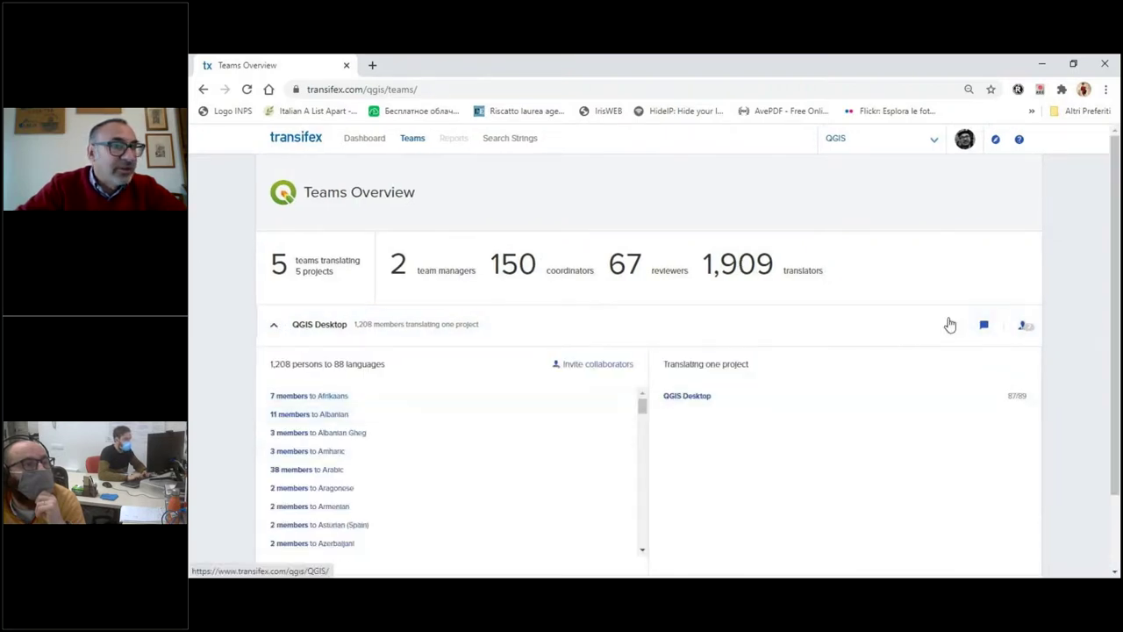
left_click_drag(641, 411, 657, 466)
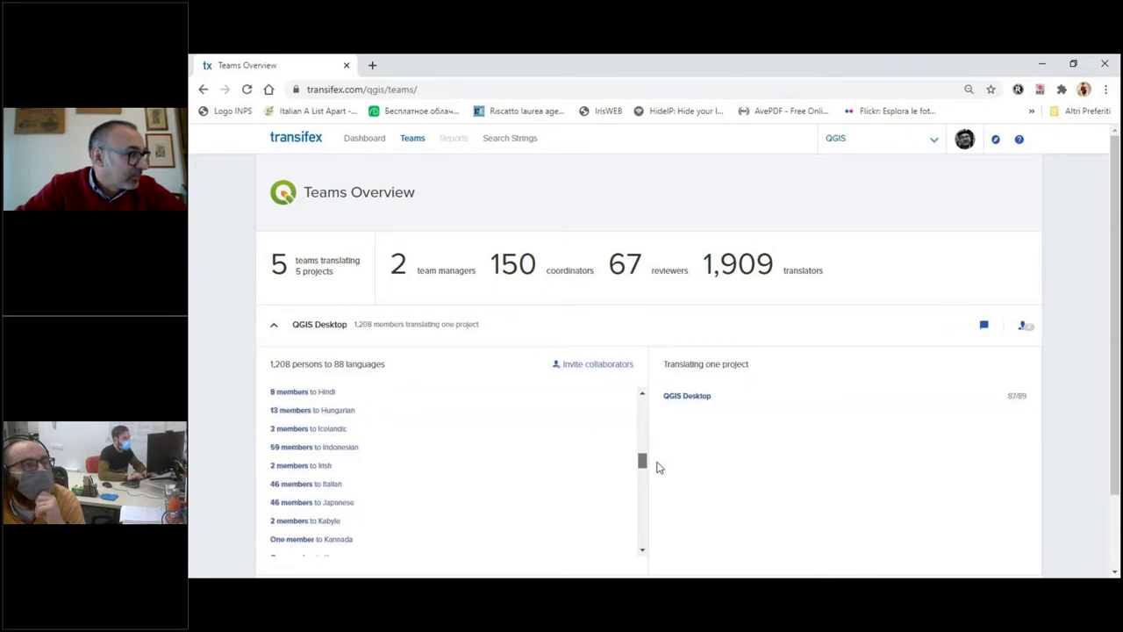
left_click(325, 489)
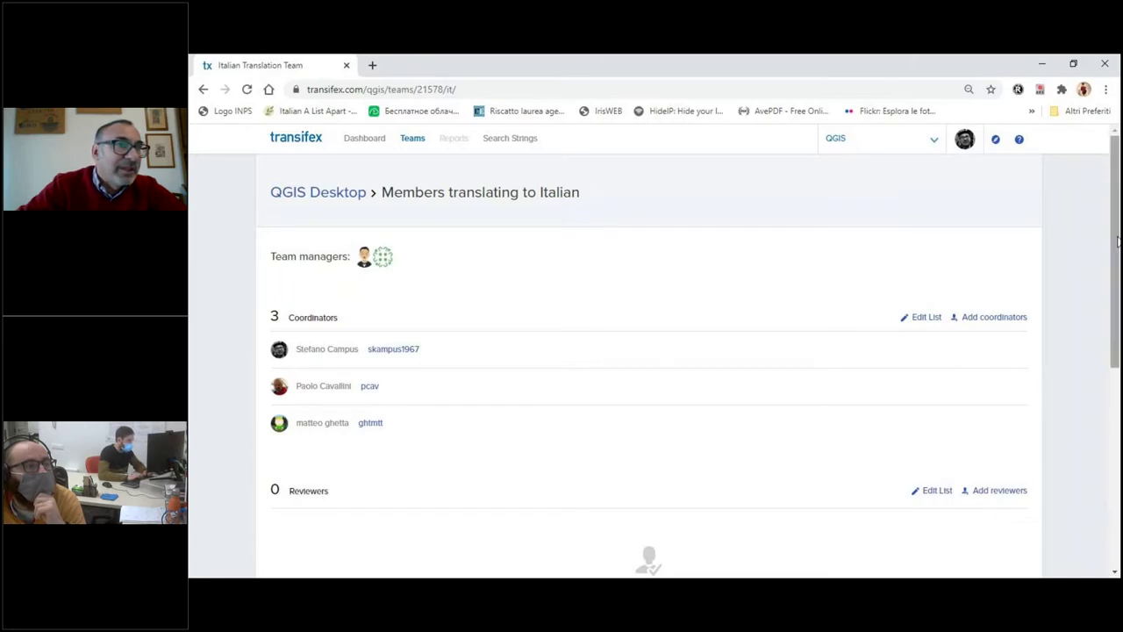
Examine the coordinators, reviewers and translators listed in the Italian team of QGIS Desktop.
scroll(675, 362, "down", 2)
scroll(1118, 238, "down", 1)
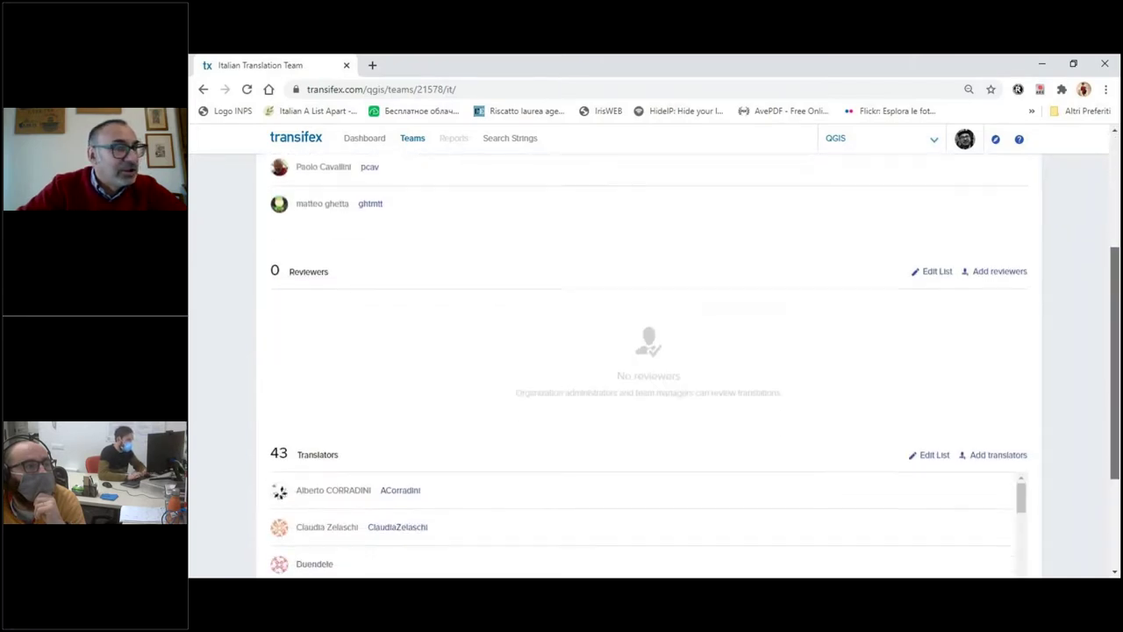
scroll(1117, 239, "up", 3)
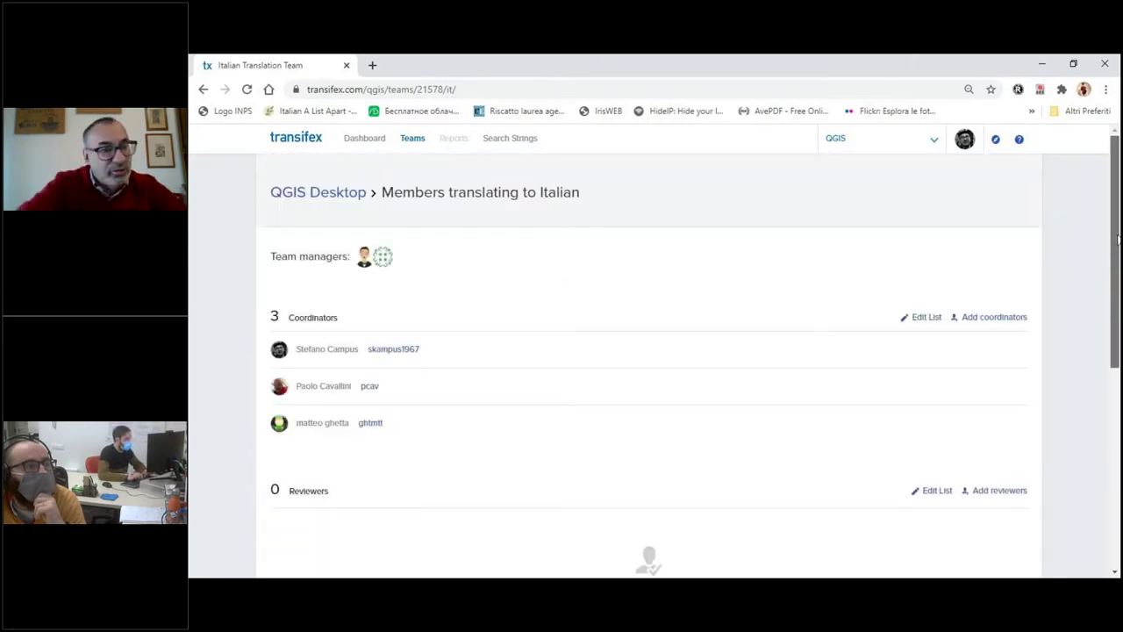
scroll(1117, 239, "down", 4)
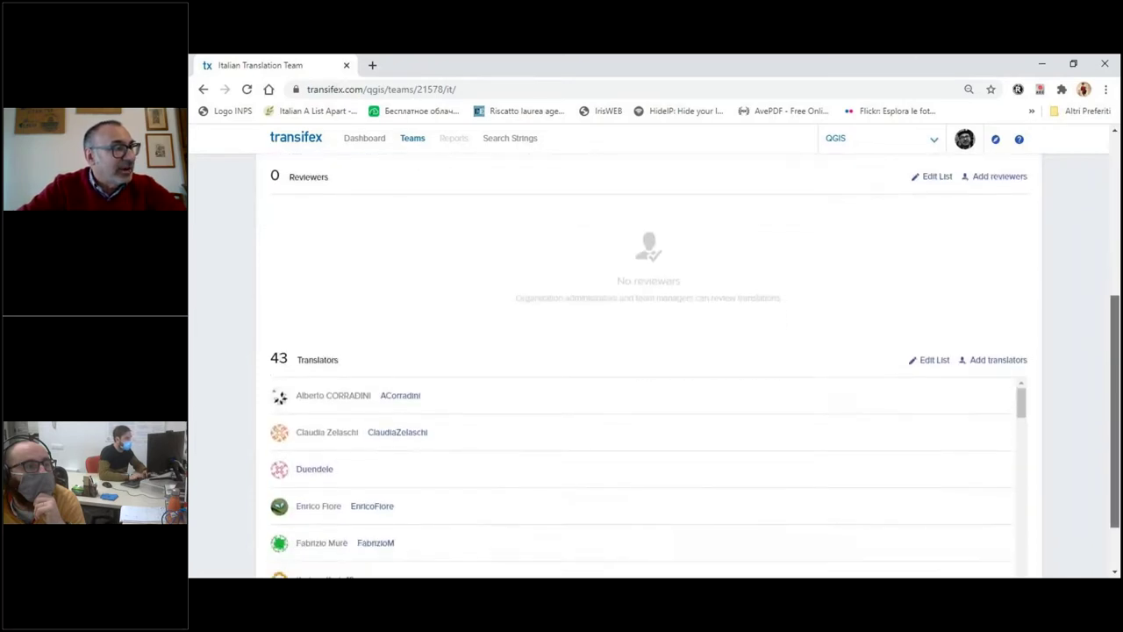
left_click_drag(1021, 409, 1050, 491)
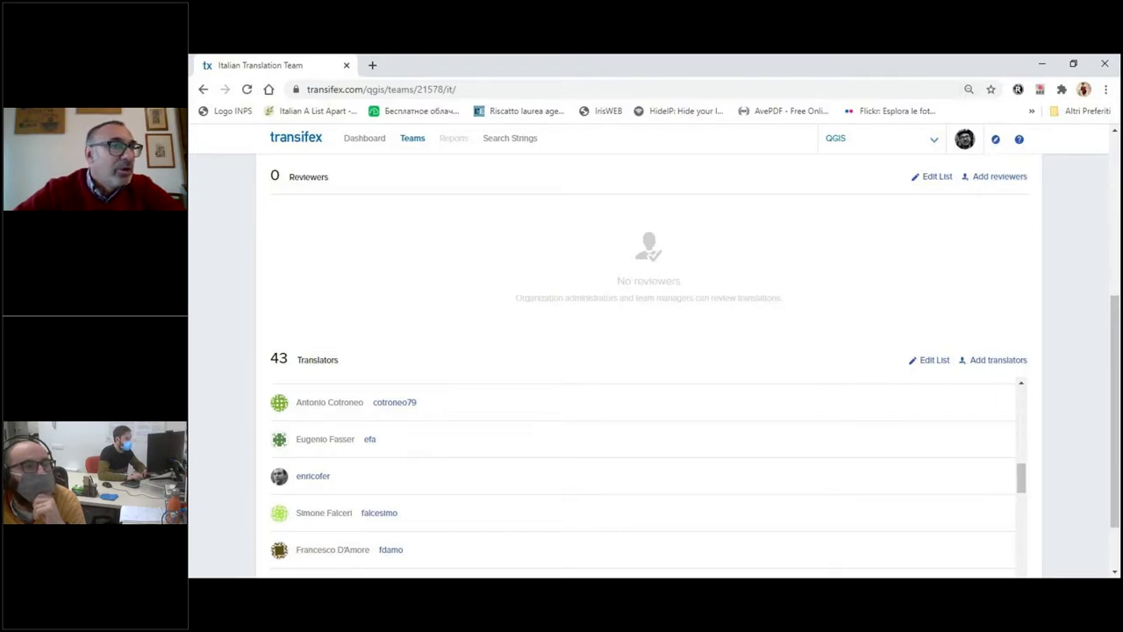
left_click_drag(1115, 324, 1110, 126)
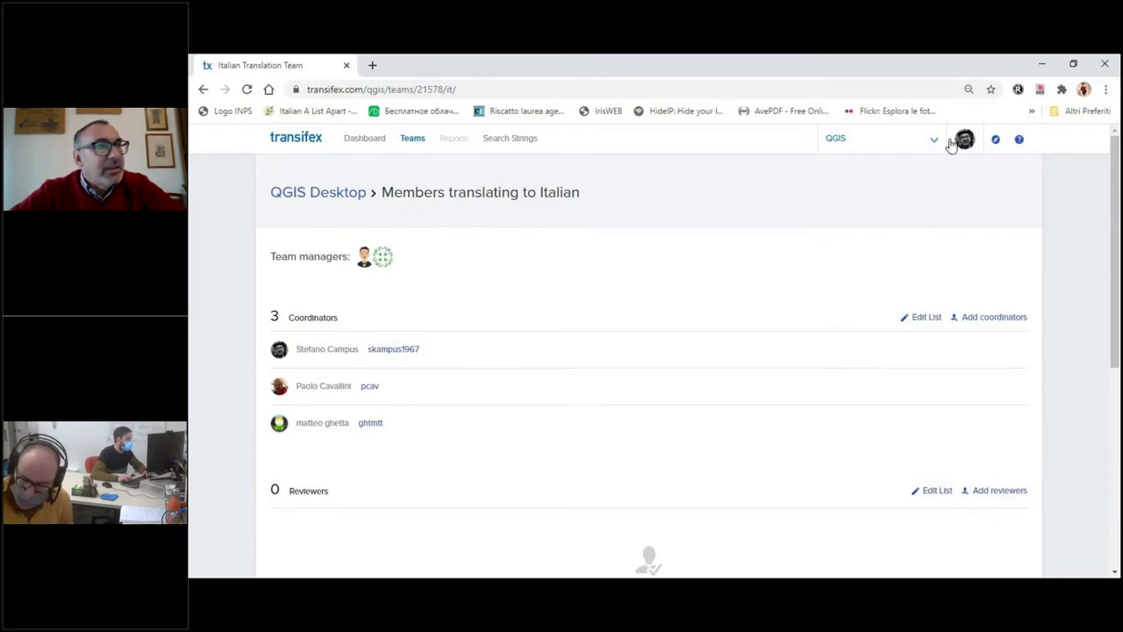
Switch from the QGIS organization to the user's personal organization and start creating a new project there.
right_click(895, 145)
left_click(844, 140)
left_click(844, 141)
left_click(844, 141)
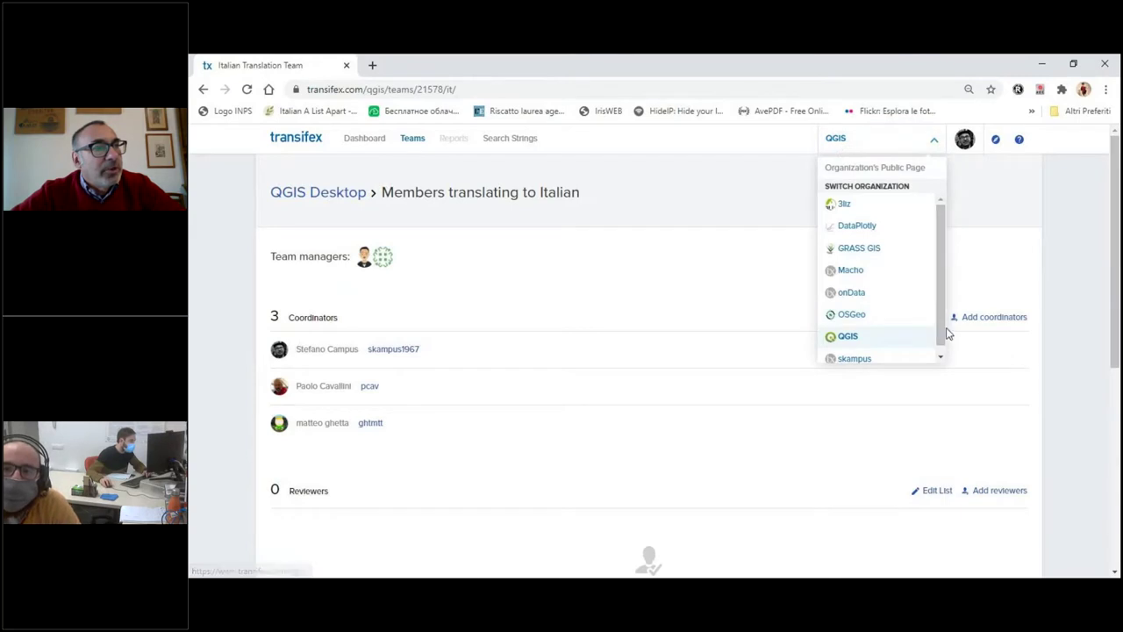
left_click_drag(939, 339, 943, 347)
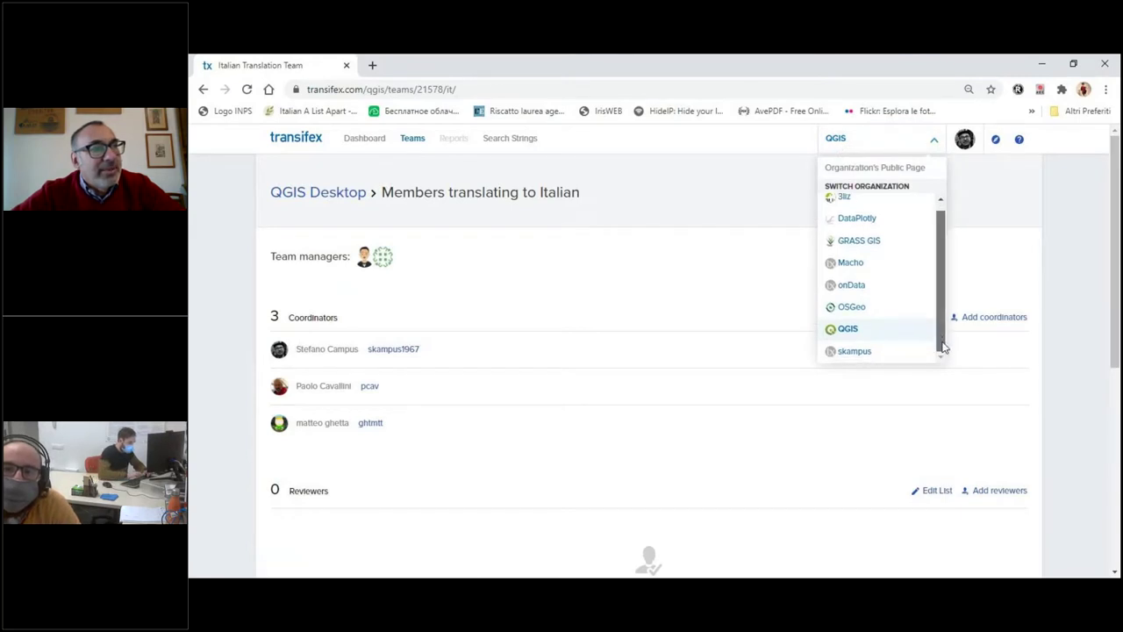
left_click(863, 352)
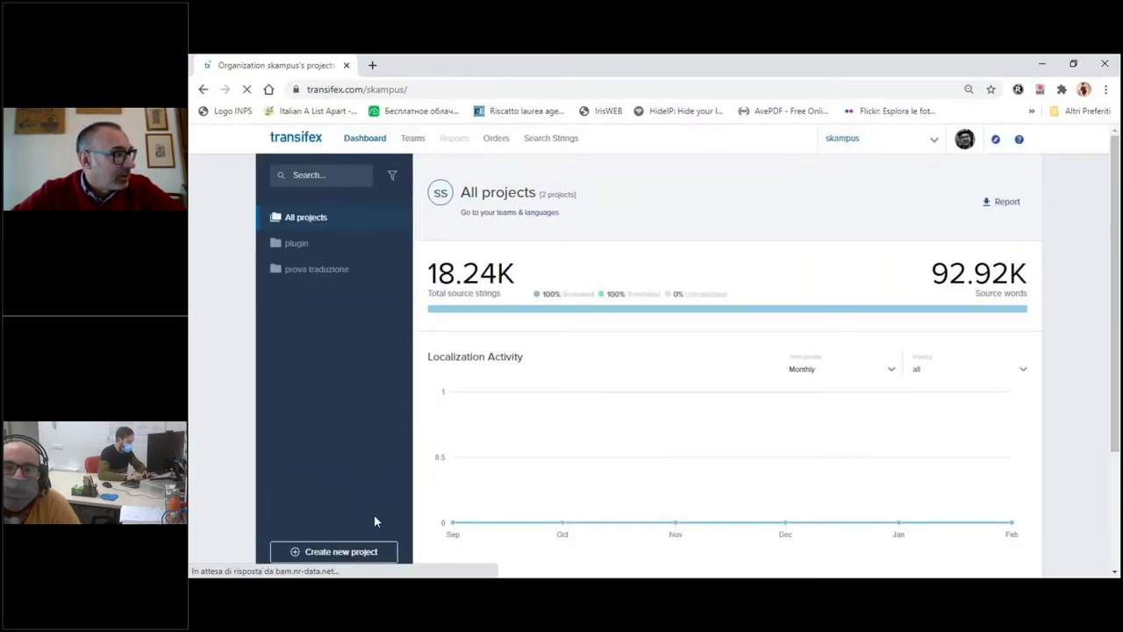
left_click(331, 553)
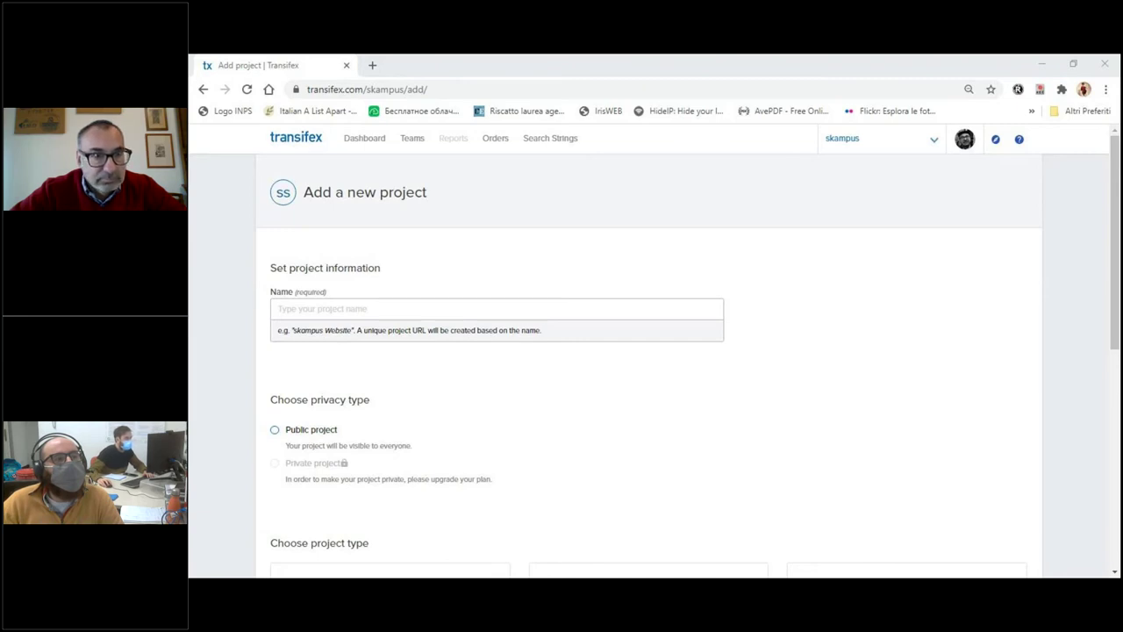
Switch to the browser window showing the GitHub issue "Translation of .qgs project files".
key("alt+Tab")
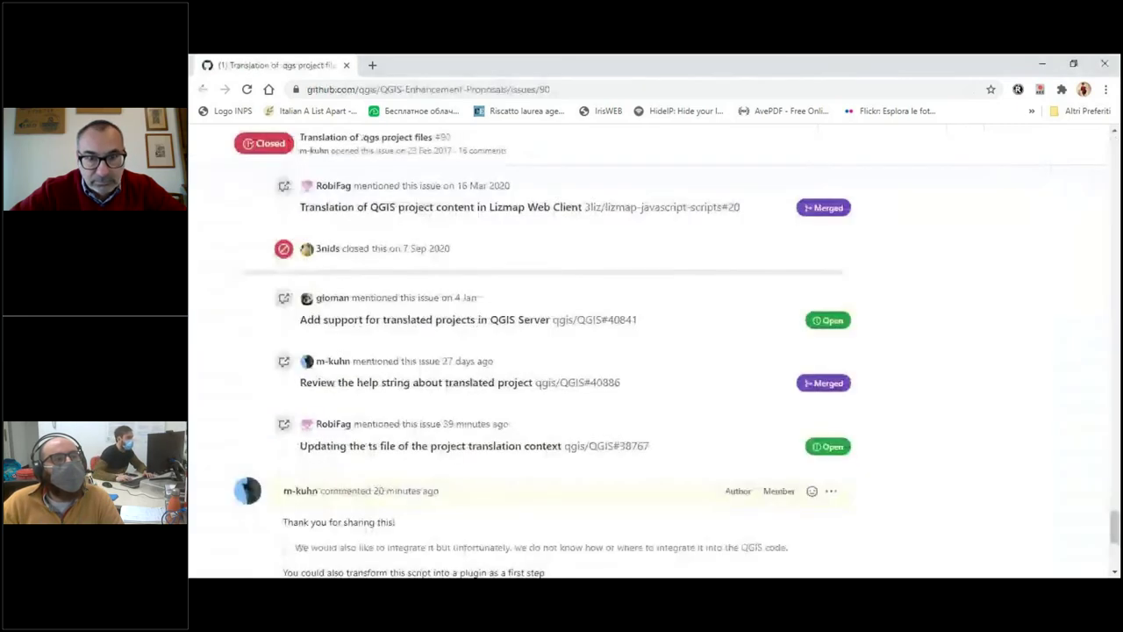